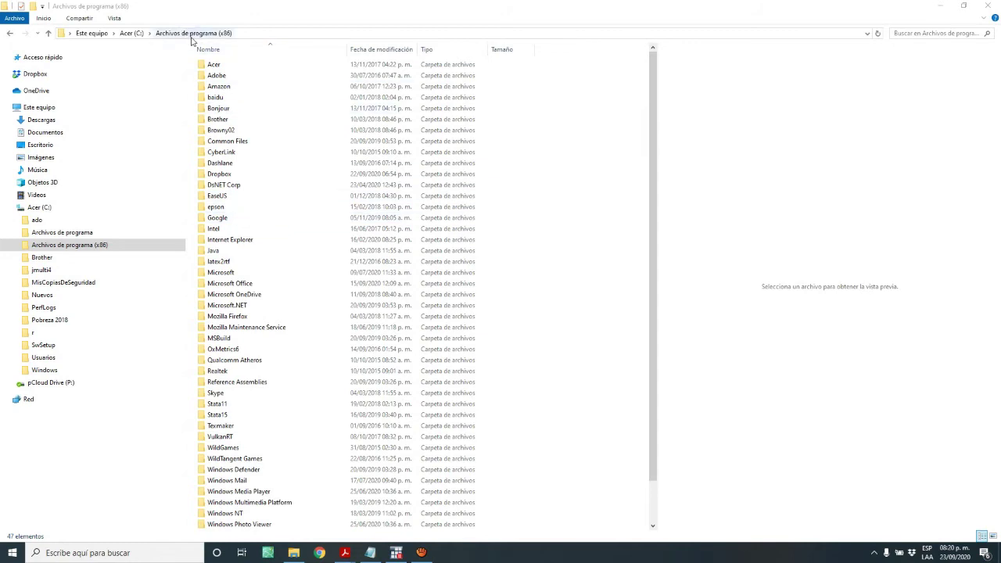
Launch StataSE from the Stata11 folder inside Archivos de programa (x86)
double_click(214, 405)
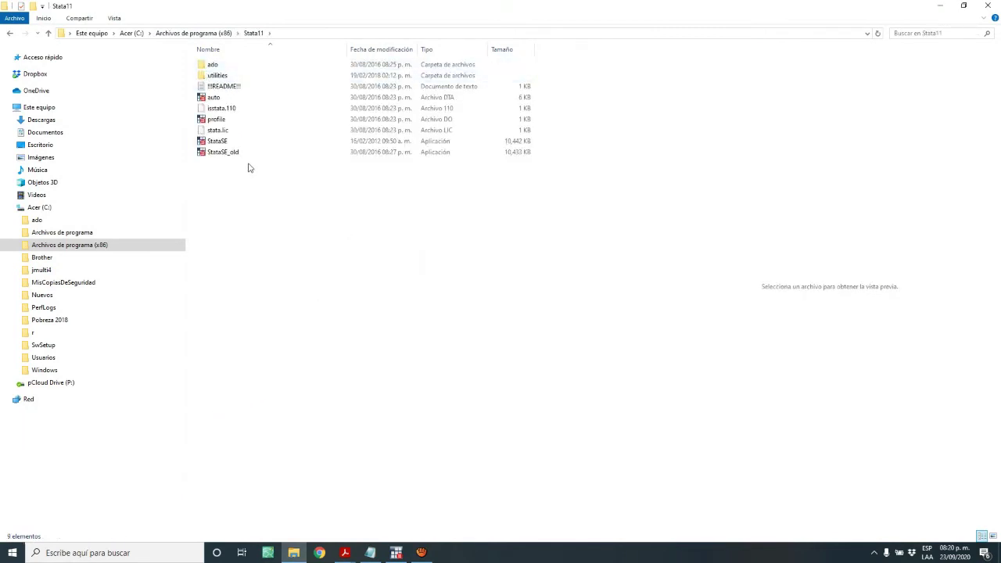
click(219, 142)
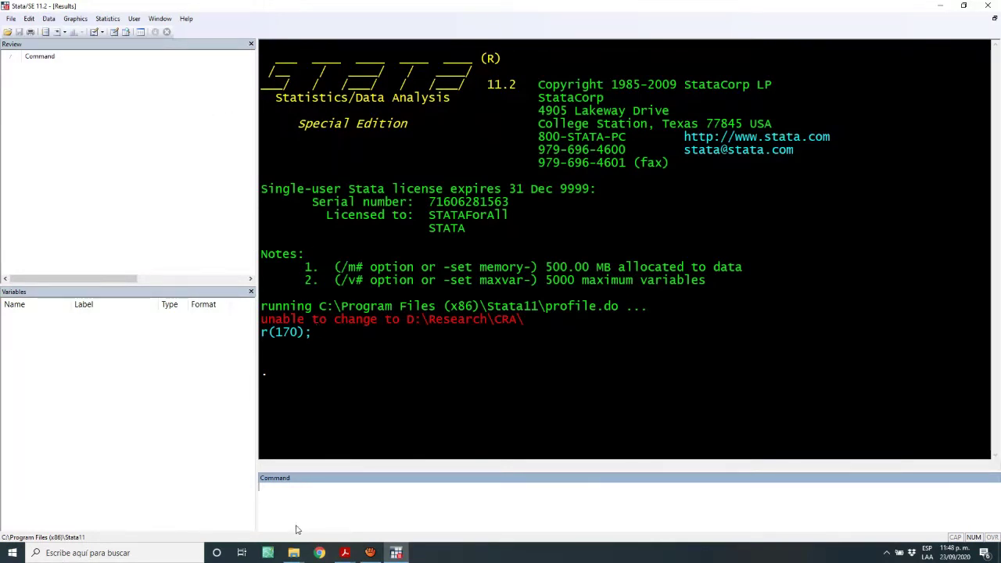
Load the built-in automobile example dataset with the command sysuse auto
text(s)
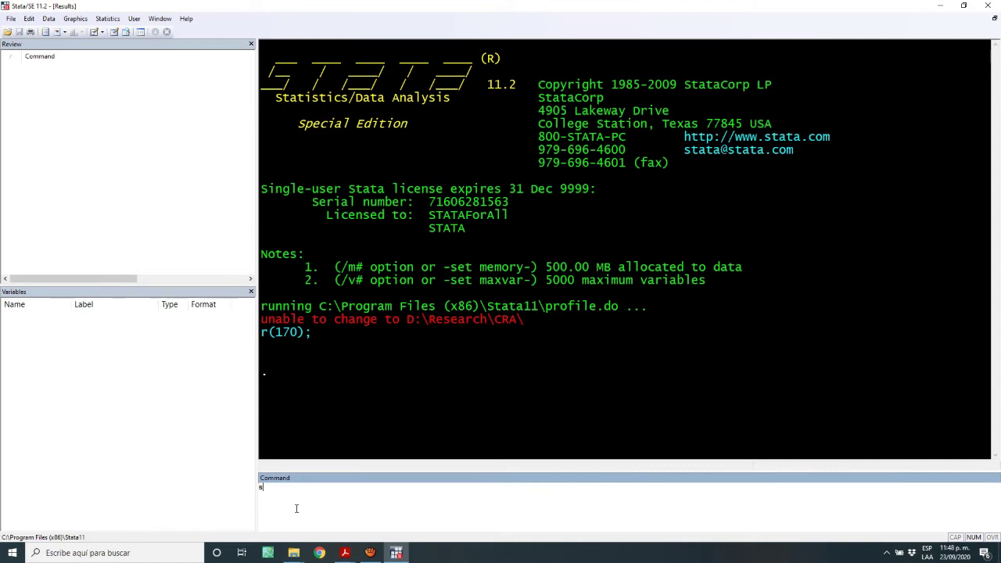
text(ysuse)
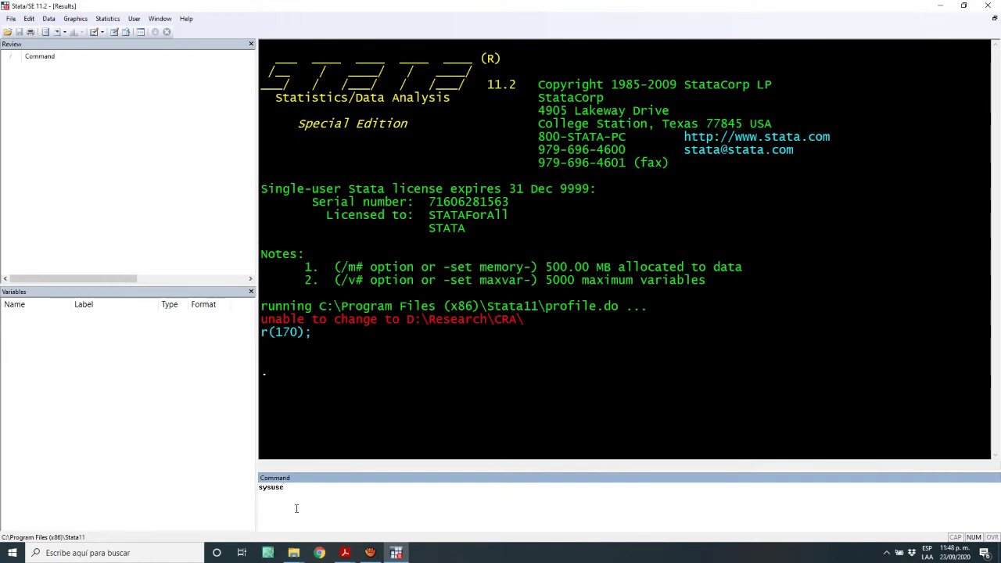
text( auto)
key(Return)
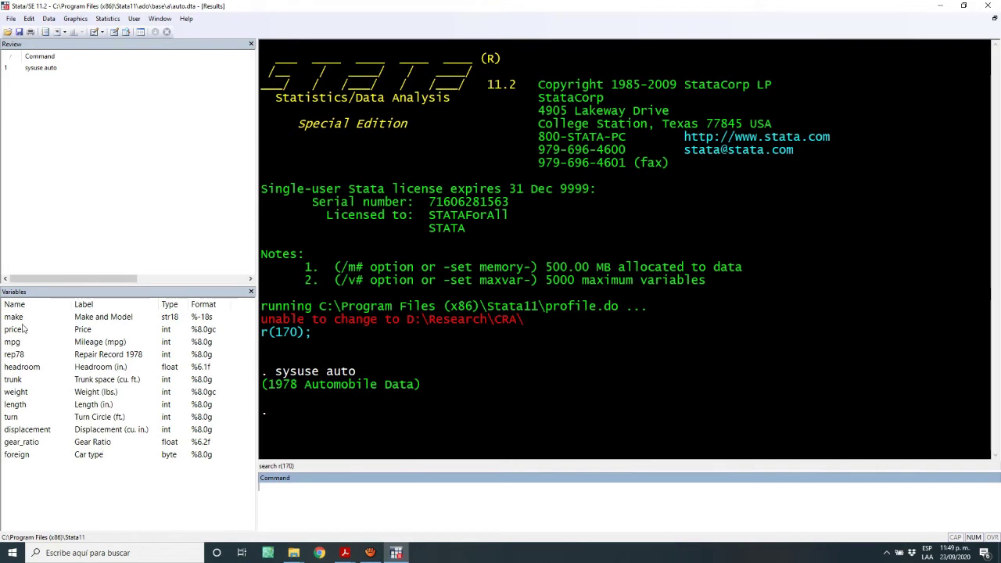
Browse the loaded dataset in the Data Editor and examine its observations from the first row to the last
click(128, 35)
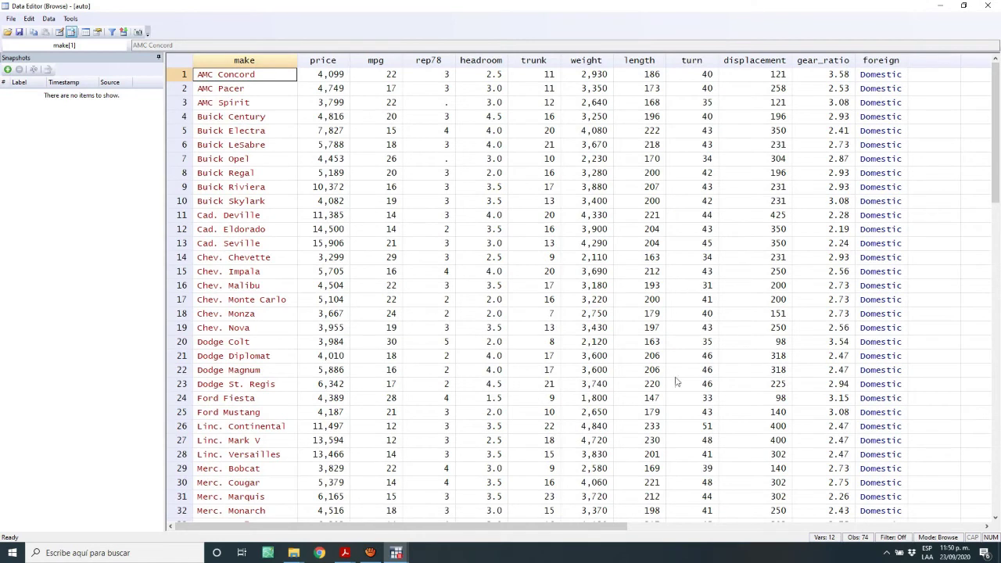
click(179, 399)
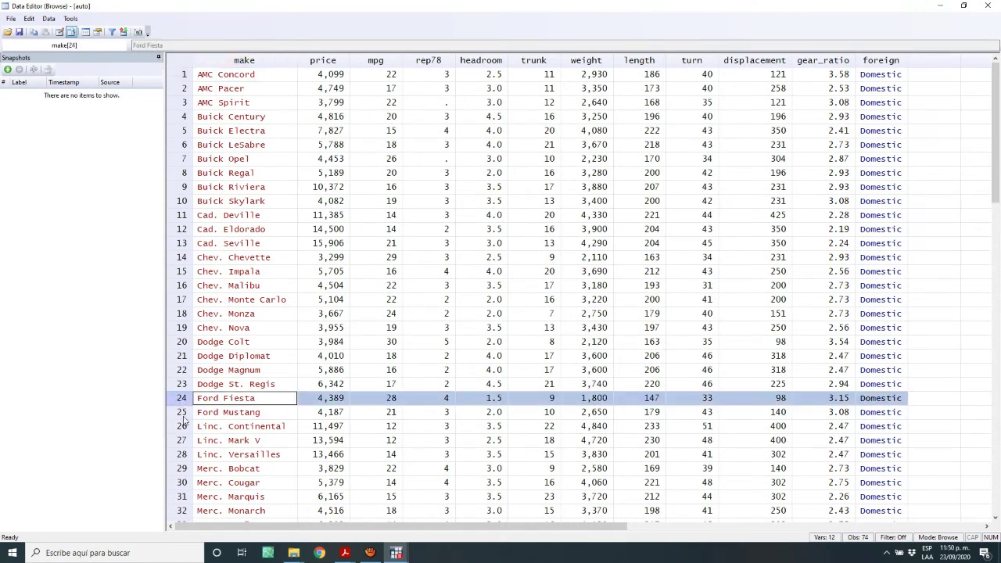
click(181, 413)
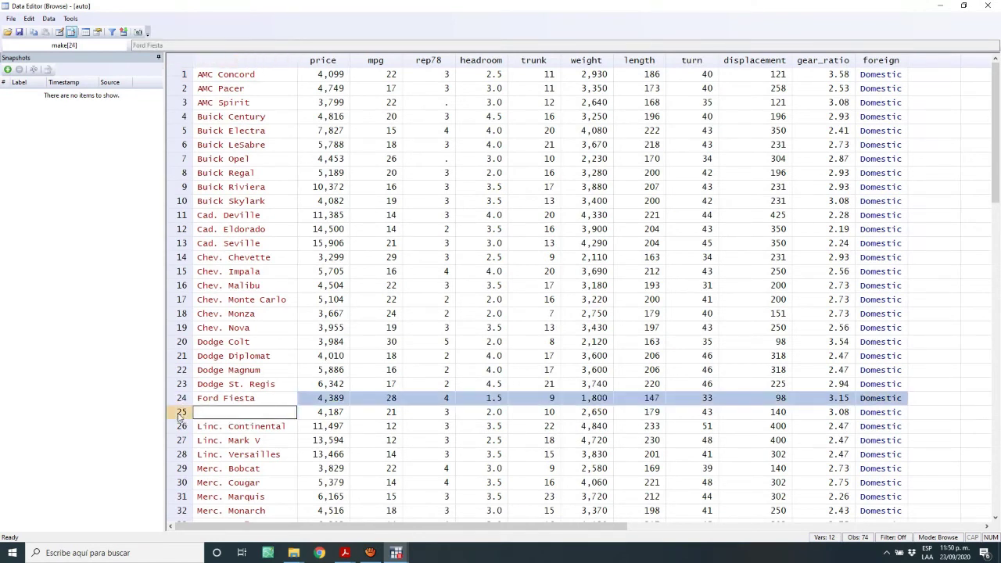
click(182, 316)
click(180, 331)
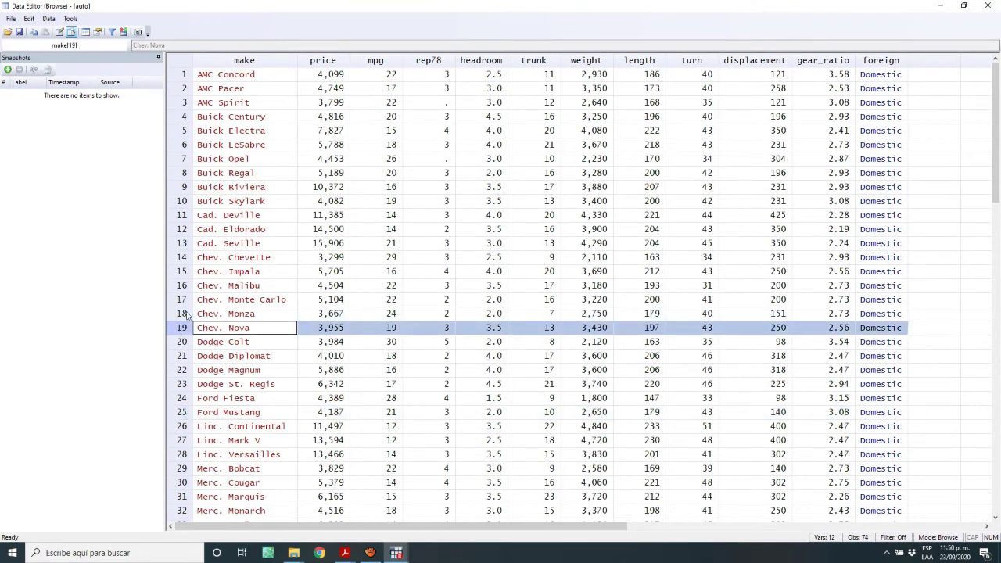
scroll(262, 397, down, 7)
scroll(263, 397, down, 12)
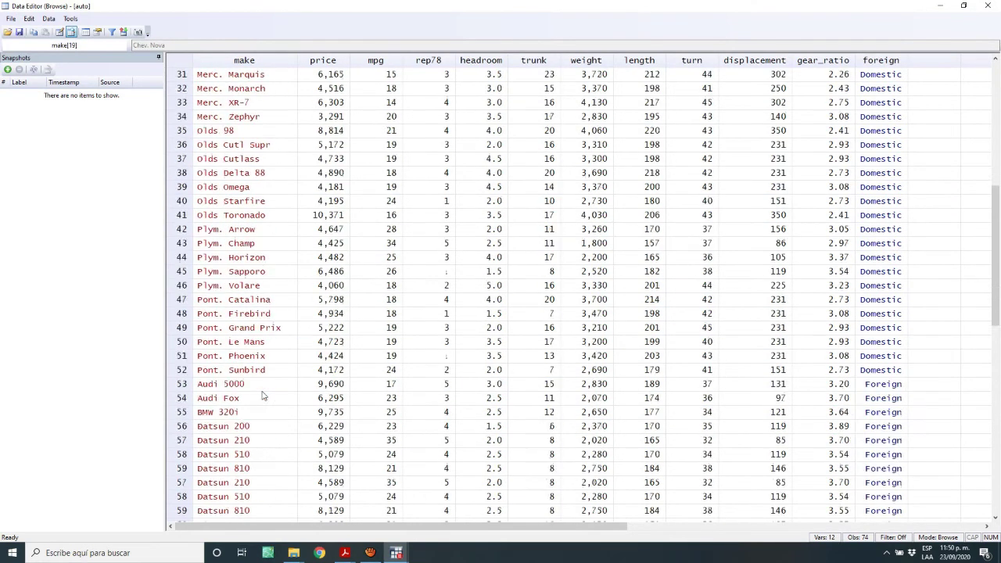
scroll(264, 399, up, 5)
scroll(200, 478, down, 4)
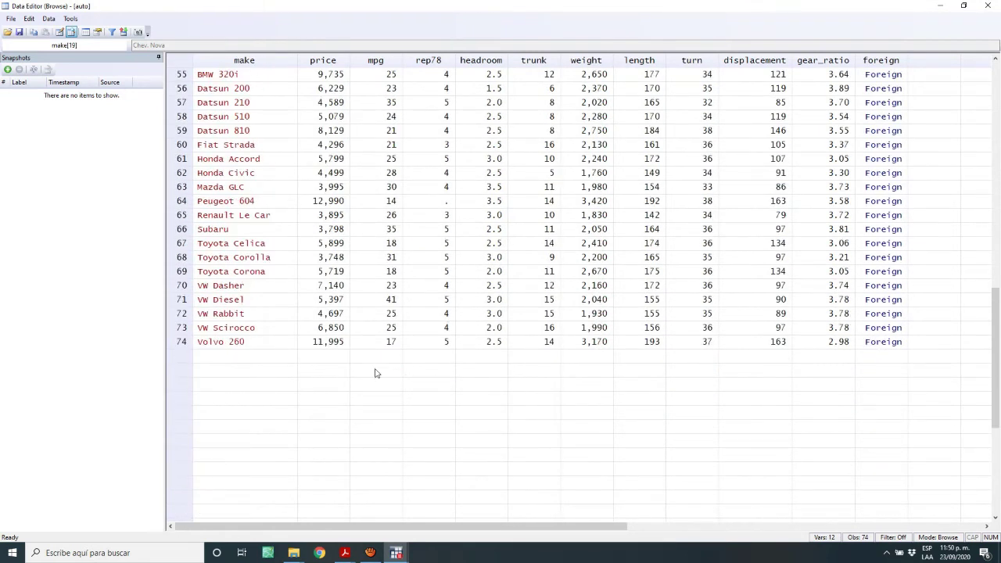
scroll(656, 402, up, 5)
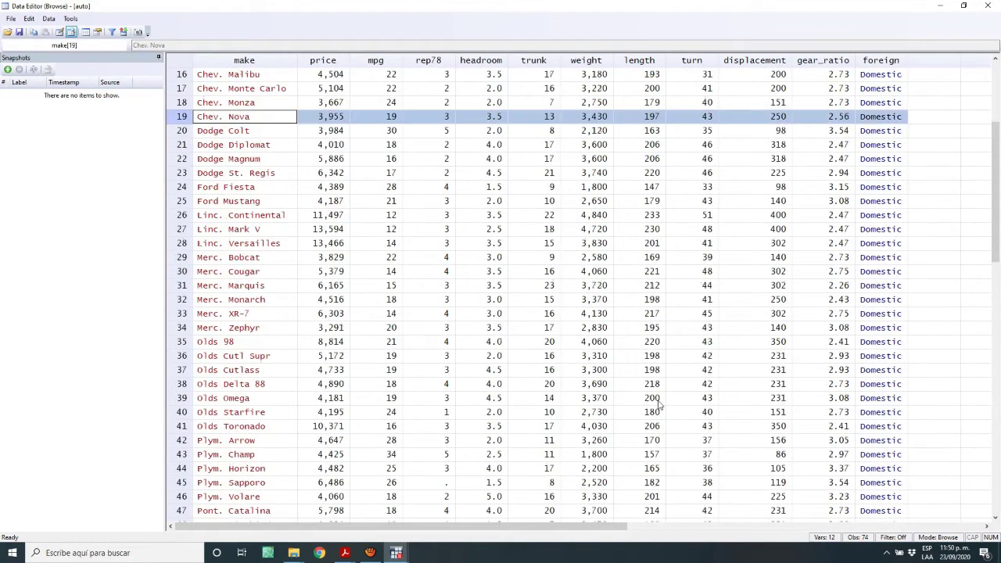
scroll(657, 403, up, 13)
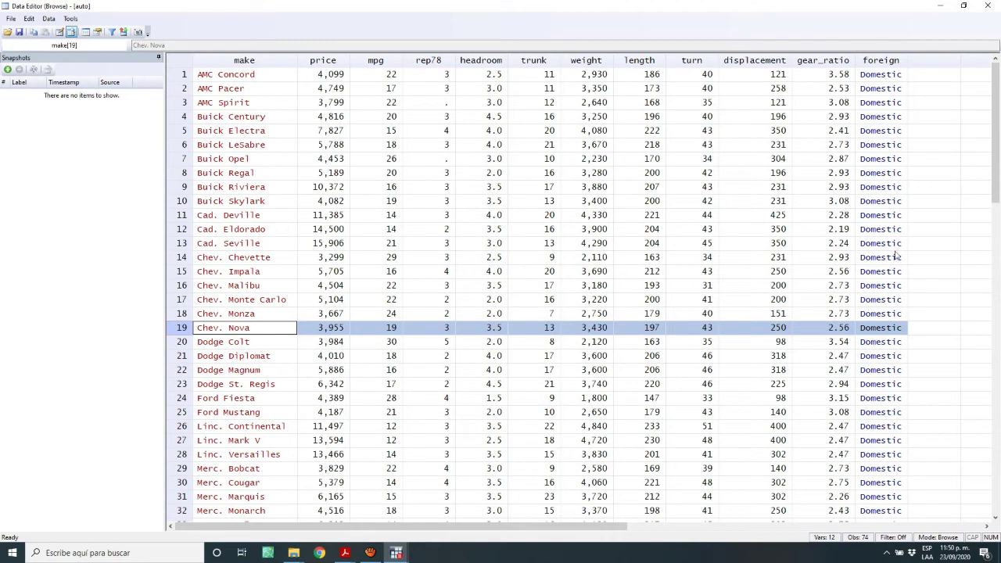
Inspect the numeric codes behind the Domestic and Foreign labels of the foreign variable, and close the data browser
scroll(897, 255, down, 2)
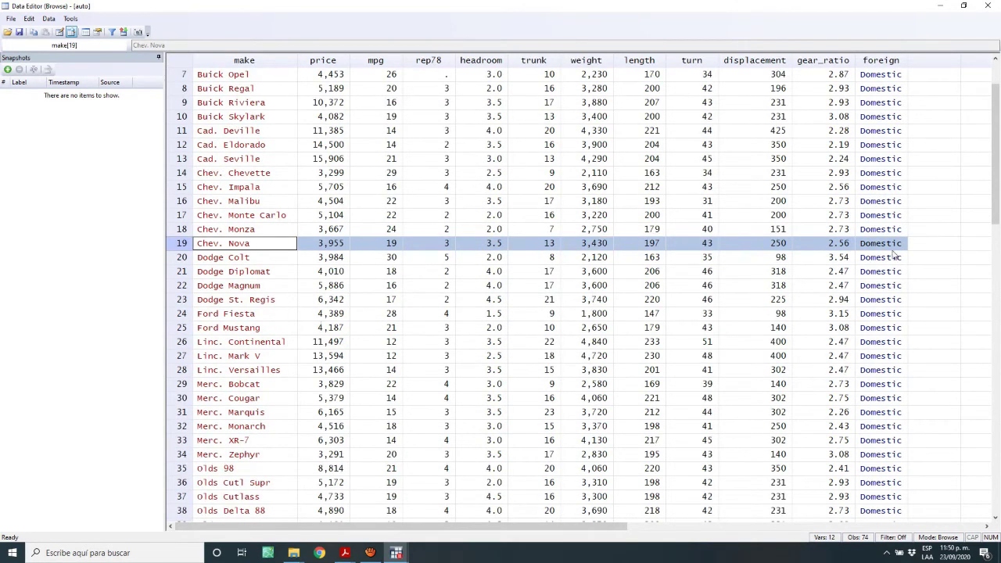
scroll(897, 256, down, 11)
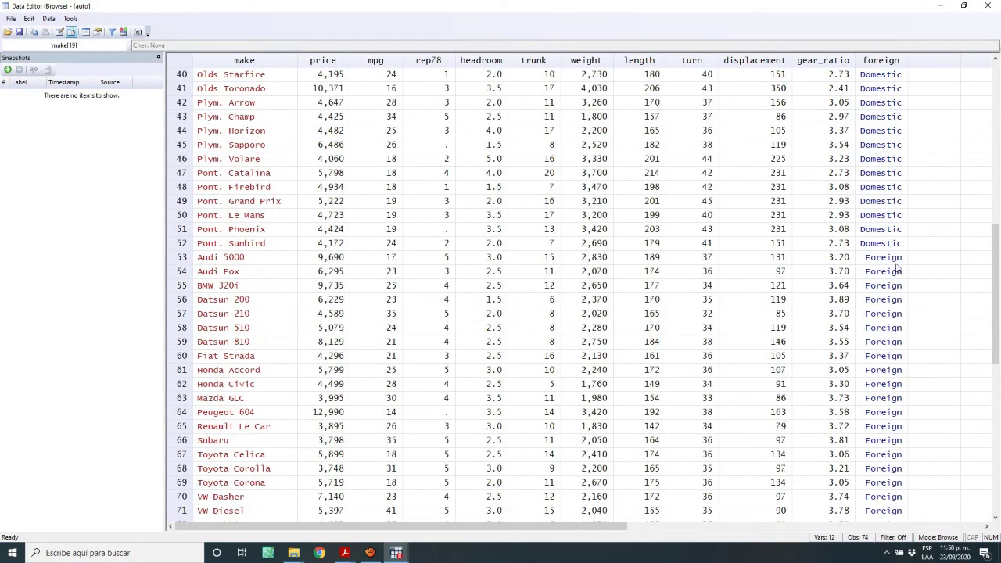
click(886, 245)
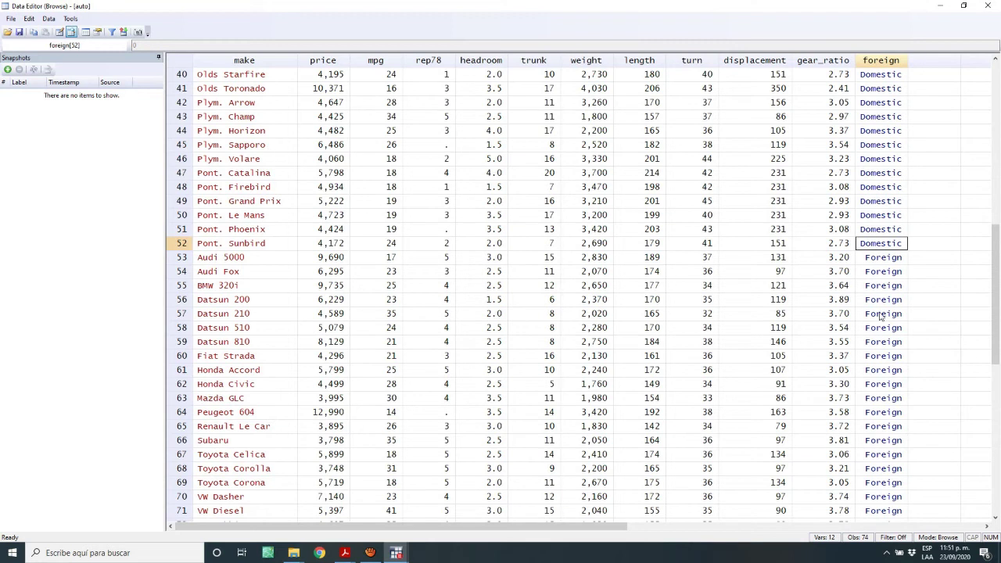
click(894, 262)
click(896, 273)
click(895, 303)
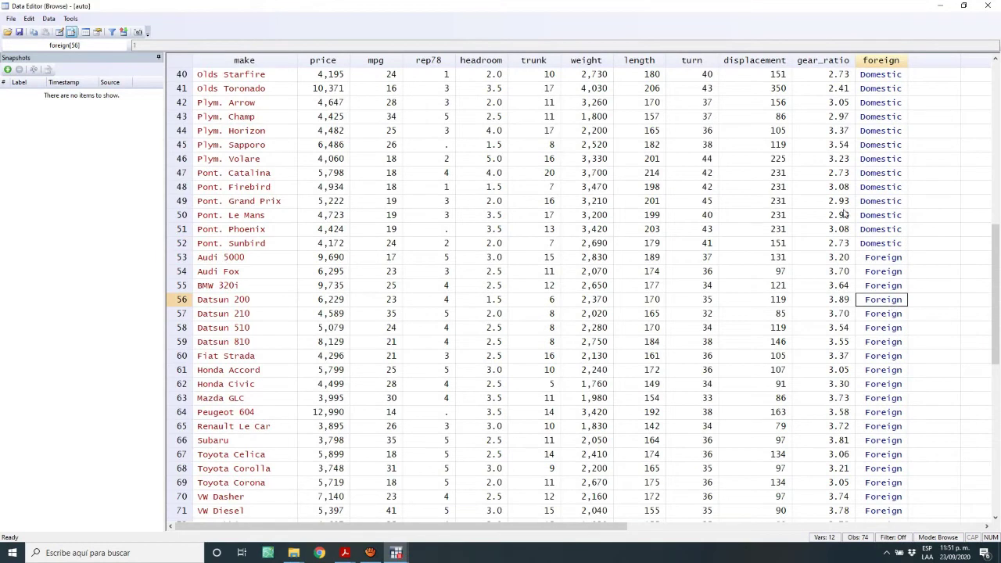
click(988, 6)
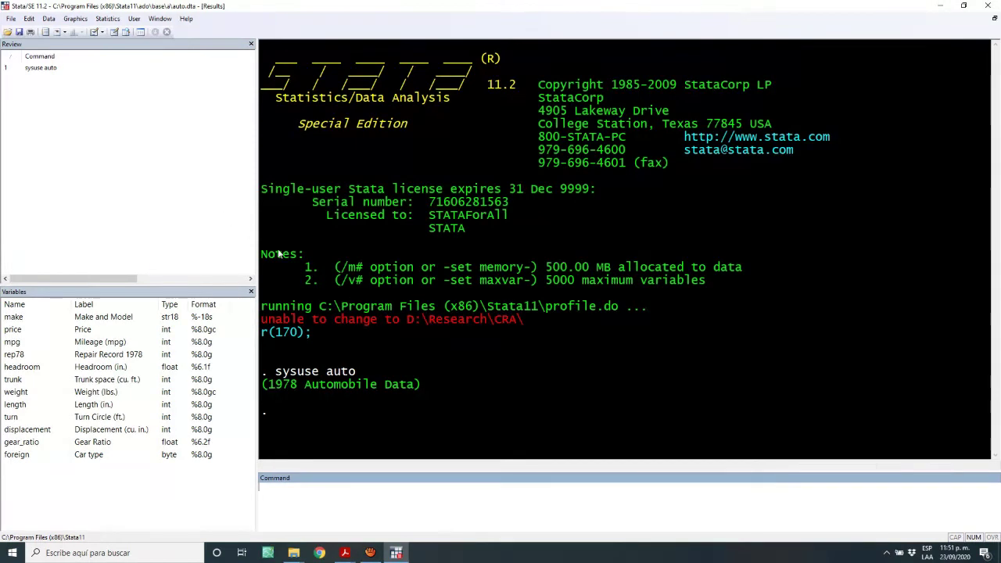
click(11, 18)
click(27, 47)
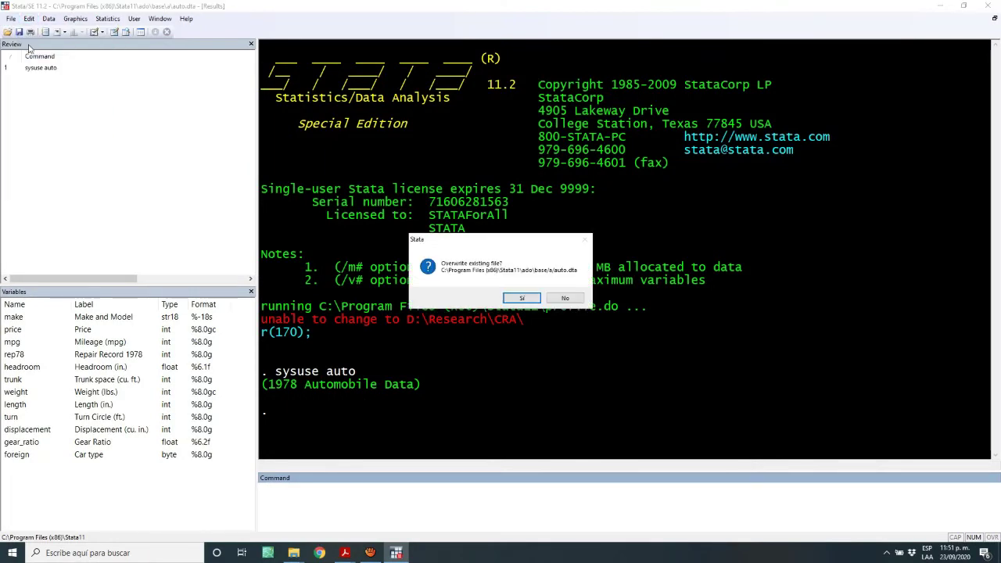
click(574, 298)
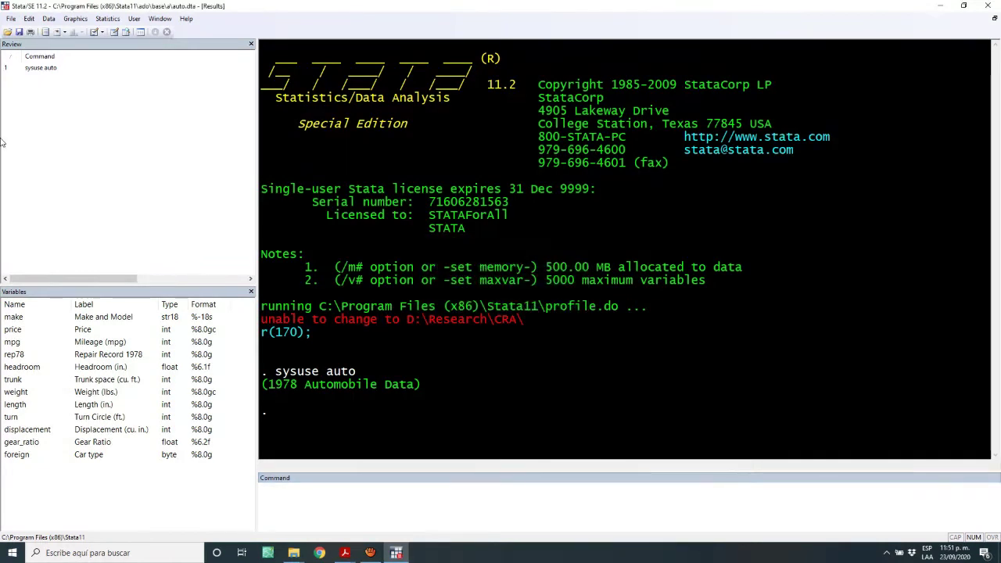
Save the dataset under the name automovil in the Analisis de datos folder, replacing the existing file
click(11, 19)
click(30, 60)
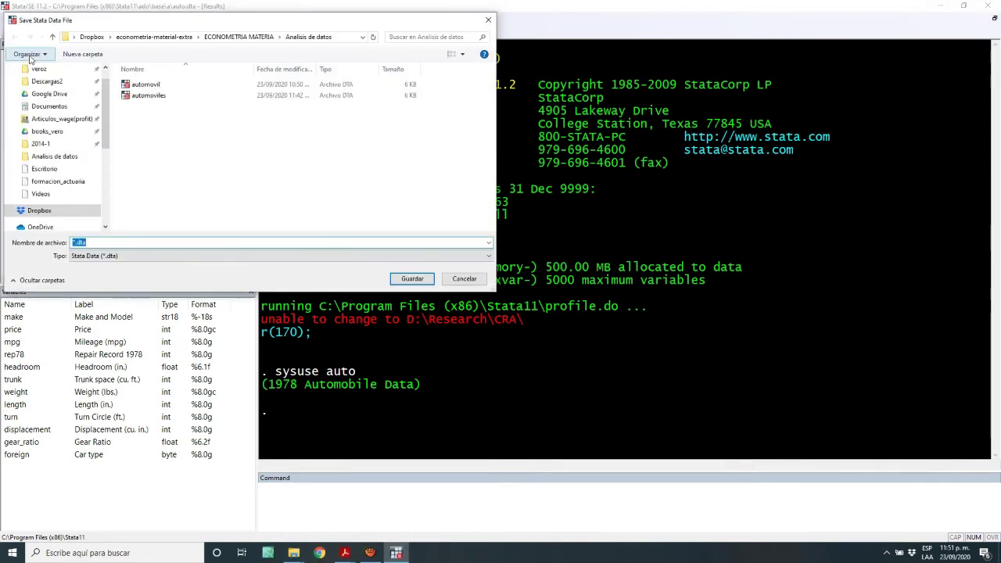
click(143, 86)
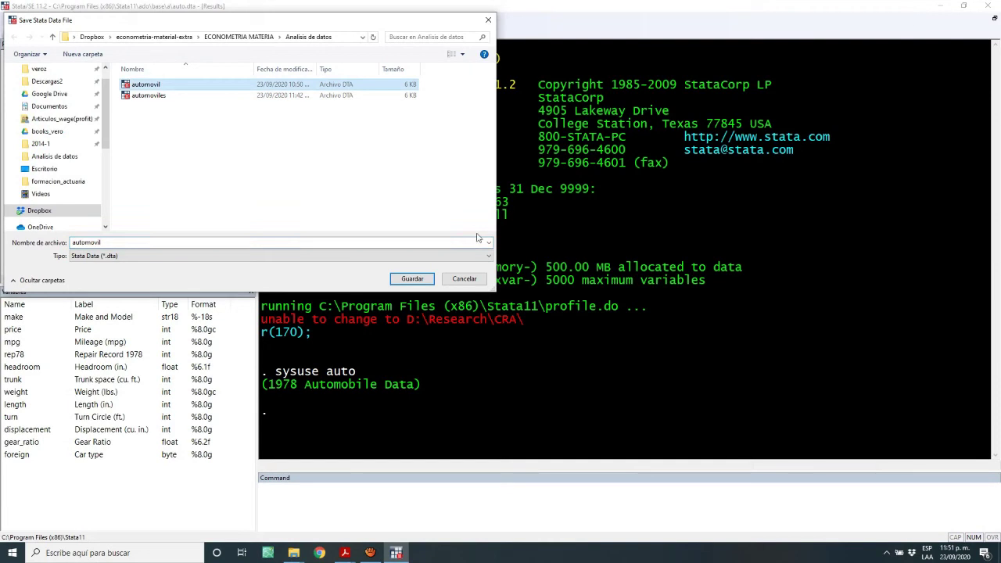
click(410, 280)
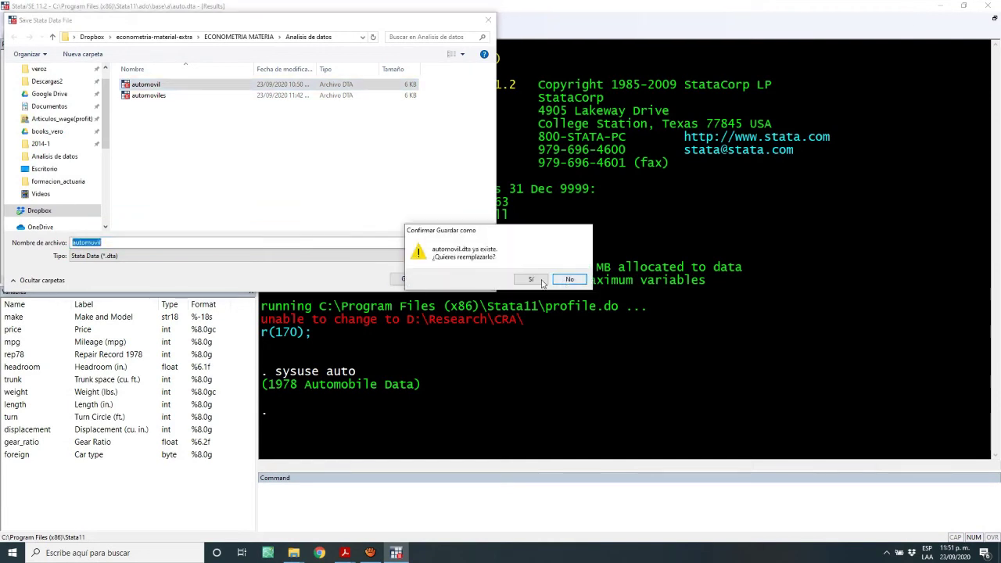
click(531, 280)
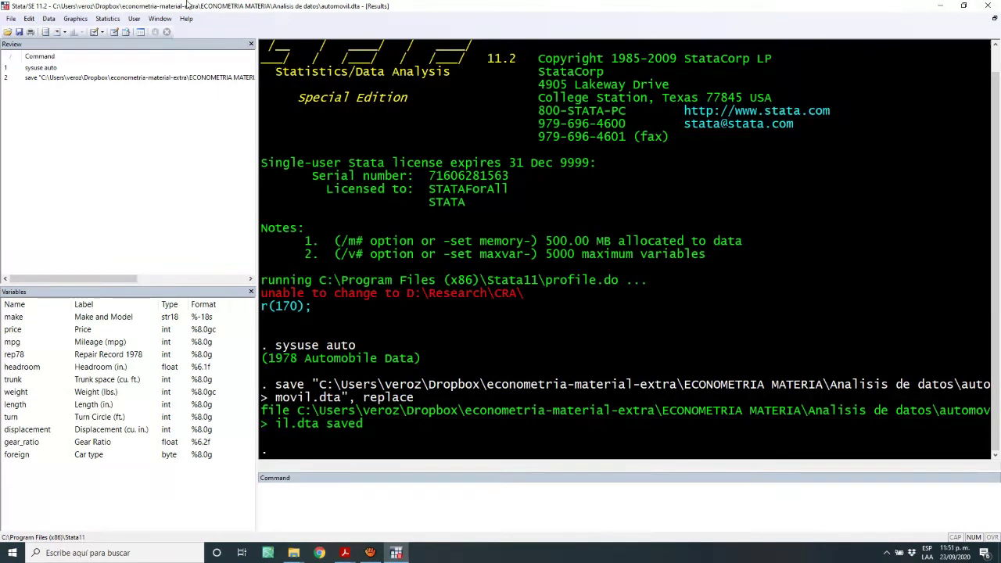
Open the do-file descriptiva_auto_video in the Do-file Editor and move the editor window clear of the results
click(96, 35)
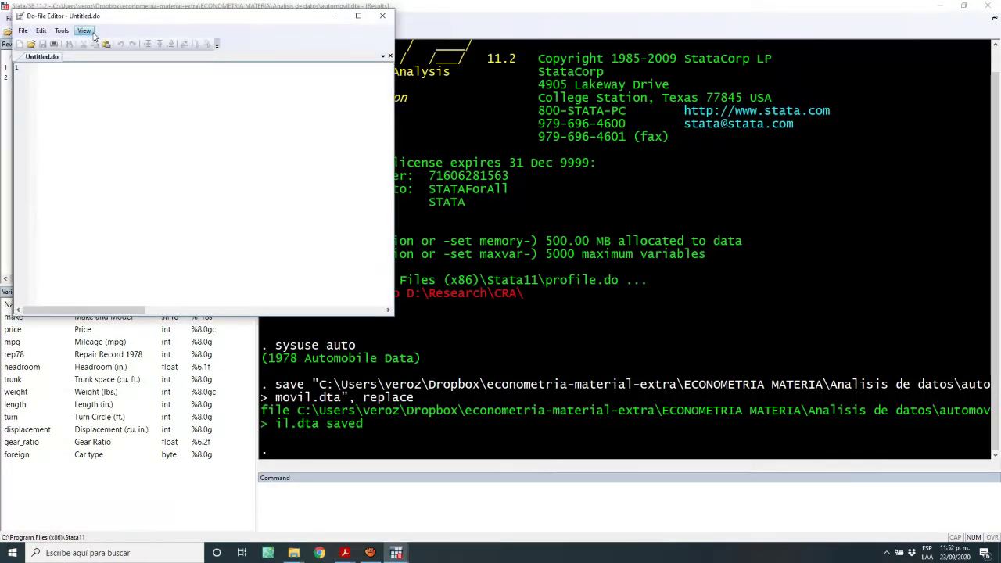
drag(156, 18, 537, 82)
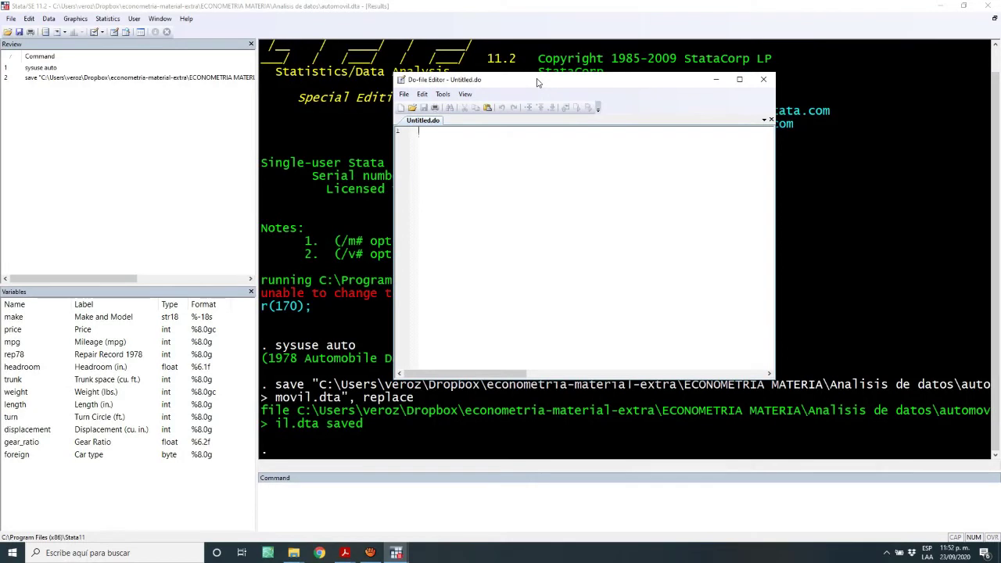
click(404, 94)
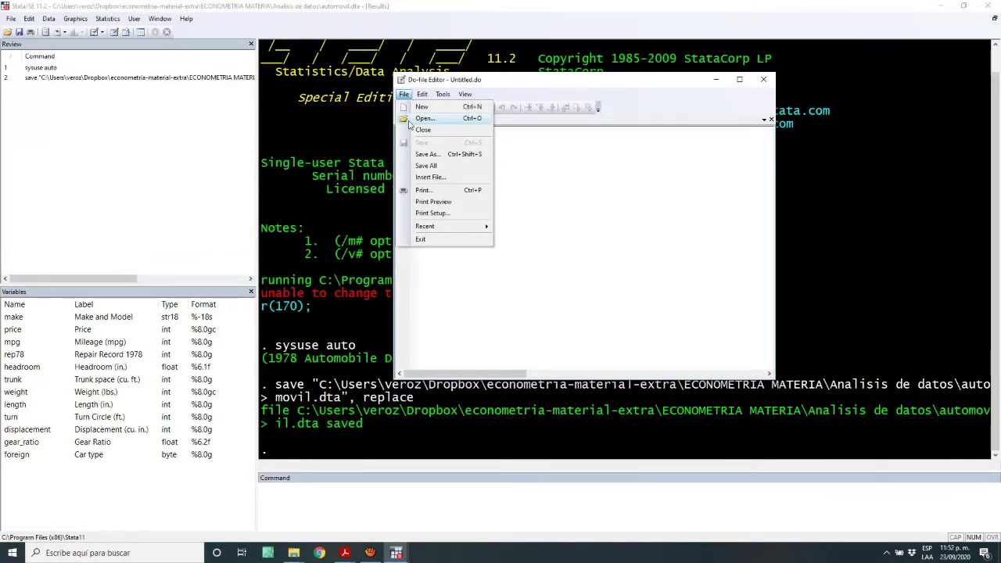
click(408, 120)
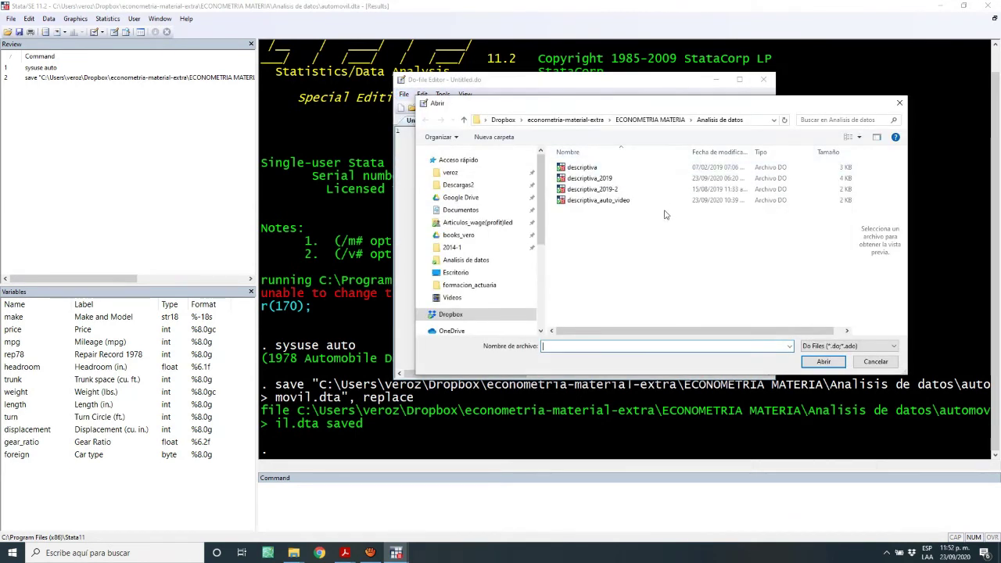
click(629, 202)
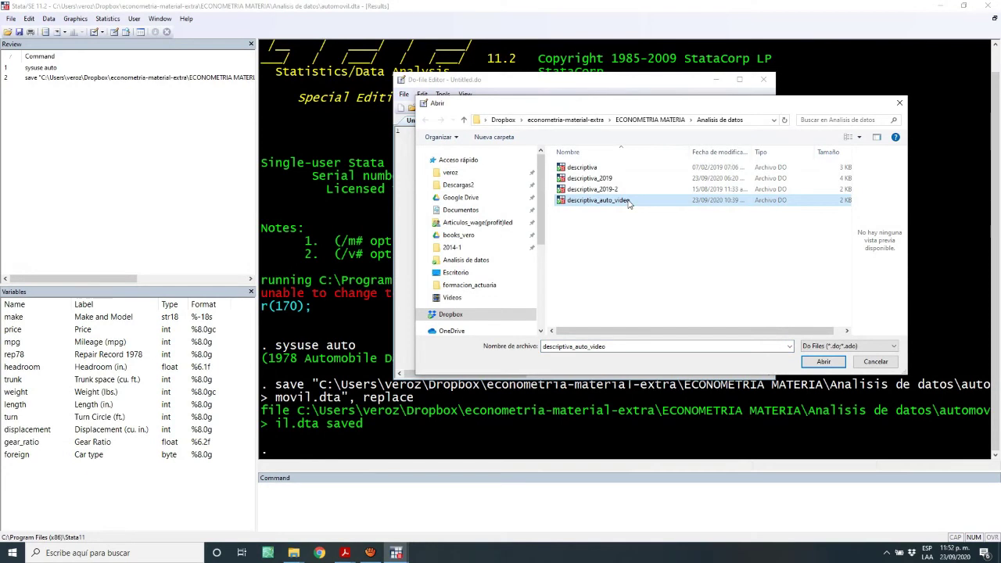
click(823, 361)
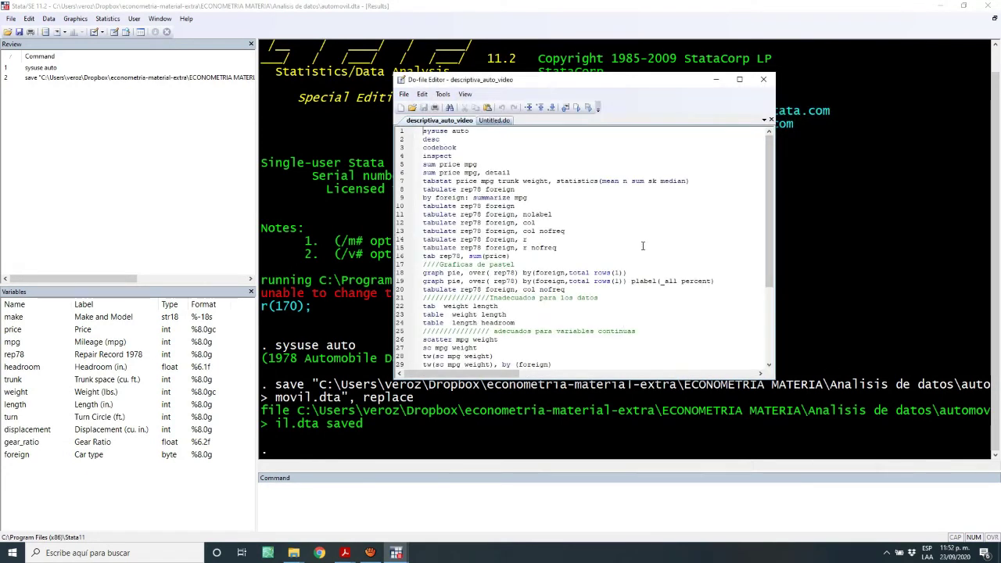
drag(595, 84, 716, 58)
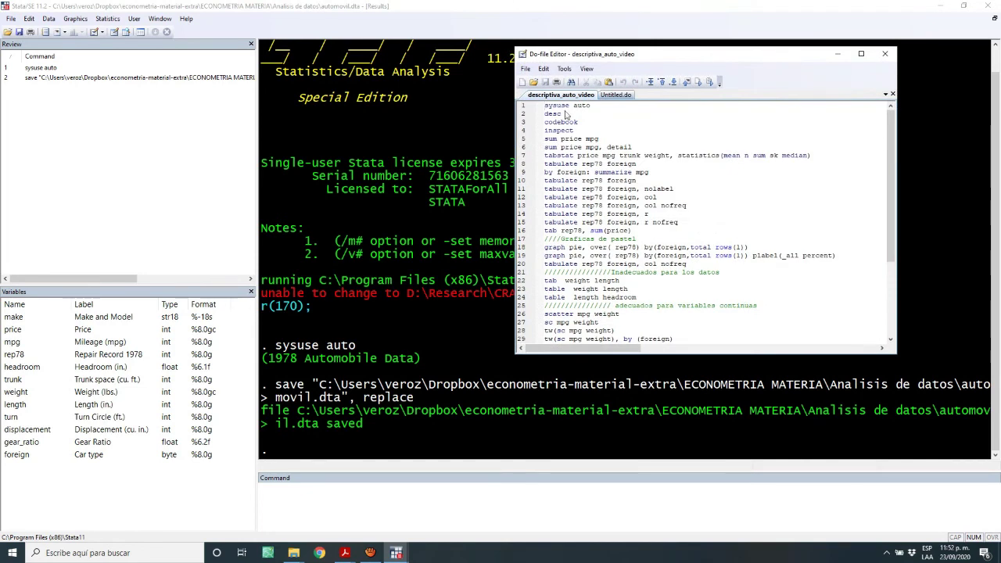
Run the describe command on the dataset and recall it from the command history
drag(562, 115, 529, 115)
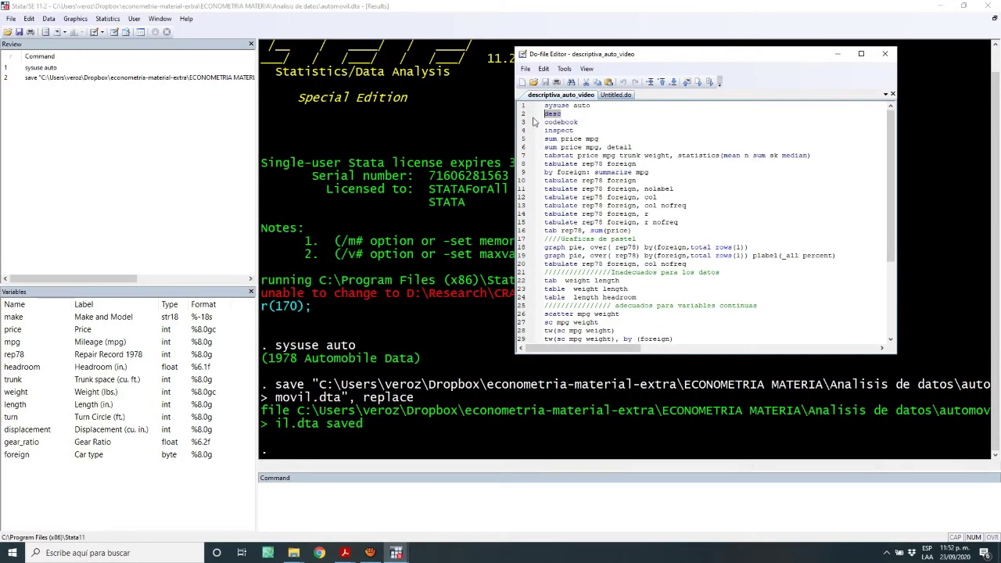
click(289, 507)
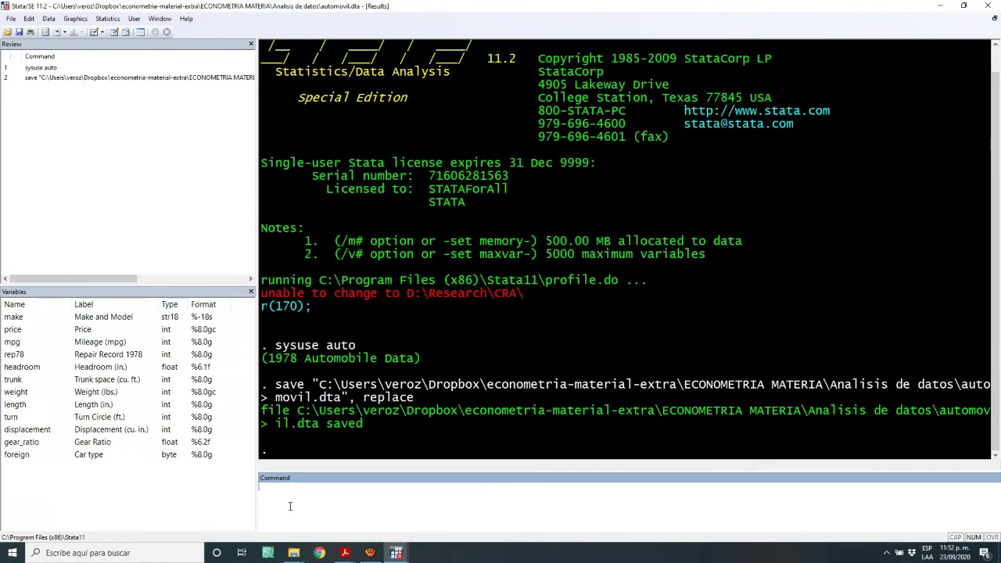
text(describ)
key(Return)
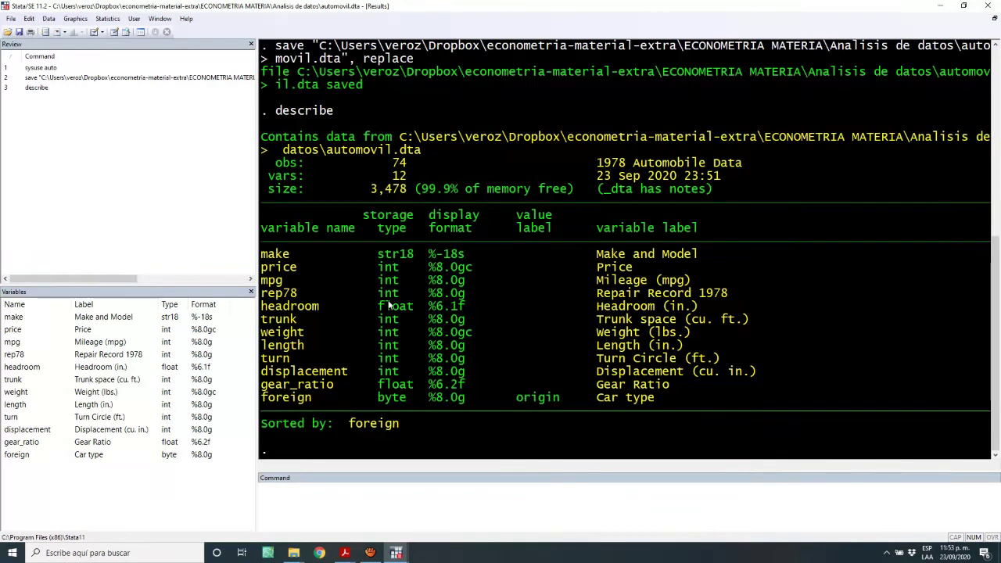
click(39, 89)
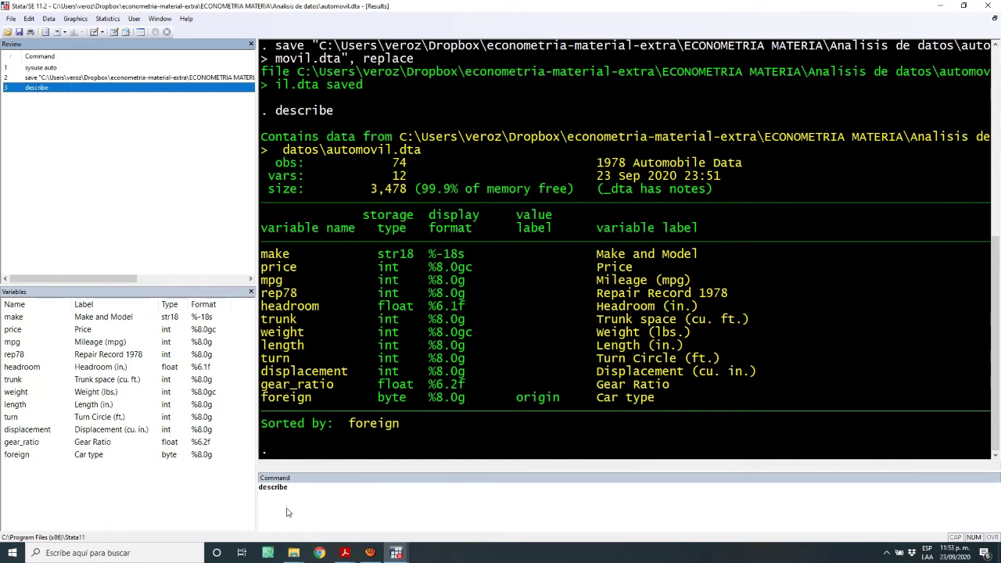
Shorten the recalled describe command to desc and run it
click(300, 489)
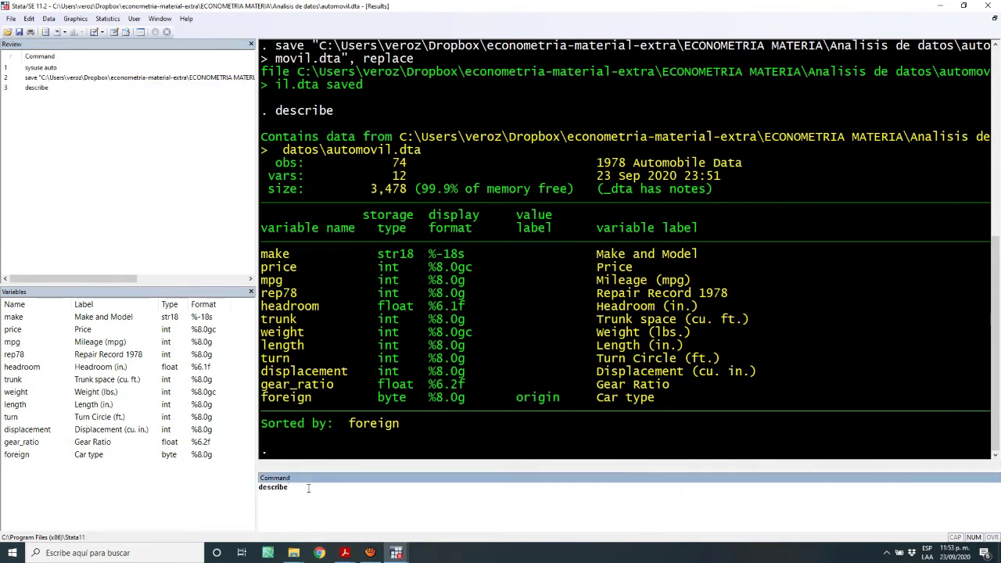
key(BackSpace)
key(BackSpace)
key(Return)
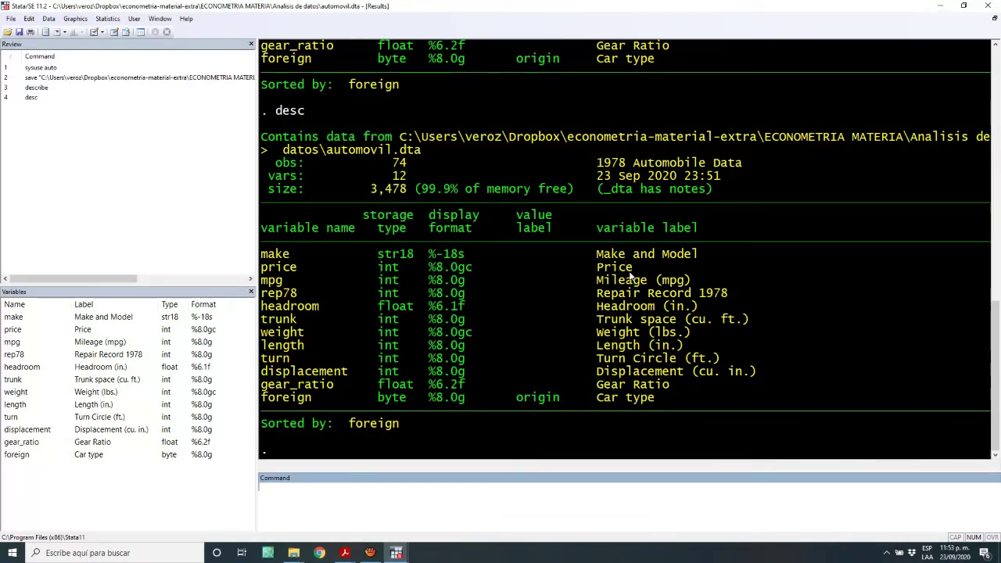
Examine the number of observations, the save date and the number of variables in the desc output header
drag(267, 162, 423, 166)
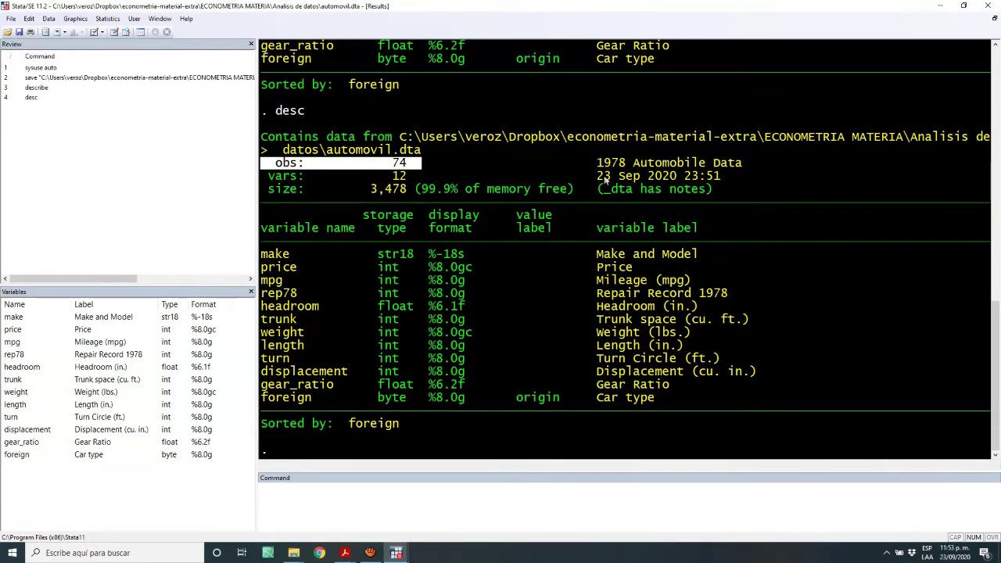
drag(591, 177, 721, 178)
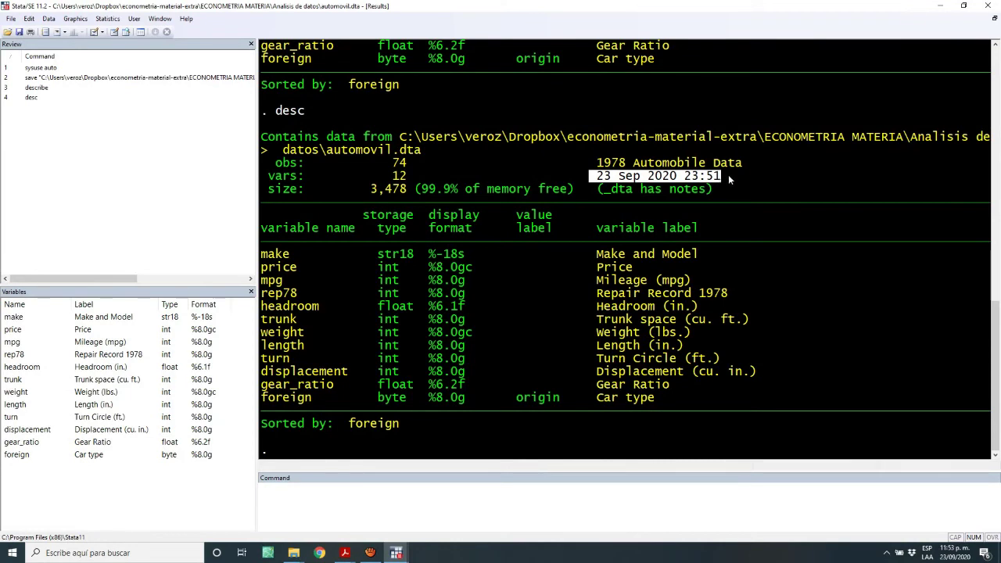
drag(269, 179, 432, 182)
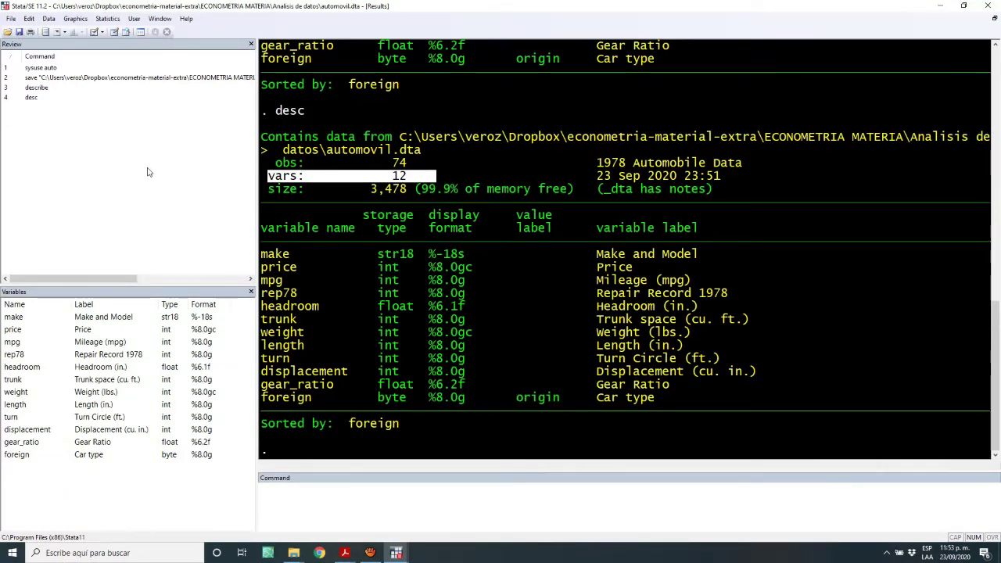
Find the codebook command in the do-file descriptiva_auto_video and run codebook on the whole dataset
key(alt+Tab)
drag(579, 123, 539, 125)
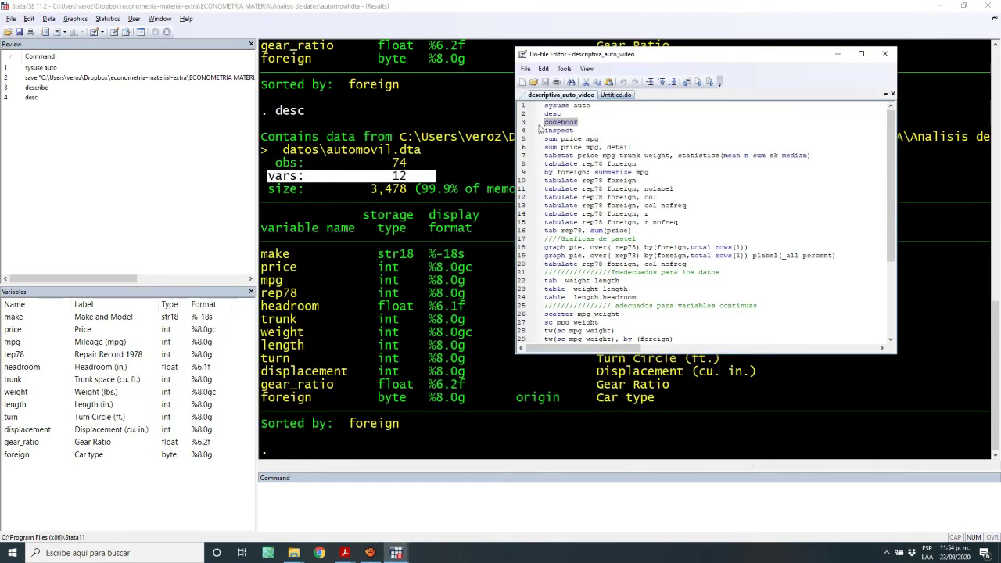
click(377, 492)
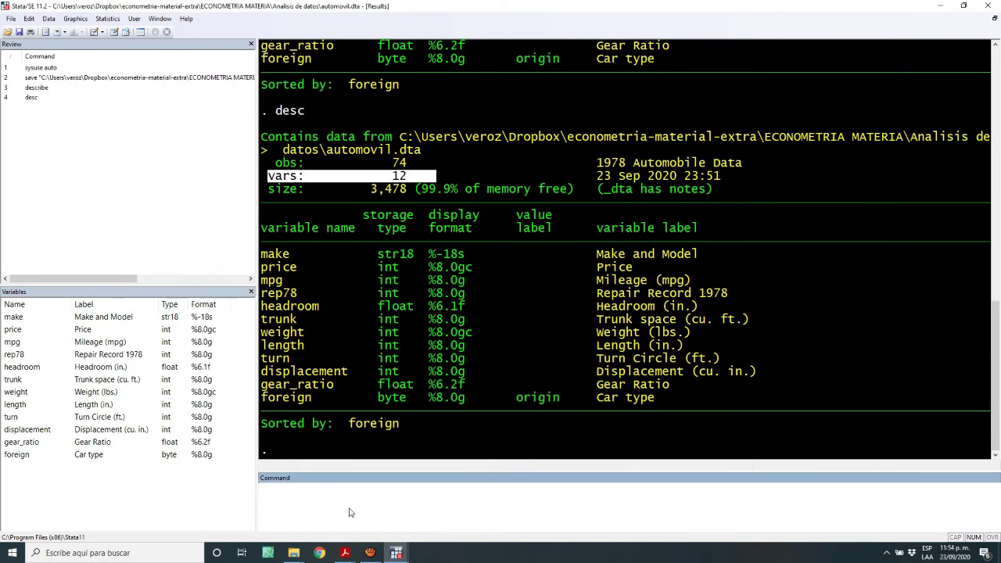
text(codebook)
key(Return)
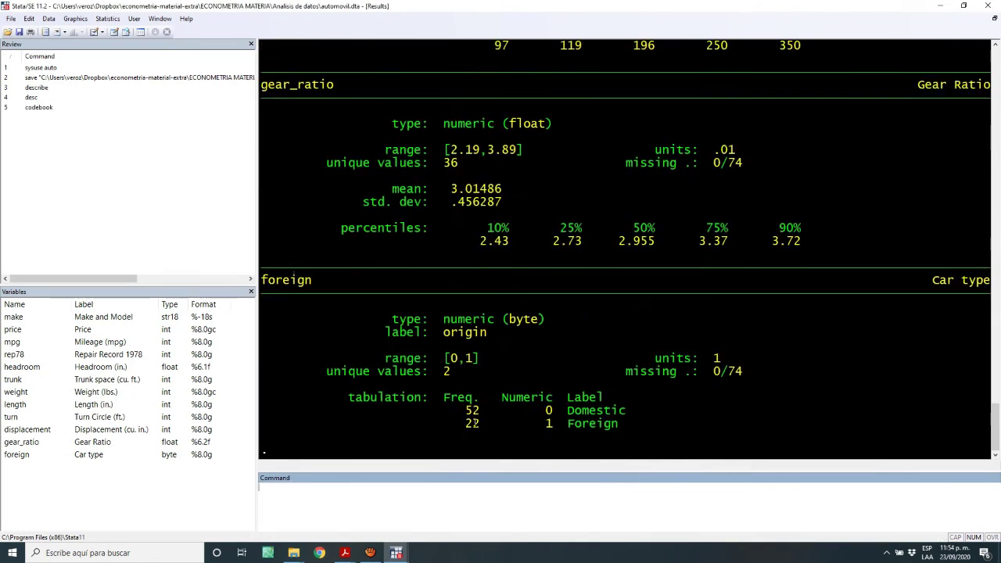
Return to the start of the codebook output and examine price's type, range, unique values, mean and standard deviation
scroll(533, 391, up, 20)
scroll(535, 392, up, 20)
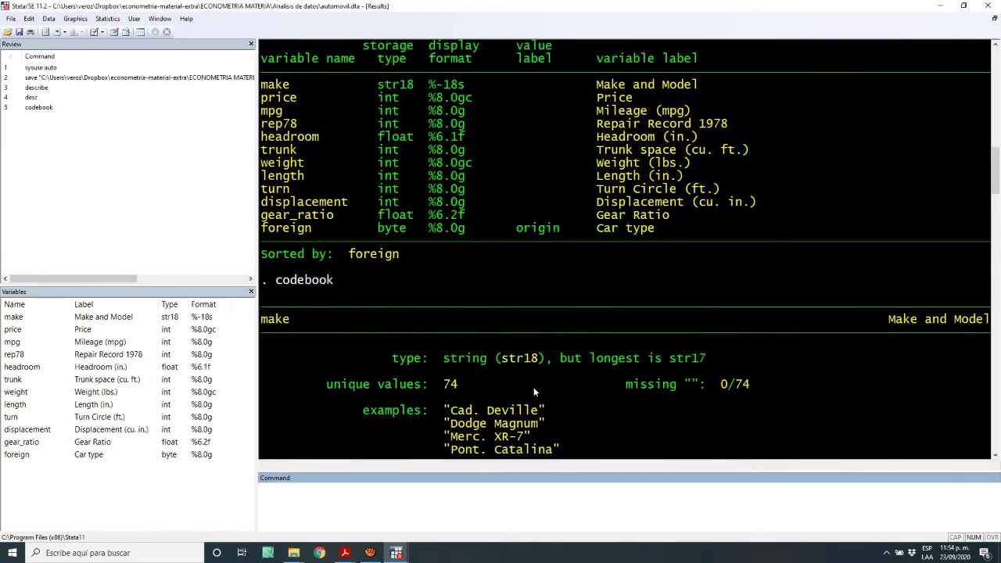
scroll(533, 387, down, 5)
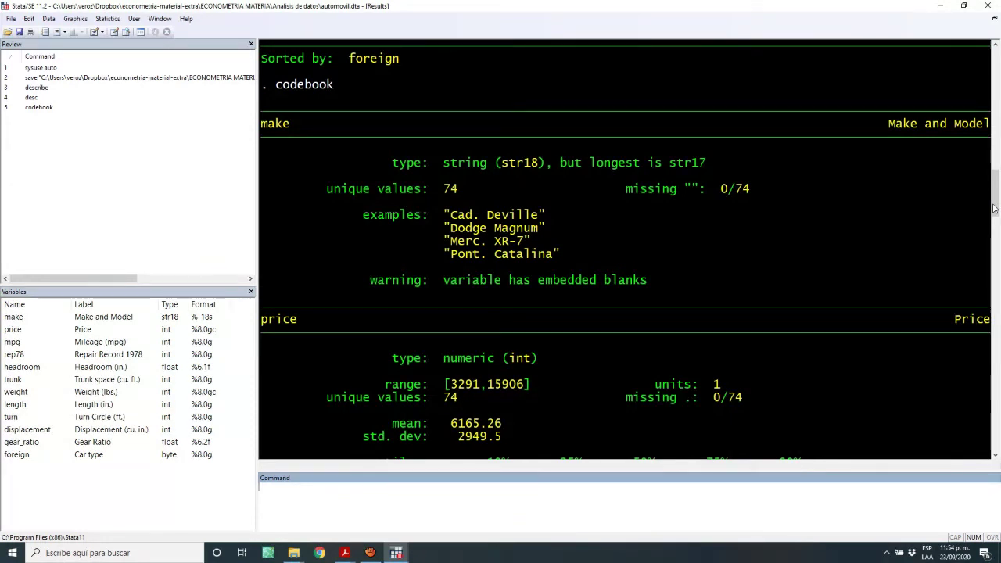
scroll(995, 208, down, 1)
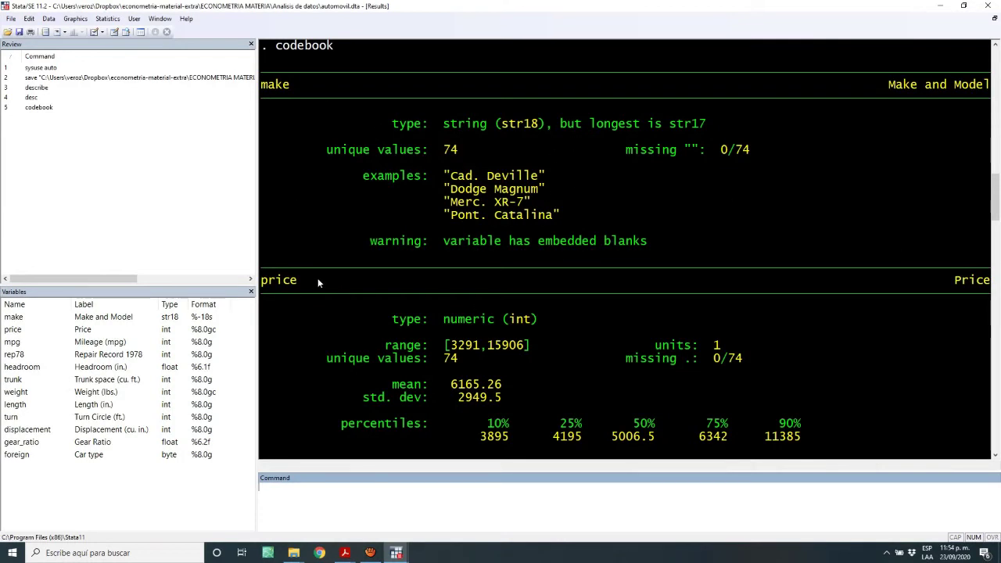
drag(278, 280, 305, 282)
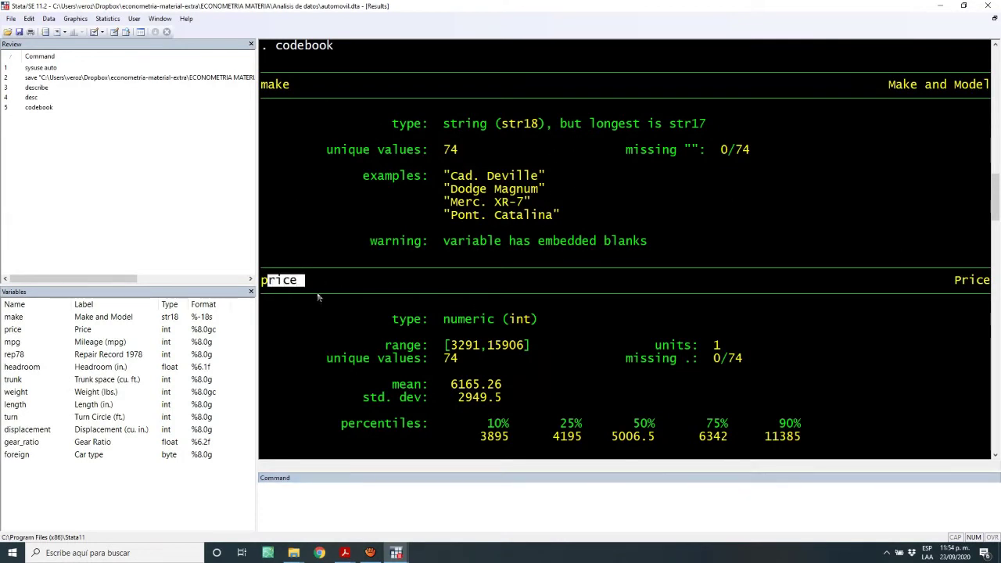
drag(392, 319, 544, 322)
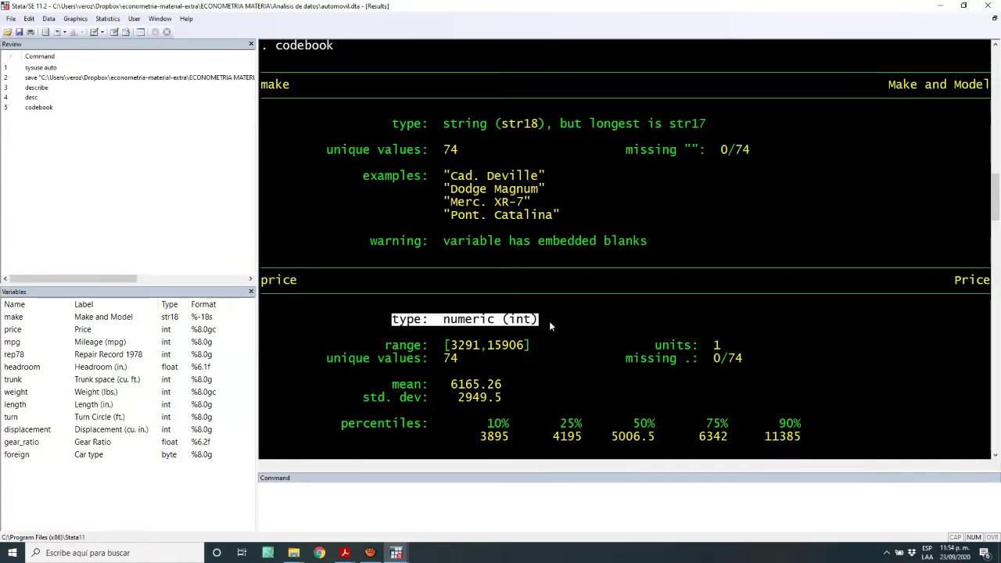
drag(385, 345, 530, 350)
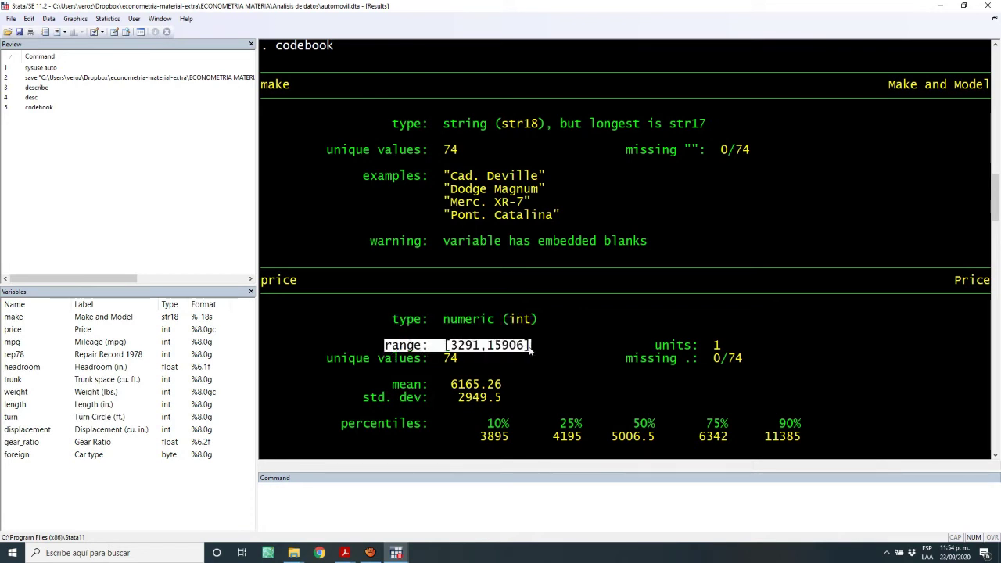
drag(326, 356, 461, 362)
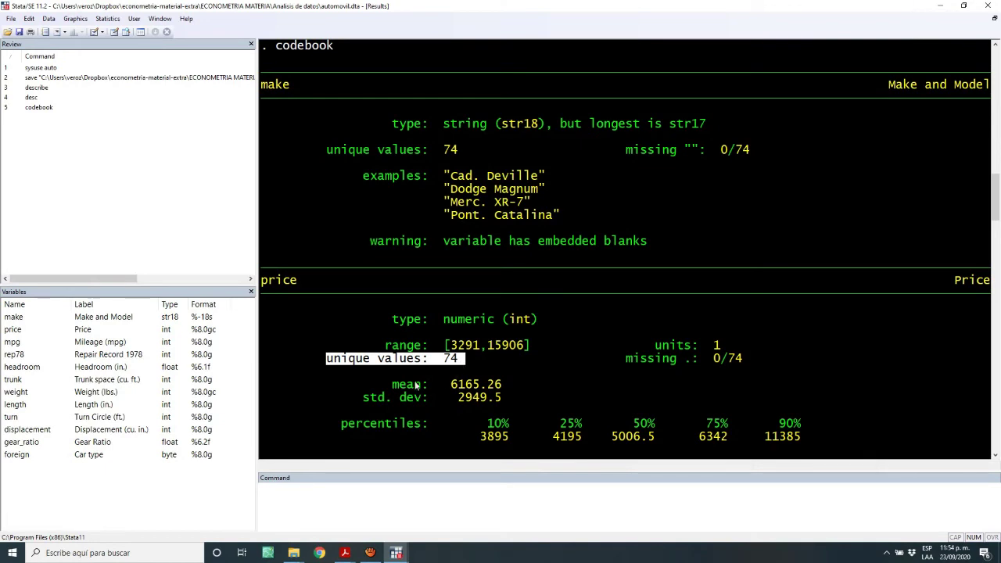
drag(399, 384, 499, 386)
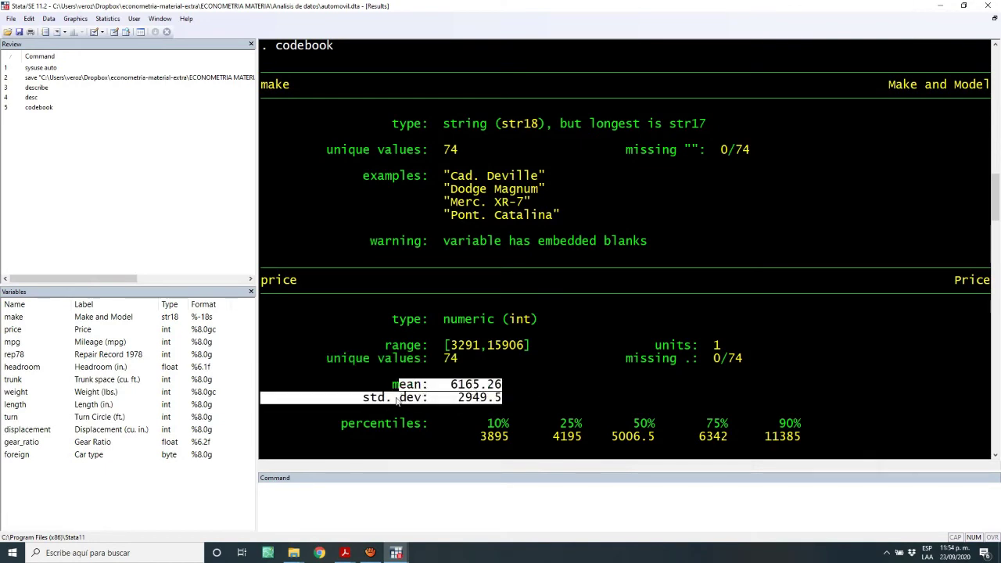
Examine the percentiles and the missing-value count of price in the codebook output
drag(343, 423, 798, 397)
scroll(797, 398, up, 6)
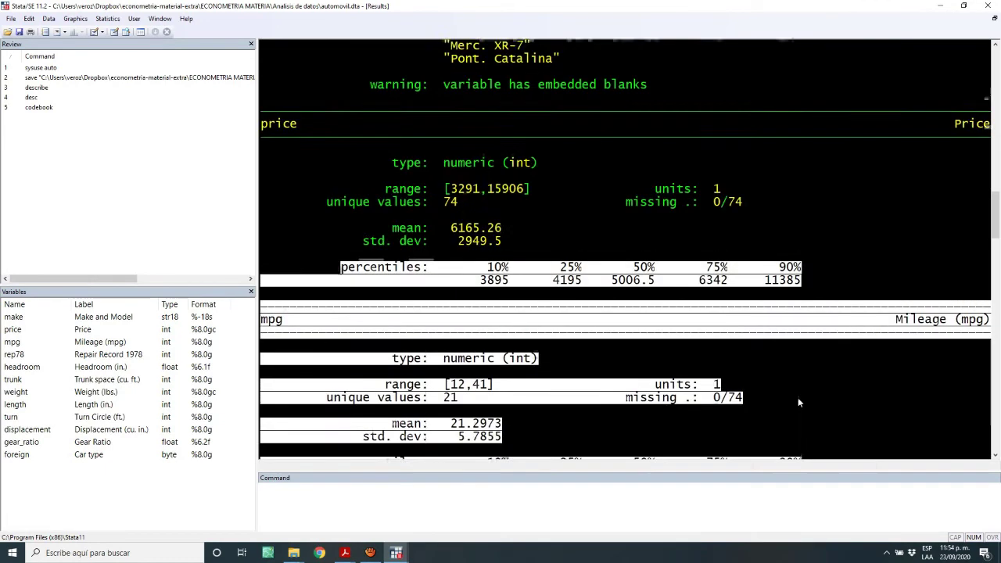
scroll(797, 397, up, 1)
click(389, 317)
drag(355, 309, 855, 318)
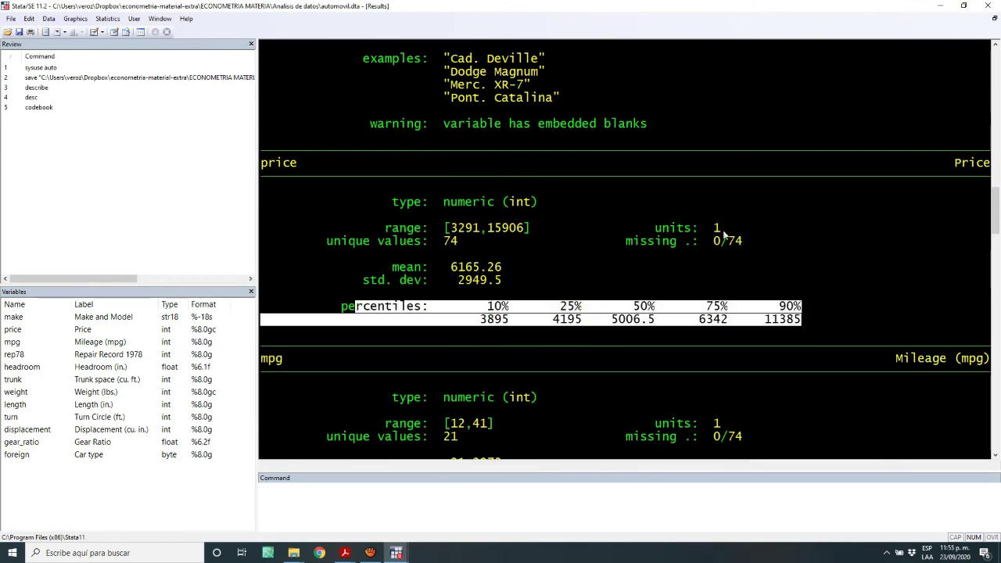
drag(633, 241, 785, 244)
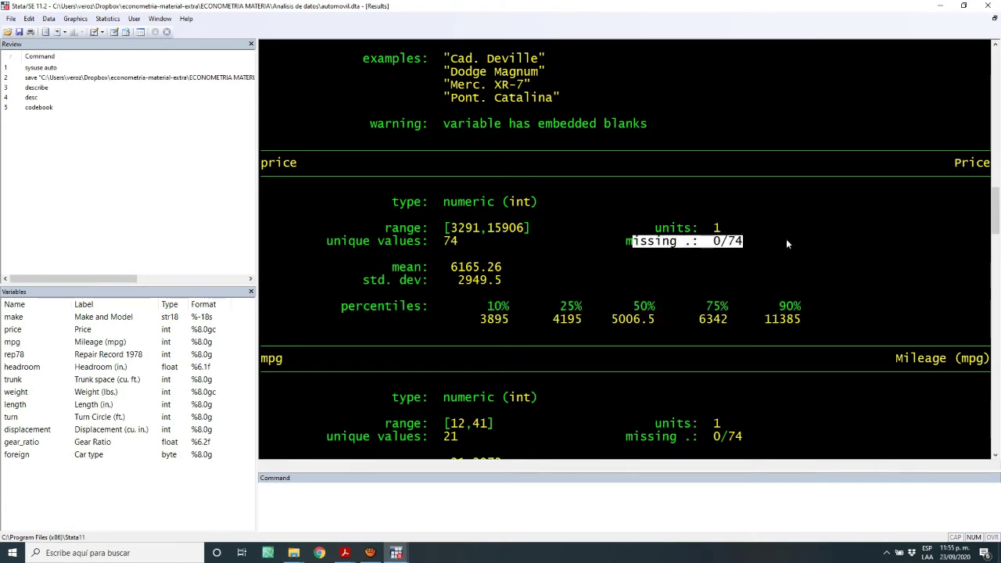
Examine the storage type, examples, unique values and missing count of the make variable in the codebook output
scroll(786, 244, up, 5)
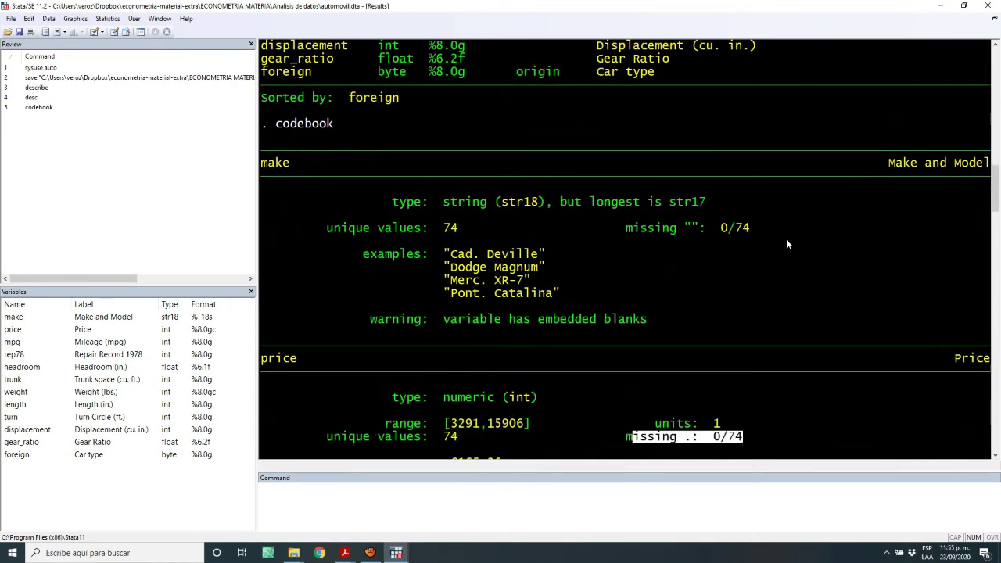
click(283, 171)
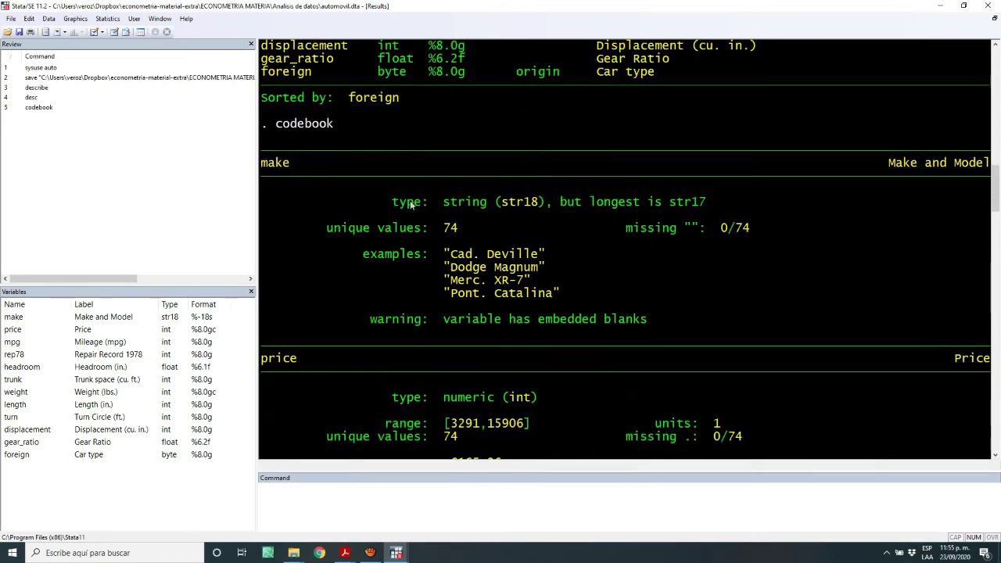
drag(438, 202, 571, 205)
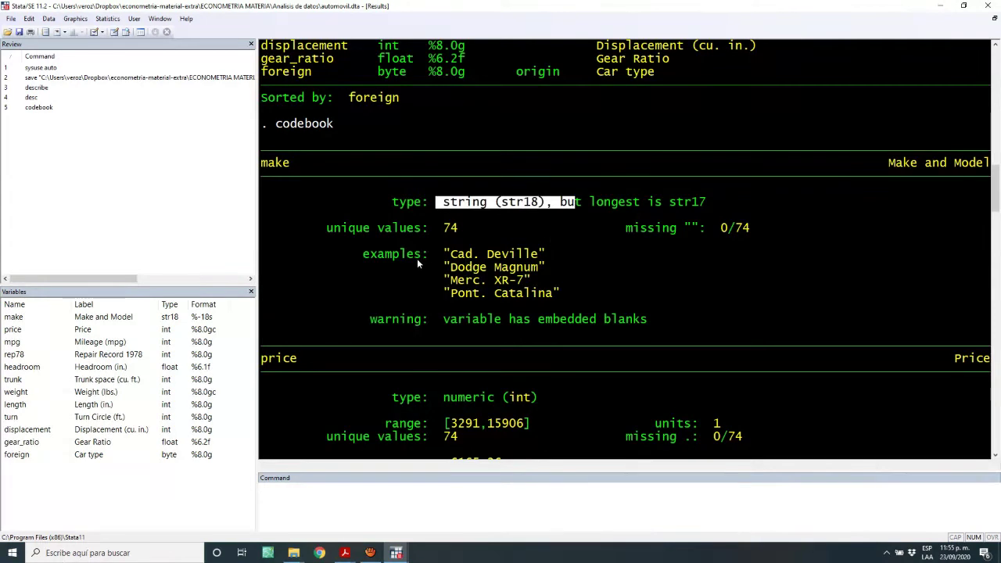
drag(375, 260, 563, 298)
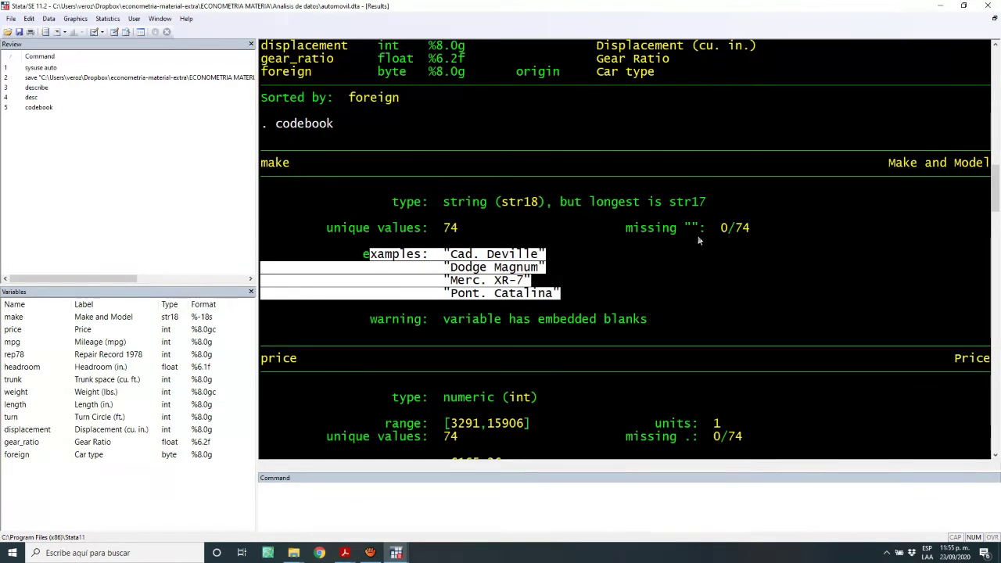
drag(340, 228, 493, 229)
drag(632, 227, 750, 228)
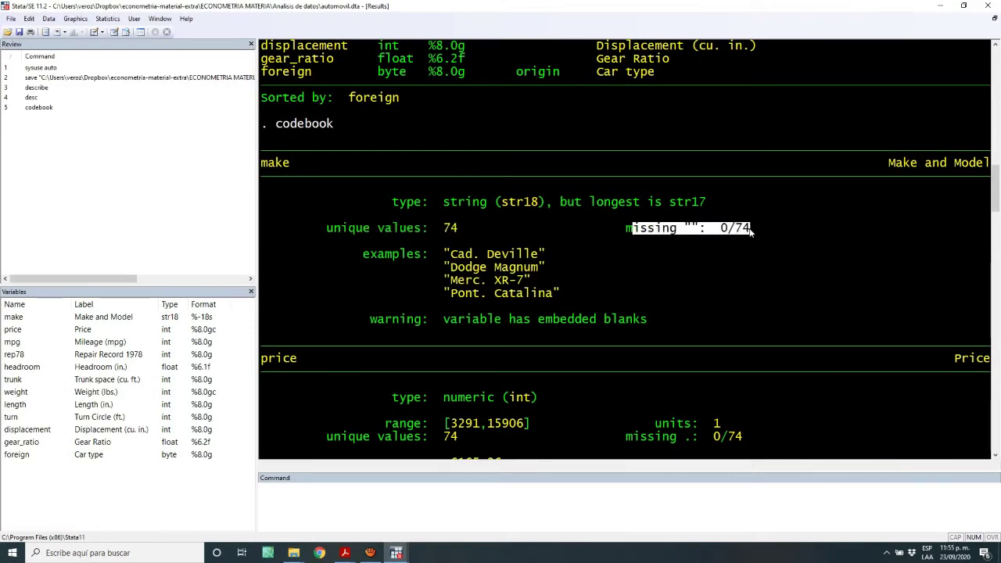
Check the variable types of mpg and rep78 in the codebook output
scroll(746, 233, down, 4)
scroll(746, 233, down, 5)
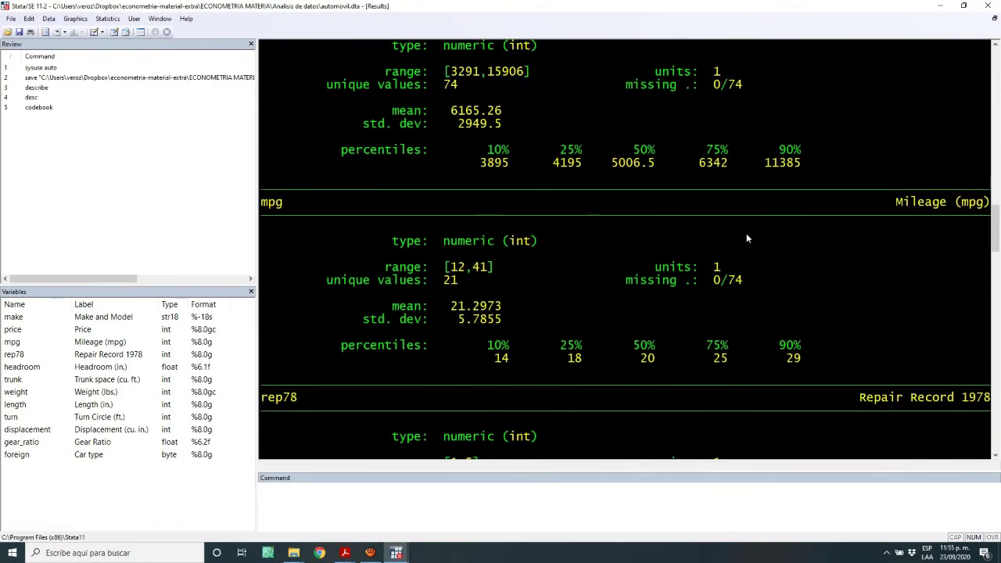
scroll(744, 240, down, 4)
scroll(744, 240, up, 4)
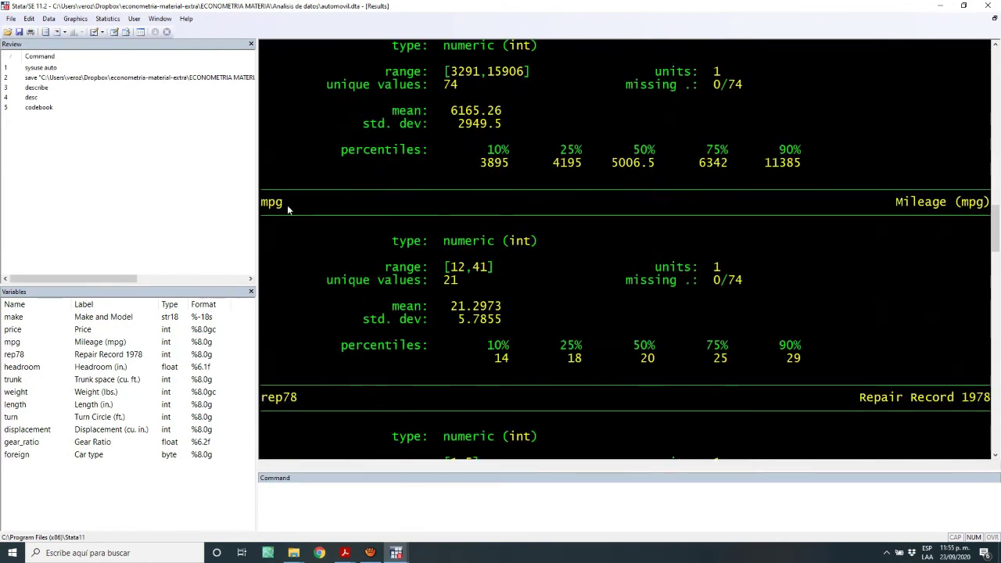
drag(287, 205, 359, 221)
drag(432, 239, 538, 241)
scroll(538, 241, down, 5)
drag(443, 241, 547, 241)
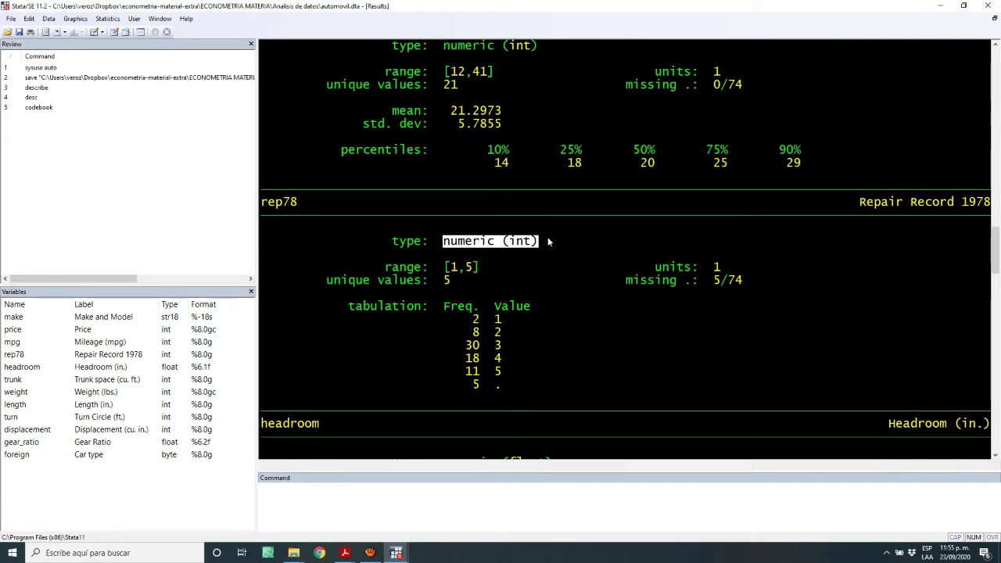
key(alt+Tab)
key(alt+Tab)
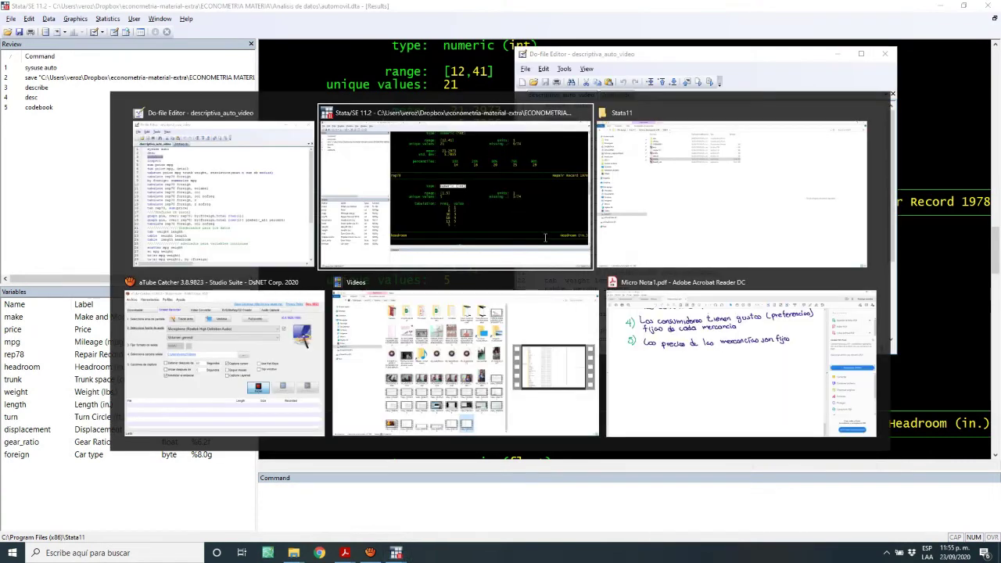
key(alt+Tab)
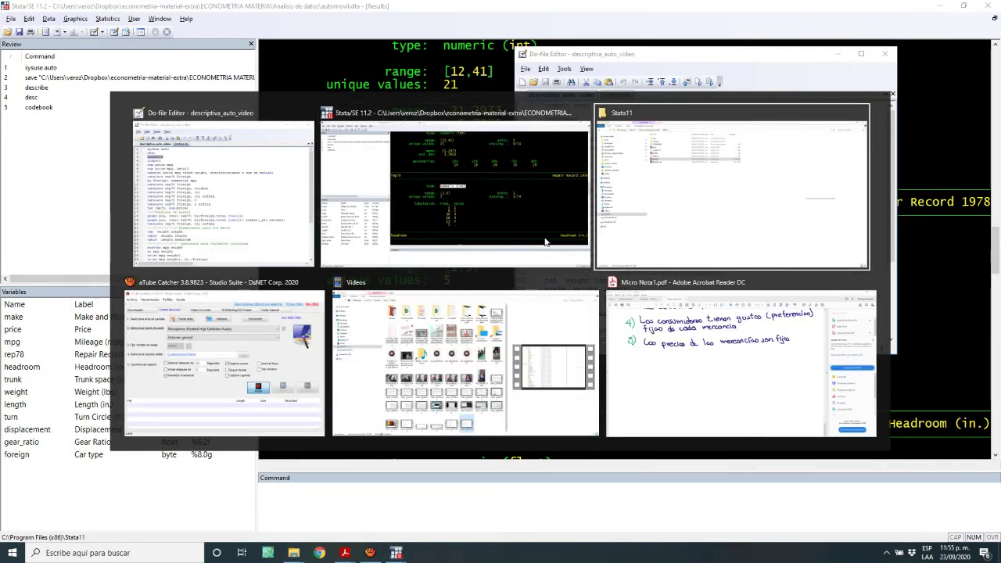
key(alt+shift+Tab)
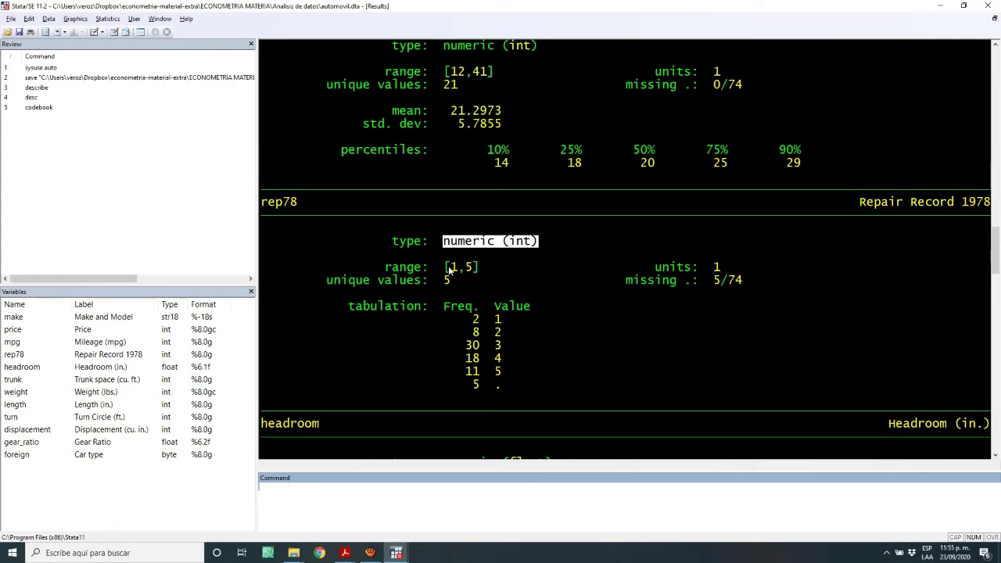
Examine the range, unique values and frequency tabulation of rep78 in the codebook output
drag(440, 270, 482, 269)
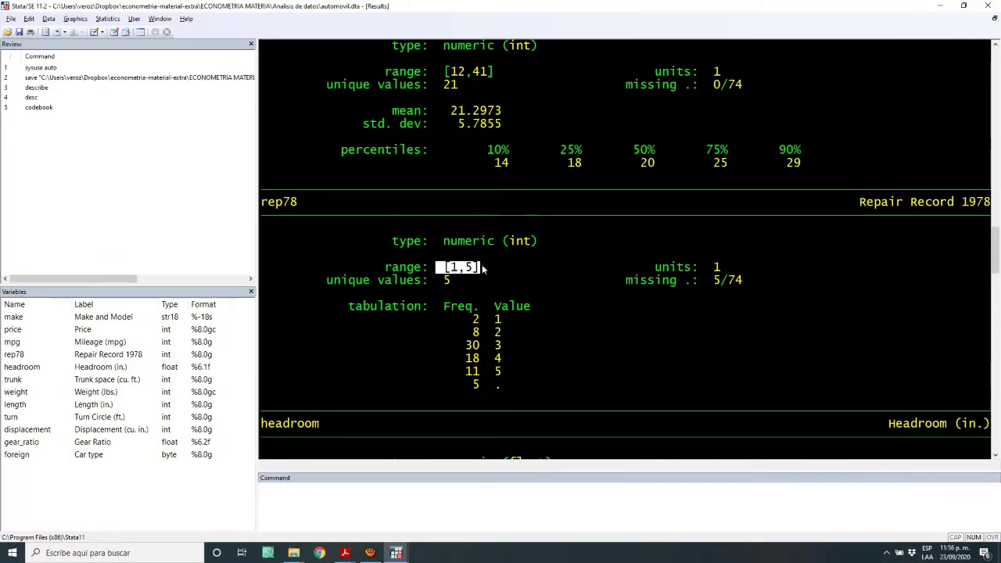
drag(386, 269, 475, 271)
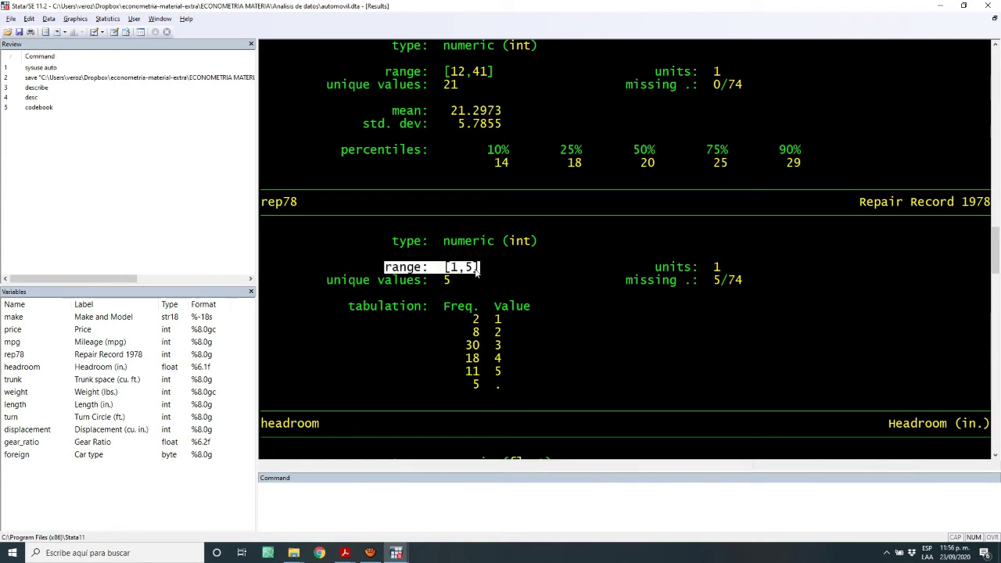
click(335, 280)
drag(367, 283, 486, 284)
scroll(476, 302, down, 1)
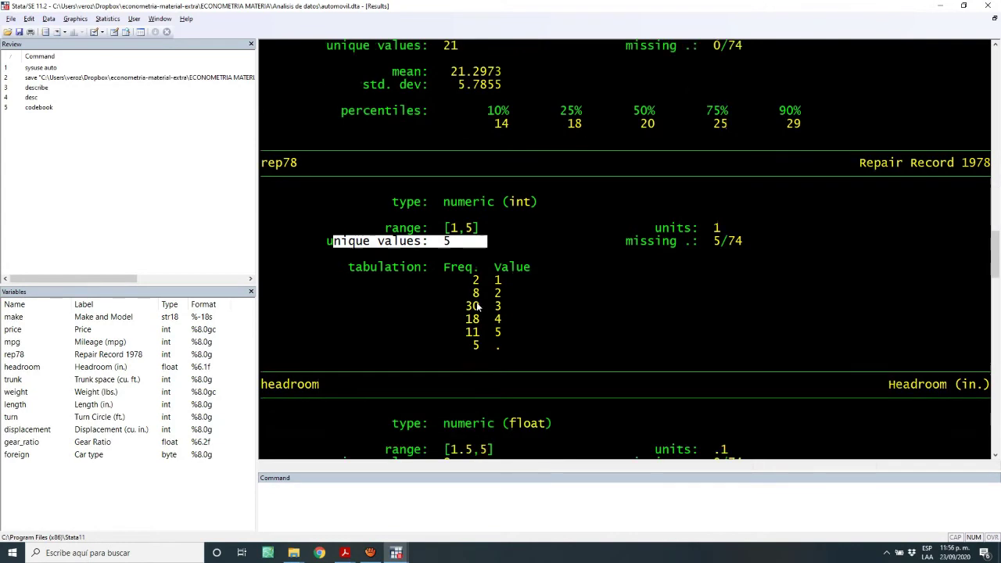
drag(348, 267, 524, 346)
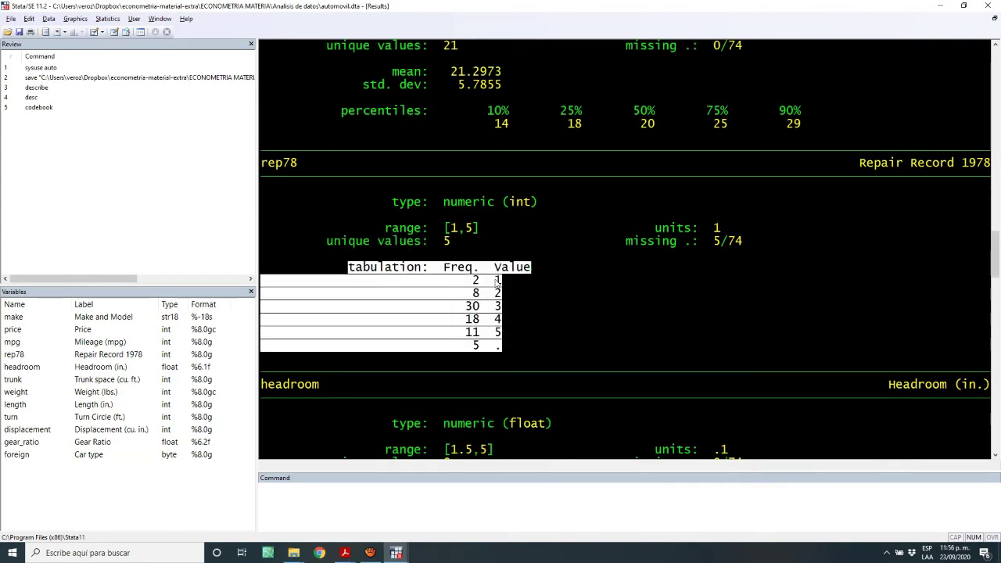
click(498, 285)
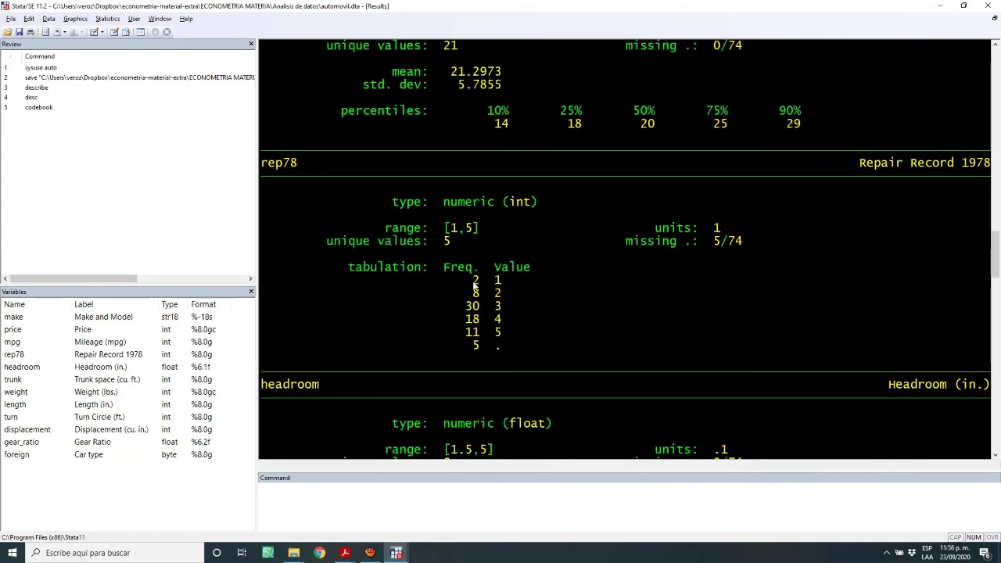
Examine the missing-value count of rep78 and the frequencies of its missing and 4 values in the codebook output
double_click(476, 346)
drag(626, 243, 753, 244)
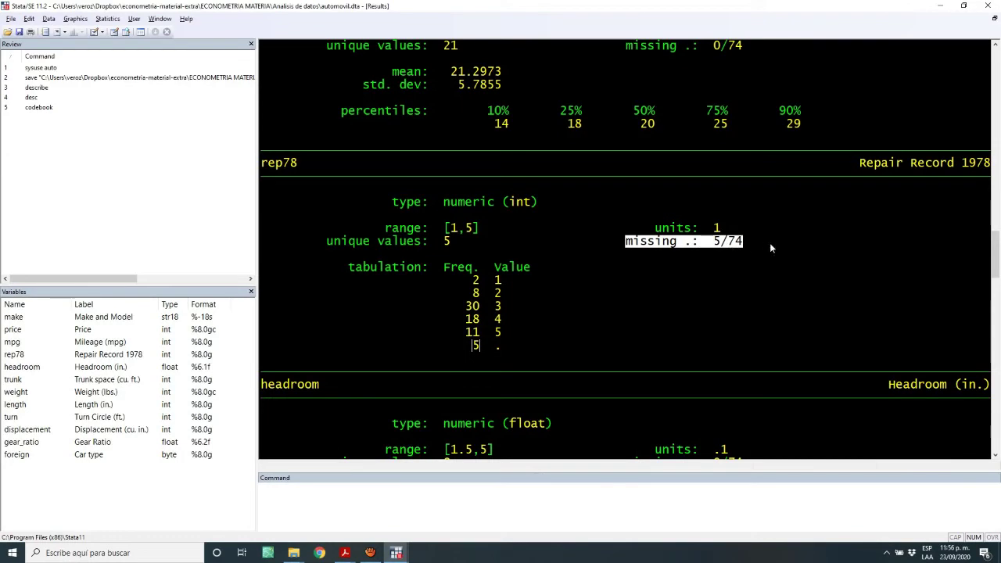
drag(474, 346, 500, 348)
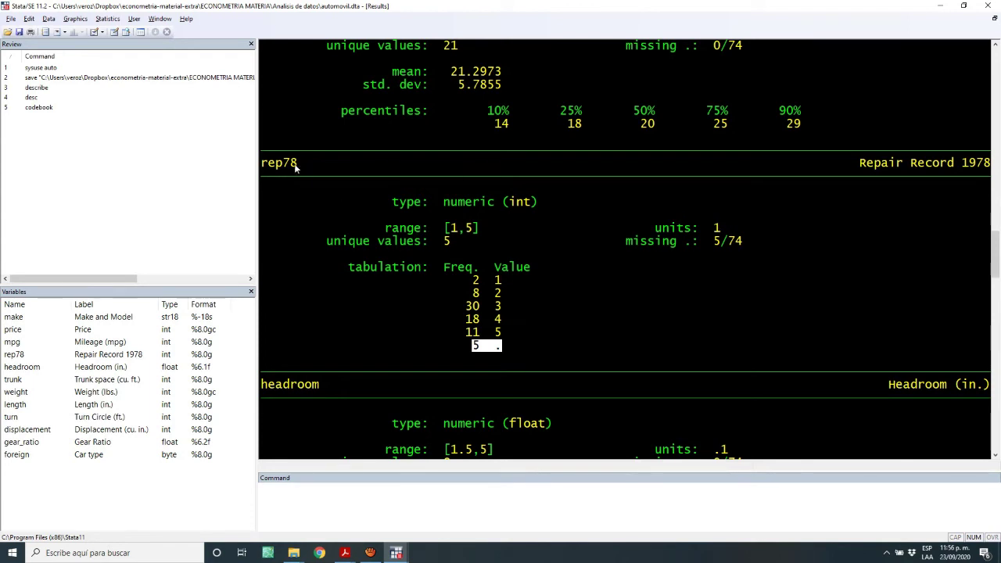
drag(484, 319, 502, 323)
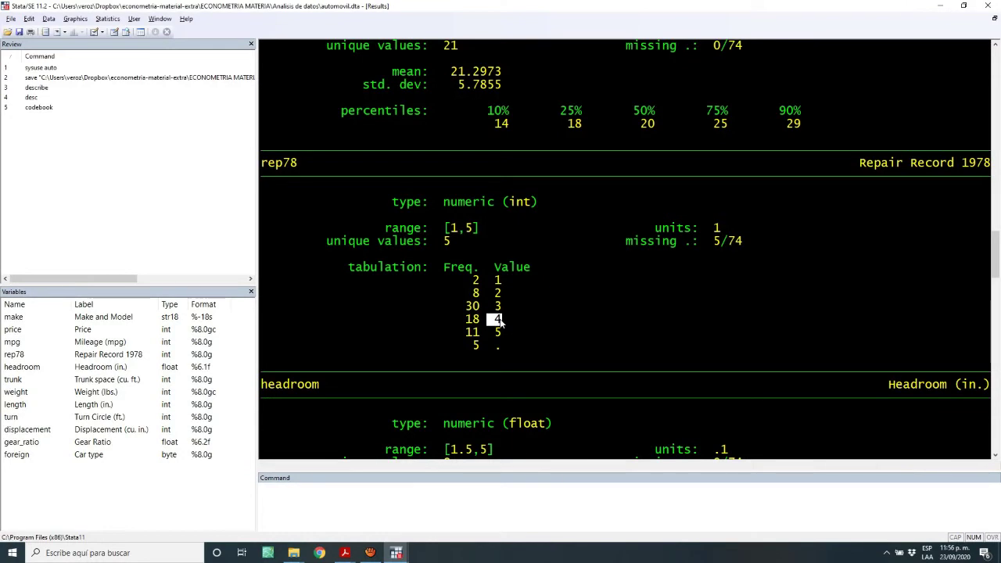
drag(466, 319, 481, 322)
Review the headroom and trunk entries in the codebook output
scroll(483, 319, down, 1)
scroll(483, 319, down, 3)
scroll(482, 319, down, 1)
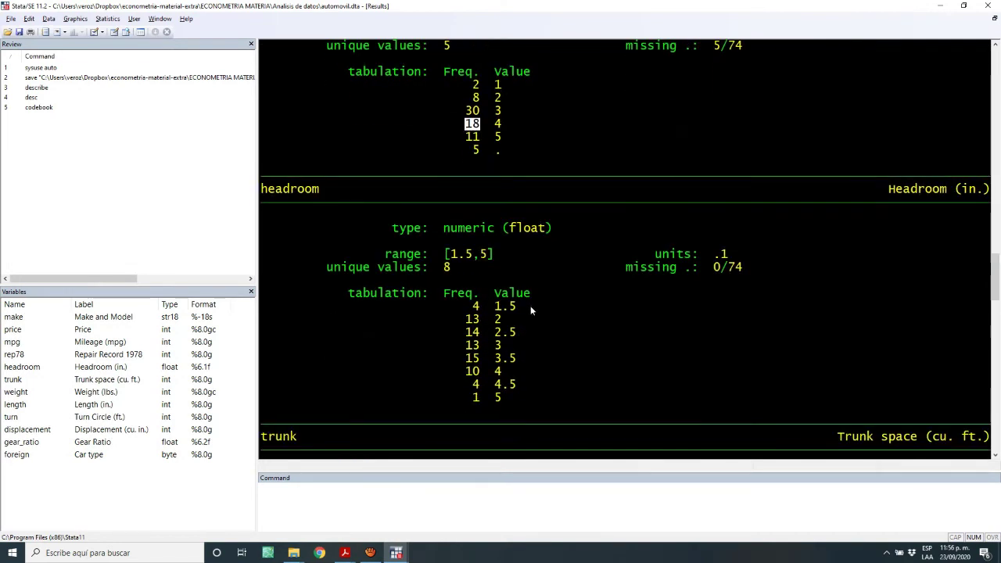
scroll(399, 237, down, 6)
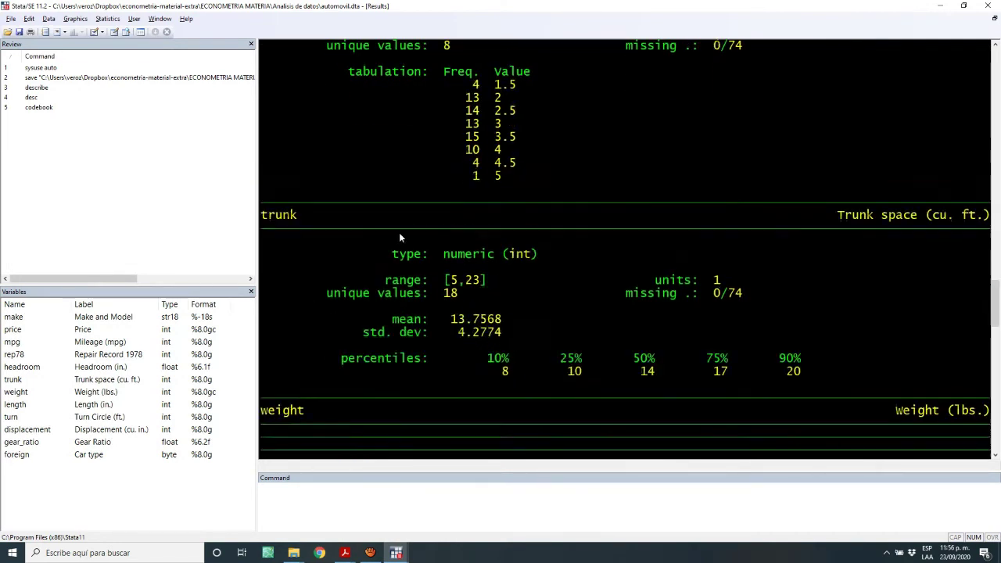
scroll(399, 239, down, 2)
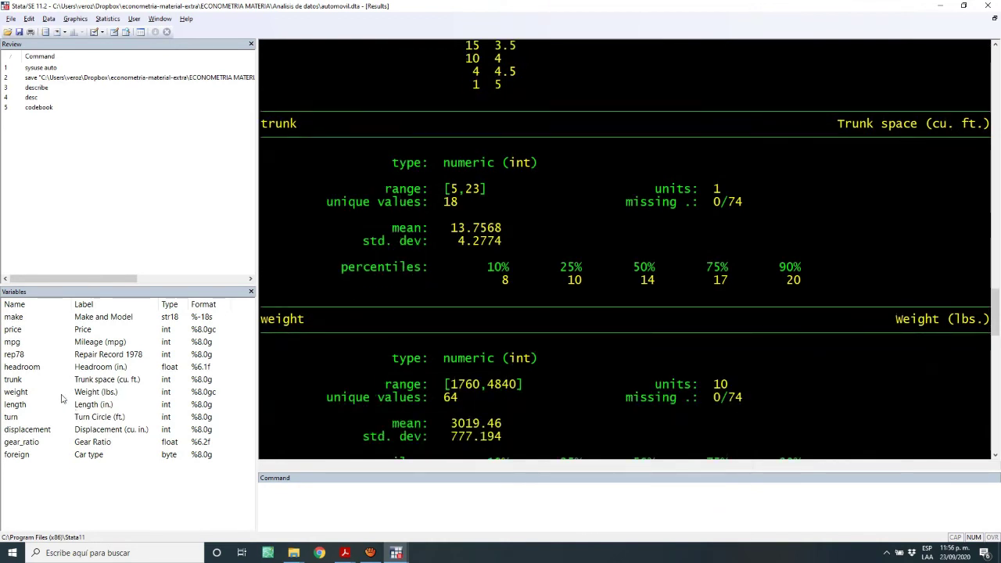
click(6, 380)
click(121, 392)
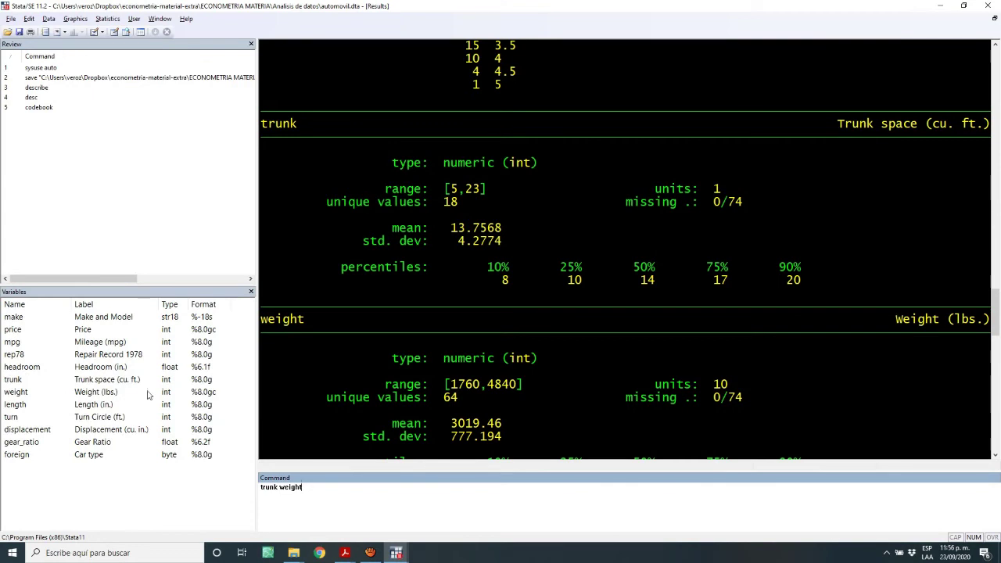
key(BackSpace)
key(BackSpace)
key(BackSpace)
key(BackSpace)
key(BackSpace)
key(BackSpace)
key(BackSpace)
key(BackSpace)
key(BackSpace)
key(BackSpace)
key(BackSpace)
key(BackSpace)
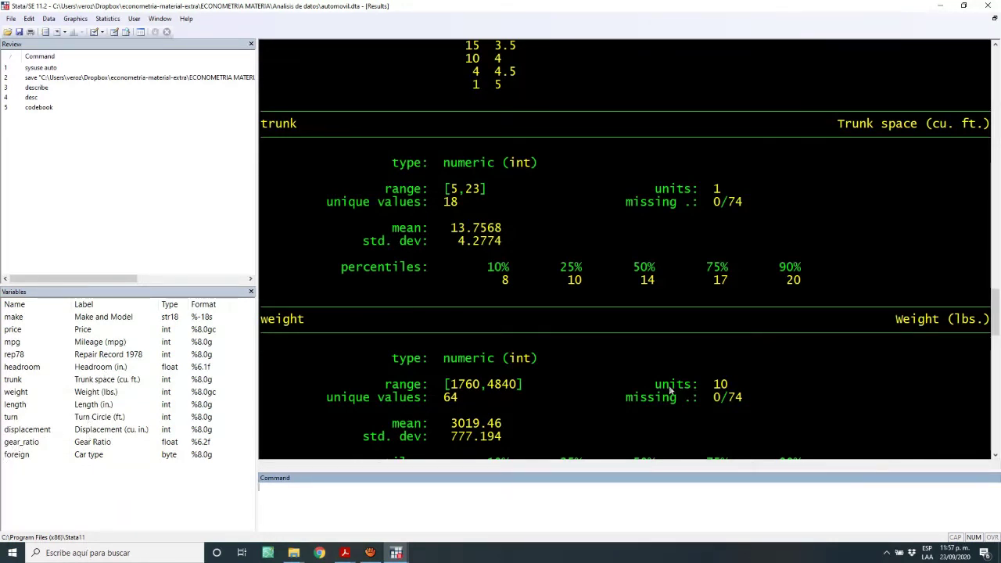
Examine the number of unique values of weight in the codebook output
scroll(644, 380, down, 15)
scroll(644, 384, up, 9)
scroll(629, 412, down, 3)
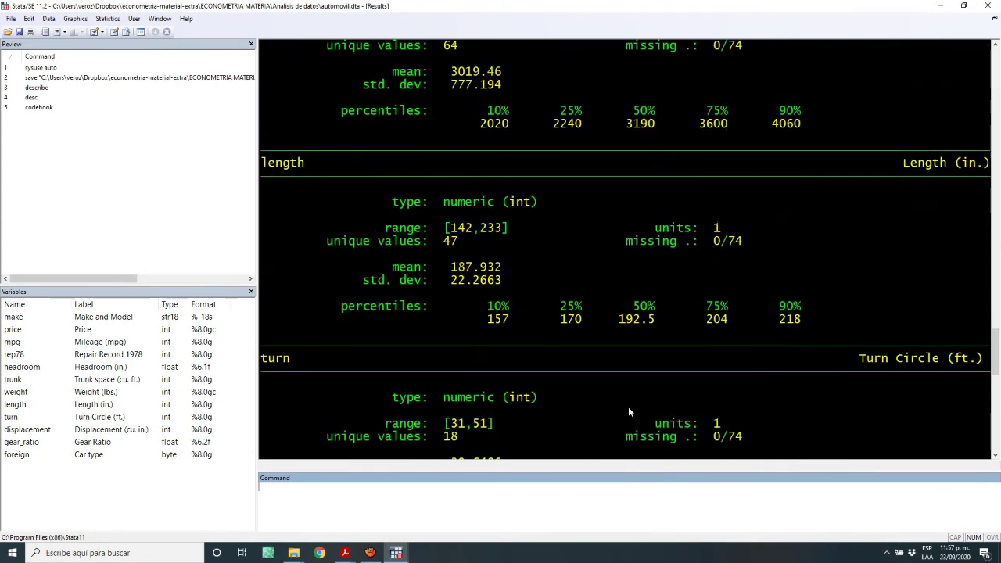
scroll(512, 241, up, 1)
scroll(501, 240, up, 1)
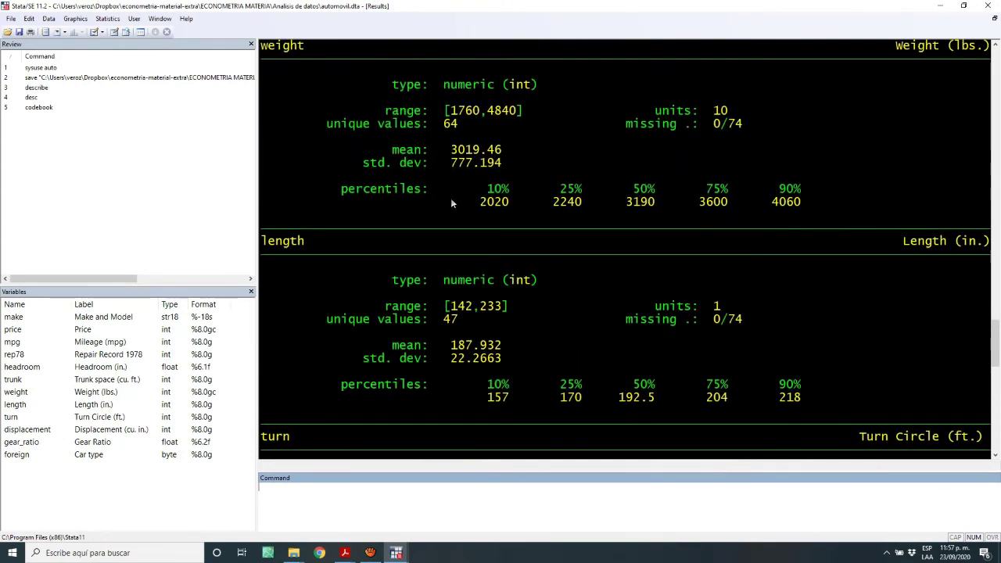
drag(436, 125, 466, 139)
scroll(469, 353, down, 2)
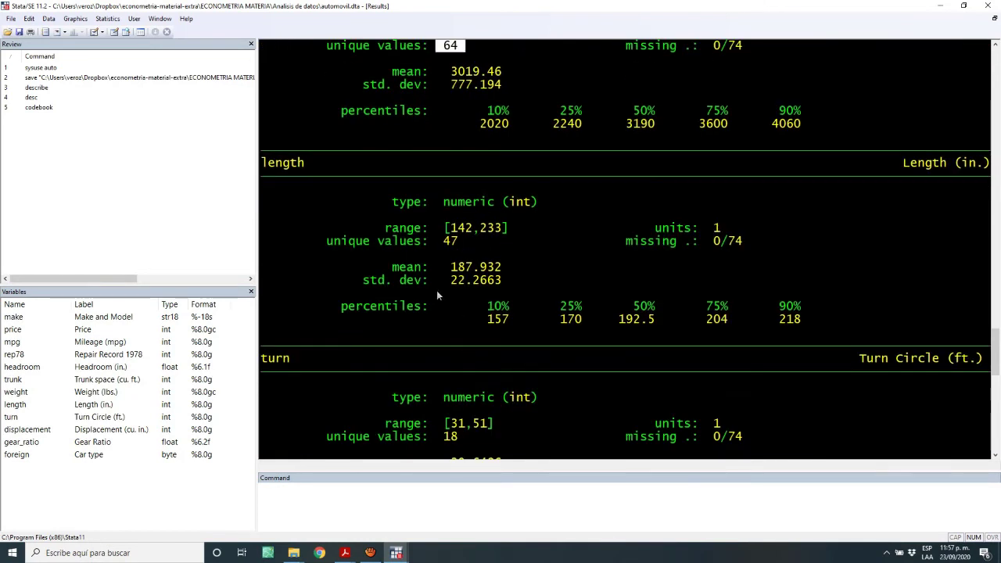
Examine the percentiles of length, turn, displacement and gear_ratio in the codebook output
drag(341, 298, 884, 358)
scroll(758, 357, down, 3)
drag(391, 384, 852, 395)
scroll(834, 400, down, 4)
scroll(834, 401, down, 2)
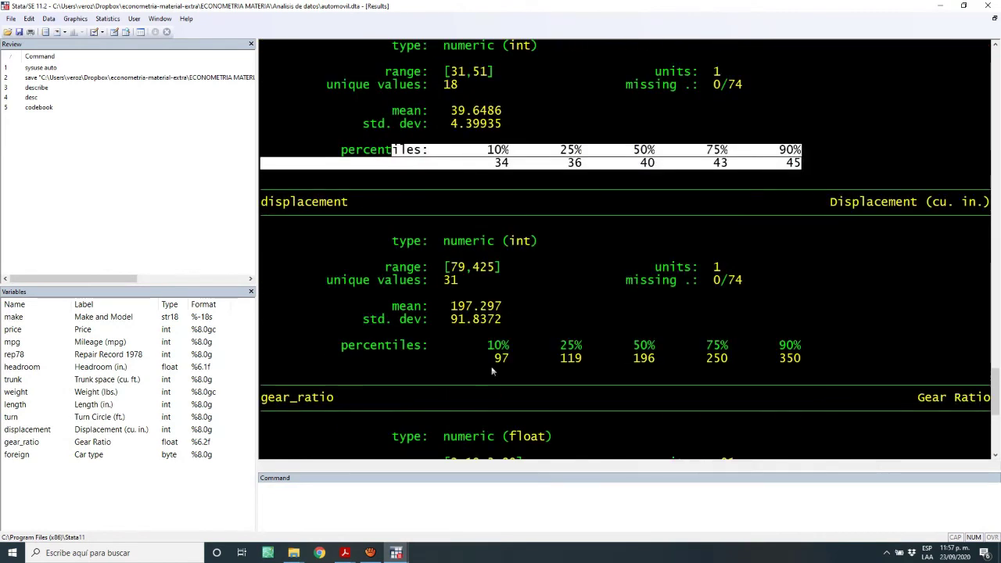
drag(391, 345, 827, 372)
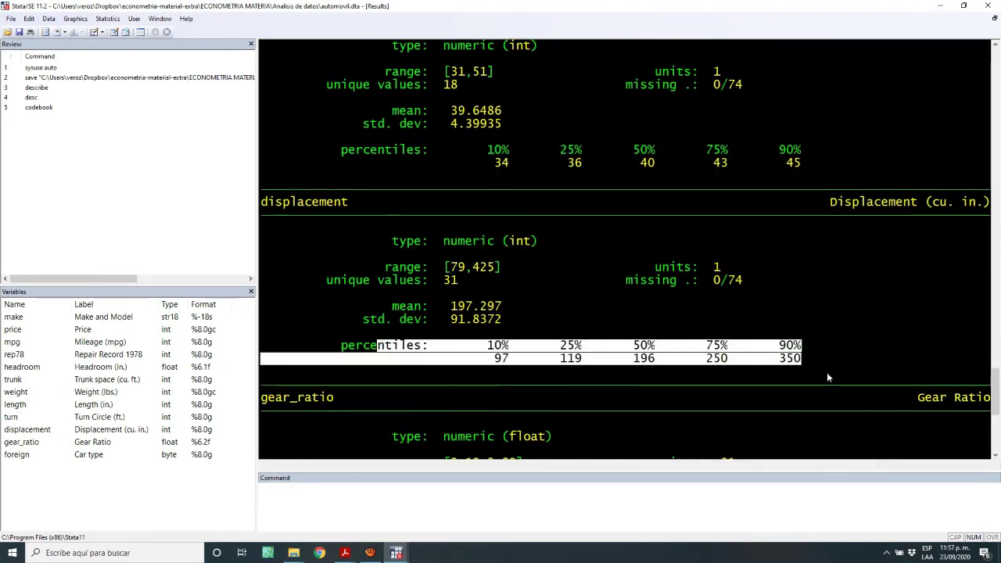
scroll(827, 373, down, 8)
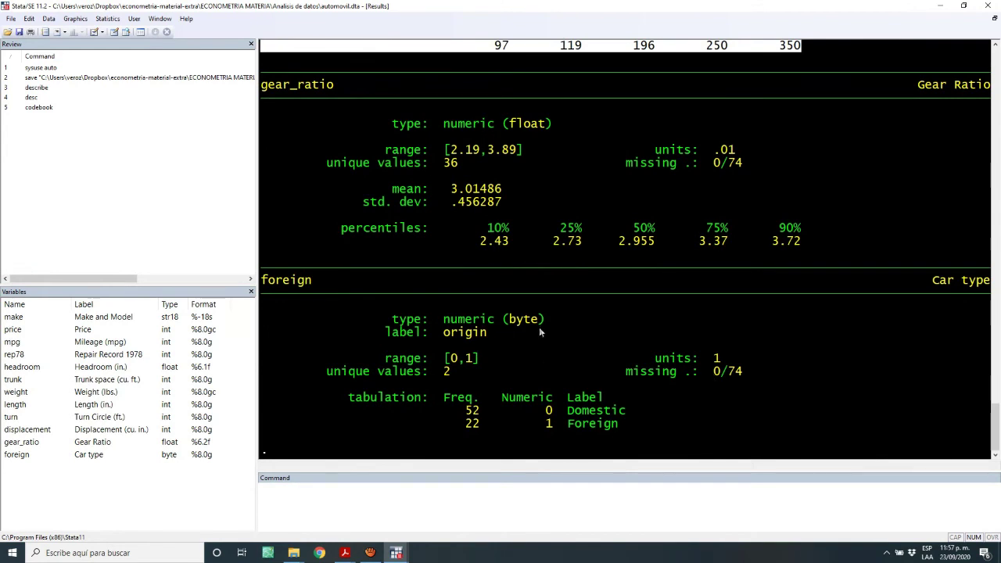
drag(388, 230, 805, 242)
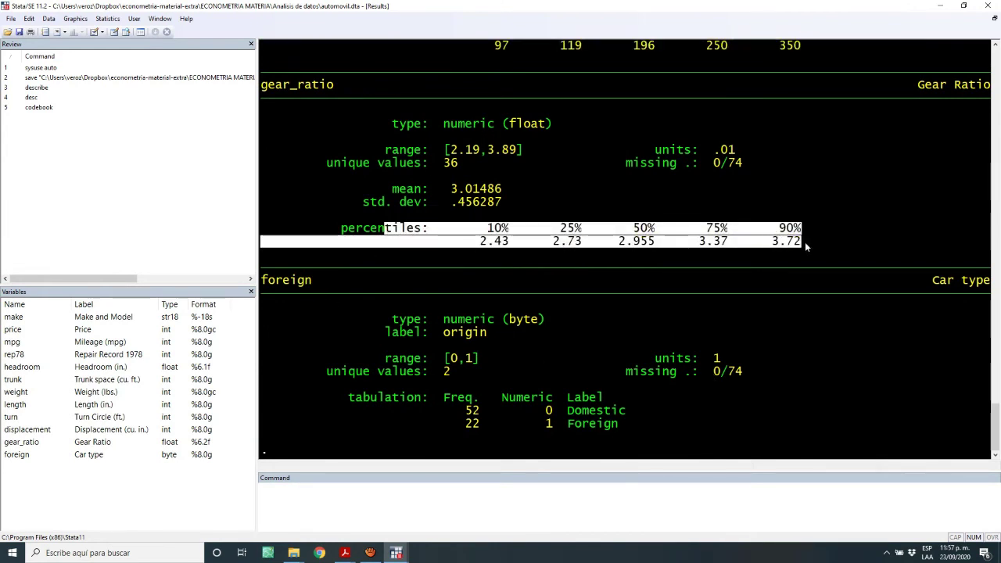
Examine the tabulation, value labels, unique values and missing count of the foreign variable in the codebook output
drag(365, 401, 637, 423)
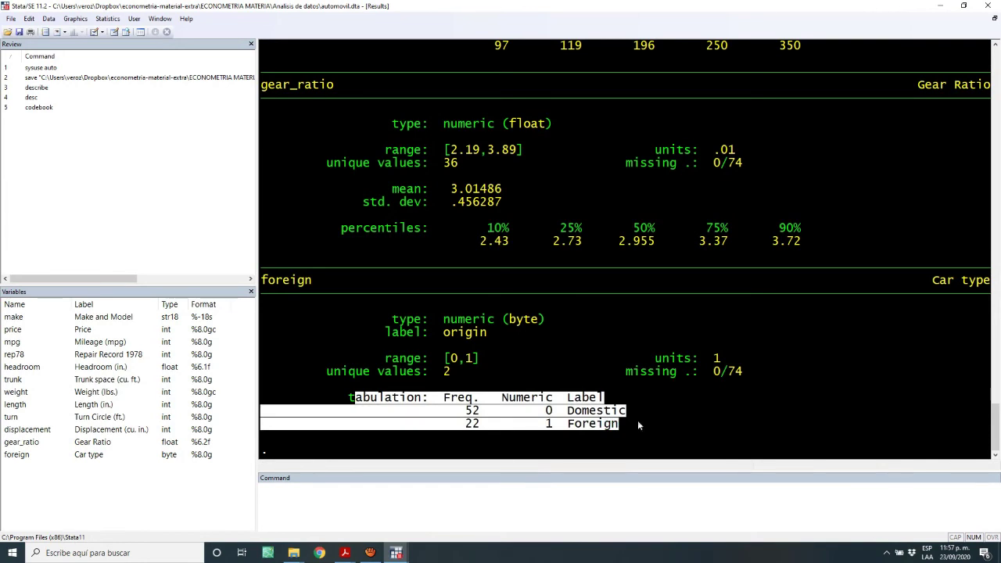
click(406, 405)
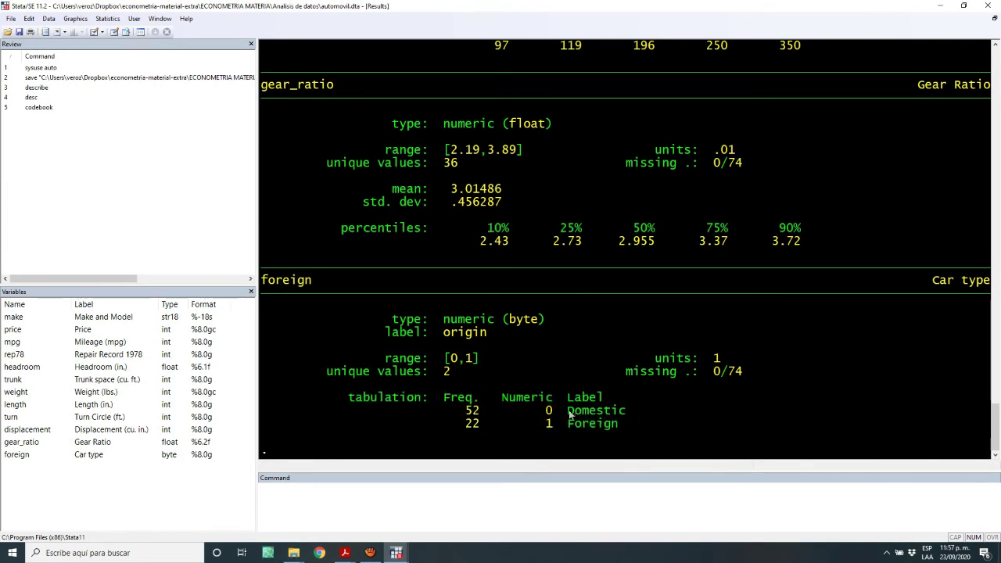
drag(549, 413, 627, 413)
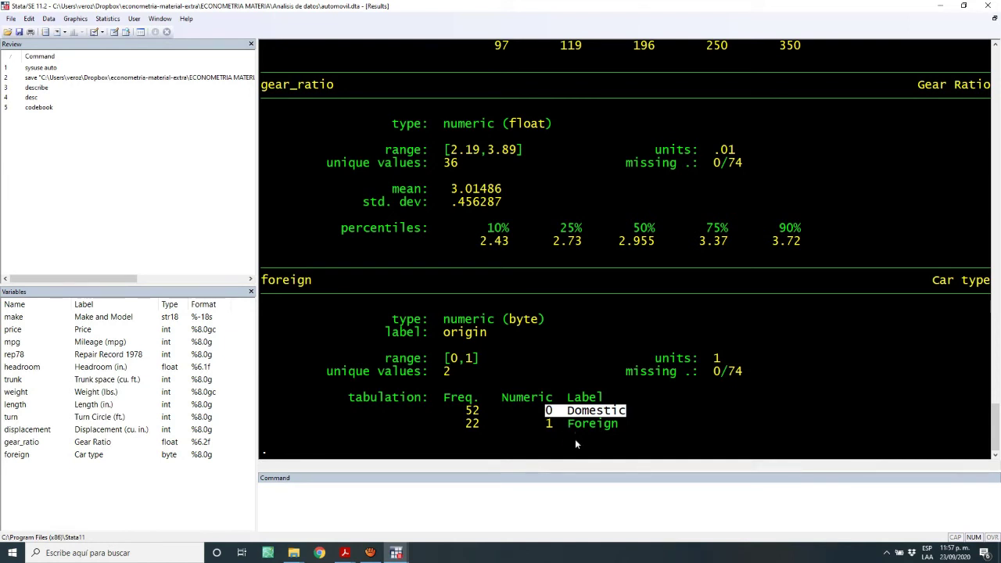
drag(548, 426, 619, 430)
click(467, 413)
drag(467, 412, 488, 413)
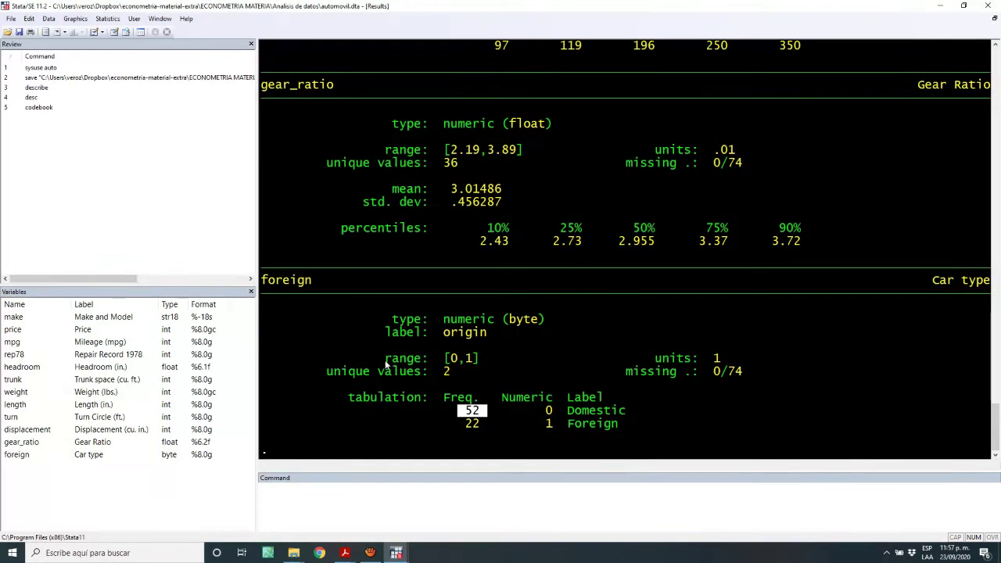
drag(332, 372, 457, 374)
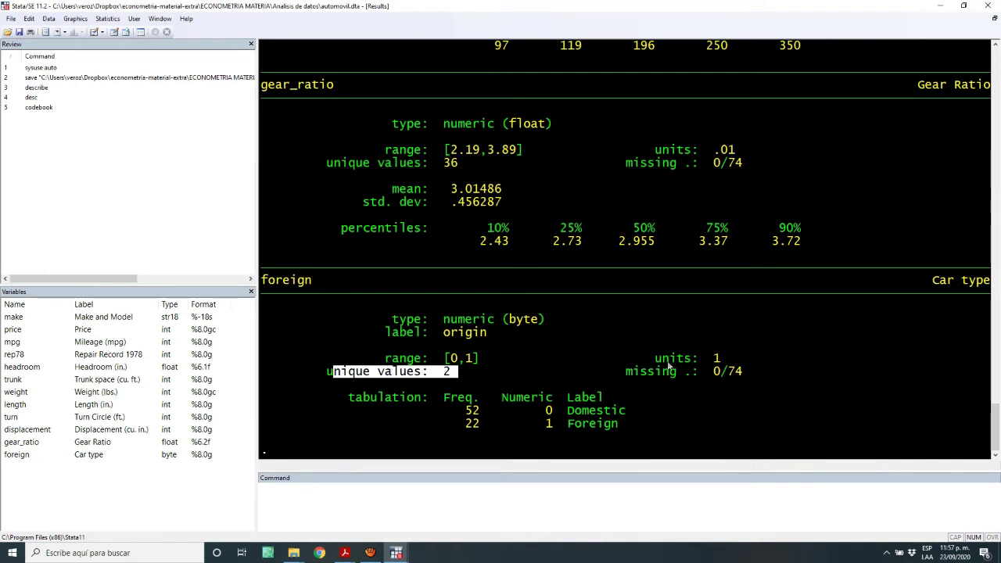
drag(627, 376, 744, 372)
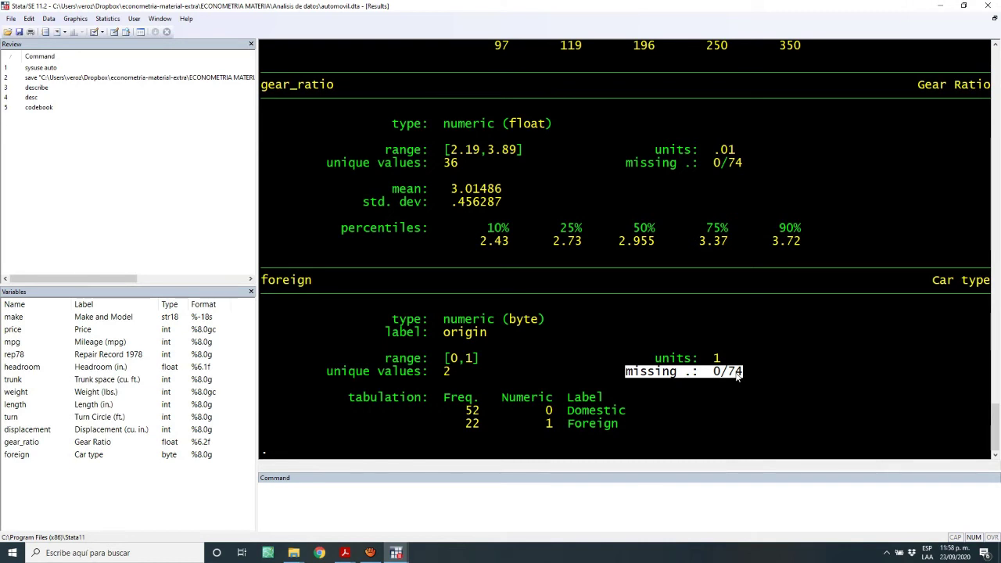
Copy the inspect command from the descriptiva_auto_video do-file and run it on the dataset
key(ctrl+9)
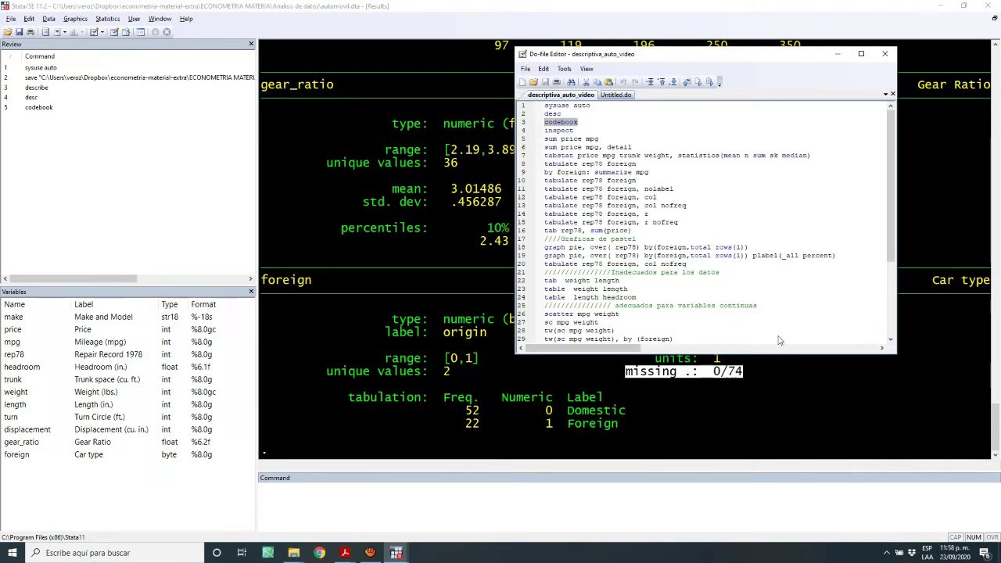
drag(545, 130, 573, 131)
key(ctrl+c)
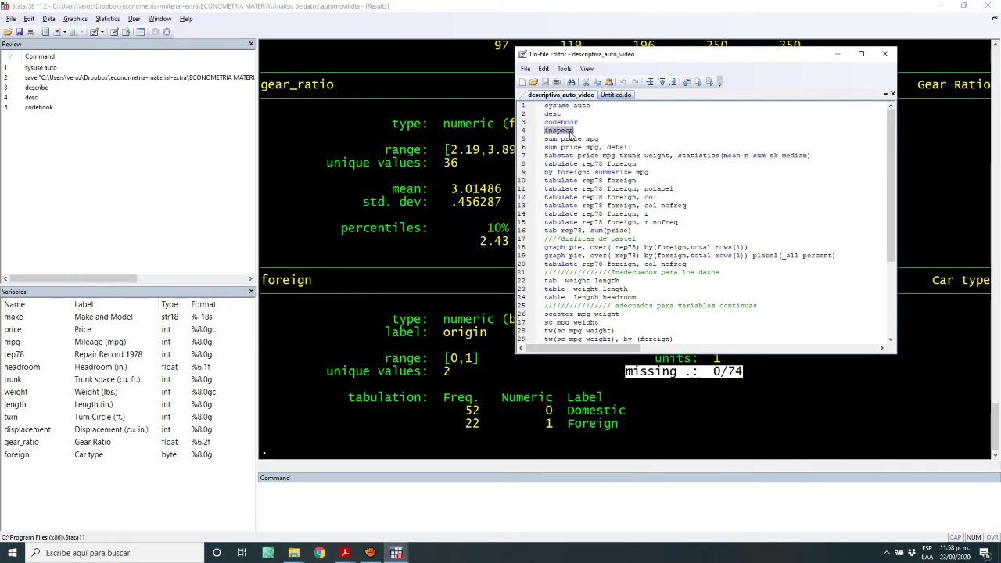
key(alt+Tab)
key(ctrl+v)
key(Return)
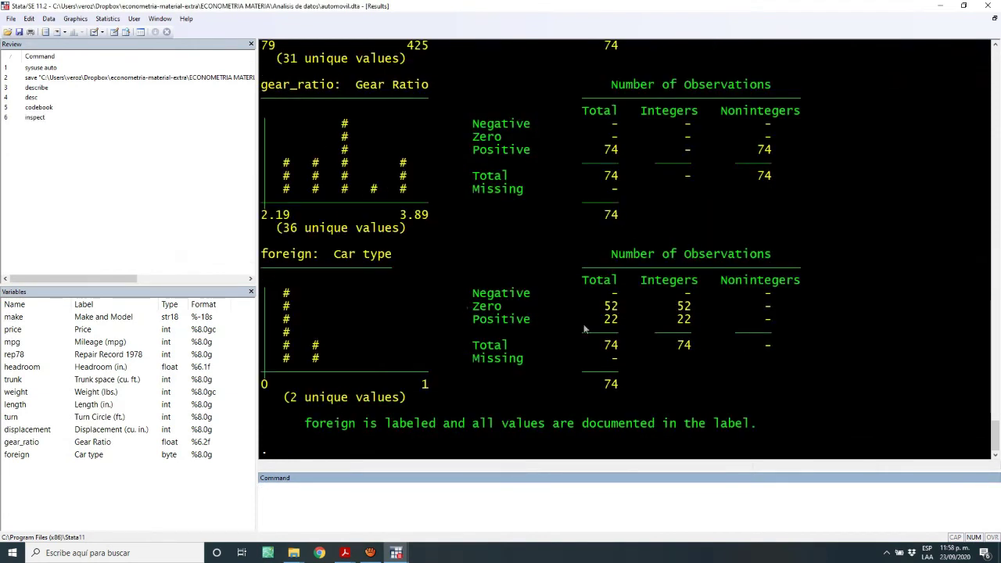
Find the start of the inspect output and review the make and price entries
scroll(581, 355, up, 15)
scroll(580, 355, up, 20)
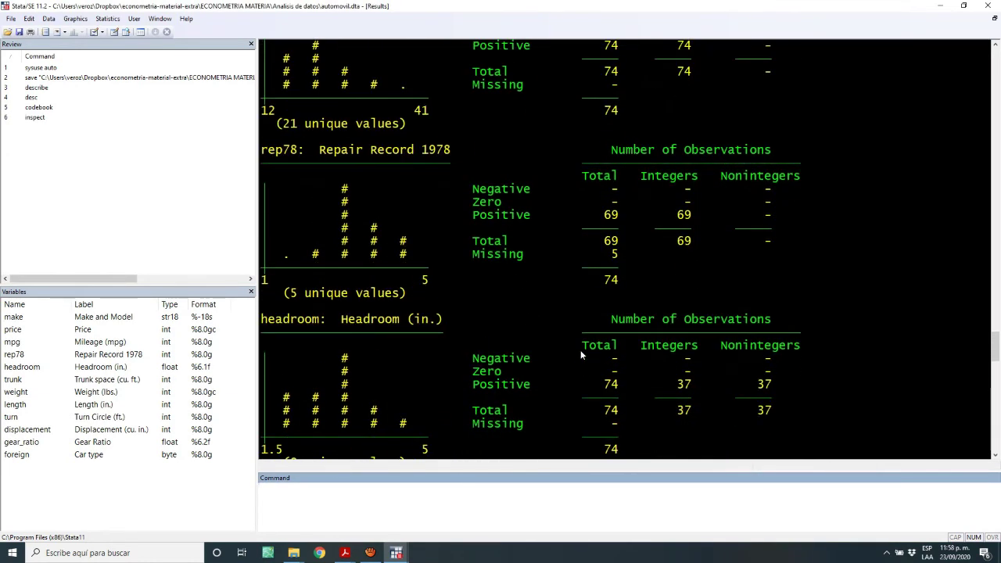
scroll(580, 355, up, 6)
scroll(580, 355, up, 12)
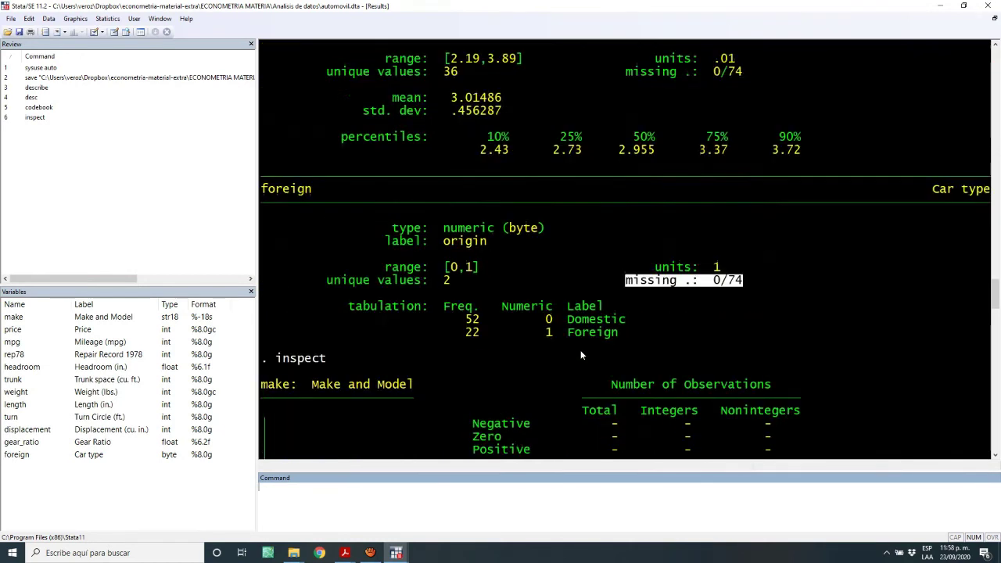
scroll(580, 354, down, 4)
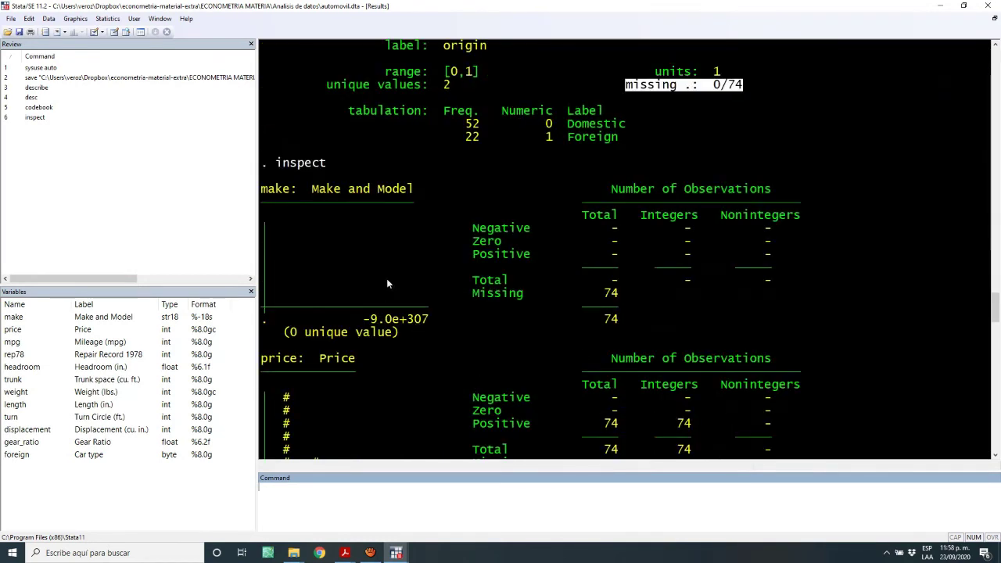
scroll(380, 285, down, 7)
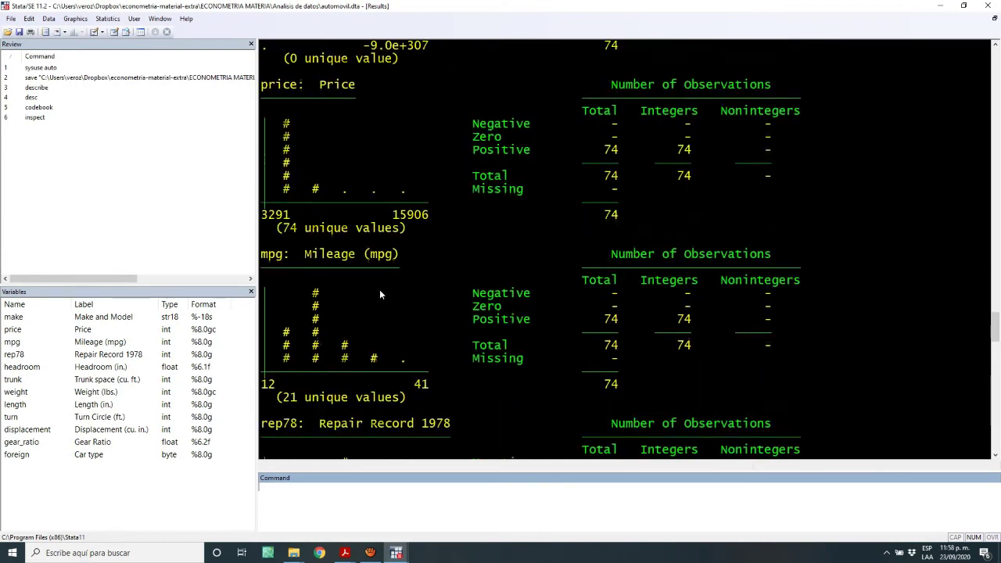
Examine the histogram and the number of unique values of mpg in the inspect output
drag(263, 255, 396, 262)
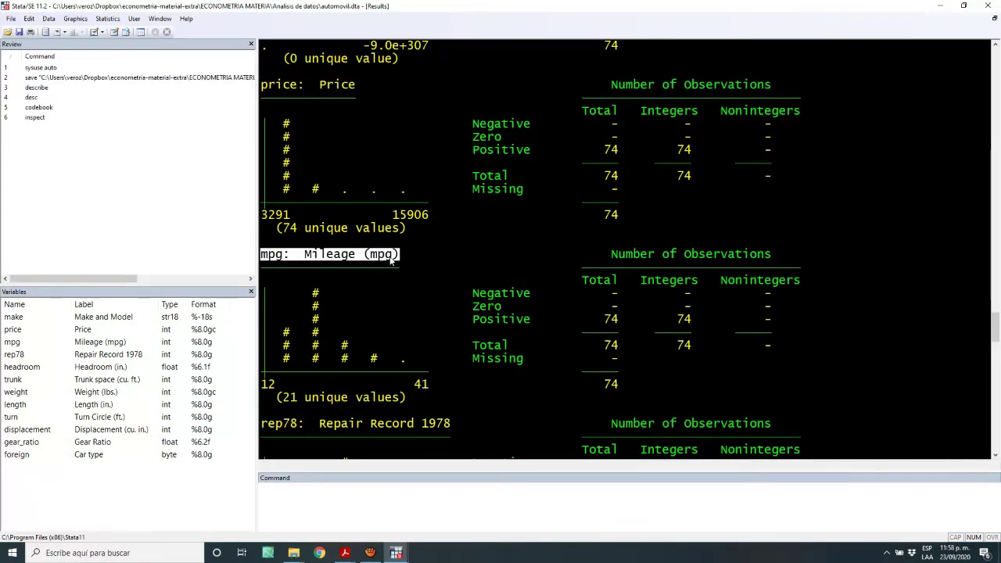
scroll(327, 278, down, 2)
drag(285, 280, 333, 259)
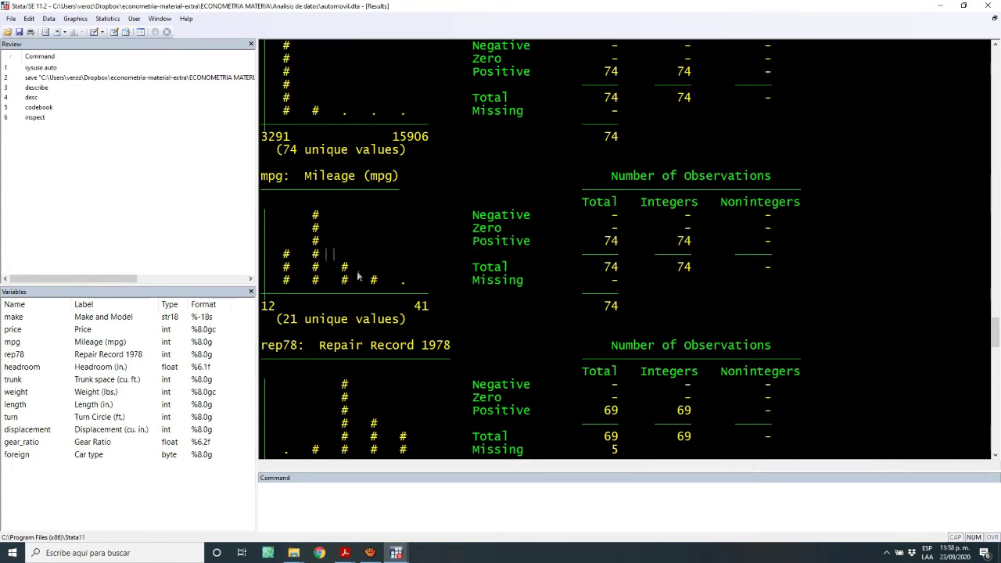
scroll(432, 309, down, 2)
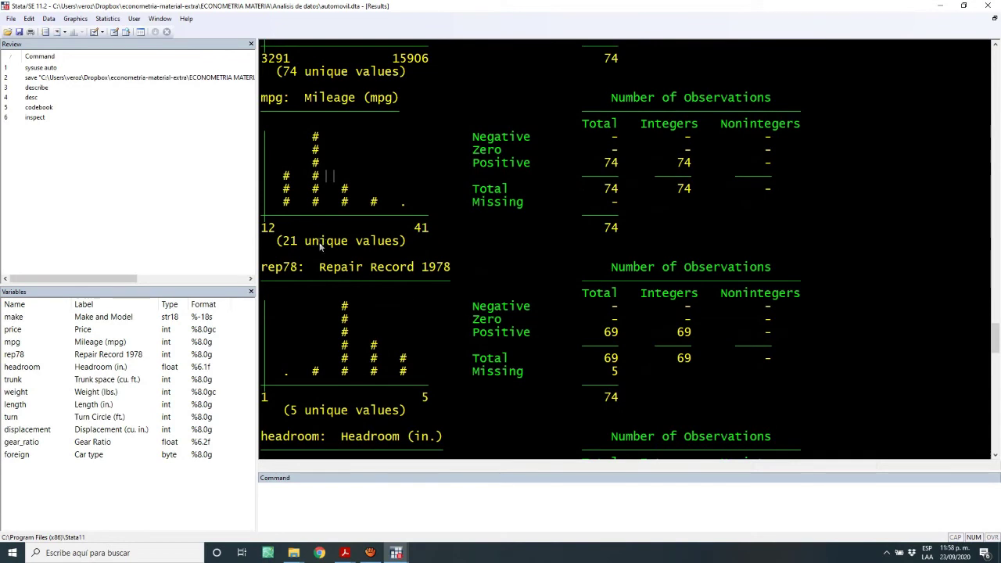
drag(281, 242, 407, 245)
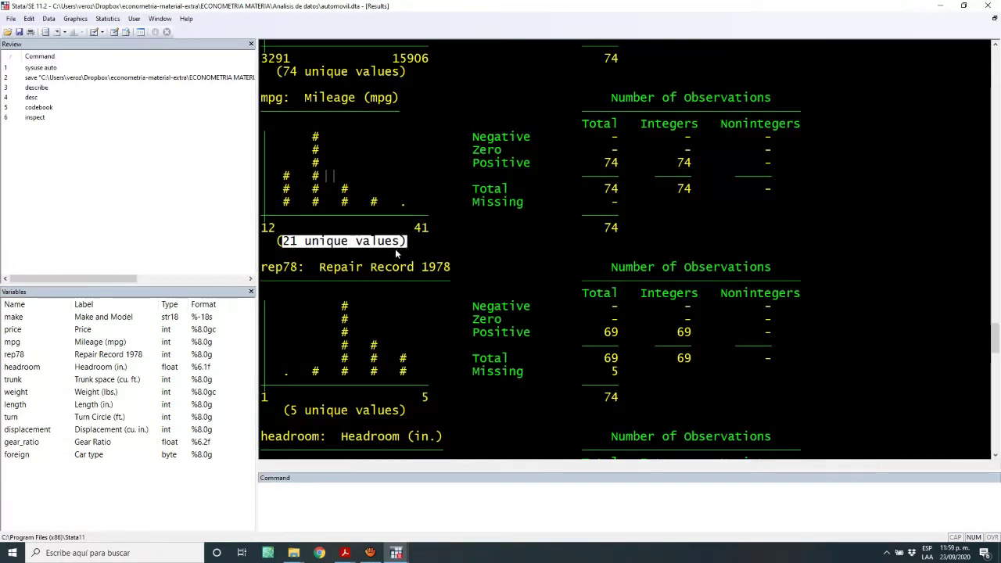
Review the histograms and observation counts of rep78, headroom, trunk, weight and length in the inspect output
scroll(394, 249, down, 4)
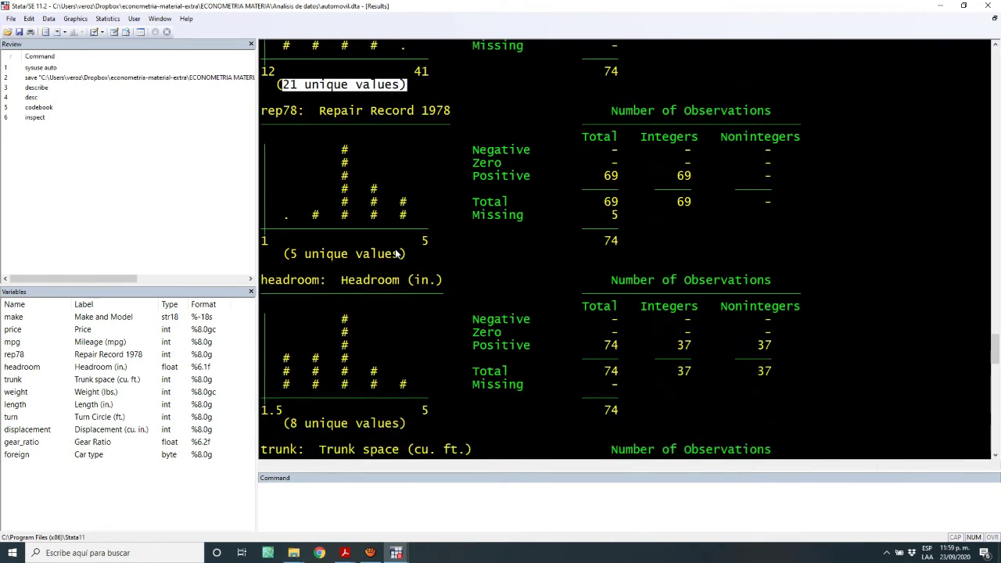
scroll(396, 253, down, 4)
scroll(395, 253, down, 2)
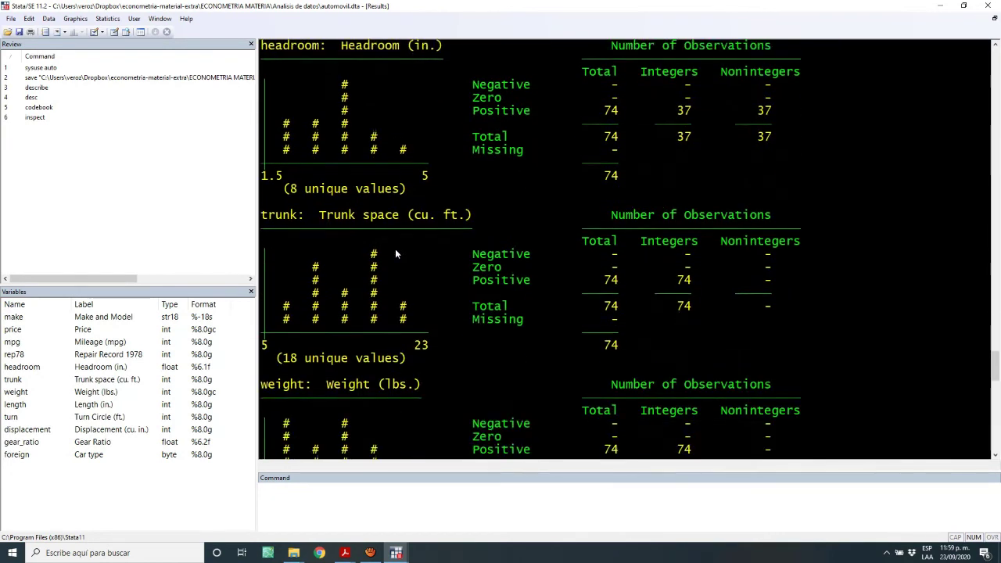
scroll(395, 252, down, 4)
scroll(395, 252, down, 2)
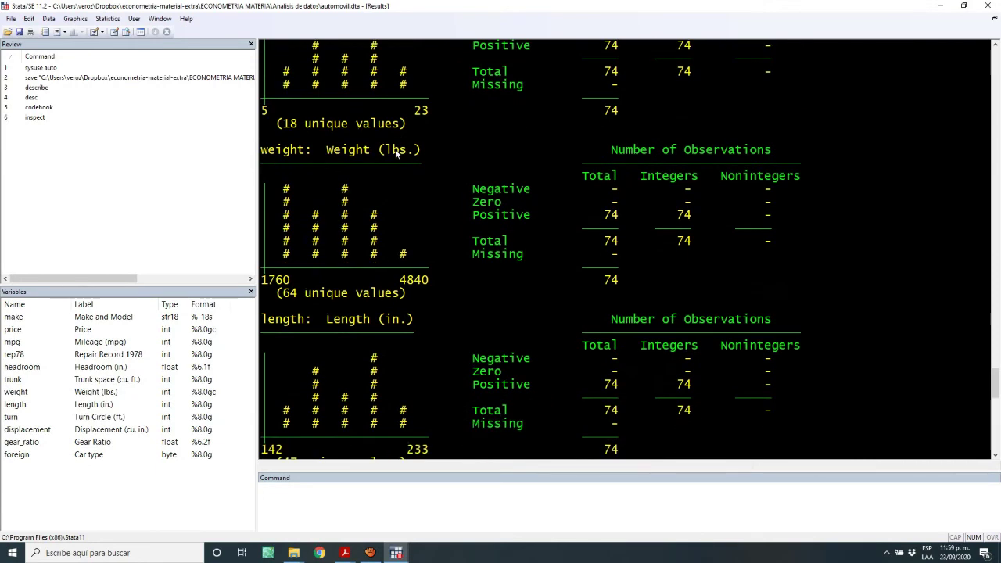
Examine the unique-value counts of weight and length and the positive observations of length in the inspect output
drag(276, 294, 407, 294)
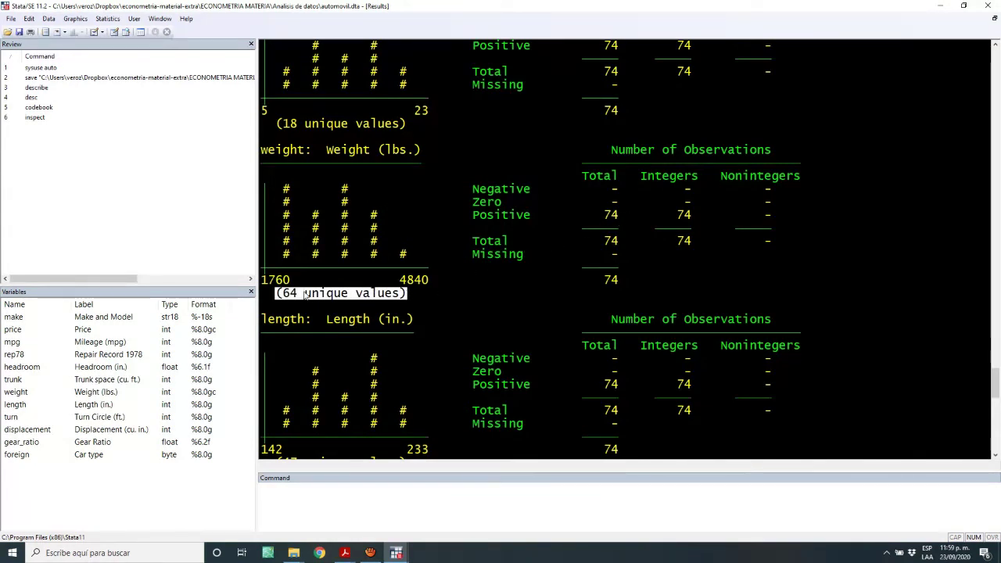
scroll(329, 301, down, 3)
drag(282, 345, 407, 346)
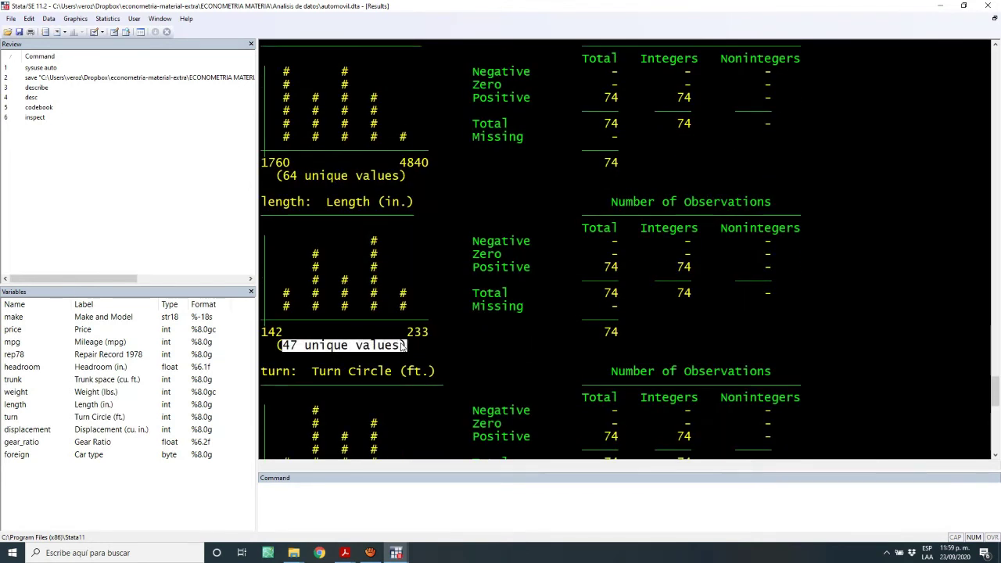
drag(597, 267, 617, 268)
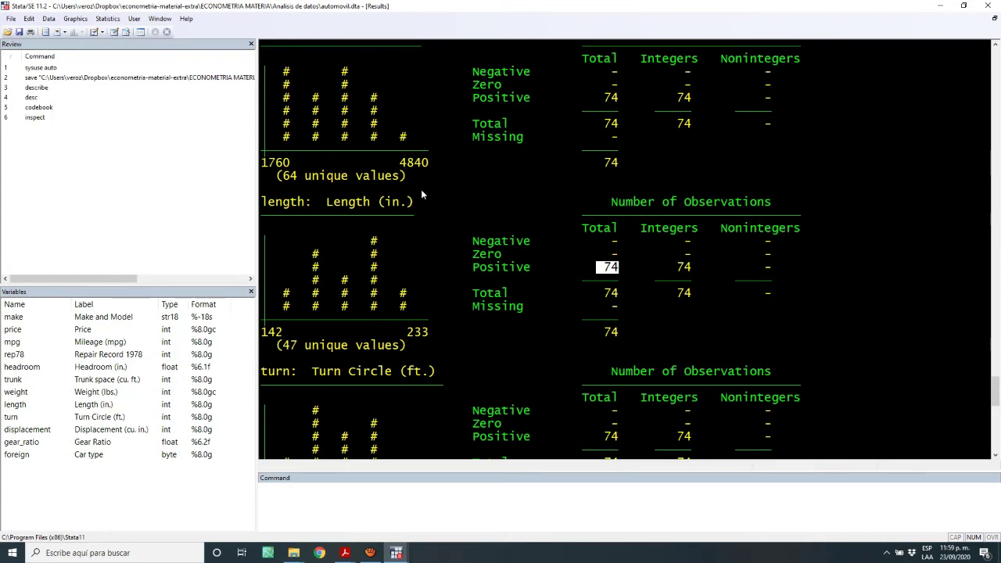
scroll(417, 197, down, 1)
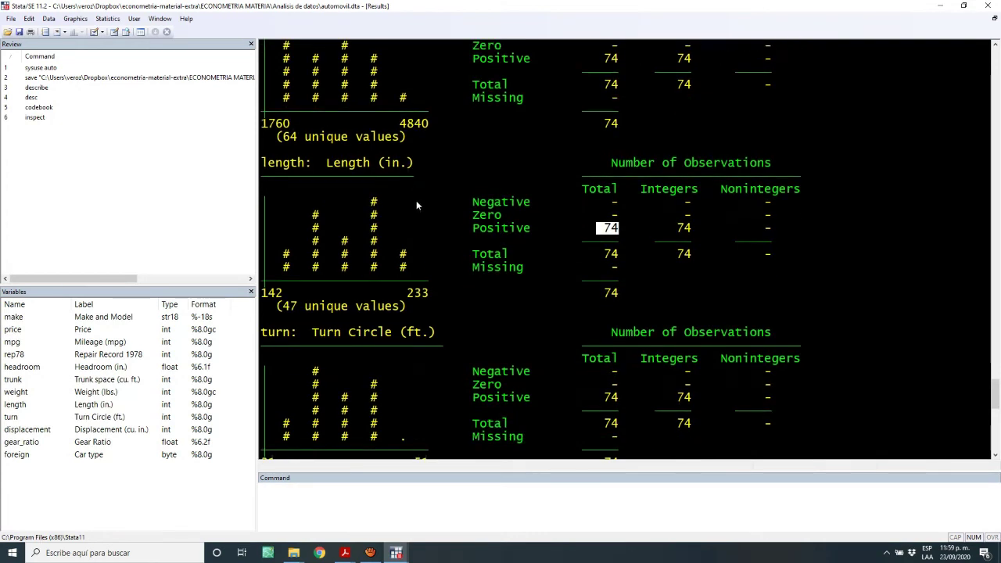
scroll(416, 204, up, 2)
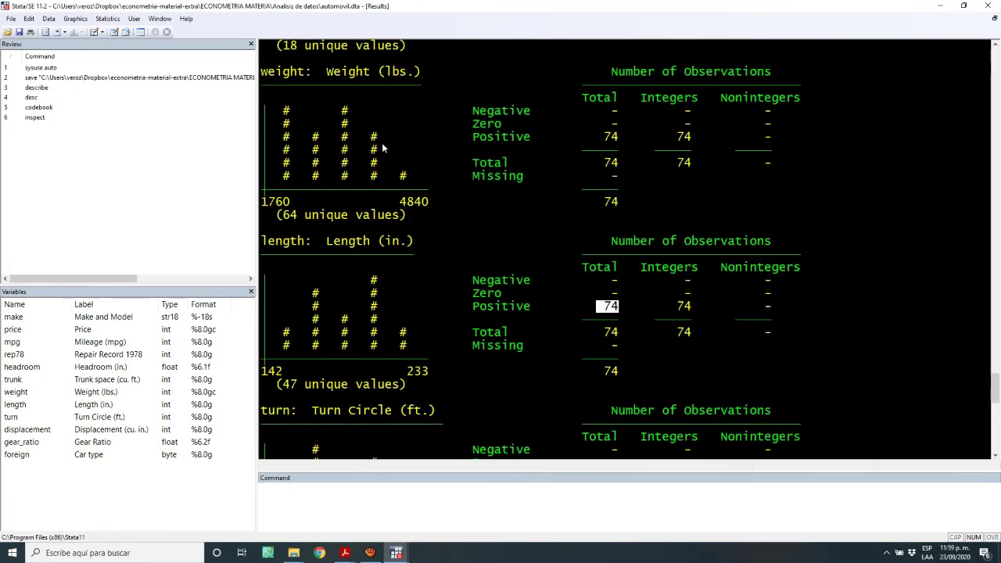
scroll(377, 250, down, 2)
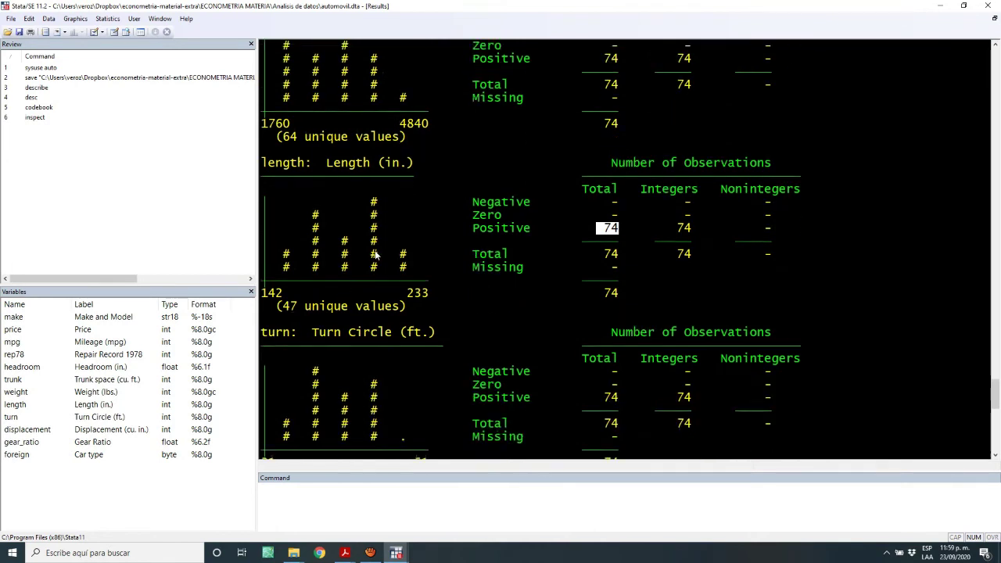
Review the remaining inspect entries through to the end, including the car type label of foreign
scroll(375, 255, down, 1)
scroll(375, 254, down, 8)
scroll(375, 254, down, 6)
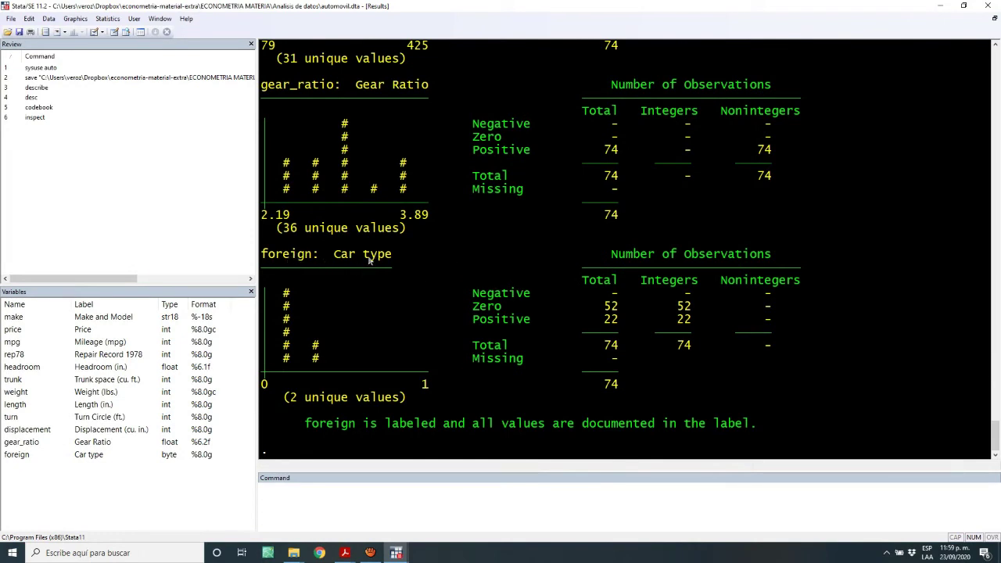
drag(335, 255, 395, 259)
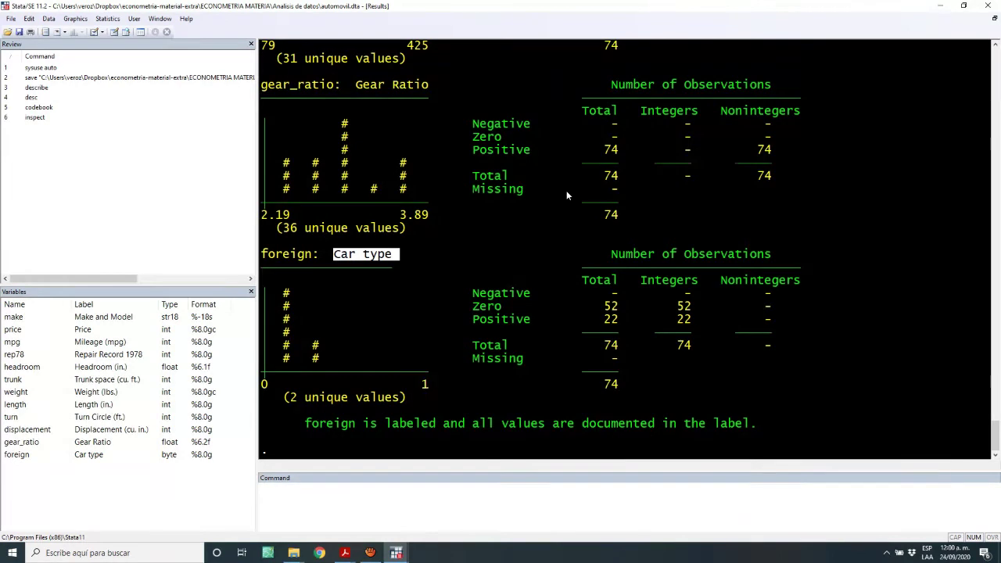
Copy the command sum price mpg from the descriptiva_auto_video do-file and run it
key(ctrl+9)
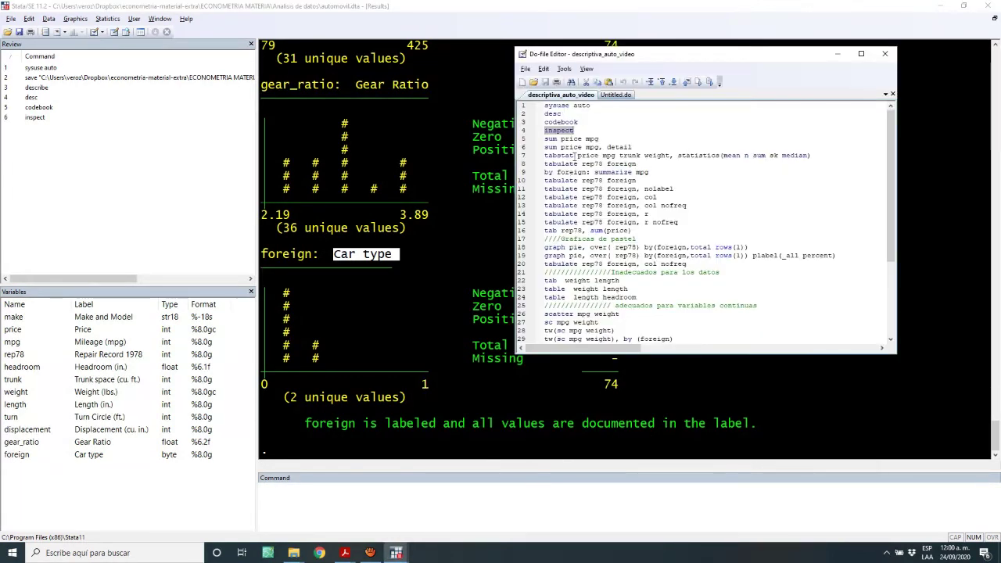
click(541, 140)
key(ctrl+c)
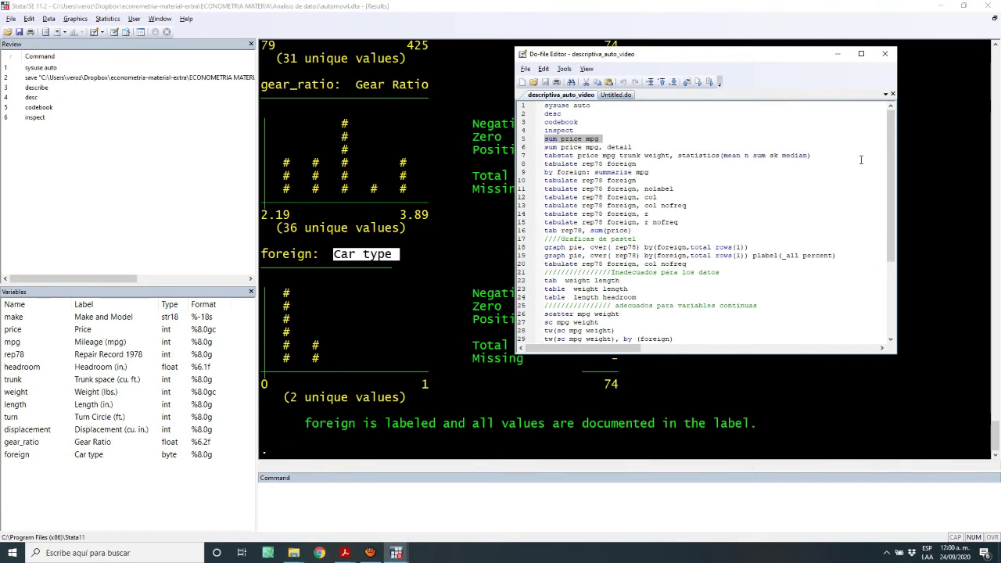
click(583, 420)
key(ctrl+v)
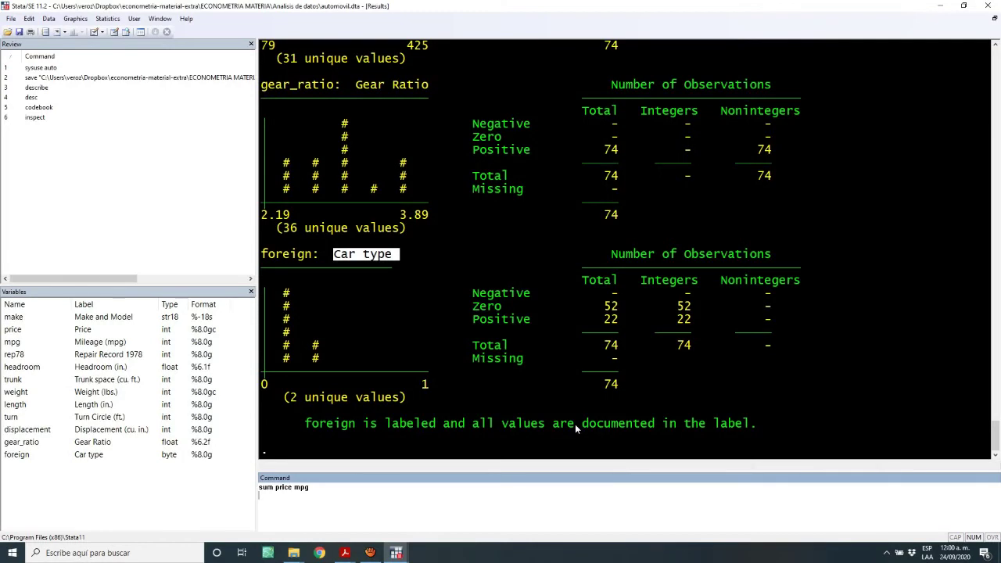
key(Return)
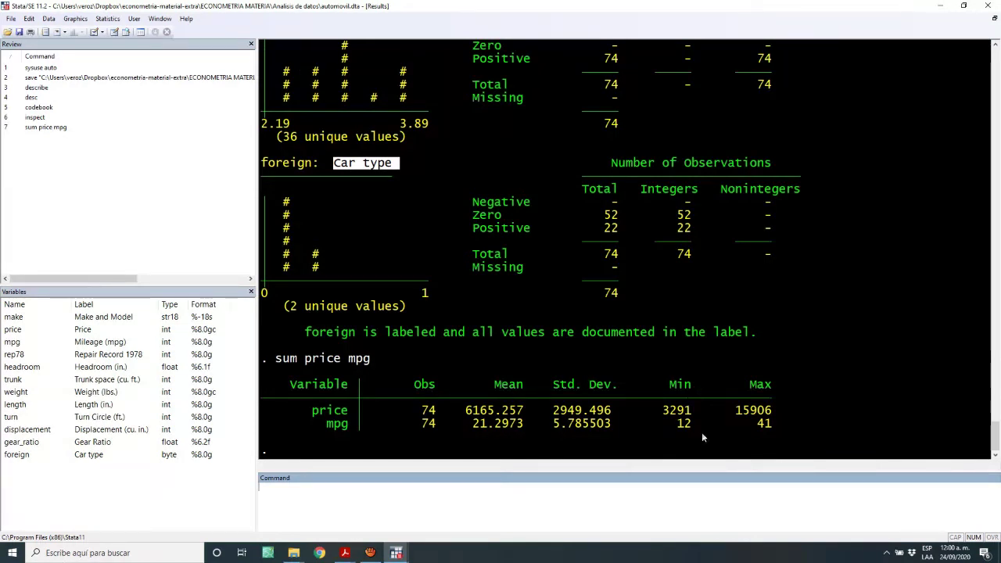
Recall the price and mpg summary command, add the d option, run it and review the detailed statistics
click(58, 128)
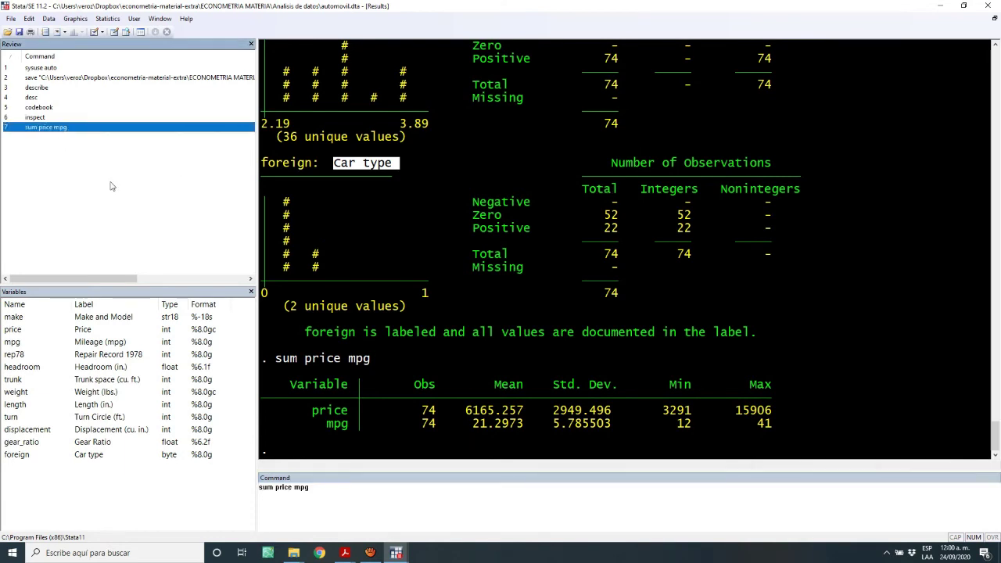
click(331, 490)
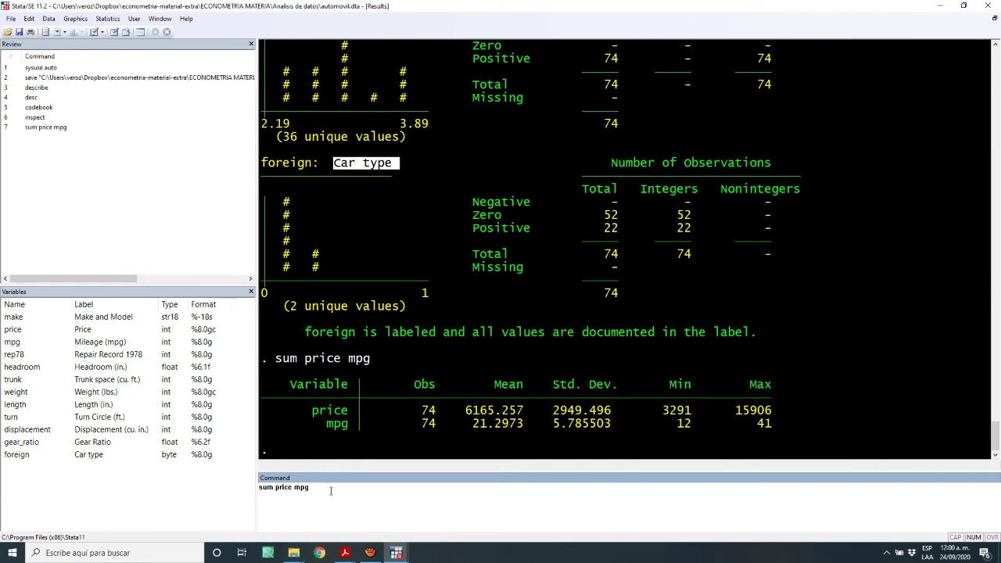
text(,)
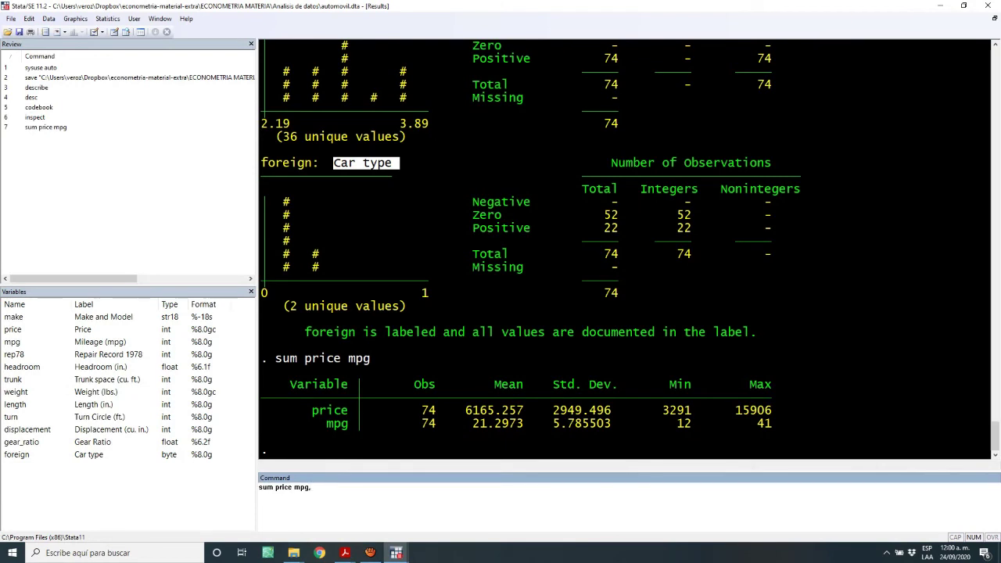
text( d)
key(Return)
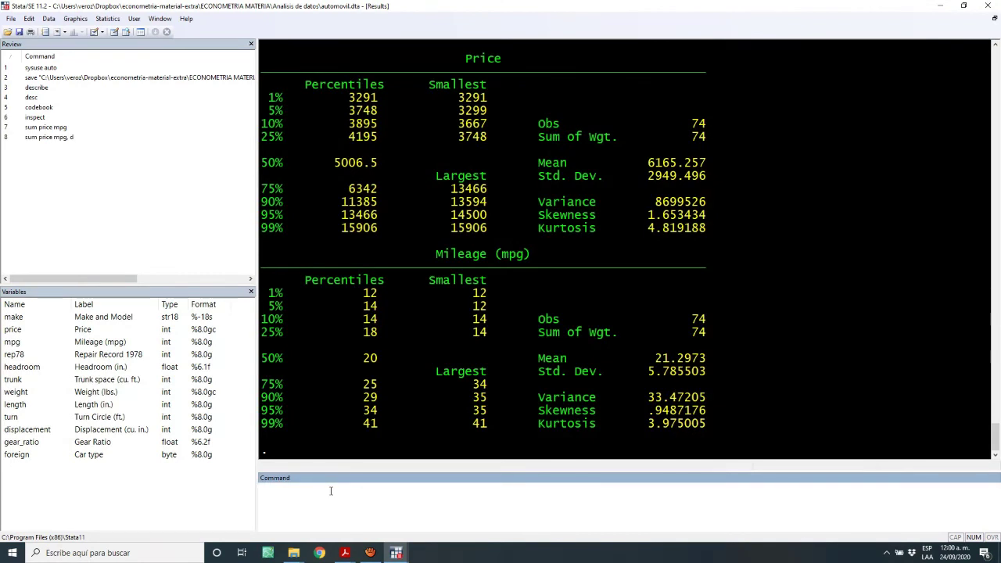
scroll(442, 431, up, 3)
scroll(444, 422, down, 1)
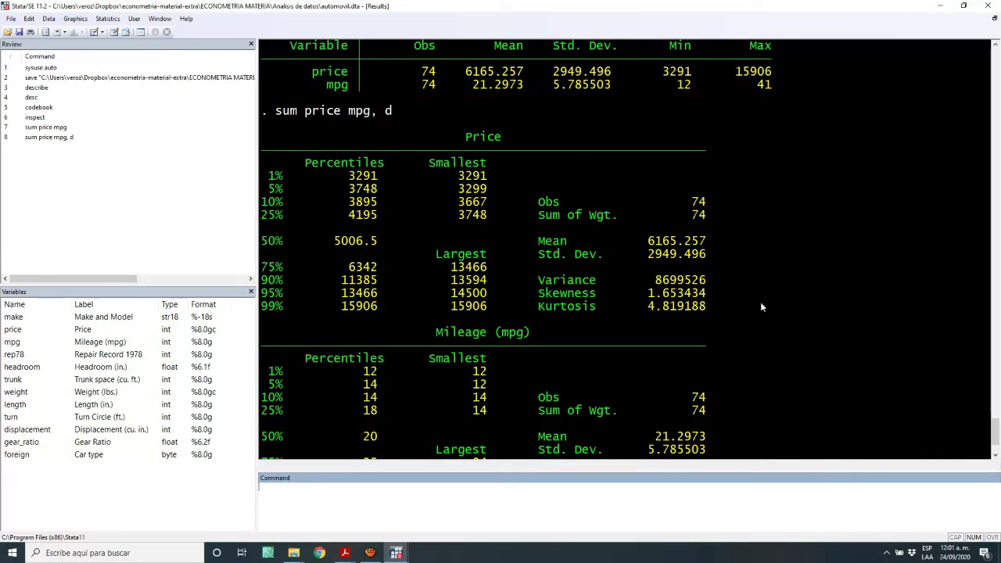
scroll(665, 302, down, 2)
scroll(667, 295, up, 1)
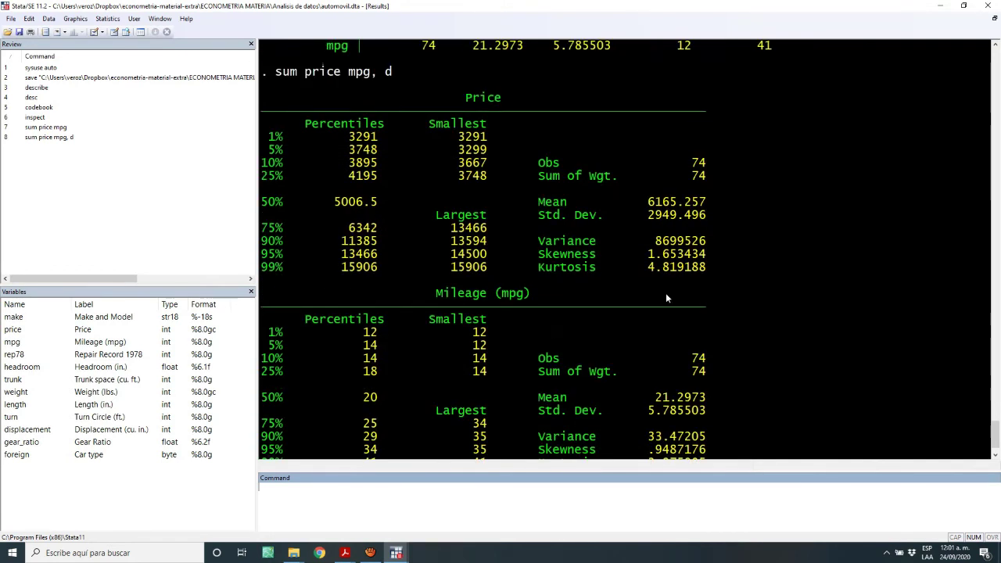
Copy the tabstat command for price, mpg, trunk and weight from the do-file, run it, and check the skewness and p50 rows
key(alt+Tab)
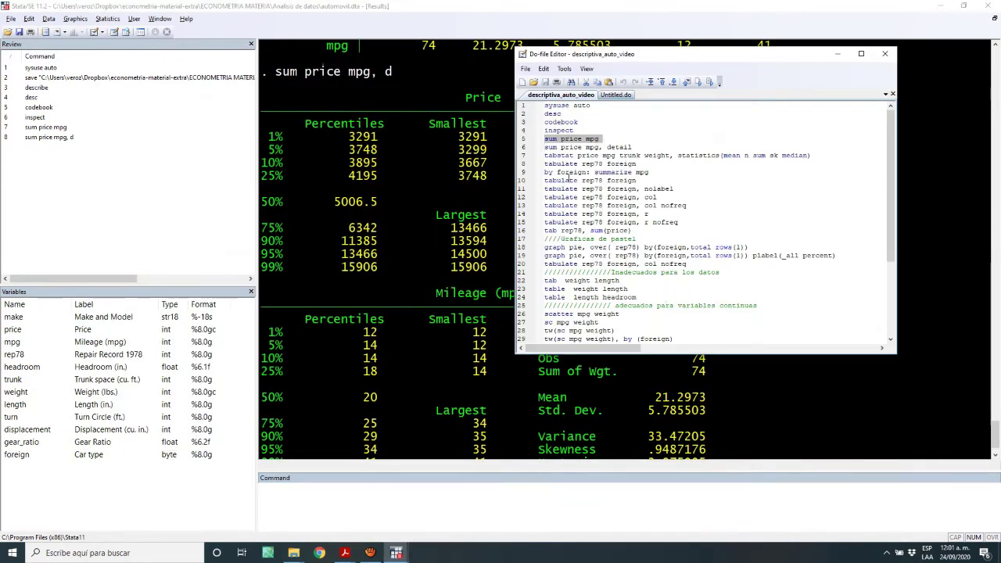
click(526, 148)
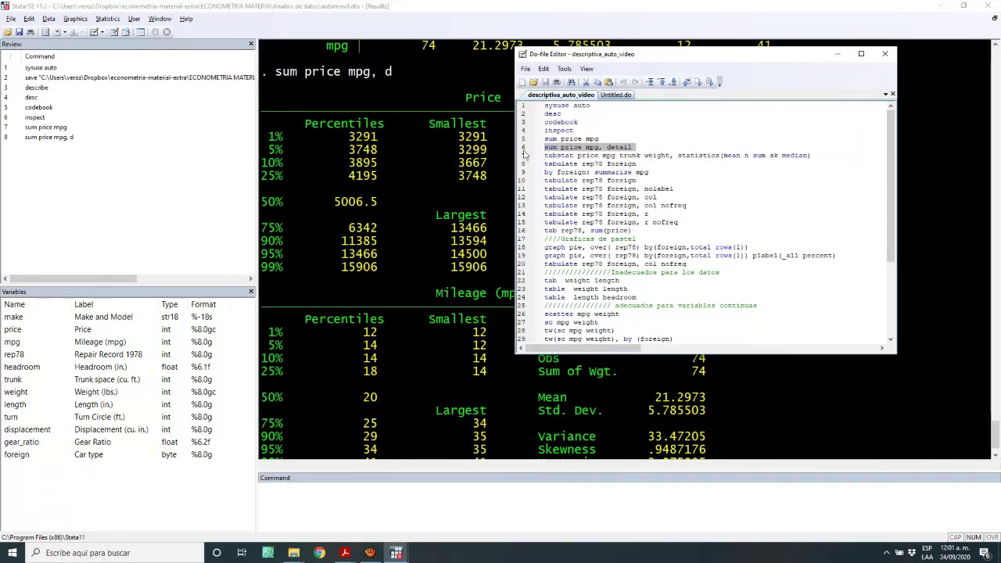
click(526, 155)
key(ctrl+c)
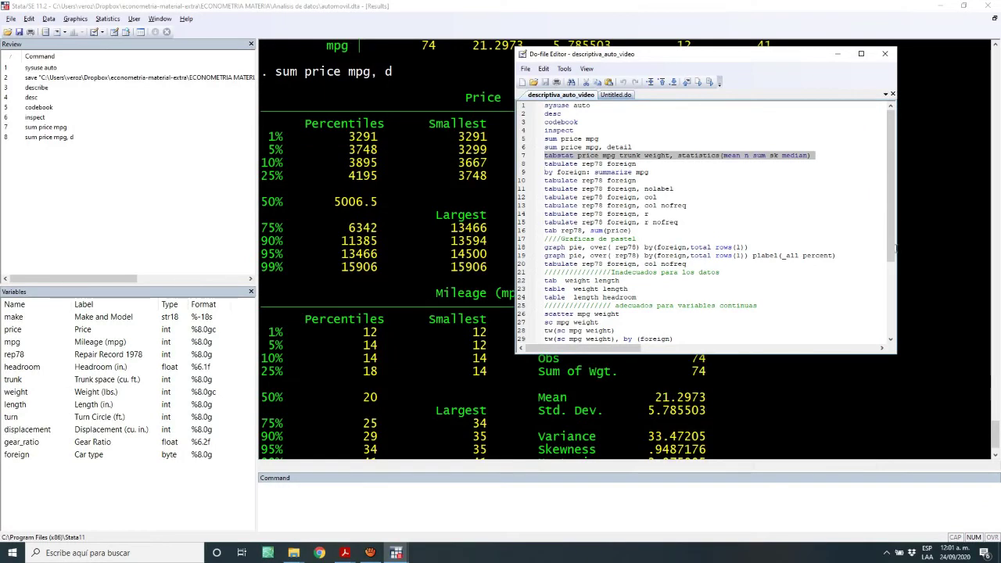
drag(900, 360, 961, 435)
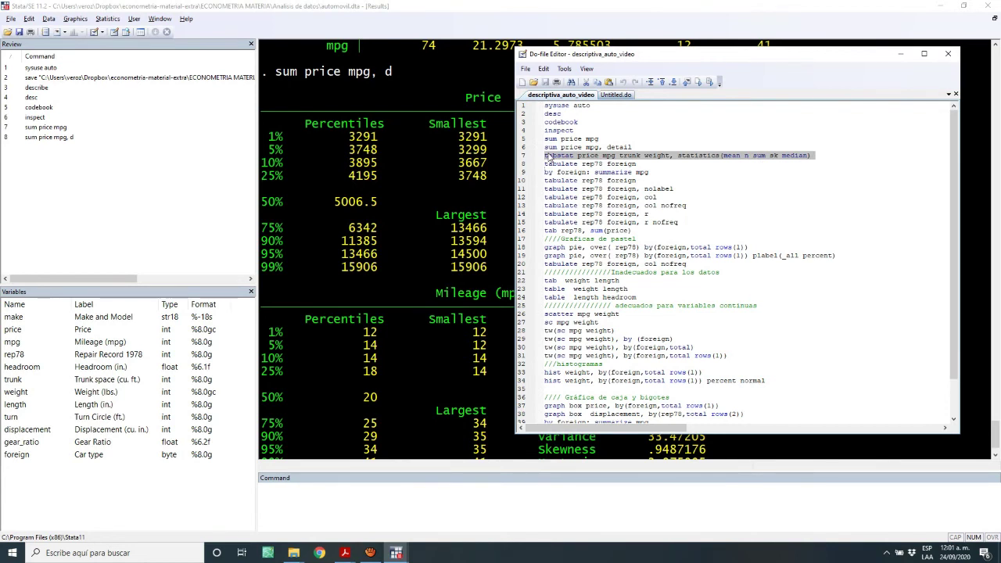
click(428, 338)
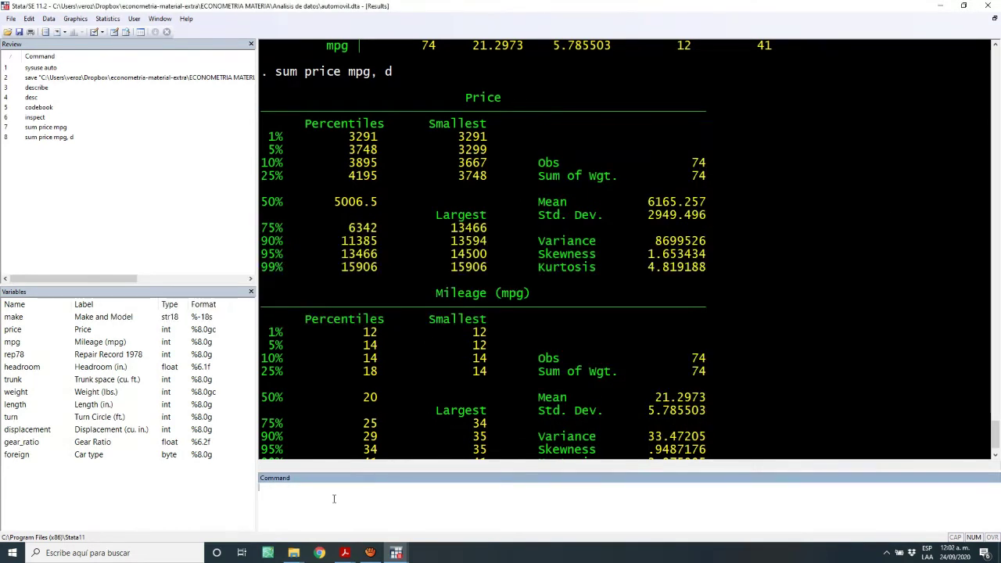
key(ctrl+v)
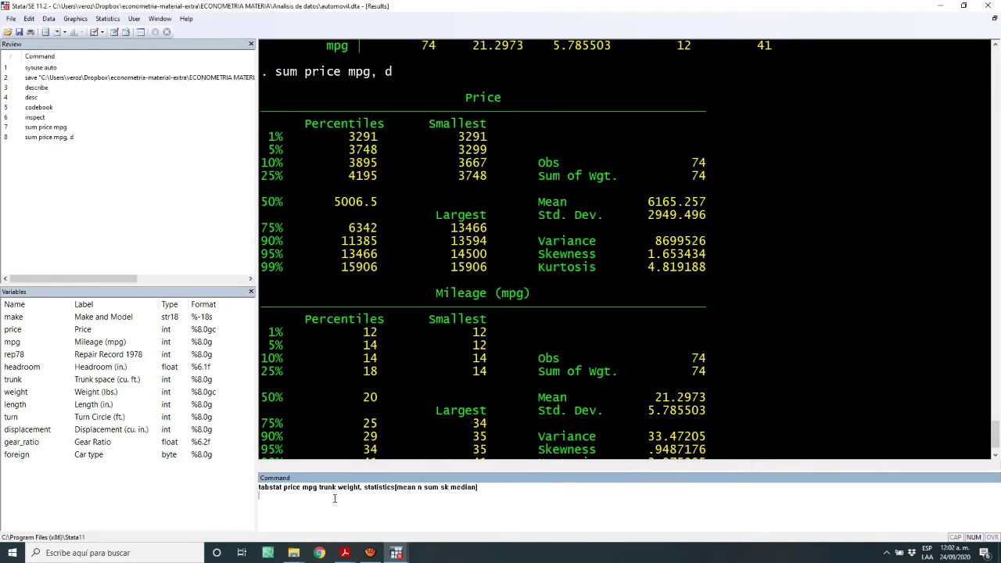
key(Return)
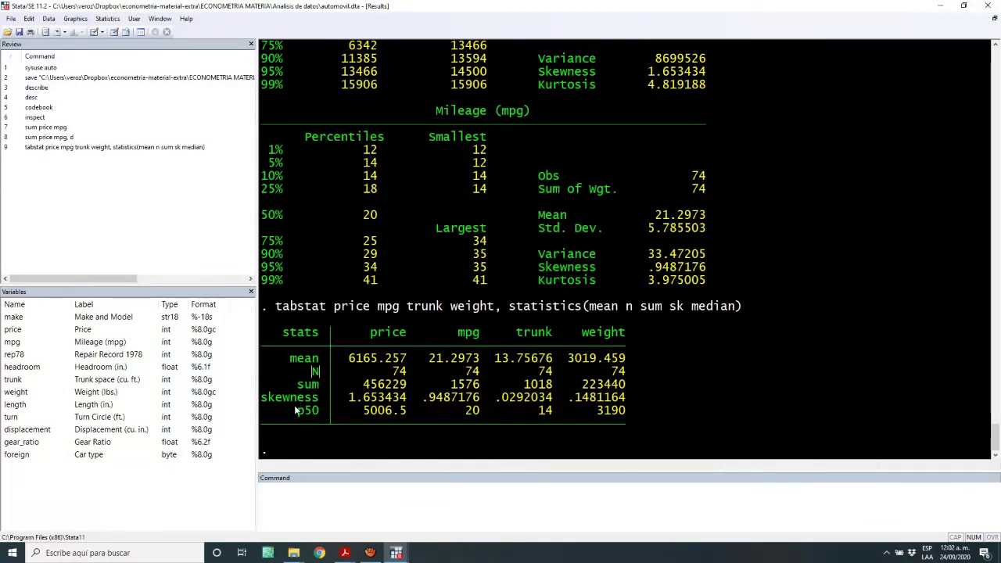
drag(264, 398, 334, 413)
Copy the command tabulate rep78 foreign from the do-file, run it, and examine the row for repair record 4
key(alt+Tab)
click(458, 181)
key(ctrl+c)
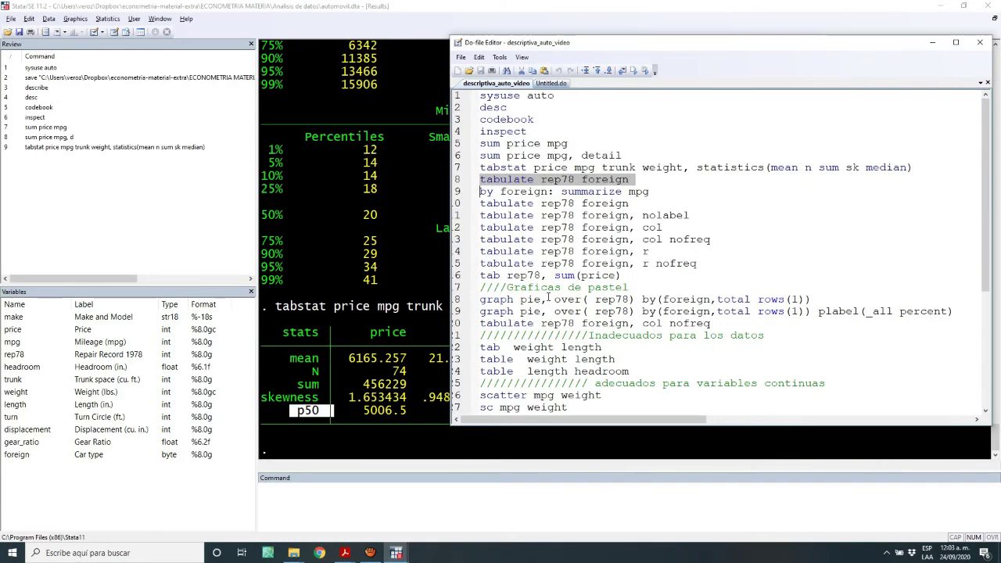
click(428, 408)
key(ctrl+v)
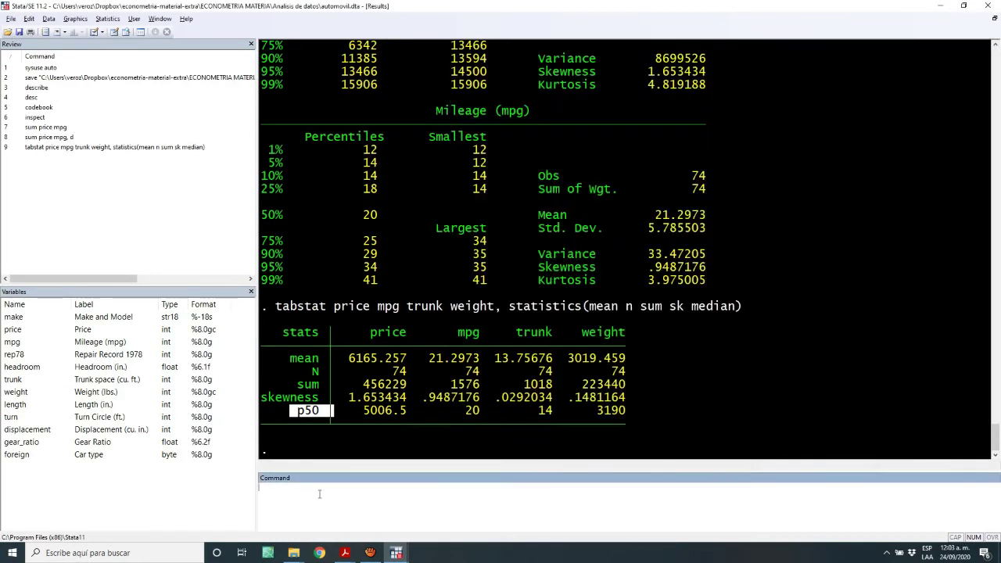
key(Return)
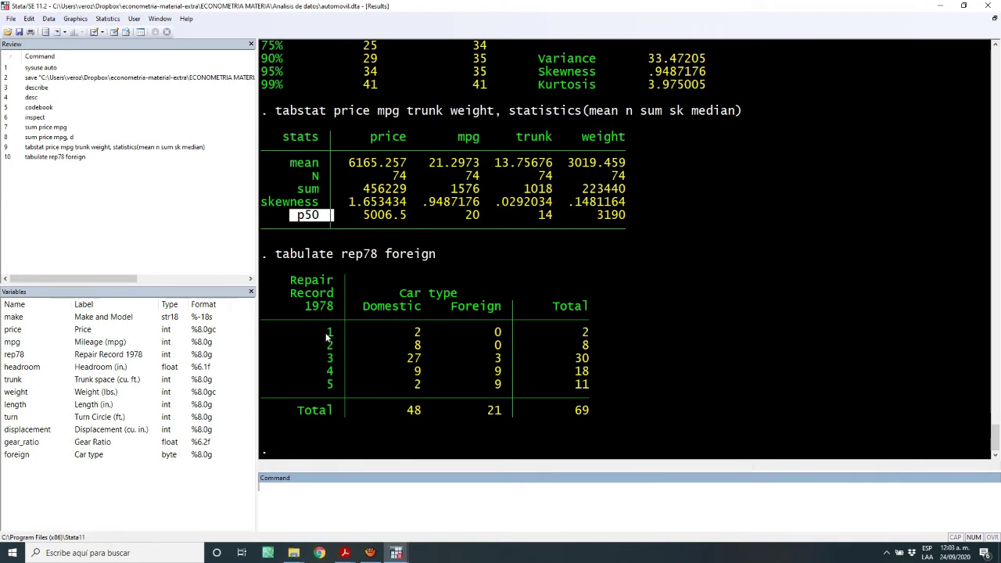
drag(314, 371, 597, 373)
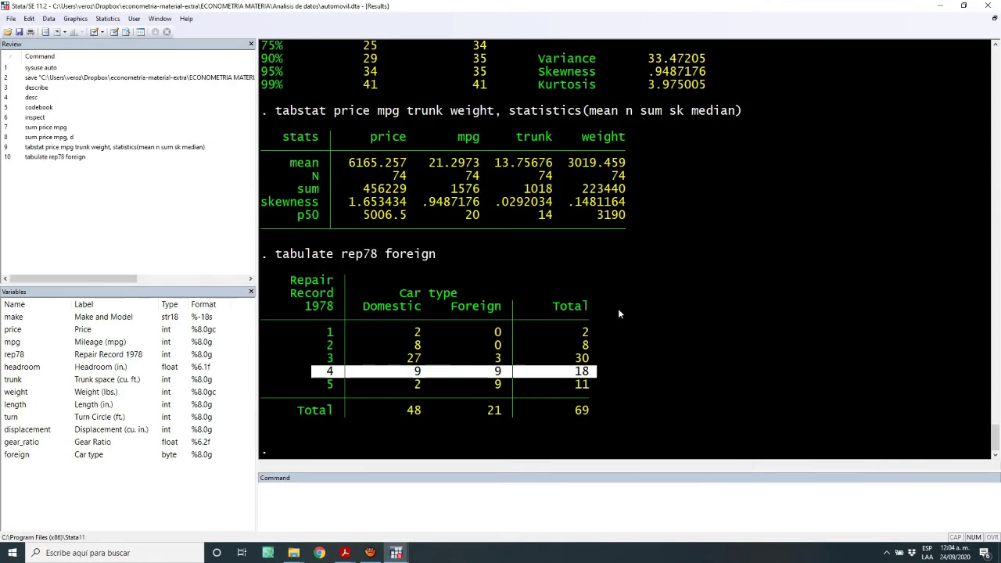
Copy the command tabulate rep78 foreign, col from the do-file into the command line
key(alt+Tab)
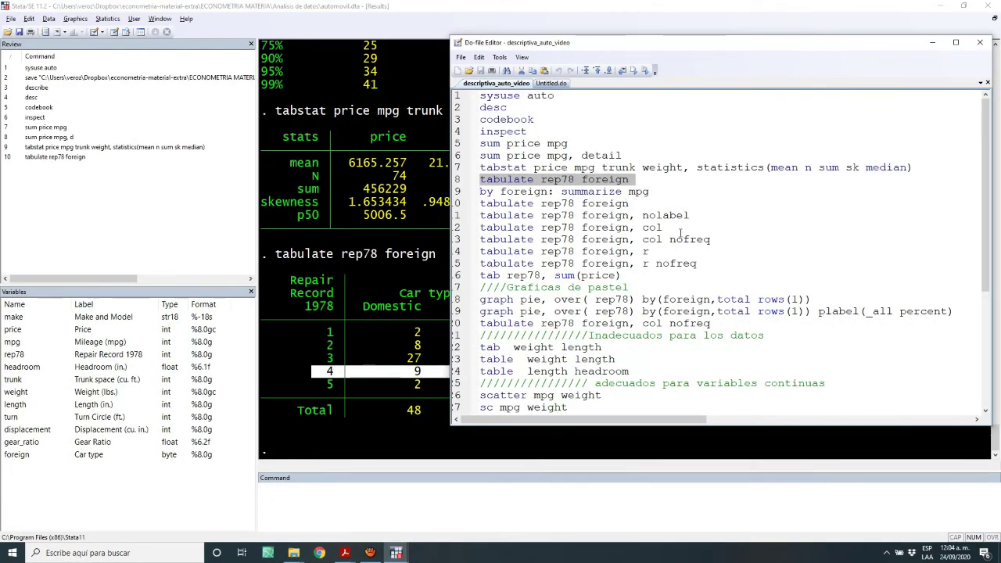
click(460, 229)
key(ctrl+c)
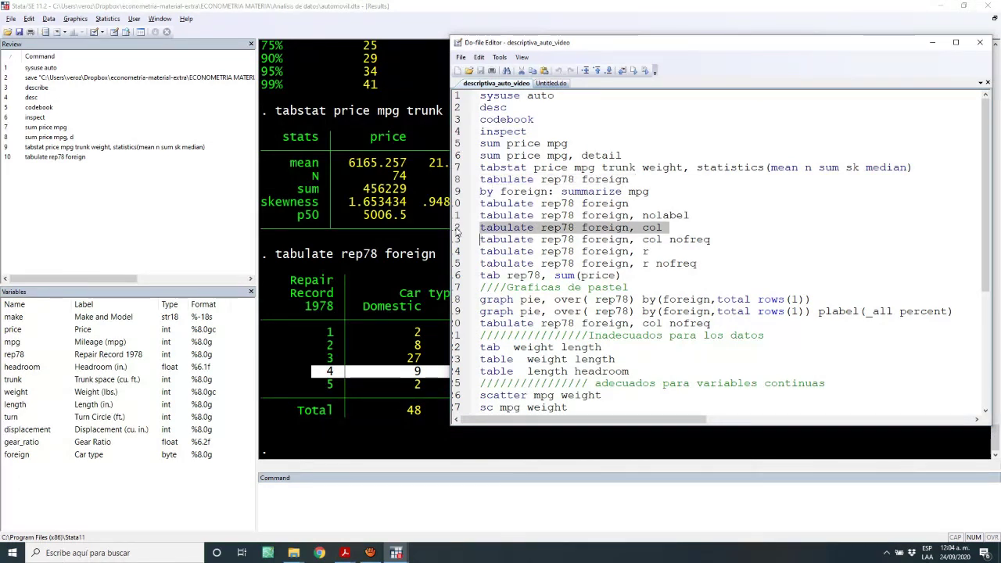
key(alt+Tab)
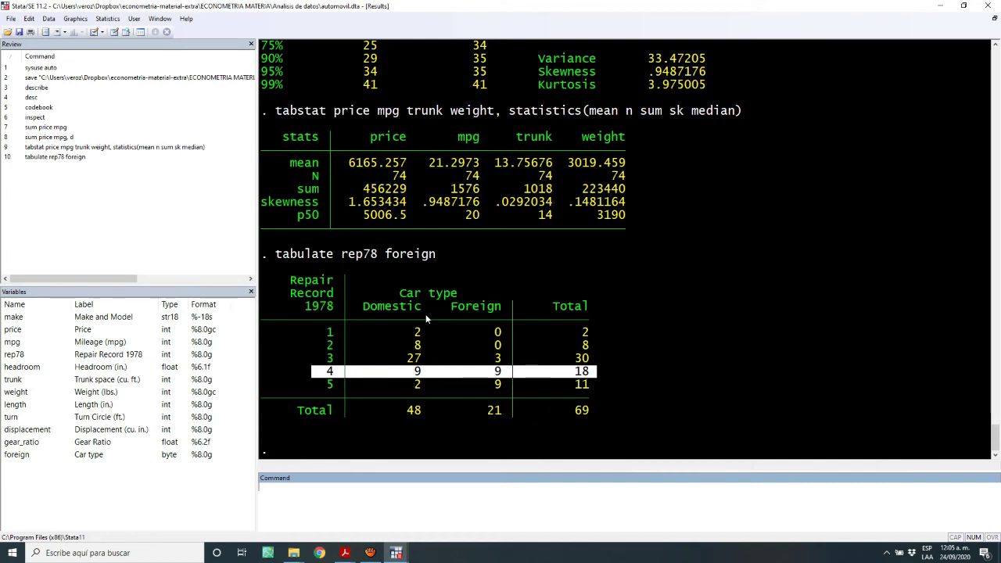
key(ctrl+v)
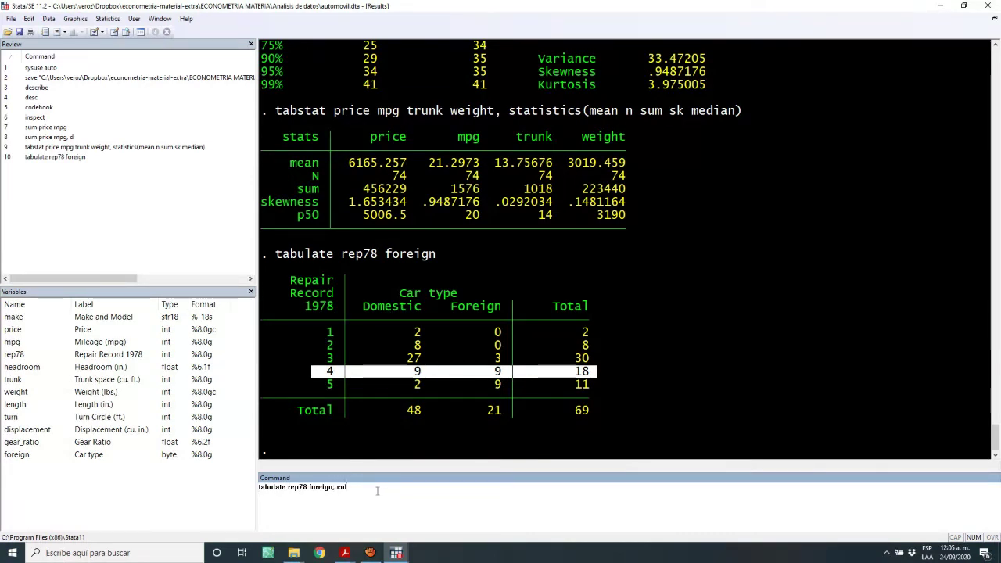
Shorten the command to tab rep78 foreign, c and try to run it
key(BackSpace)
key(BackSpace)
key(BackSpace)
key(BackSpace)
key(BackSpace)
key(BackSpace)
key(BackSpace)
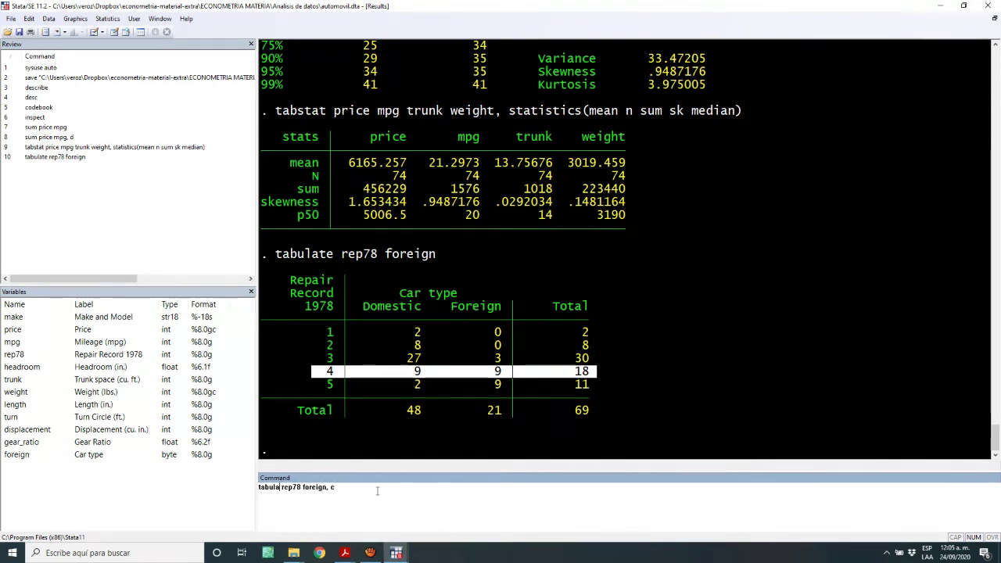
key(Return)
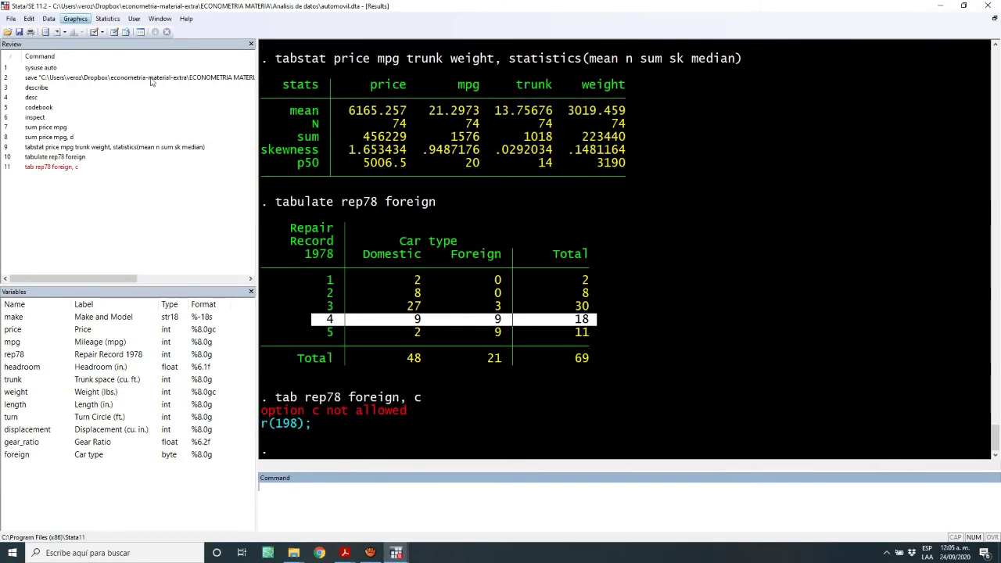
Correct the failed cross-tabulation command to tab rep78 foreign, col, run it, and examine the row for repair record 3
click(63, 168)
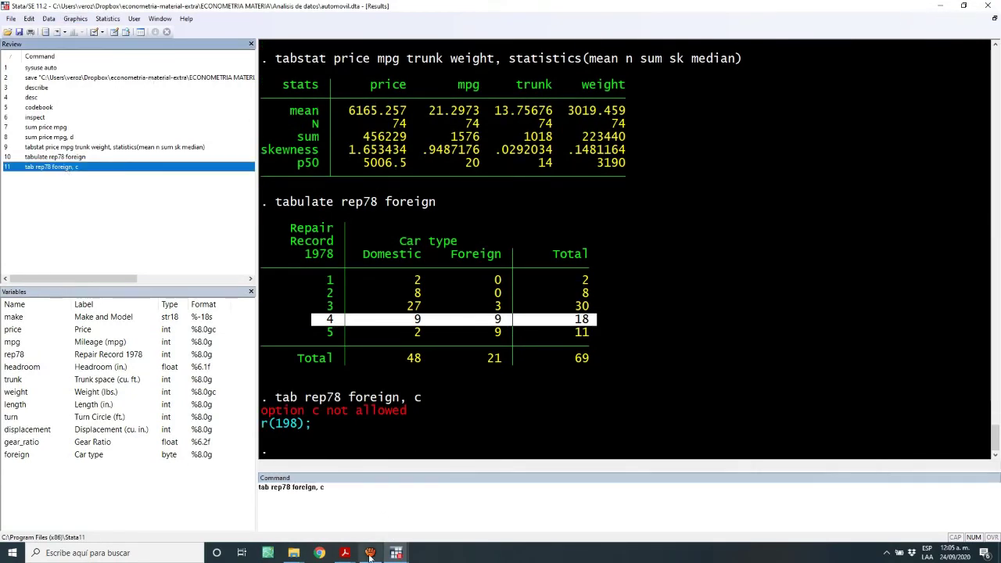
click(335, 491)
text(ol)
key(Return)
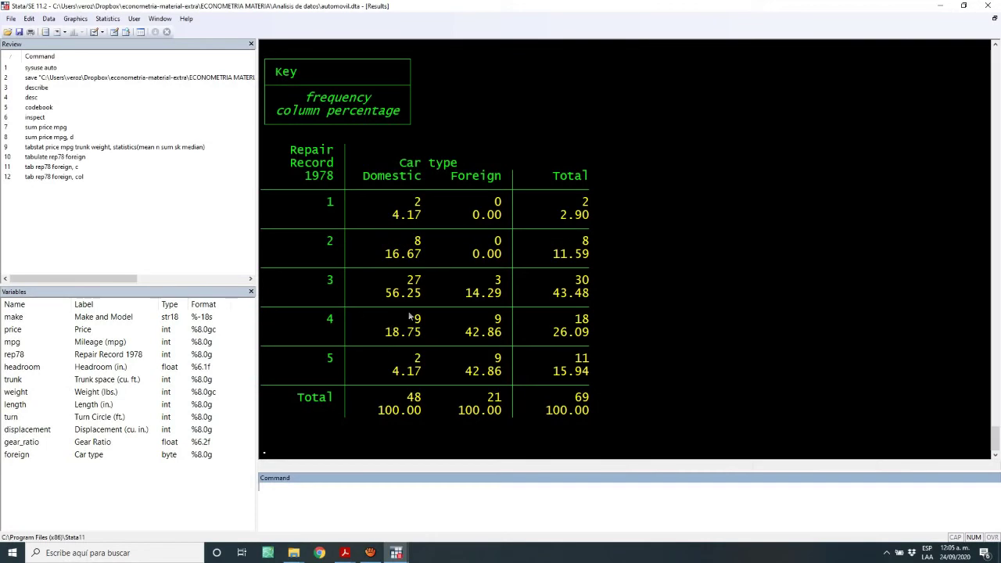
drag(310, 283, 633, 288)
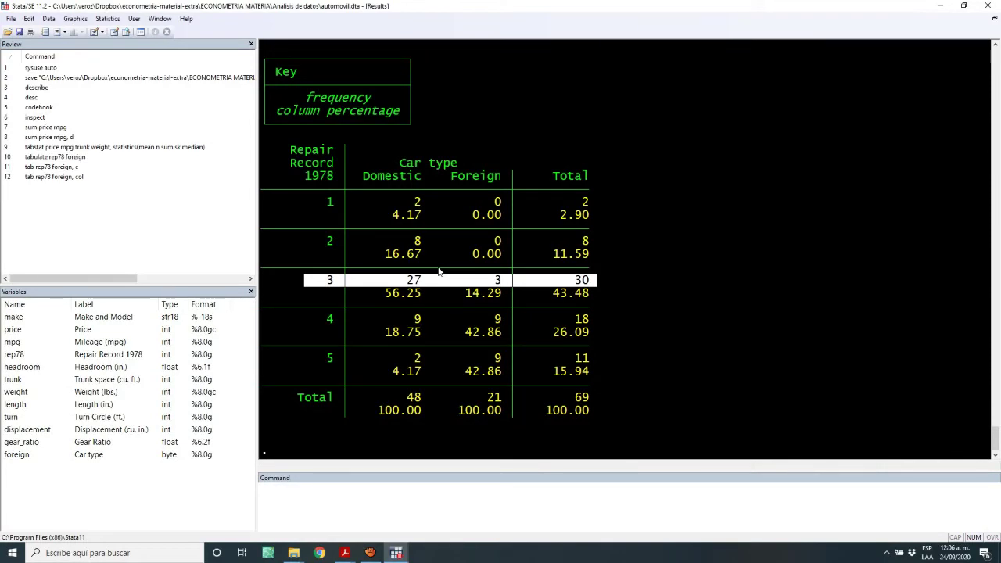
Copy the command tabulate rep78 foreign, col nofreq from the do-file and run it
key(alt+Tab)
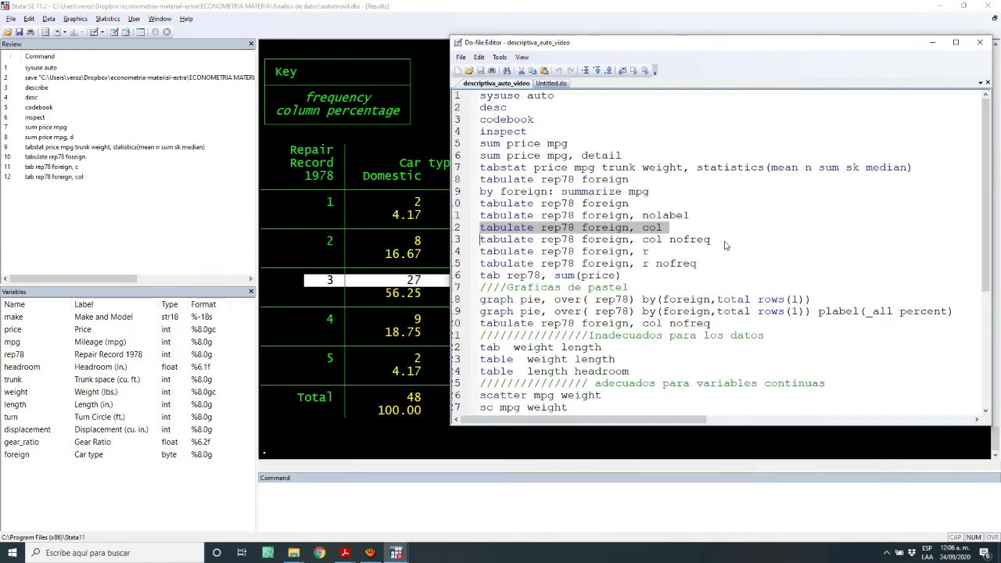
drag(718, 240, 482, 245)
key(ctrl+c)
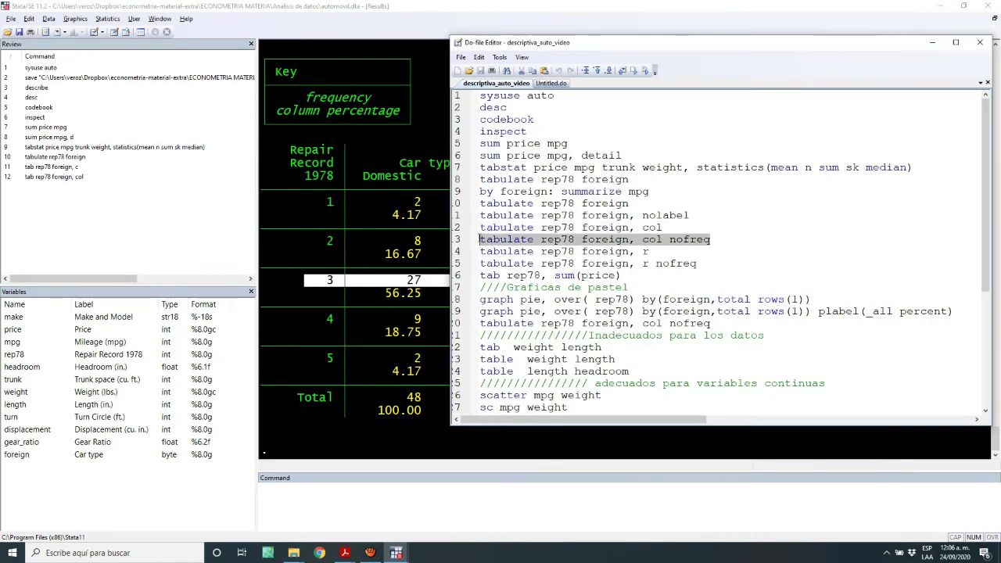
key(alt+Tab)
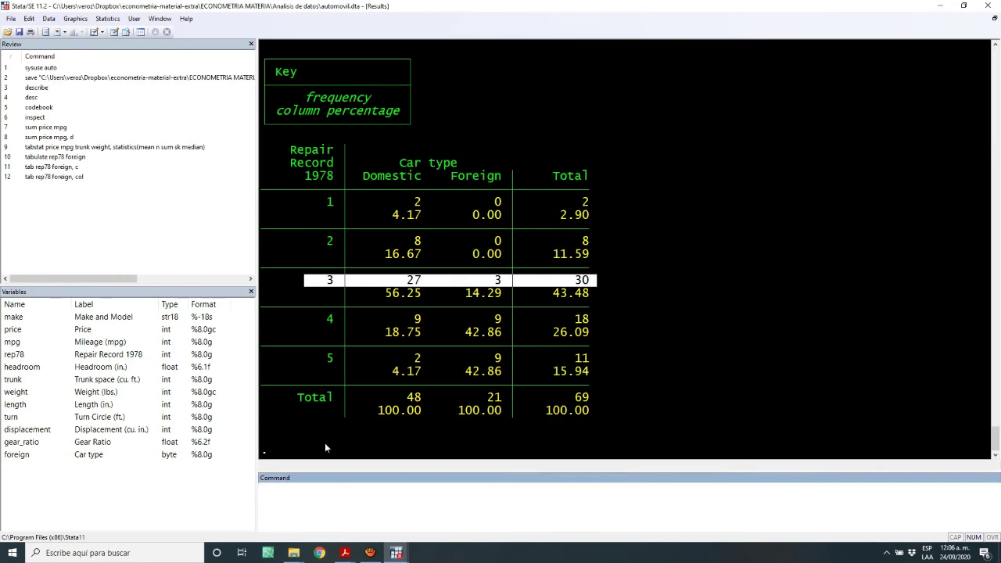
key(ctrl+v)
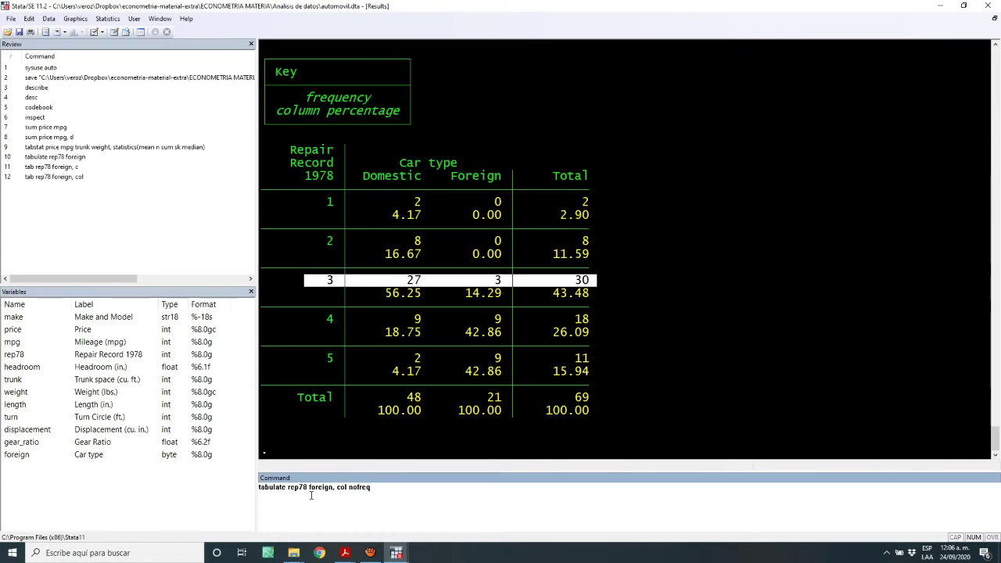
key(Return)
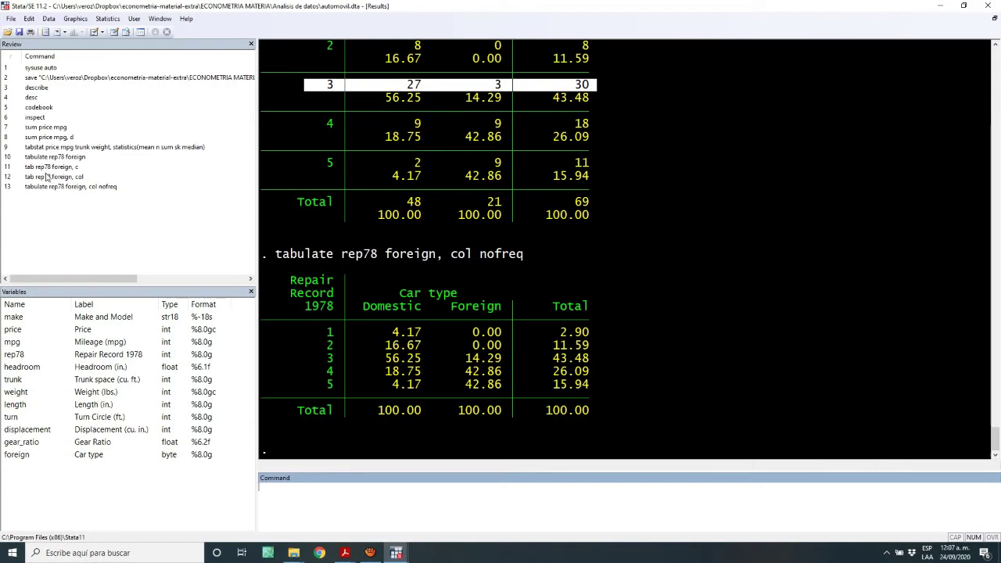
Recall the earlier command tab rep78 foreign, c, change its option to row, and run it
click(55, 166)
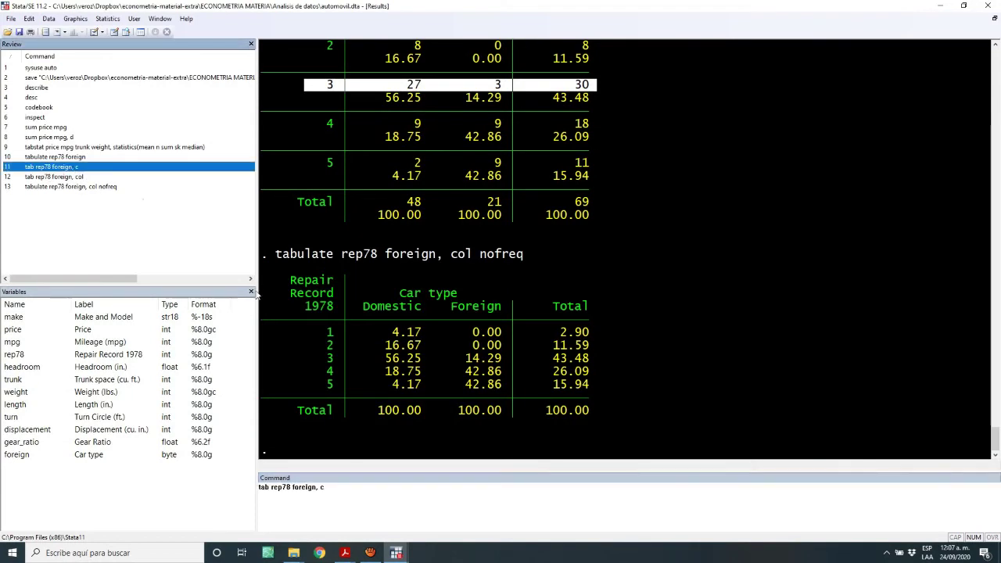
click(330, 494)
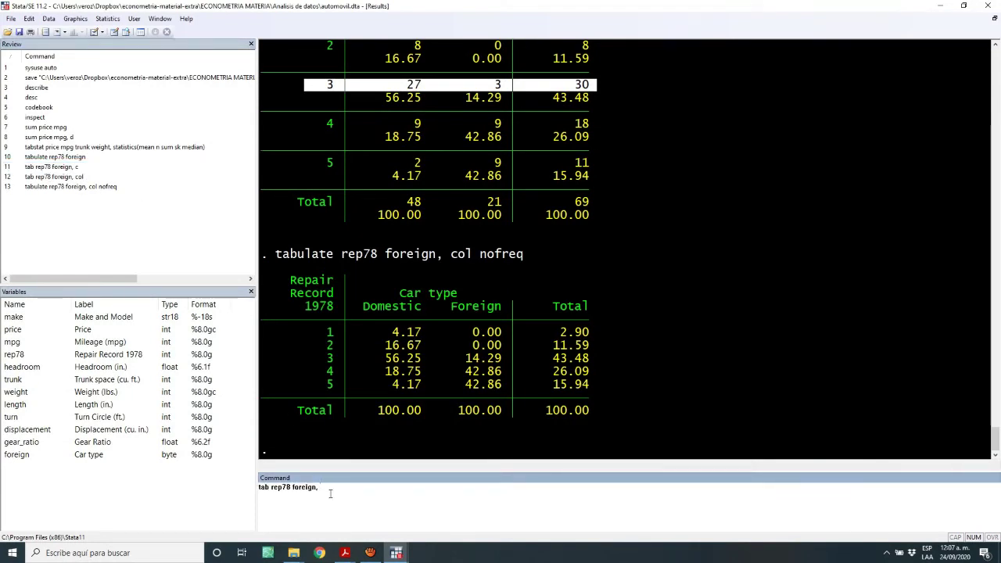
text(row)
key(Return)
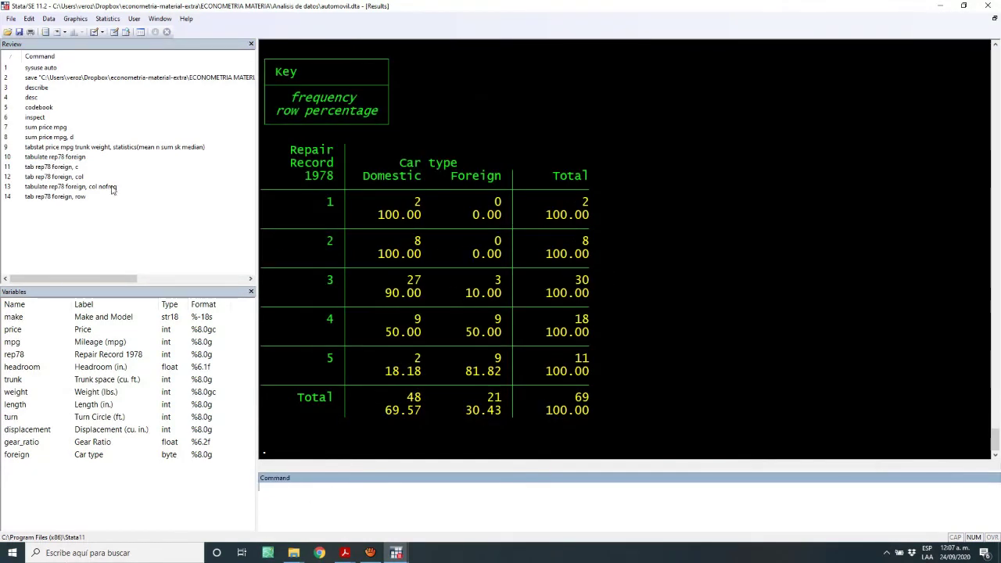
Recall the col nofreq cross-tabulation, change it to tabulate rep78 foreign, row nofreq, and run it
click(73, 197)
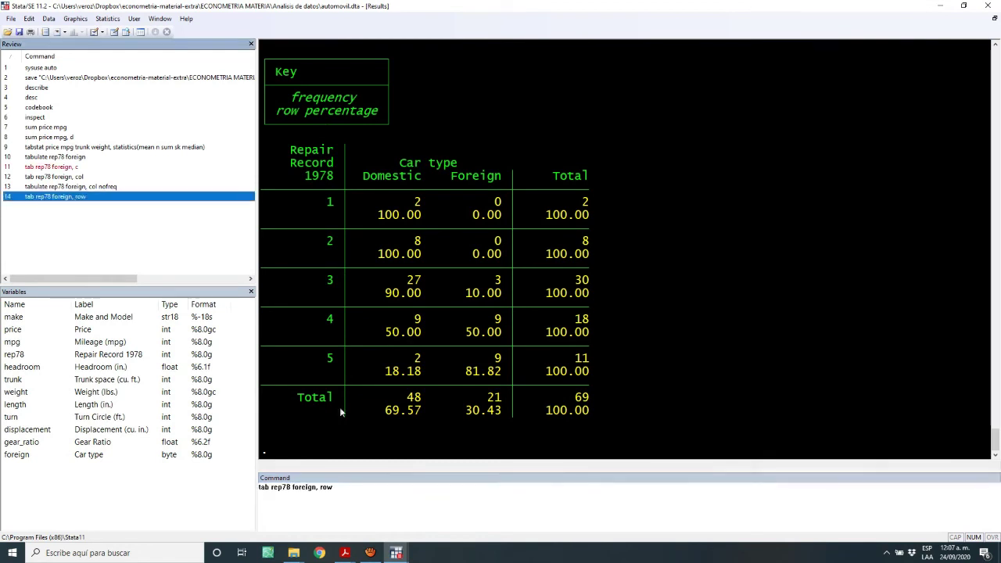
click(344, 488)
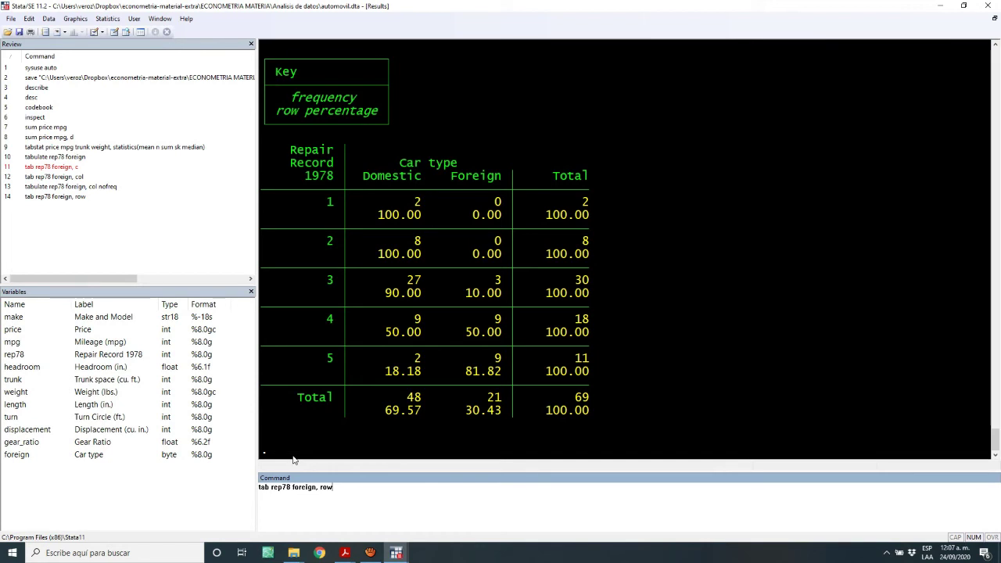
click(101, 187)
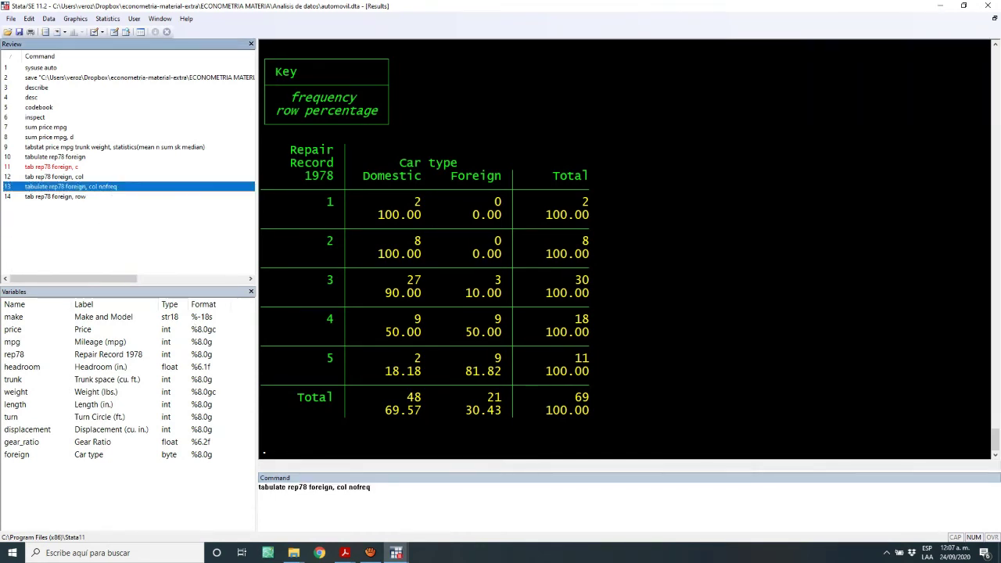
click(348, 486)
key(BackSpace)
key(BackSpace)
key(BackSpace)
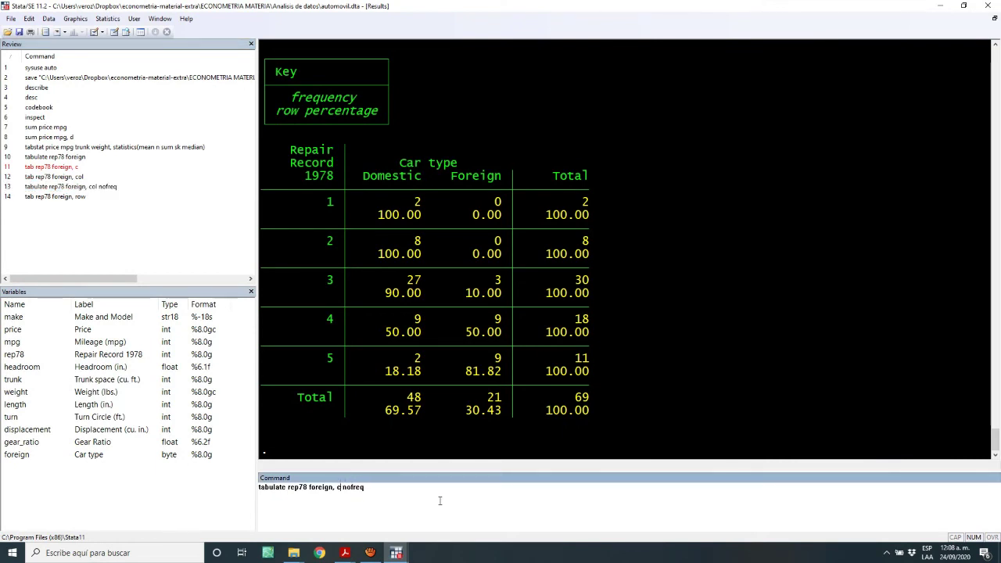
text(row)
key(Return)
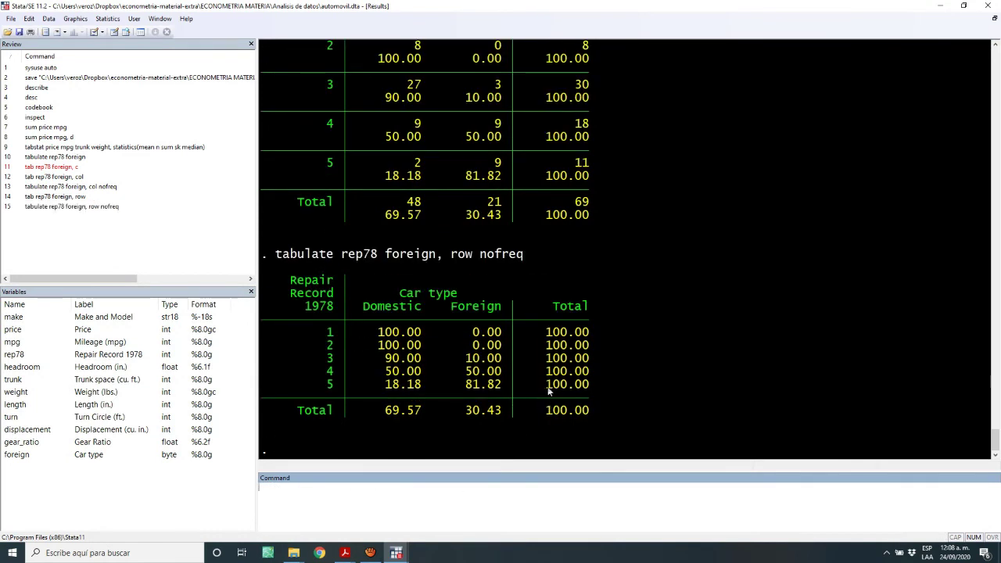
Examine the row percentages by car type for repair records 3 and 5 in the latest table
scroll(538, 373, up, 5)
scroll(537, 374, down, 5)
scroll(479, 366, up, 3)
scroll(364, 210, down, 4)
drag(323, 359, 608, 366)
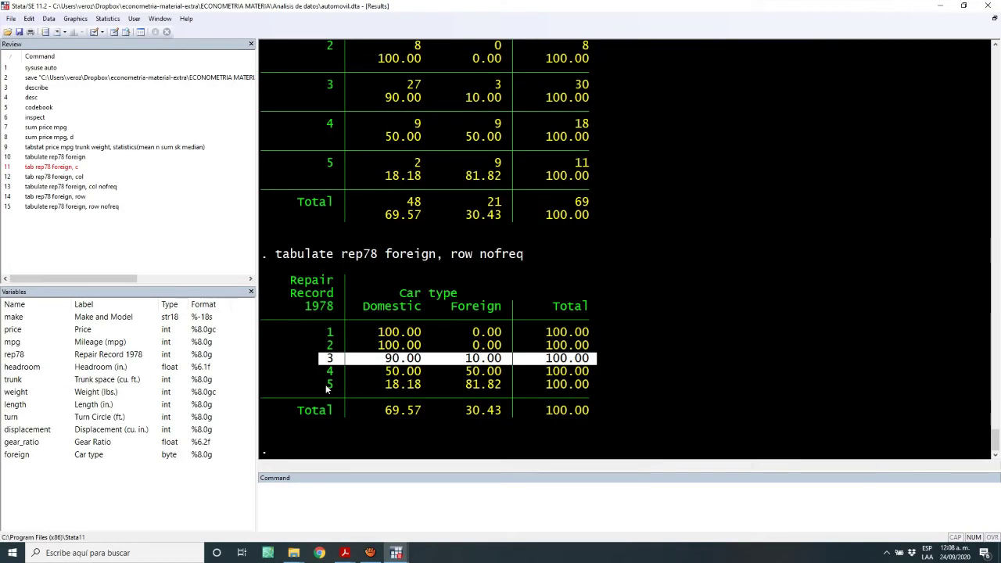
drag(331, 384, 665, 396)
drag(597, 391, 599, 388)
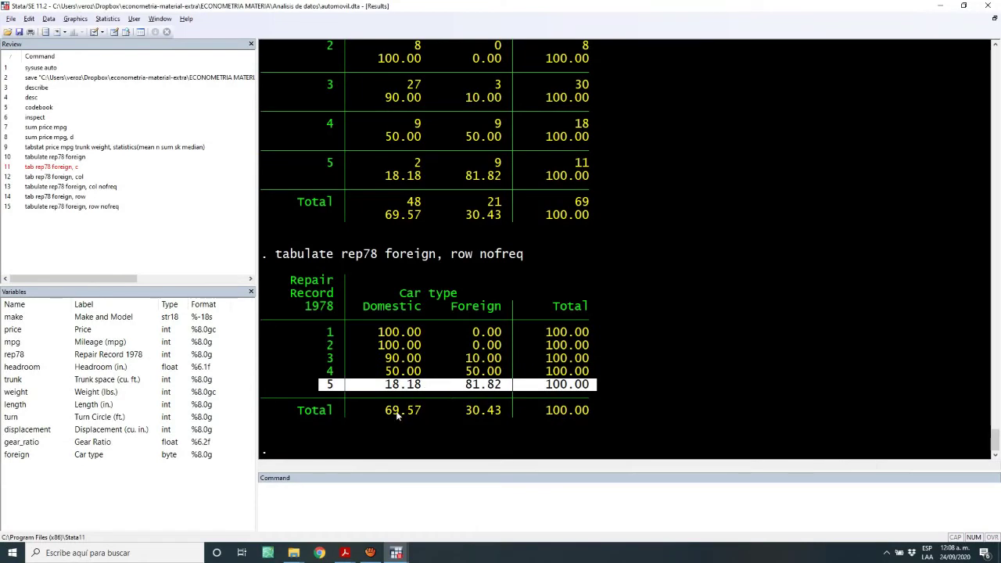
Copy the command tab rep78, sum(price) from the do-file, run it, and examine the price summary for repair record 3
key(alt+Tab)
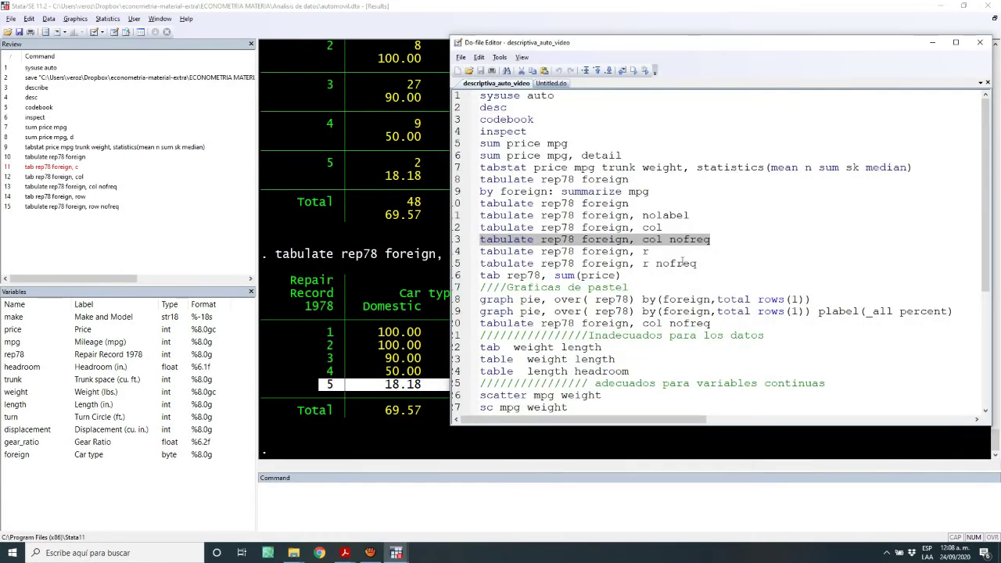
drag(637, 276, 480, 277)
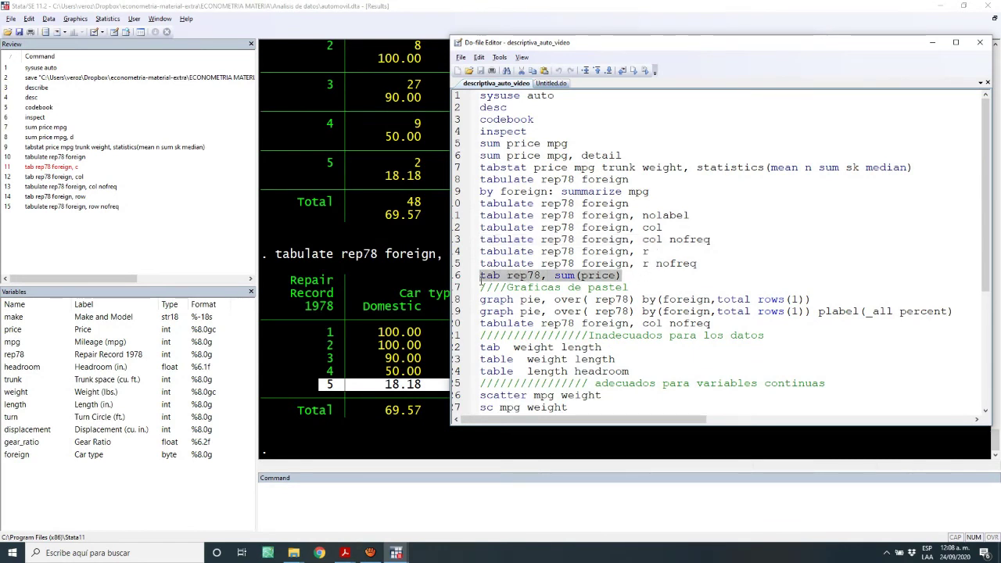
key(ctrl+c)
click(541, 483)
key(ctrl+v)
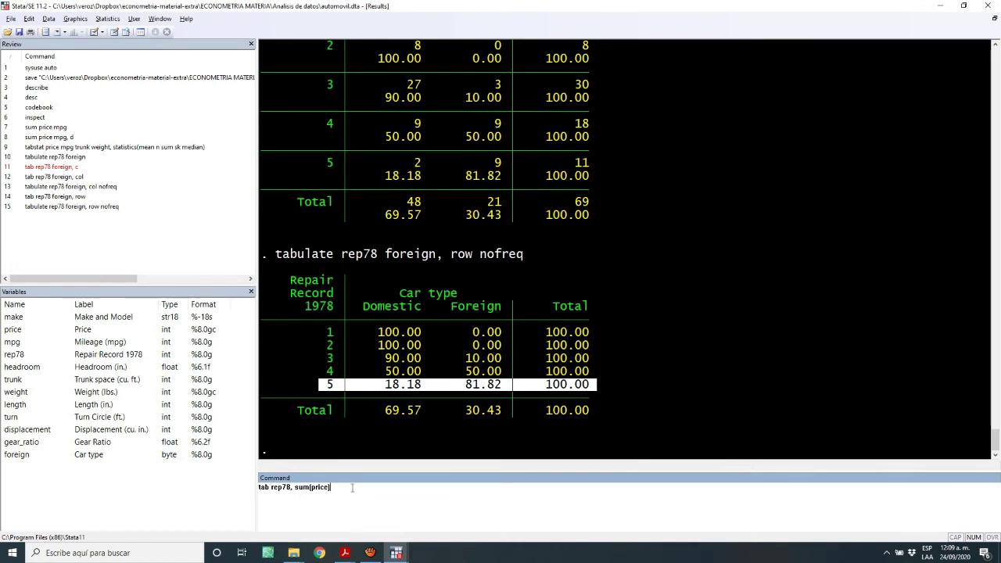
key(alt+Tab)
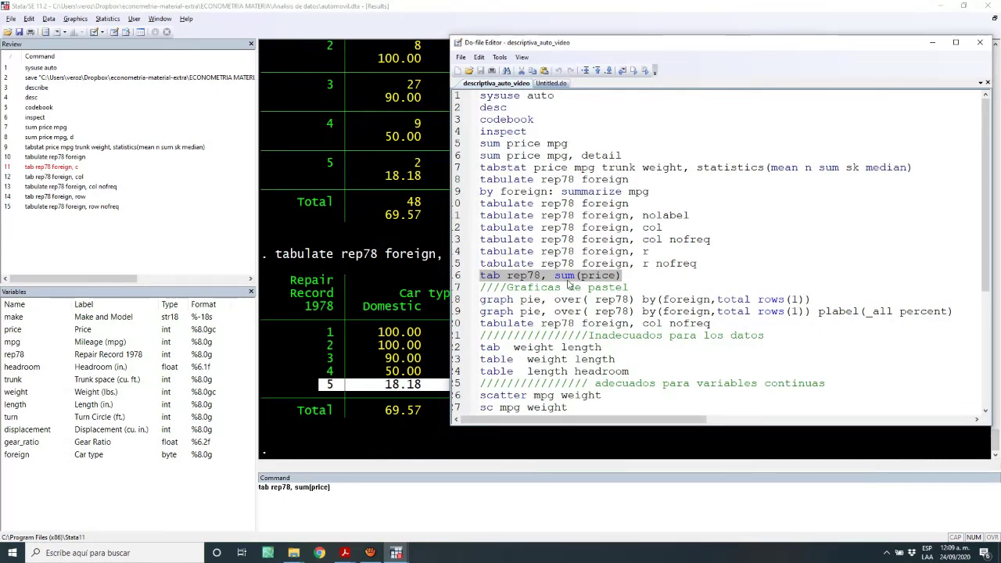
key(alt+Tab)
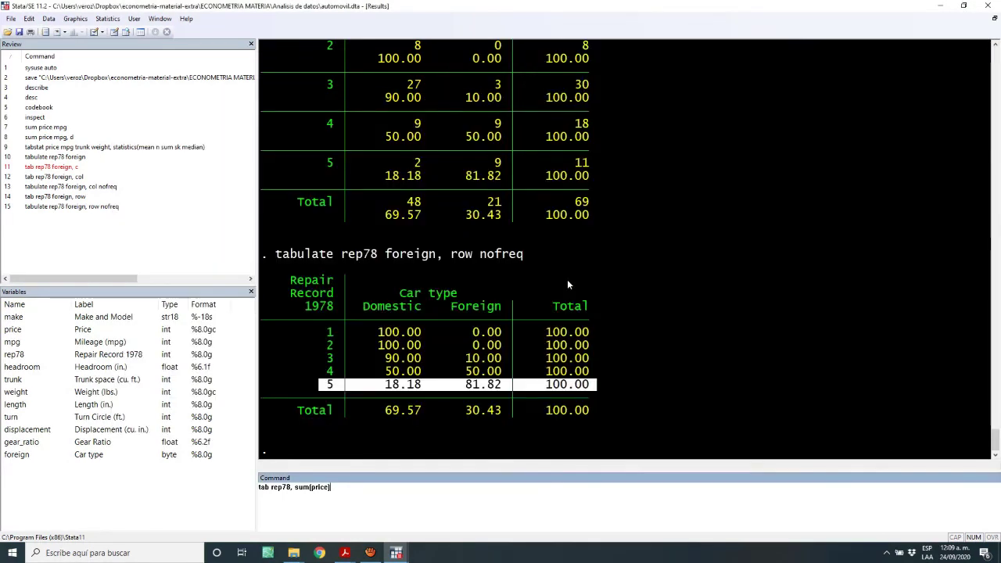
key(Return)
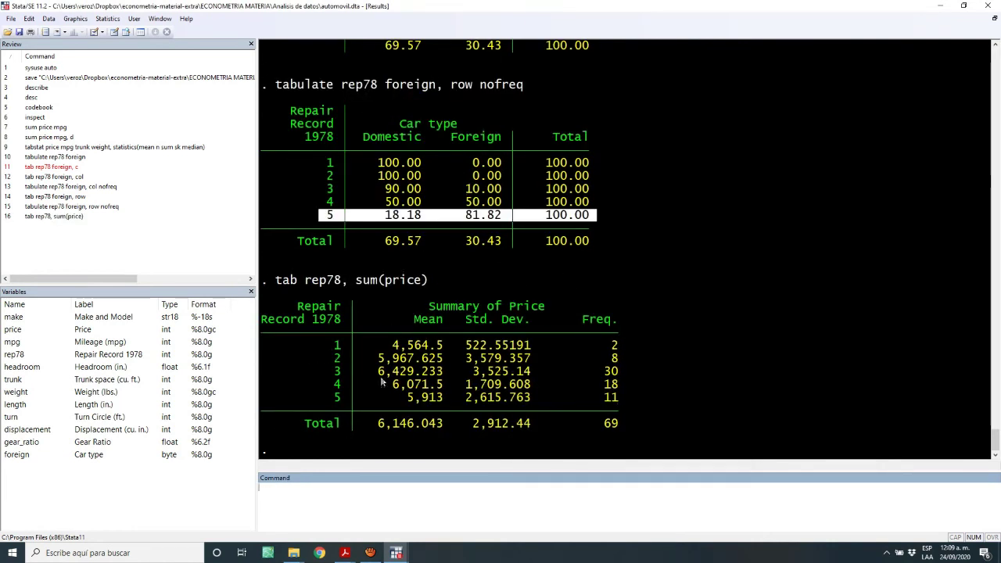
drag(327, 366, 621, 367)
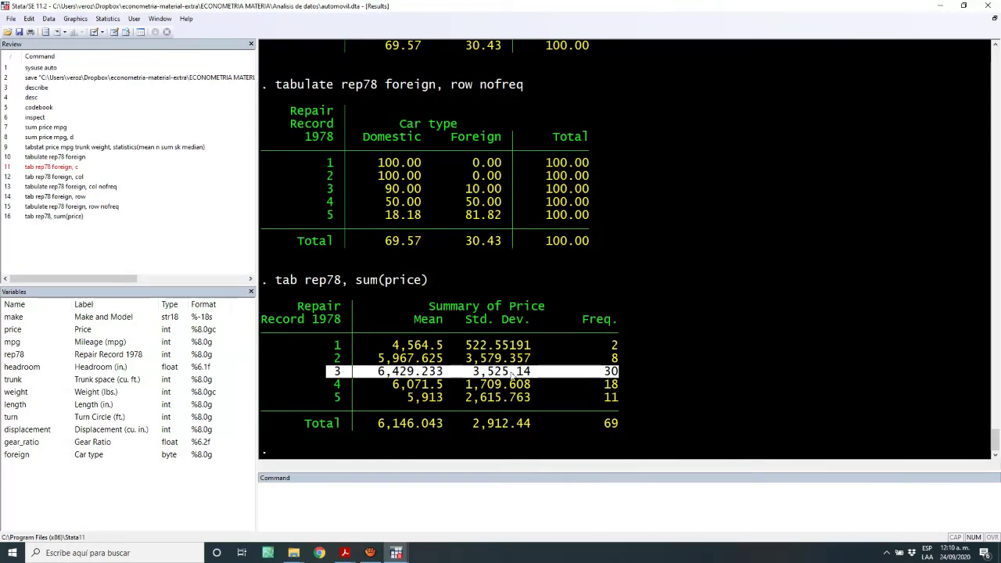
Copy the command graph pie, over( rep78) by(foreign,total rows(1)) from the do-file and run it
key(alt+Tab)
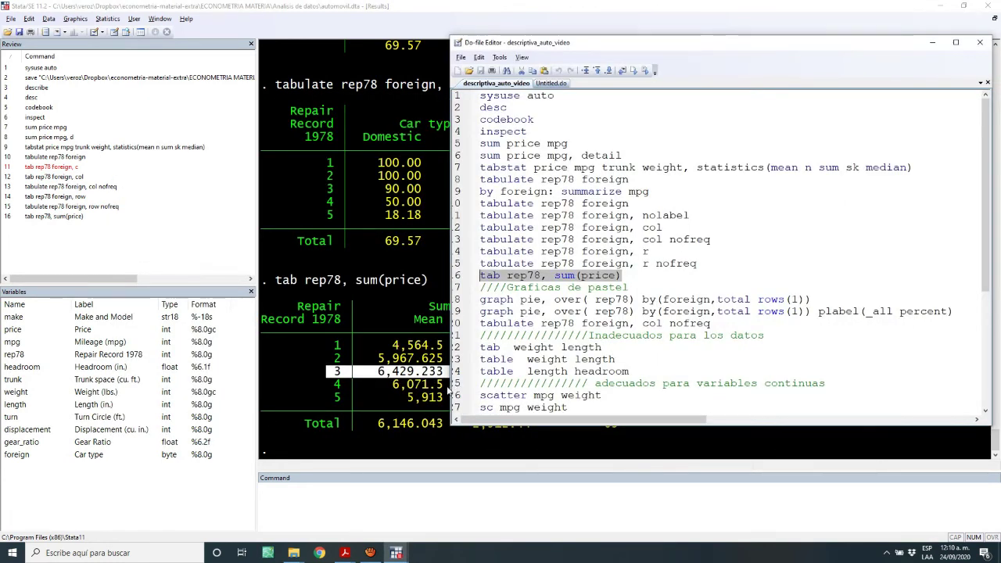
key(alt+Tab)
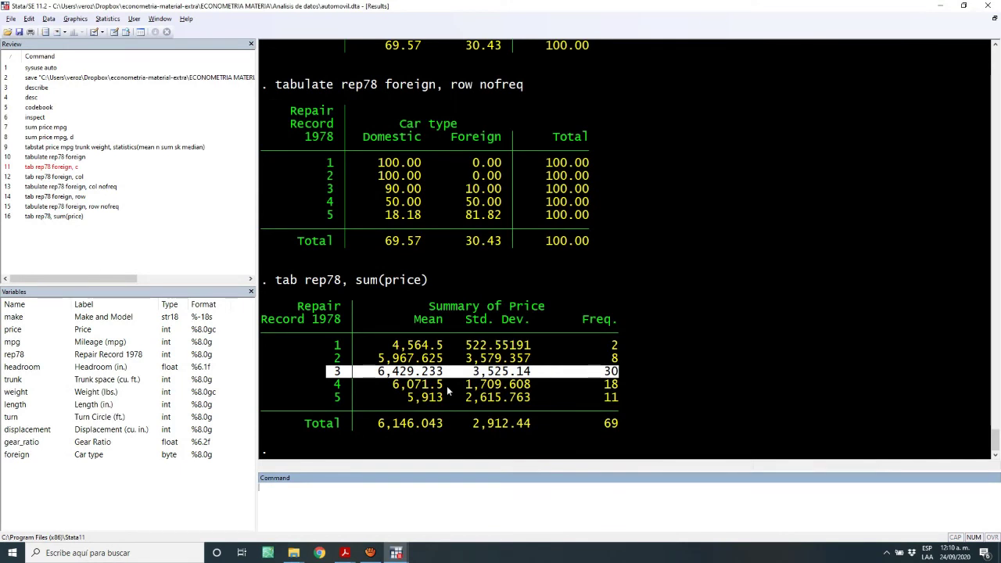
key(alt+Tab)
scroll(505, 242, down, 2)
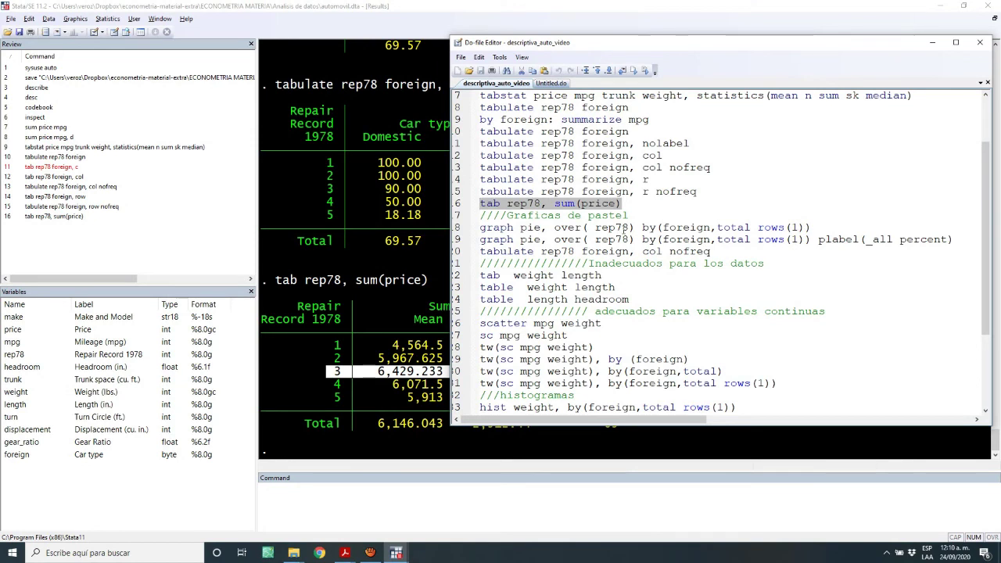
drag(807, 226, 478, 226)
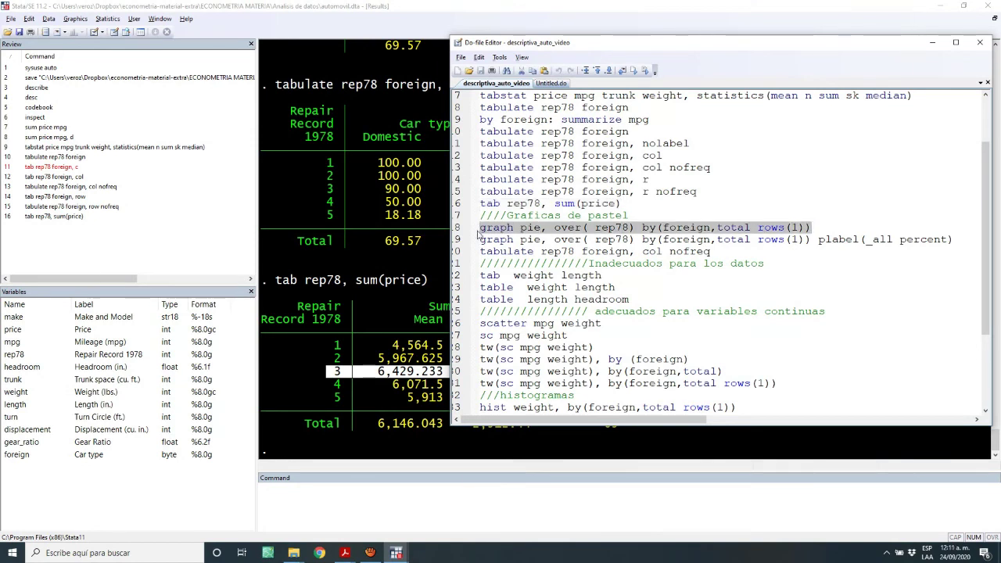
key(ctrl+d)
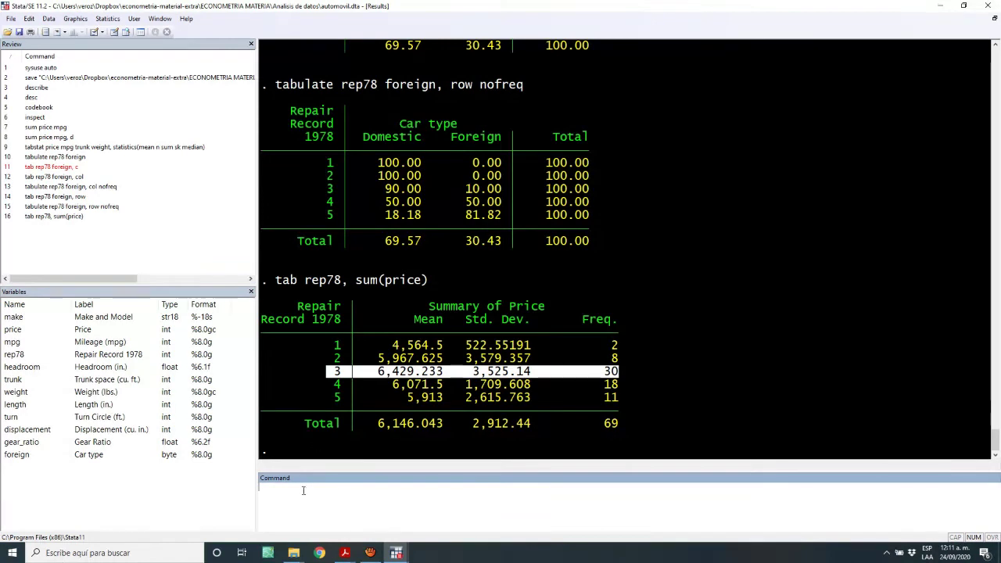
key(ctrl+v)
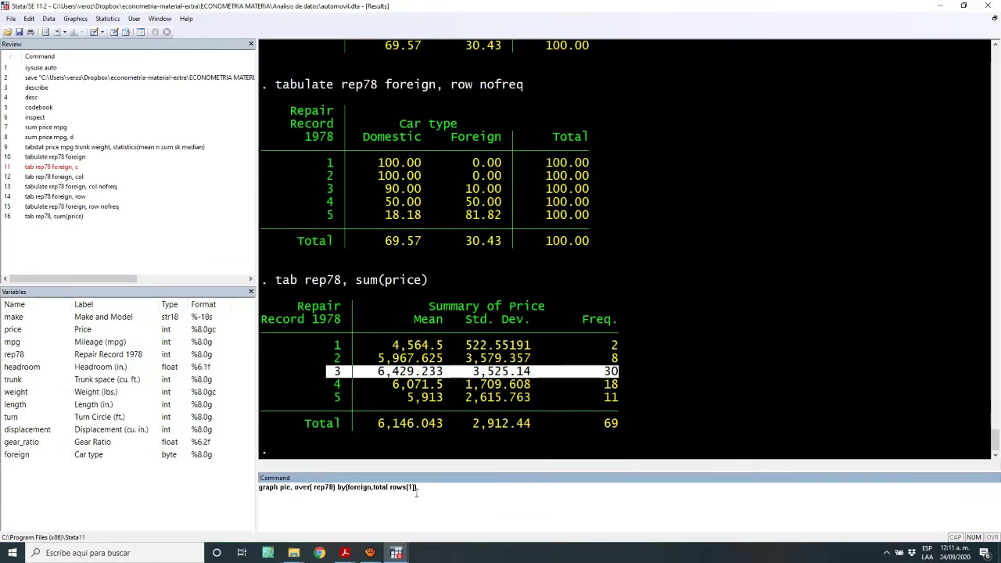
key(Return)
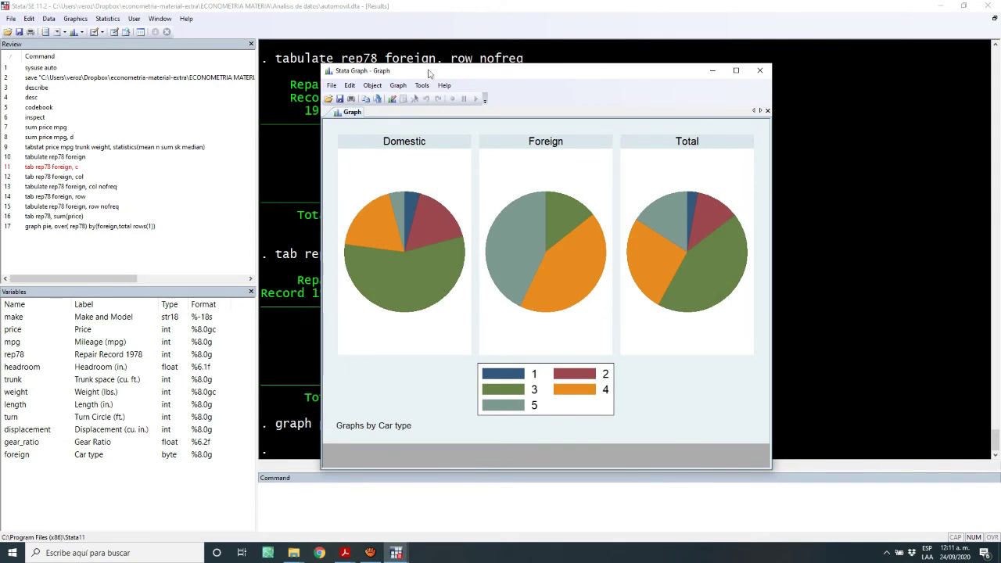
Move the graph window down so that the graph pie command in the results is uncovered
drag(502, 73, 576, 76)
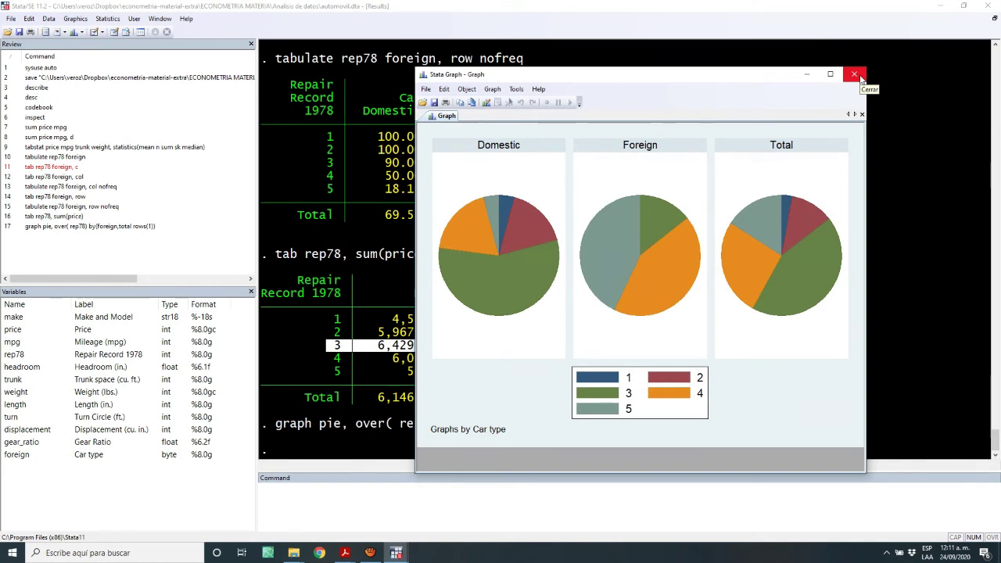
drag(743, 78, 601, 447)
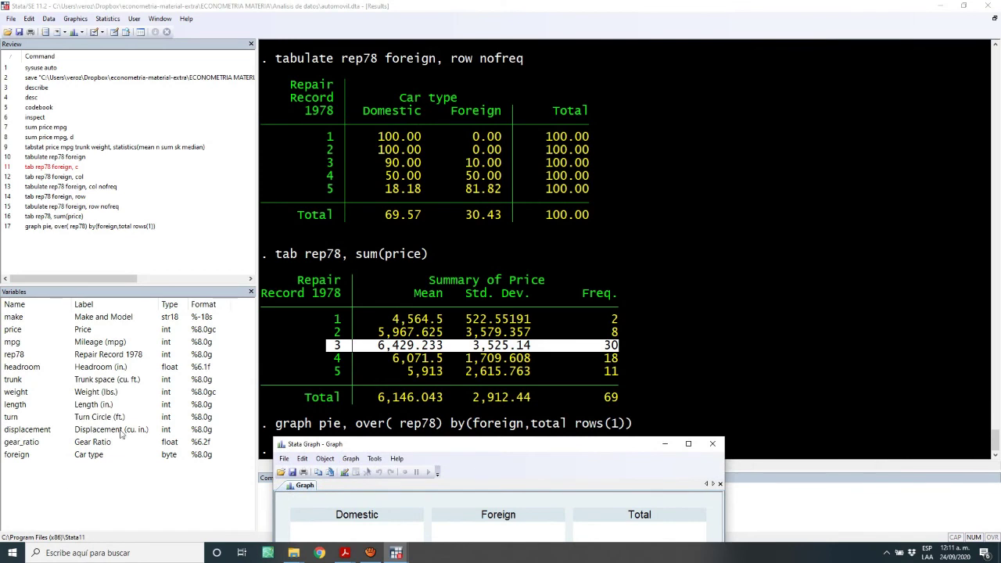
mouse_move(384, 440)
mouse_down()
mouse_move(390, 435)
mouse_move(382, 445)
mouse_up()
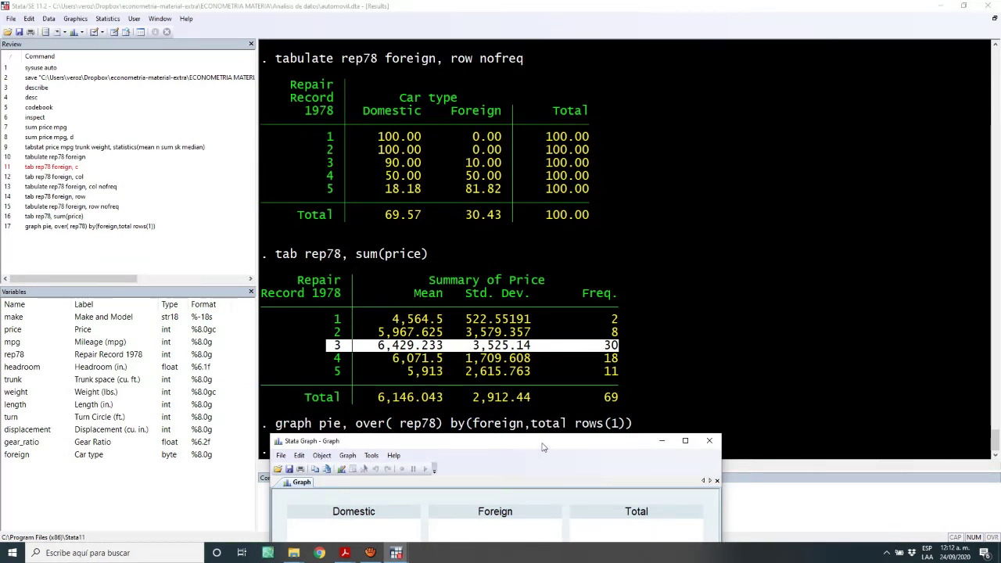
Move the graph window up to examine the Domestic, Foreign and Total pie charts, and return to the do-file
drag(543, 444, 756, 43)
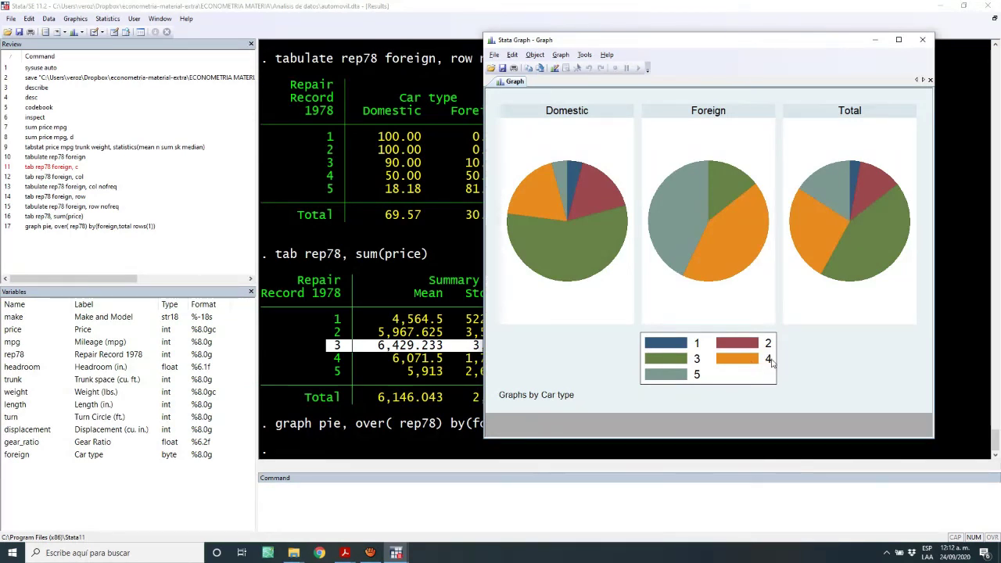
key(alt+F4)
key(alt+Tab)
key(Tab)
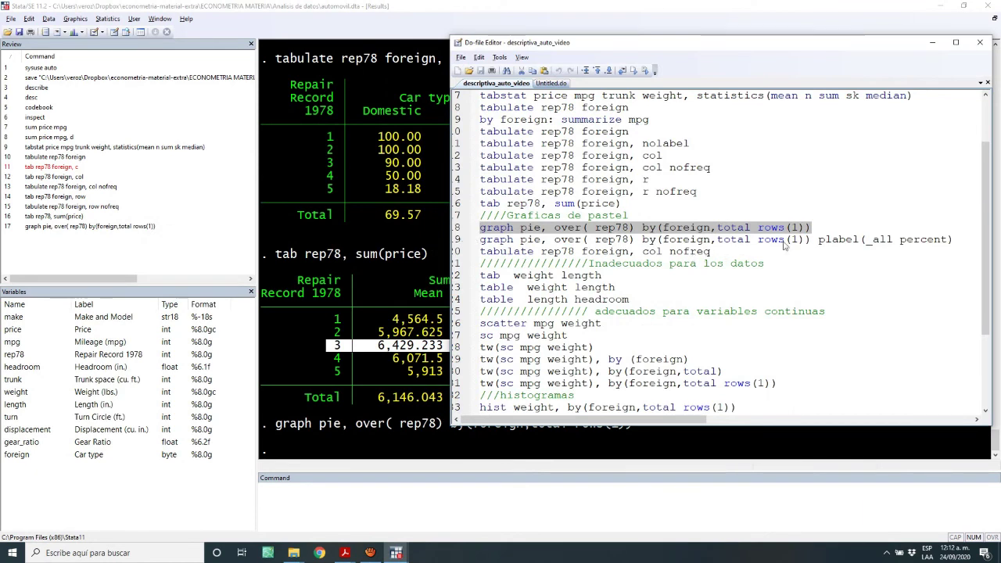
Copy the command graph pie, over( rep78) by(foreign,total rows(1)) plabel(_all percent) from the do-file and run it
drag(819, 239, 960, 242)
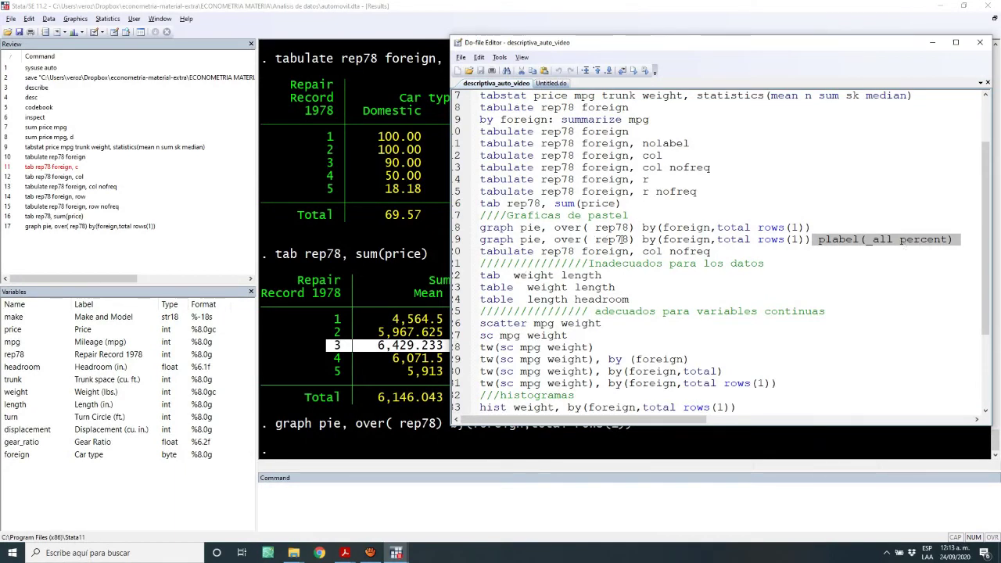
click(956, 239)
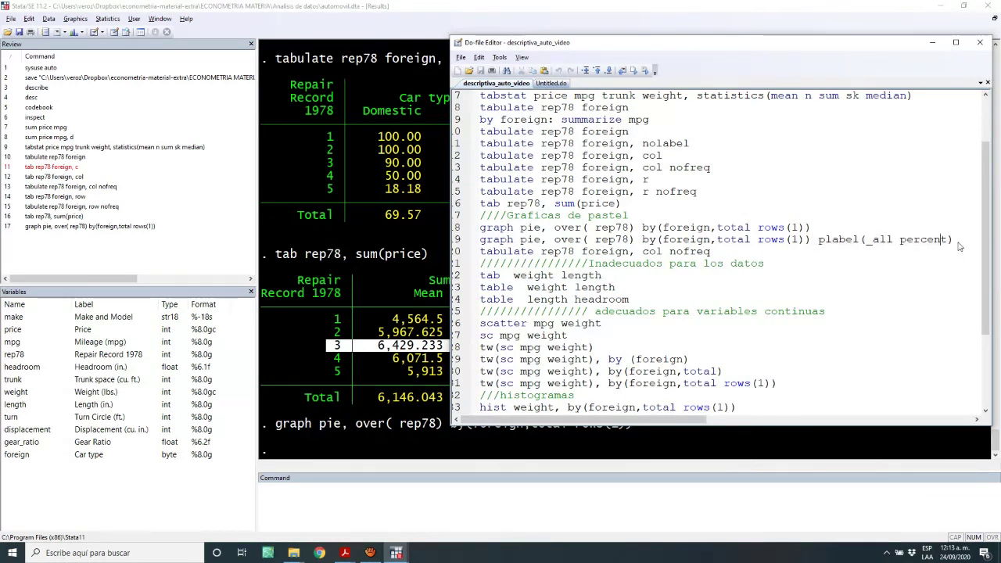
drag(480, 251, 718, 251)
click(481, 249)
click(477, 242)
key(ctrl+c)
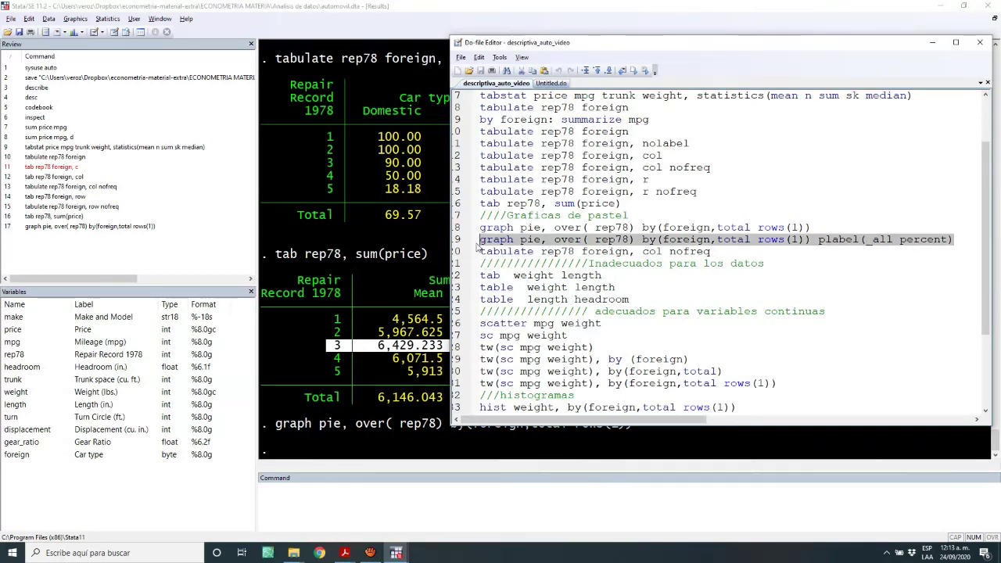
click(446, 442)
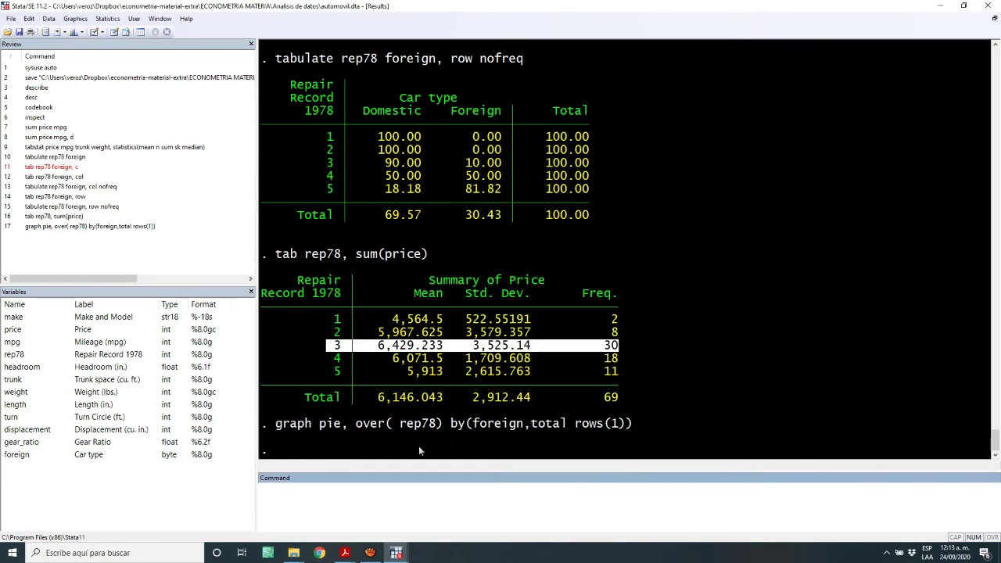
key(alt+Tab)
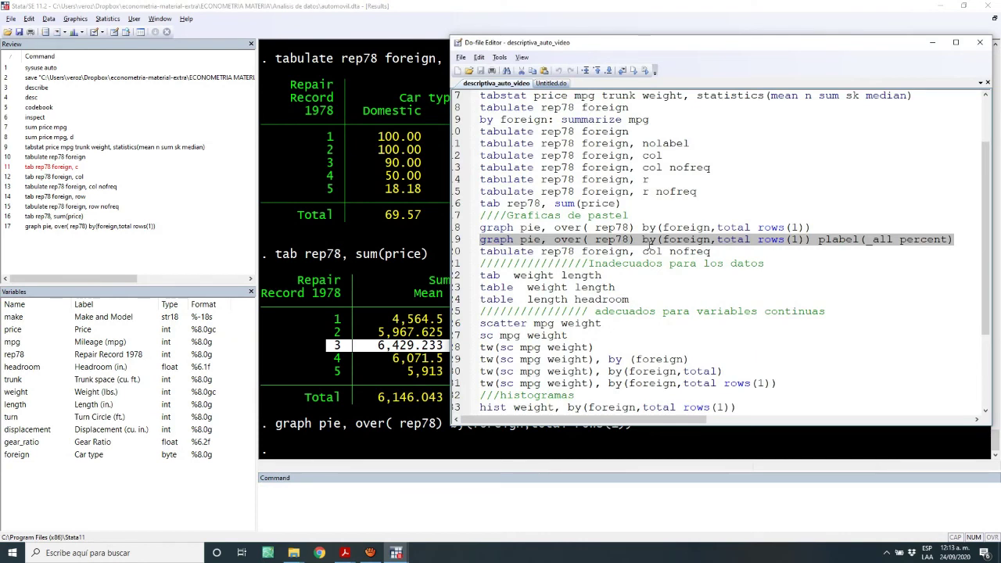
click(423, 494)
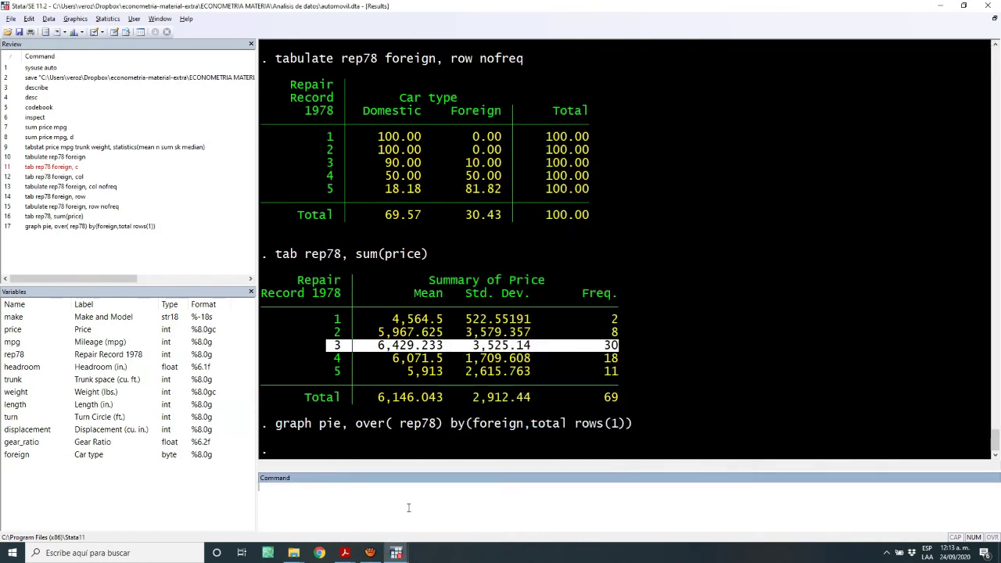
key(ctrl+v)
key(Return)
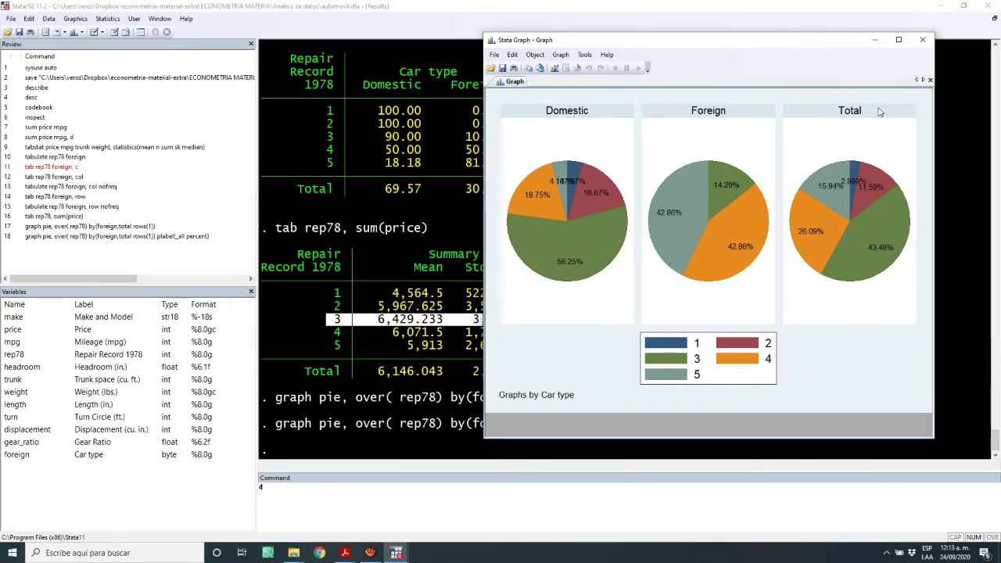
Examine the rows(1) option in the last graph pie command and compare it with the layout of the pie charts
click(327, 224)
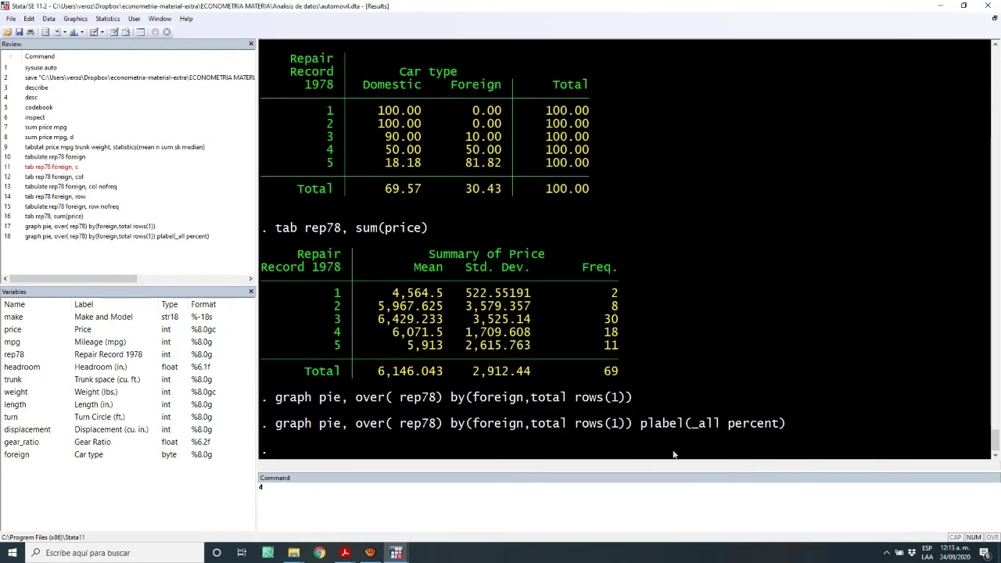
double_click(553, 424)
drag(552, 428, 628, 423)
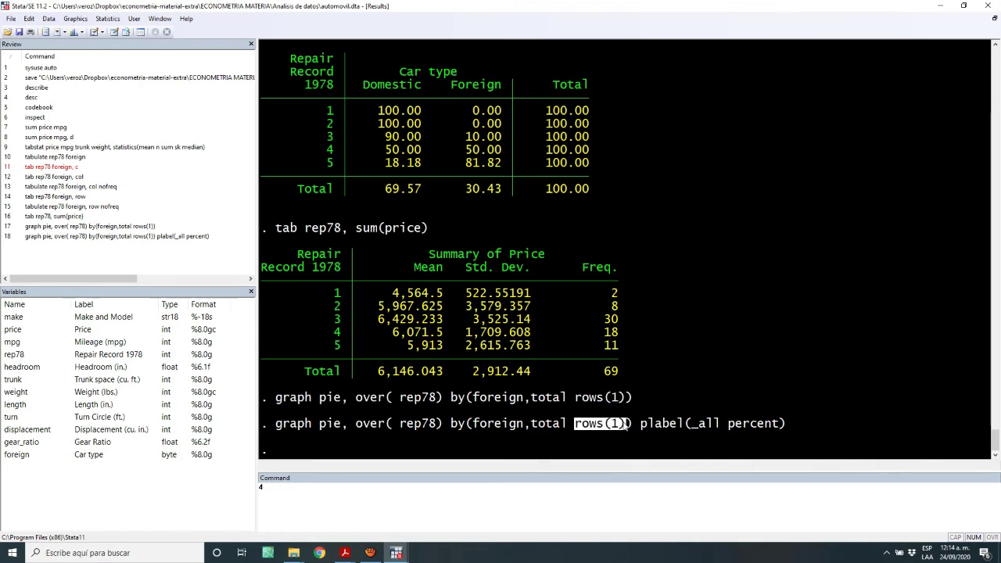
key(alt+Tab)
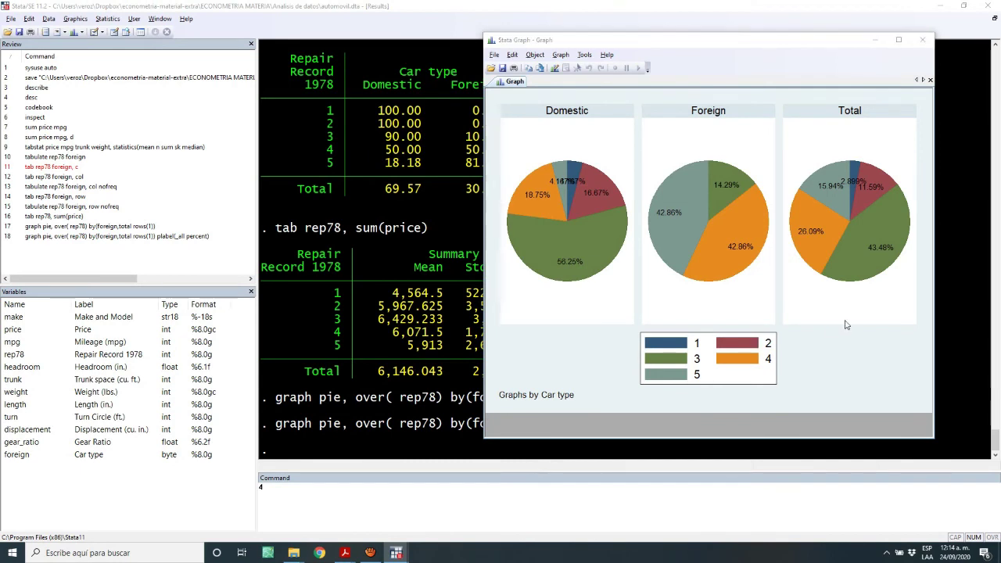
Locate the line tabulate rep78 foreign, col nofreq under the pie chart commands in the do-file, and return to the graph
key(alt+Tab)
key(alt+Tab)
key(alt+Tab)
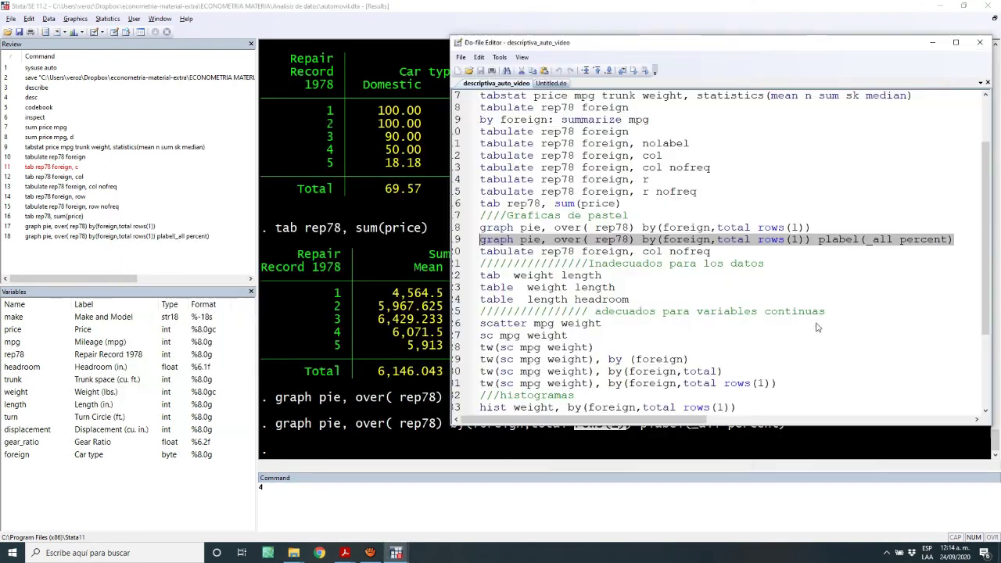
drag(710, 251, 478, 251)
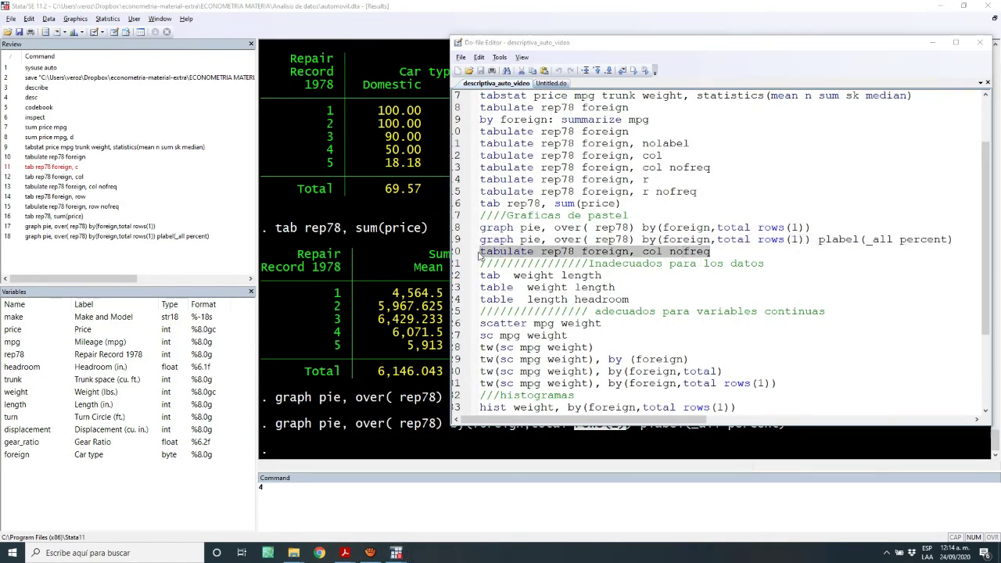
key(alt+Tab)
key(alt+Tab)
key(alt+Tab)
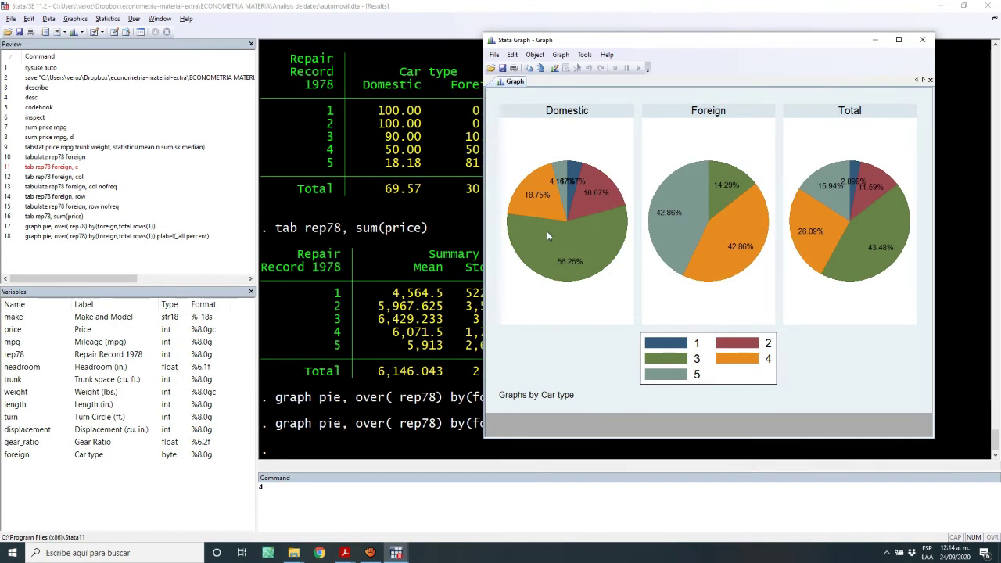
Recall the earlier command tabulate rep78 foreign, col nofreq, shorten tabulate to tab, and run it
click(311, 491)
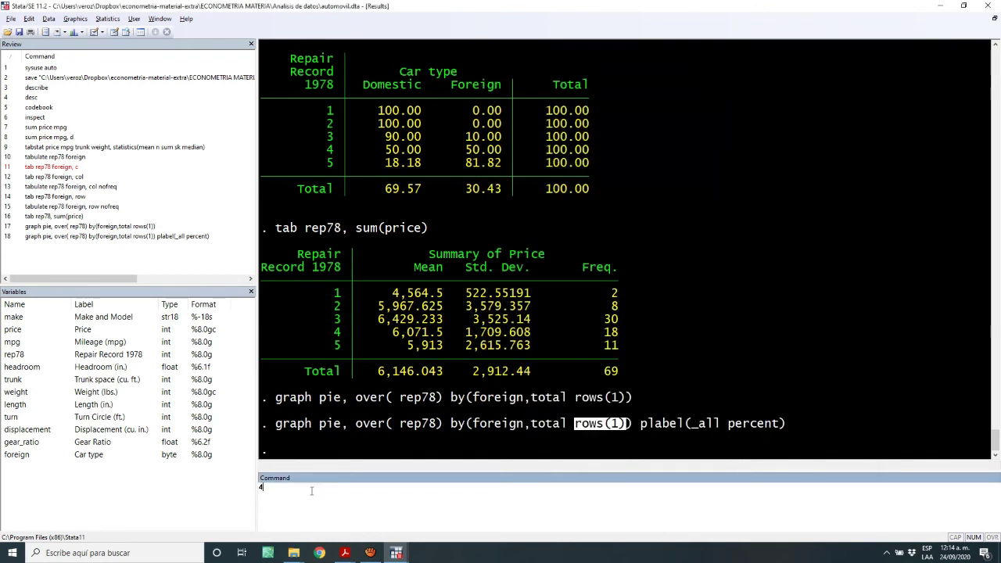
key(Page_Up)
key(Page_Up)
key(Page_Up)
key(Page_Up)
key(Page_Up)
key(Page_Up)
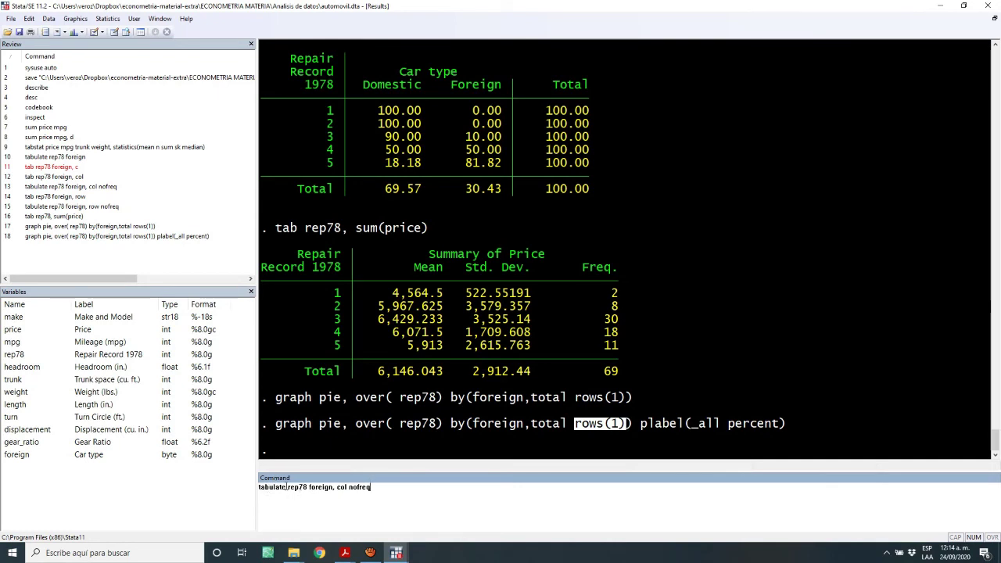
click(289, 485)
key(BackSpace)
key(BackSpace)
key(BackSpace)
key(BackSpace)
key(BackSpace)
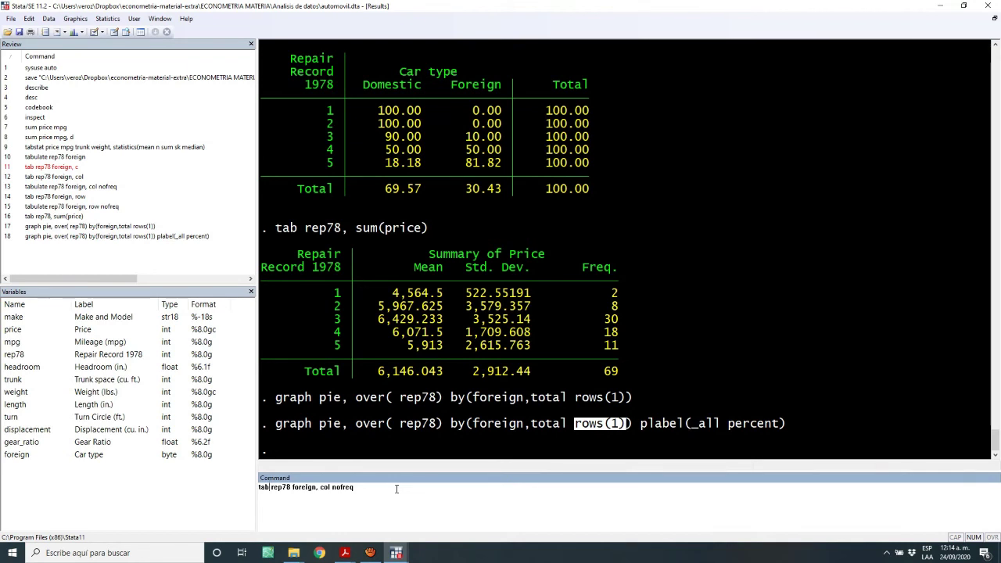
key(Return)
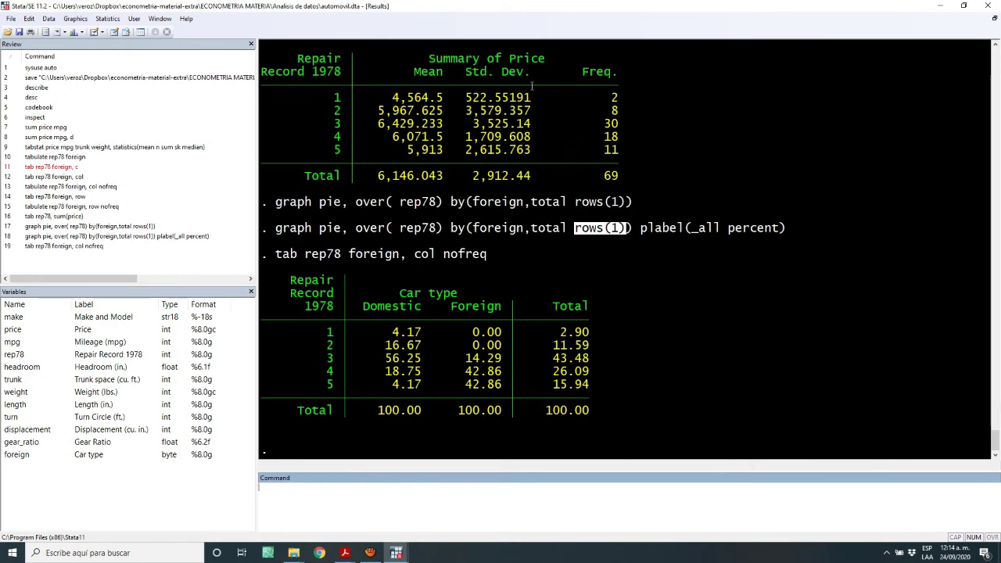
Place the graph window beside the column-percentage table and compare the row for repair record 1 with the pie charts
click(527, 381)
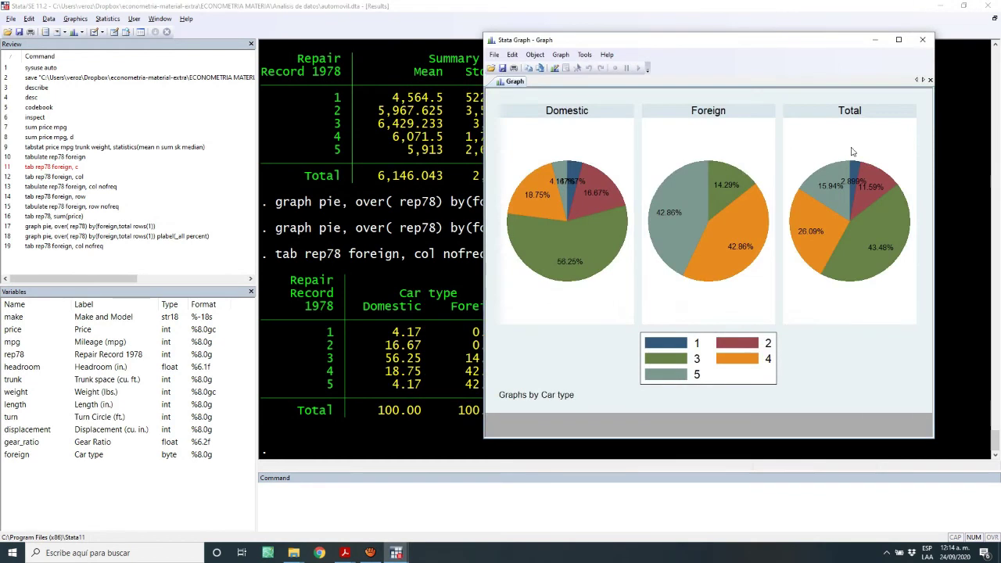
drag(750, 44, 866, 130)
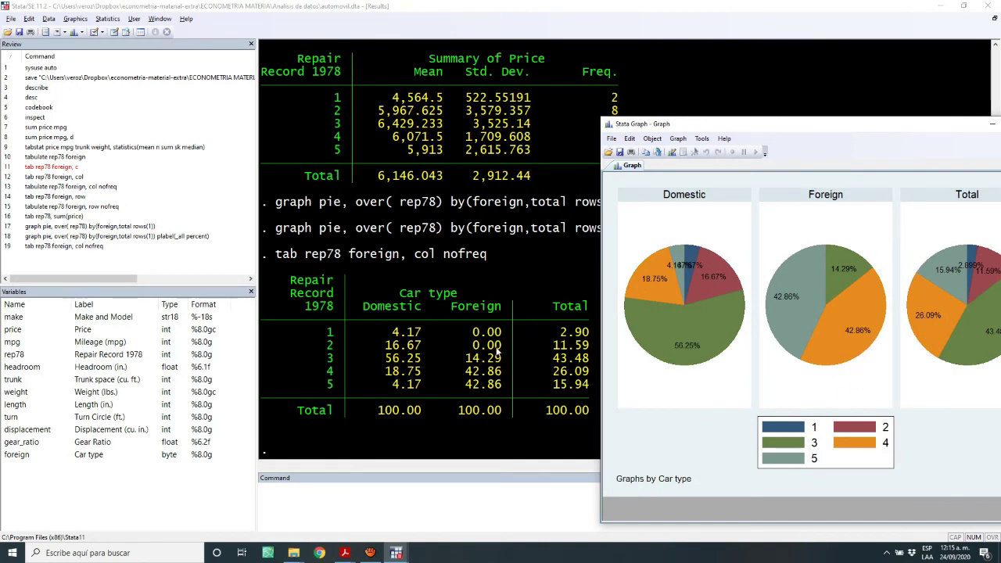
drag(319, 331, 517, 338)
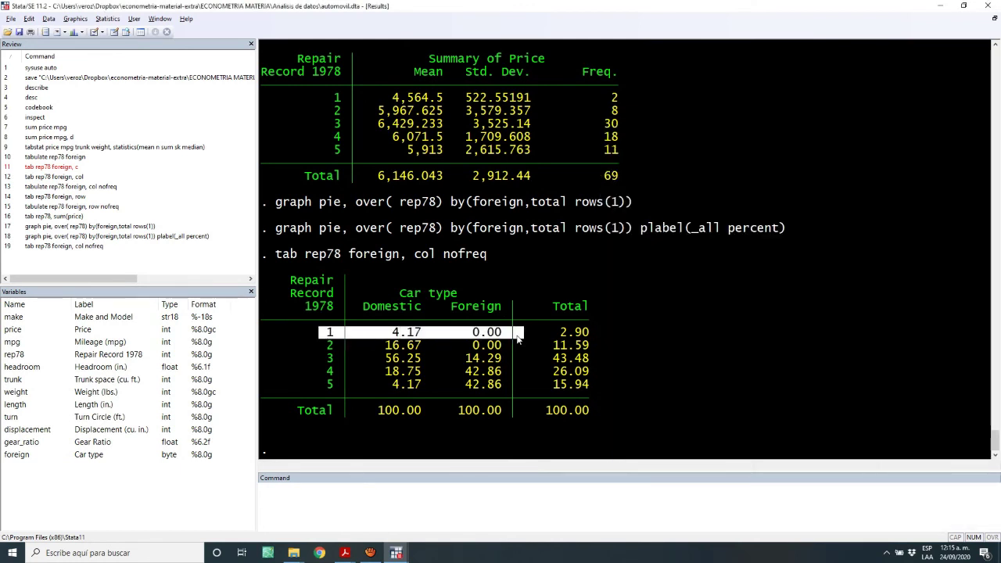
key(alt+Tab)
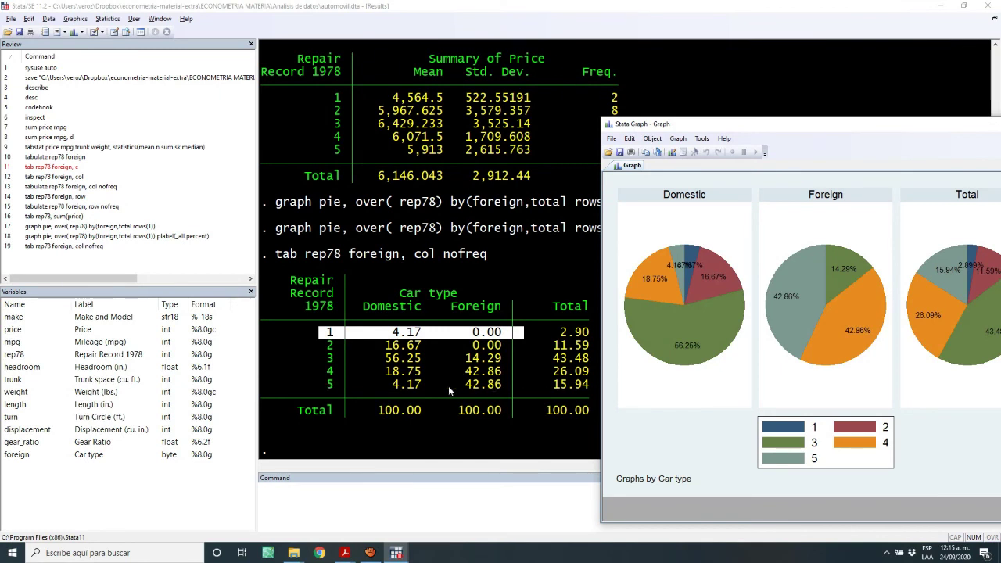
Compare the foreign-car percentage for repair record 5 in the table with the pie charts, with all three charts in view
drag(465, 386, 510, 386)
key(alt+Tab)
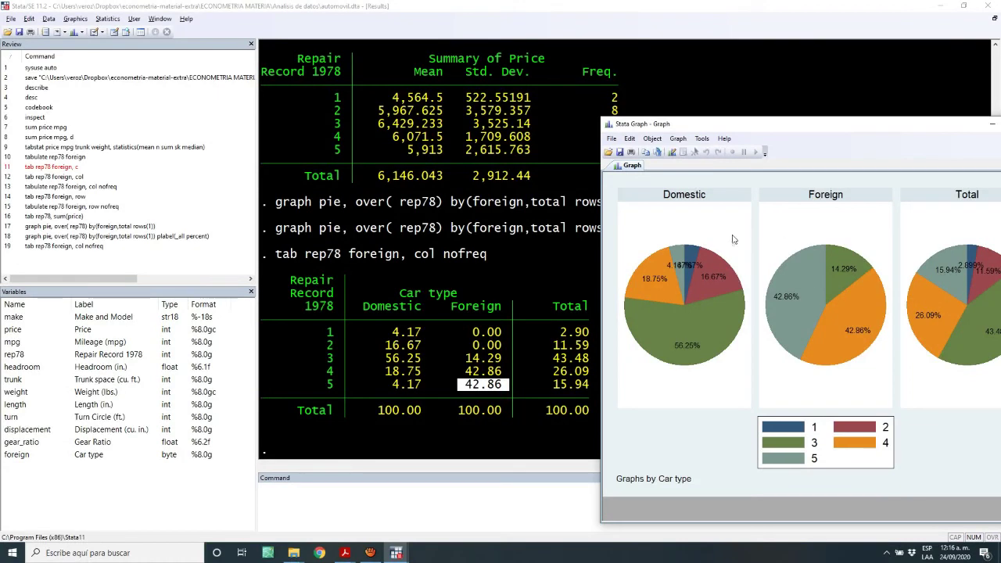
drag(772, 119, 782, 83)
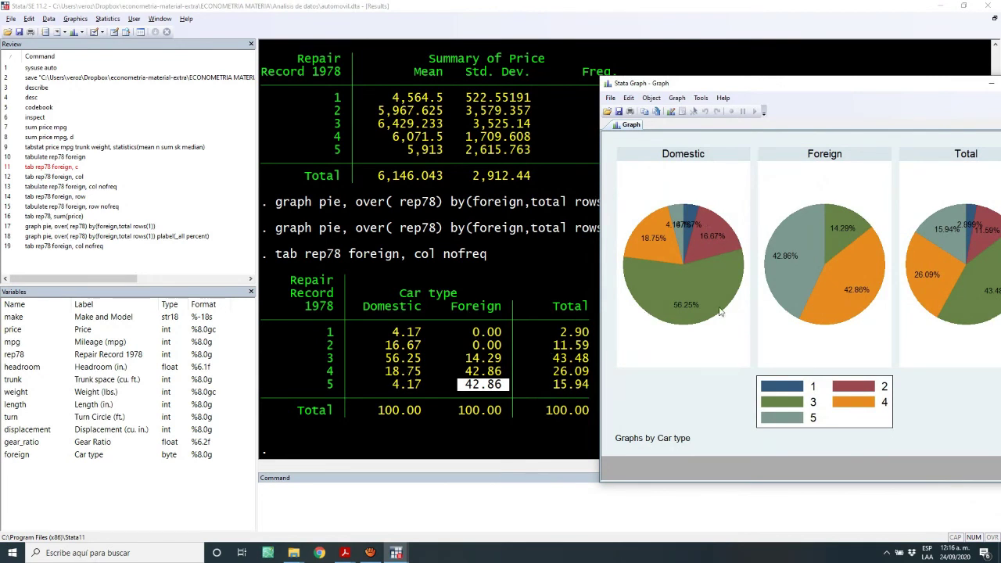
drag(867, 85, 809, 82)
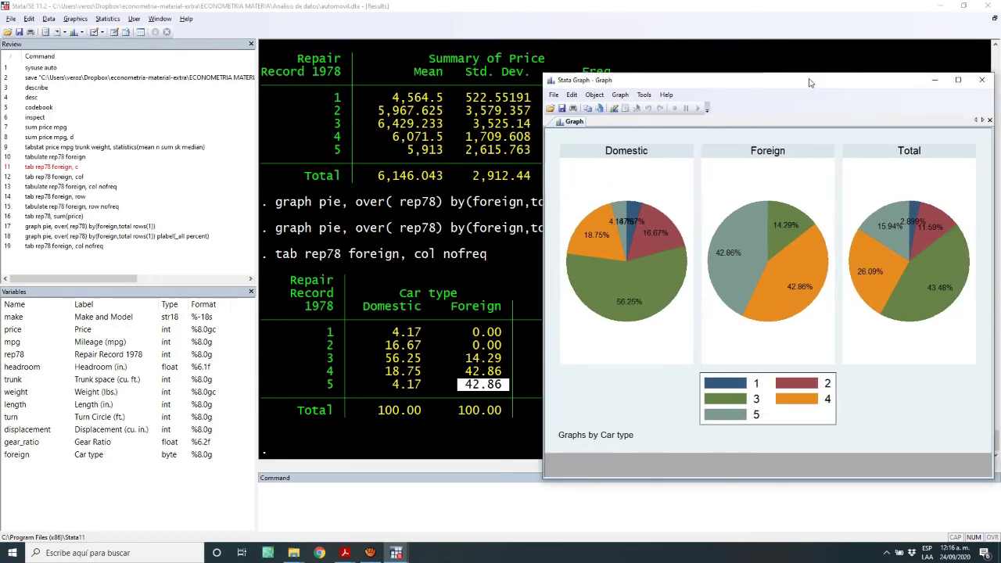
Close the graph window and recall the graph pie command with plabel(_all percent) from the command history
click(982, 81)
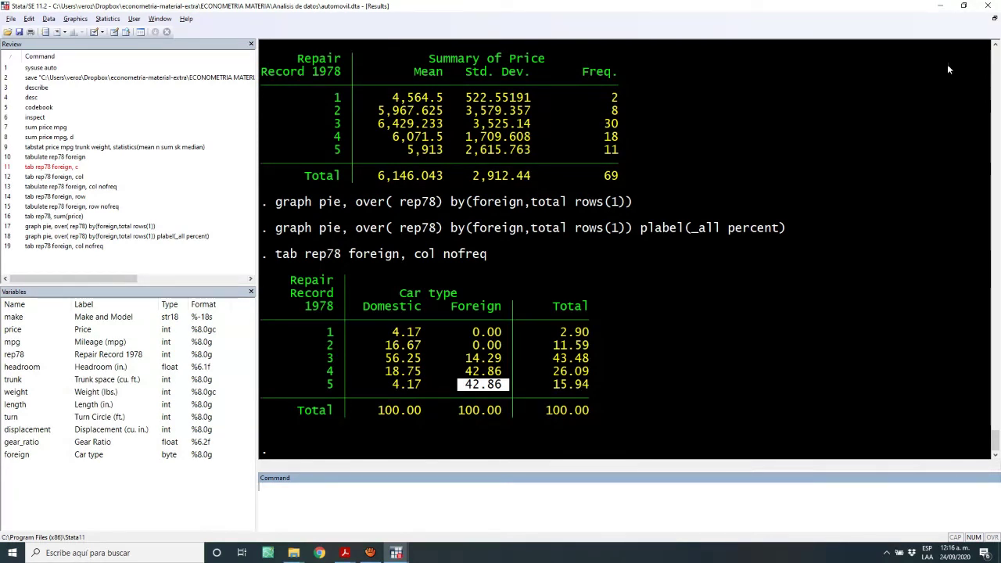
click(61, 236)
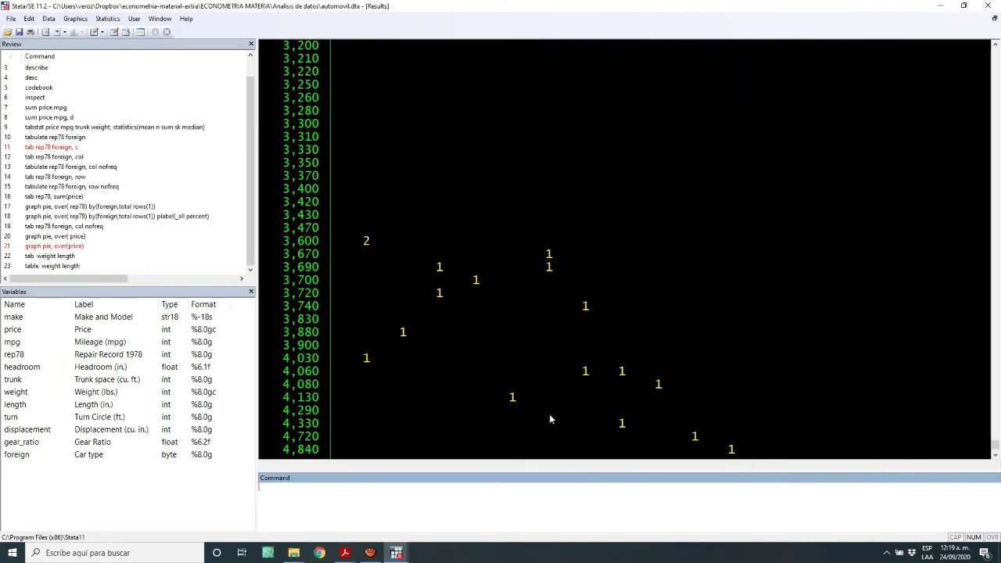
Copy the command scatter mpg weight from the do-file and run it
key(ctrl+9)
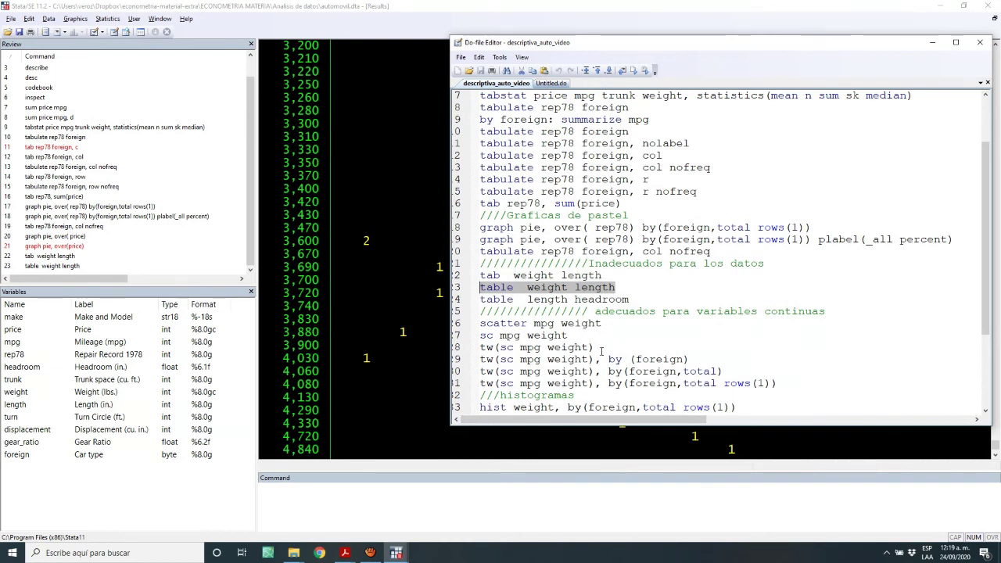
drag(606, 324, 480, 322)
key(ctrl+c)
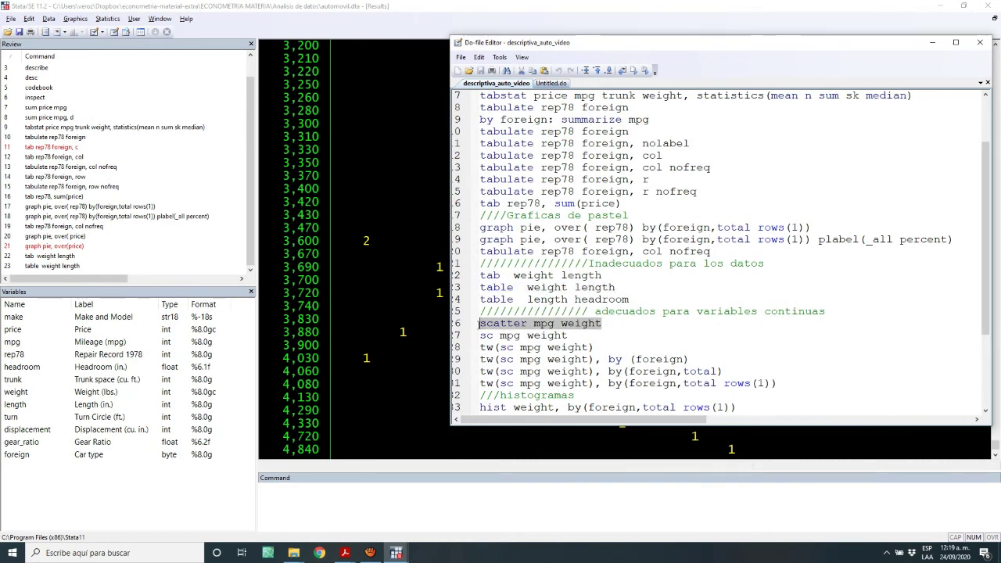
click(485, 522)
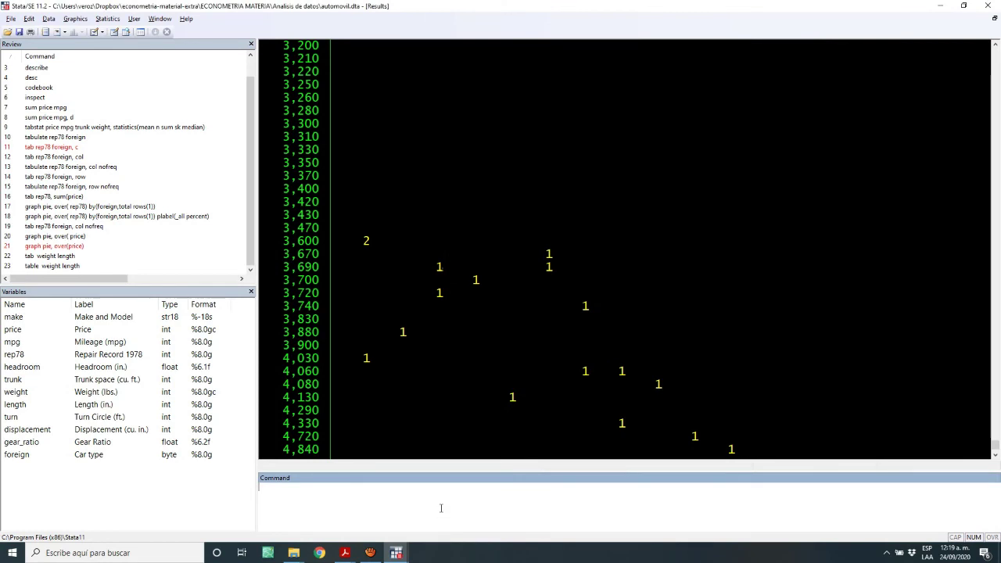
key(ctrl+v)
key(Return)
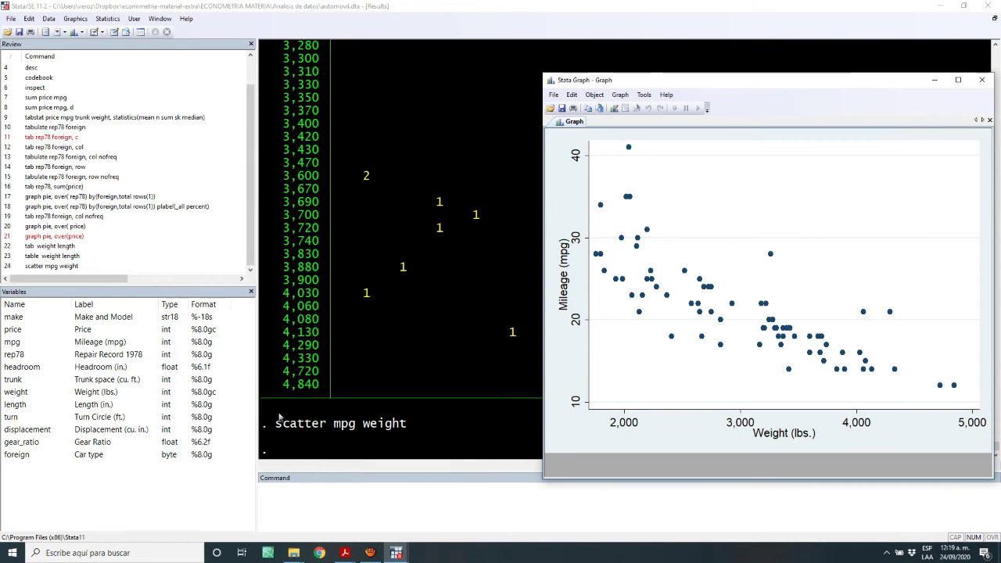
Recall the scatter mpg weight command, shorten scatter to sc, and run it
click(37, 269)
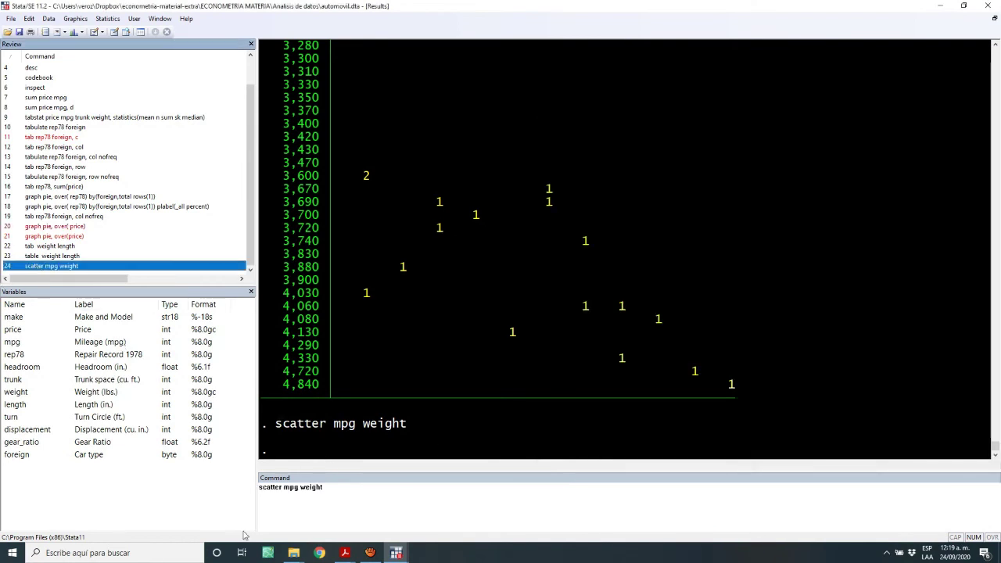
click(283, 489)
key(BackSpace)
key(BackSpace)
key(BackSpace)
key(BackSpace)
key(BackSpace)
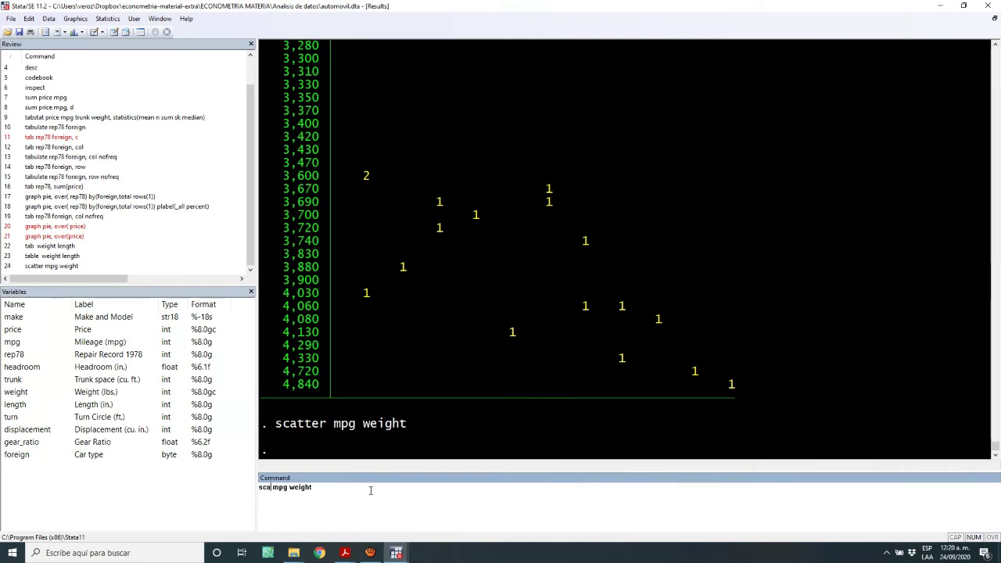
key(Return)
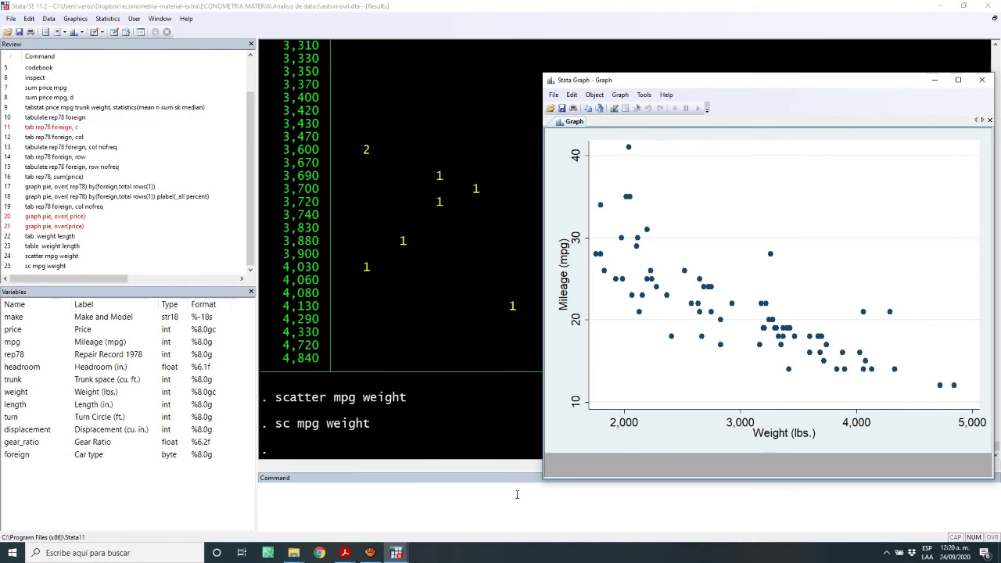
Copy the command tw(sc mpg weight) from the do-file into the command line
click(82, 475)
key(alt+Tab)
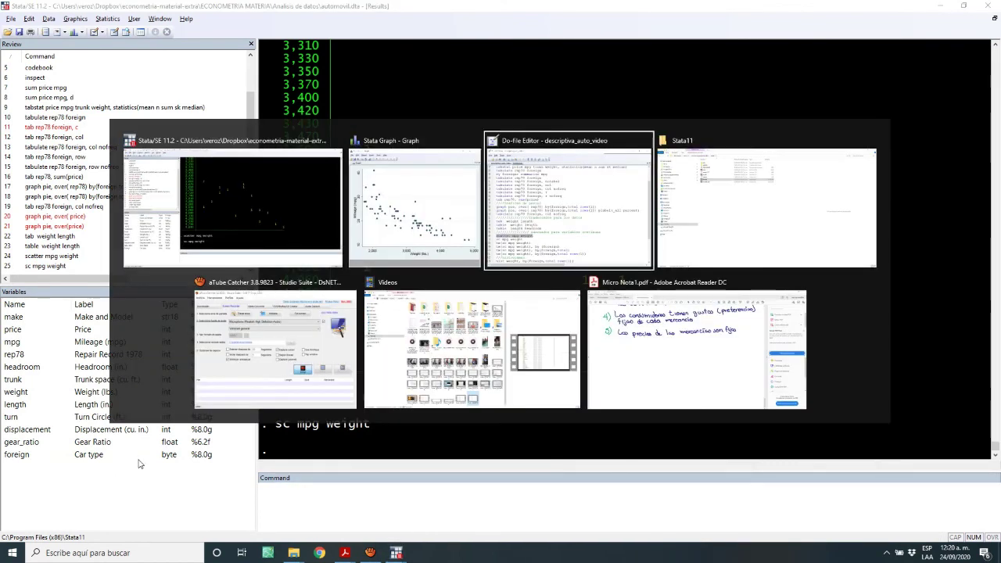
key(alt+Tab)
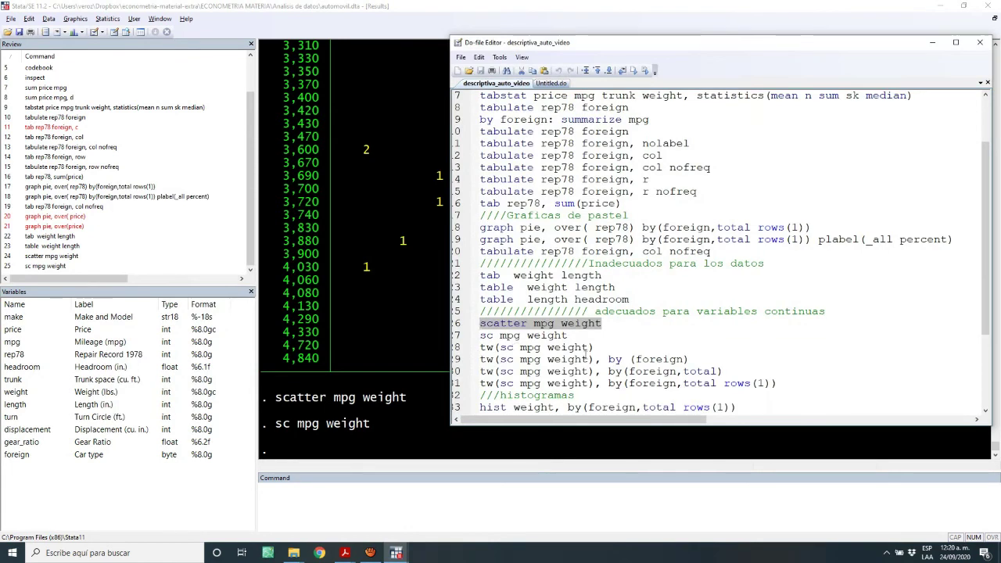
drag(598, 348, 479, 352)
key(ctrl+c)
click(400, 443)
key(ctrl+v)
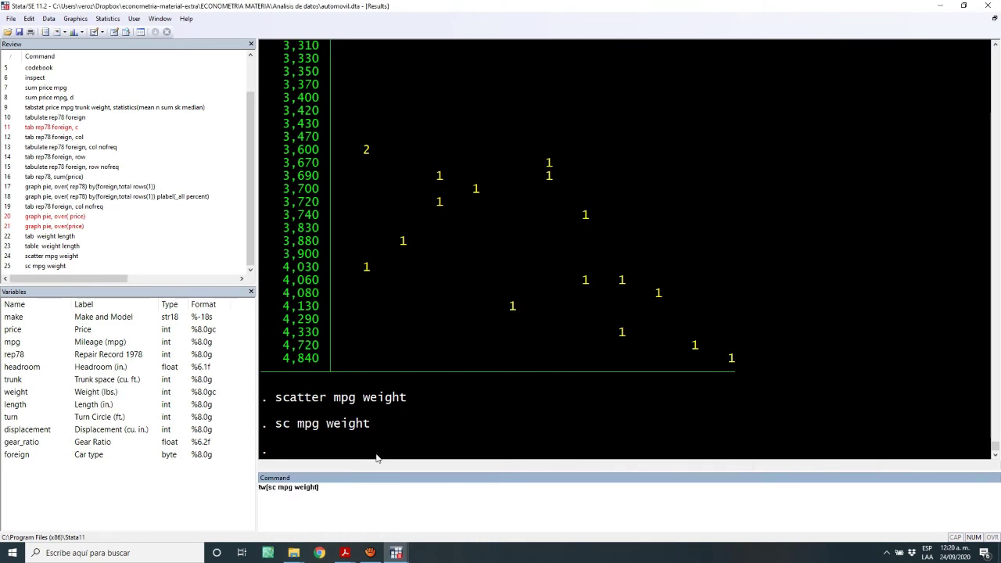
Copy tw(sc mpg weight), by (foreign) from the do-file and put it in the command line in place of the pending command
key(alt+Tab)
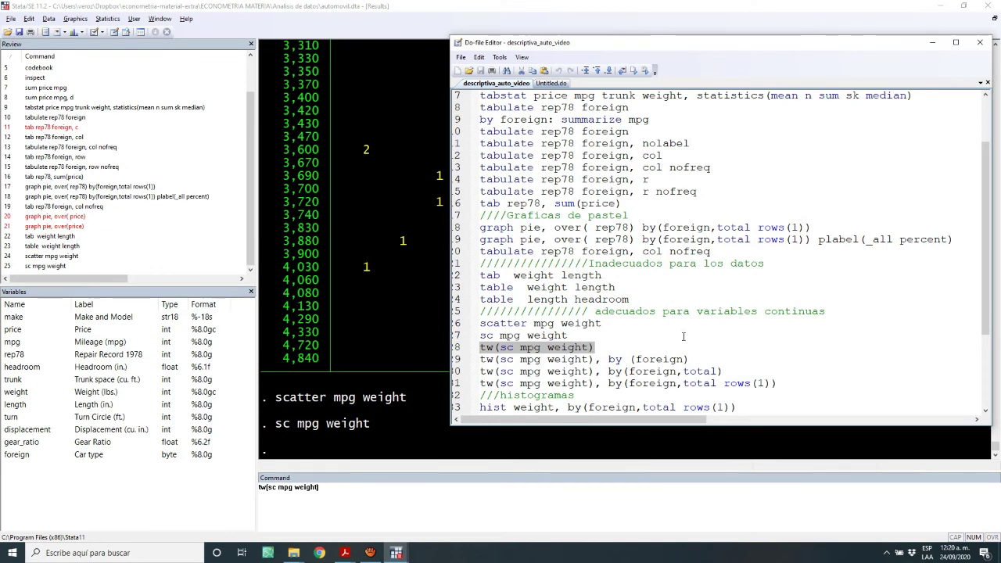
click(694, 360)
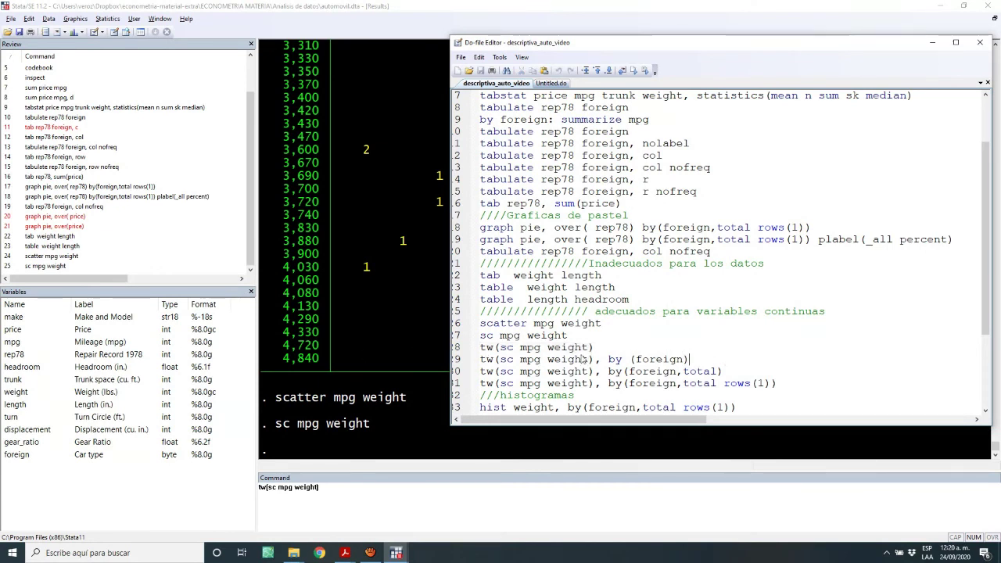
key(shift+Left)
key(shift+Left)
key(shift+Left)
key(shift+Left)
key(shift+Left)
key(shift+Left)
key(shift+Left)
key(shift+Home)
key(ctrl+c)
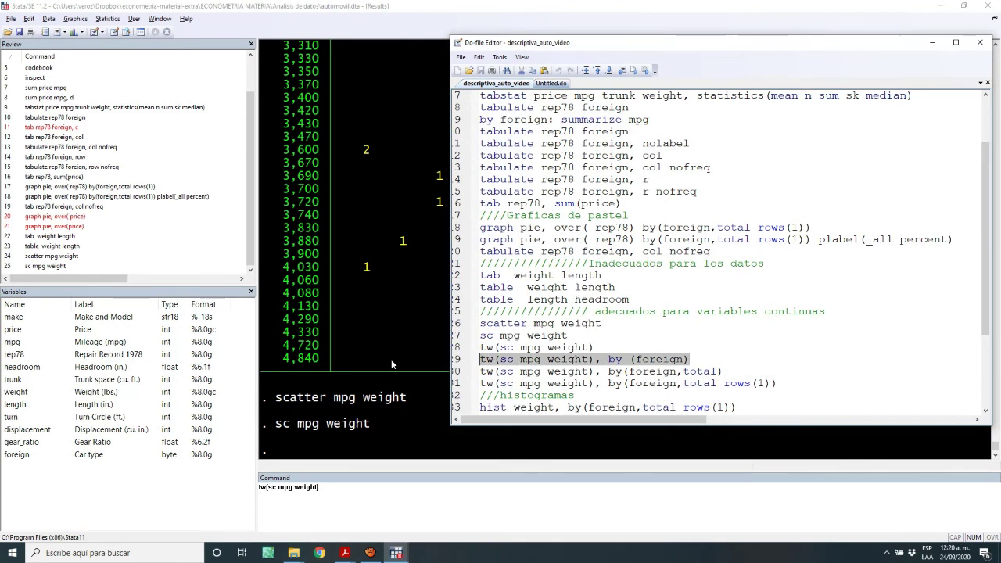
click(390, 359)
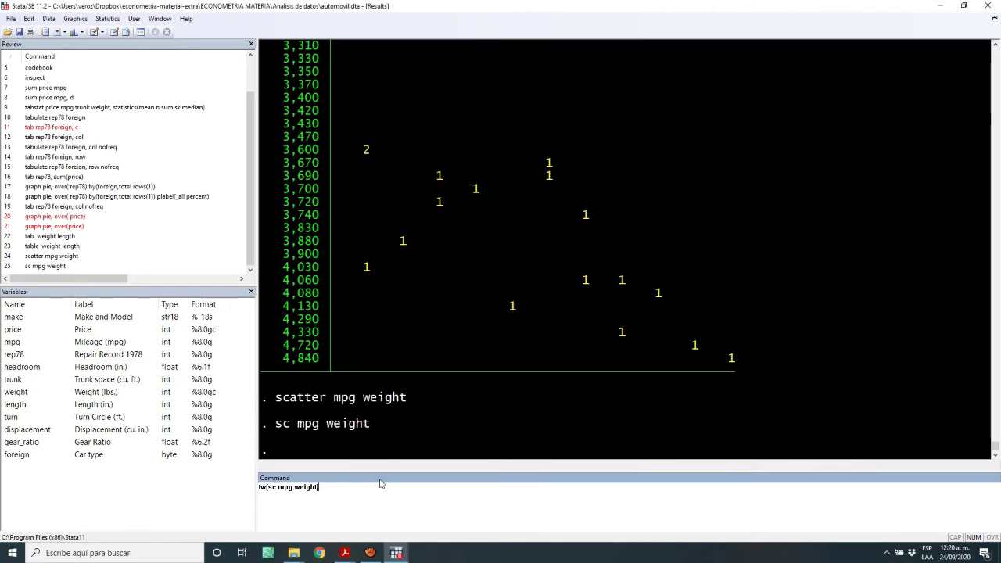
key(ctrl+v)
Bring the existing mpg–weight scatter plot into view and run the pending command to split it by car type
mouse_move(396, 553)
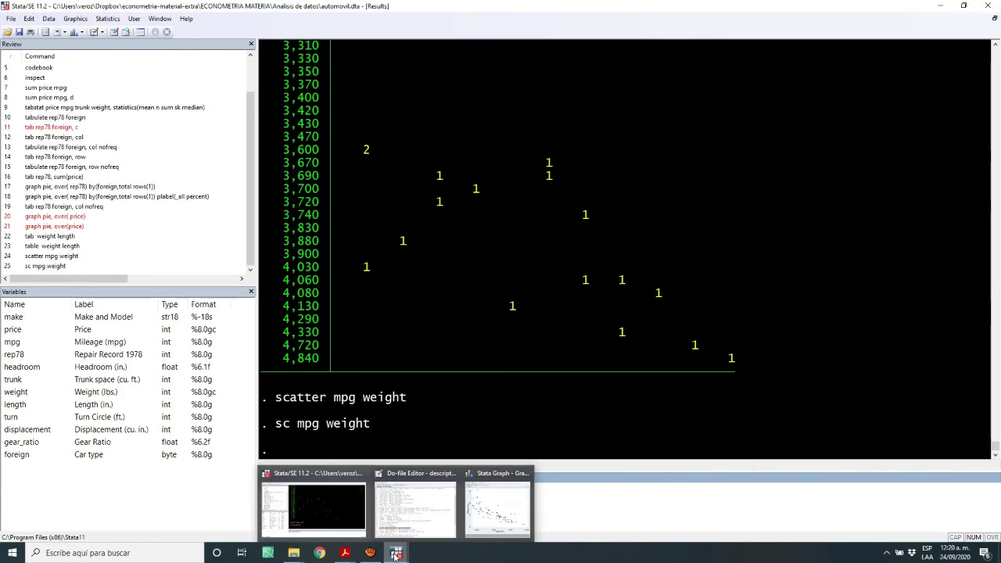
click(492, 518)
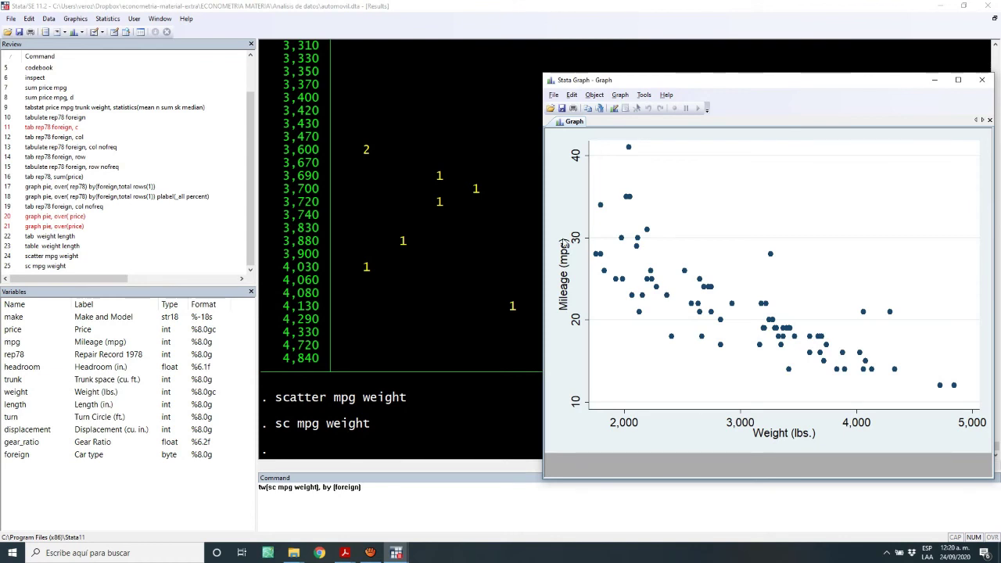
click(428, 488)
key(Return)
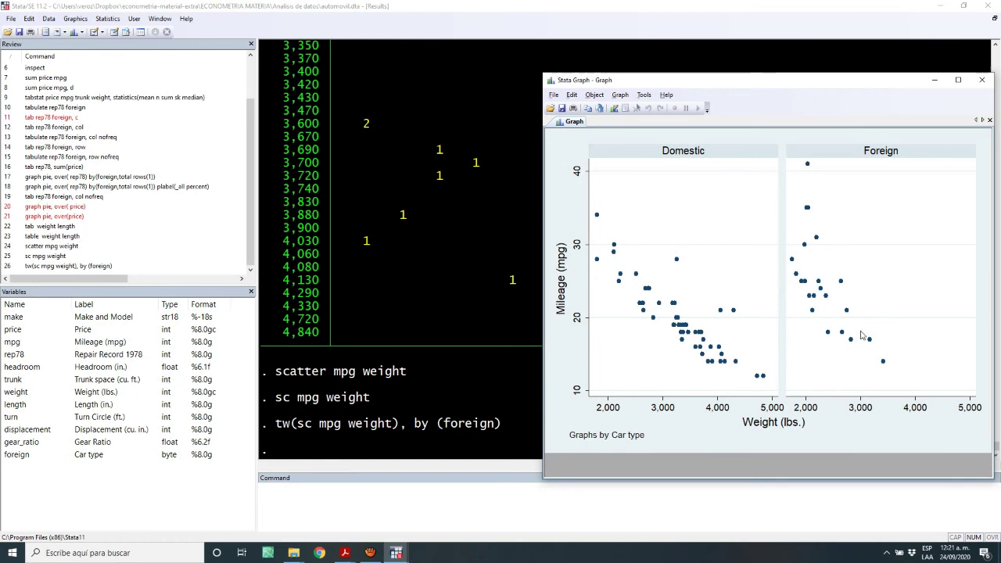
Copy tw(sc mpg weight), by(foreign,total) from the do-file, run it, and move the graph window off the results
key(alt+F4)
key(alt+Tab)
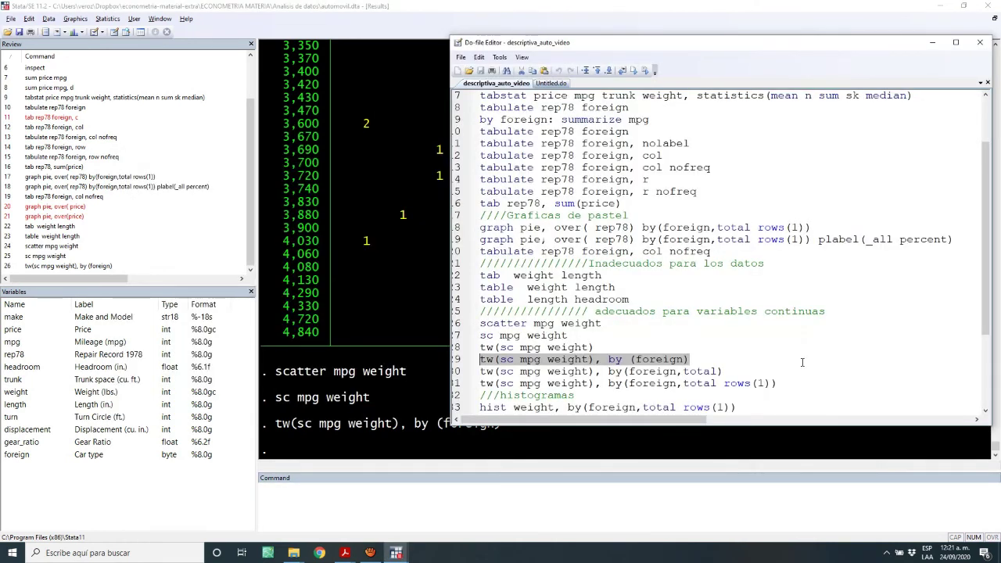
click(730, 371)
drag(730, 371, 476, 373)
key(ctrl+c)
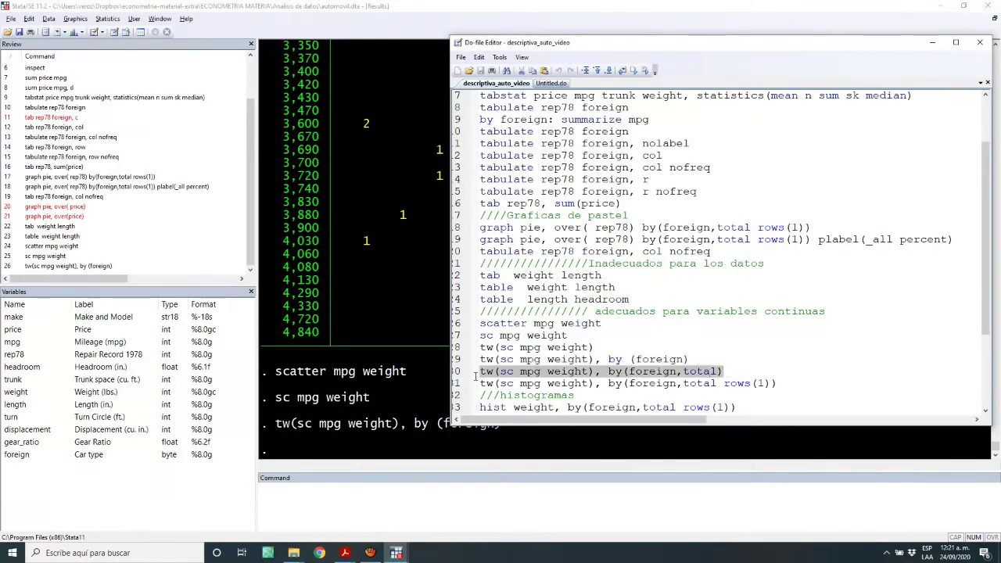
key(ctrl+d)
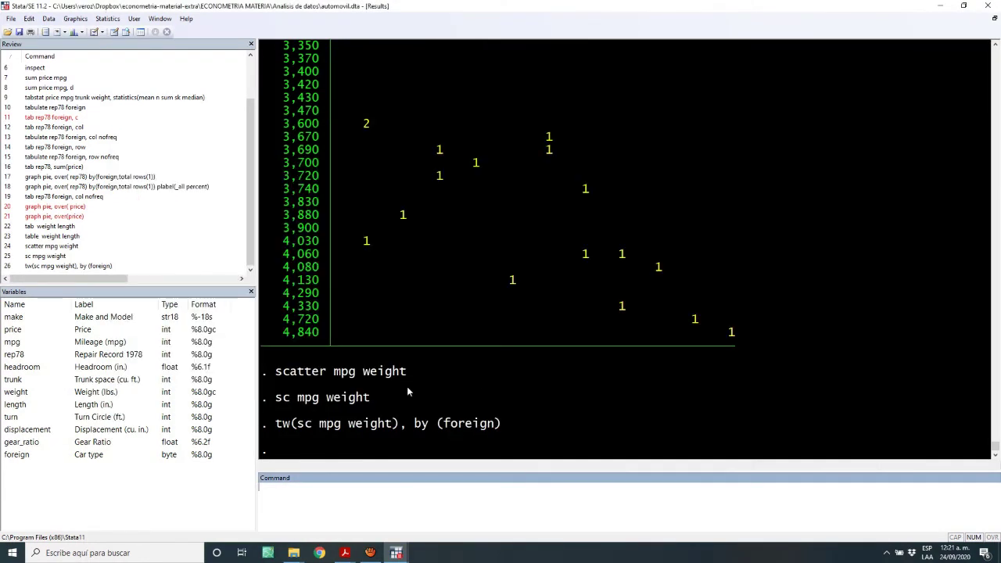
key(ctrl+v)
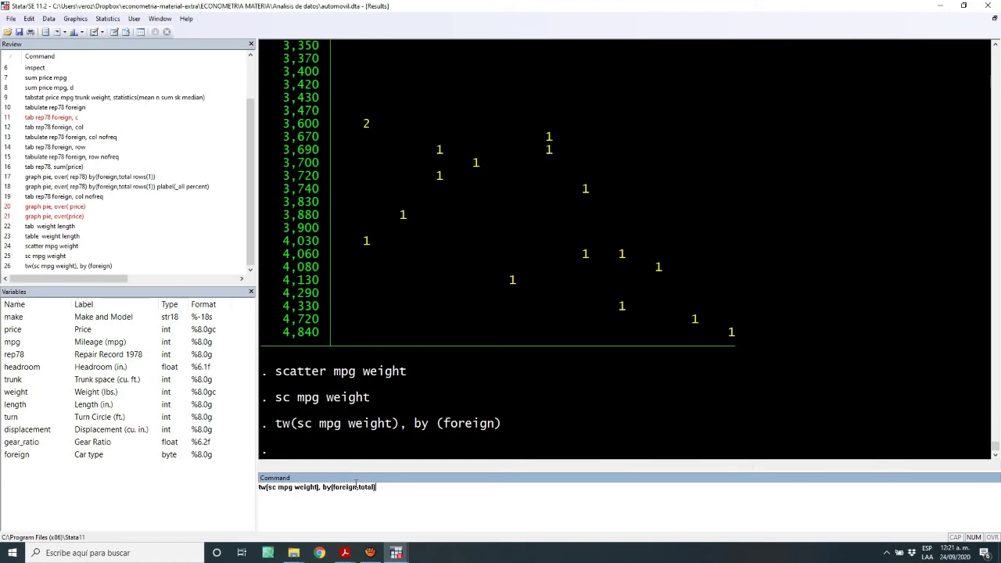
key(Return)
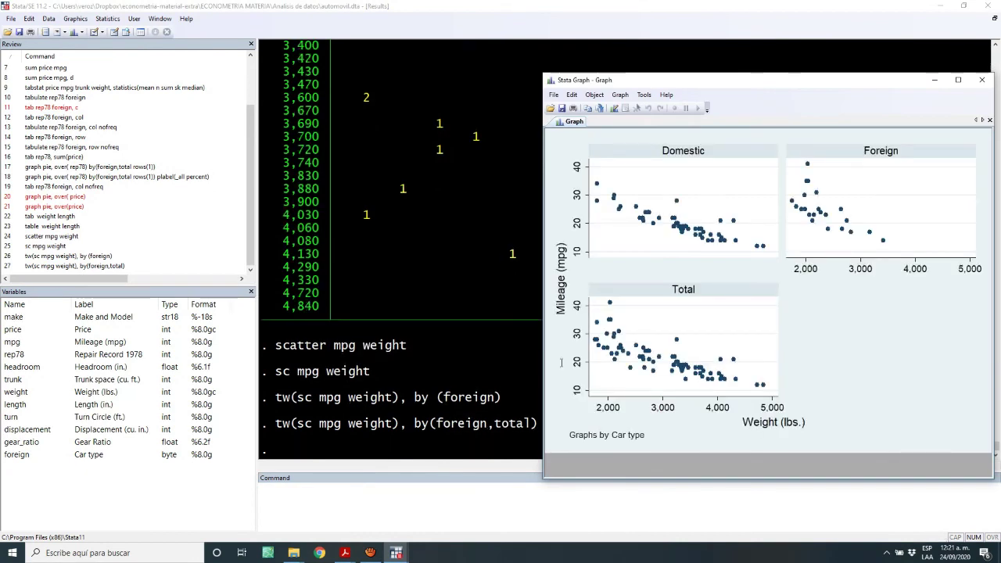
drag(740, 80, 615, 34)
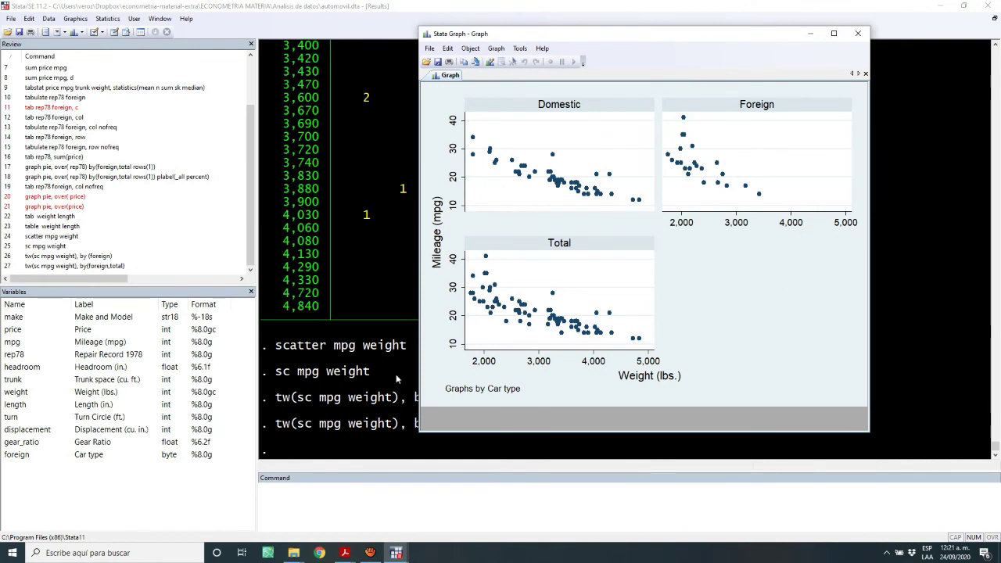
Recall the by(foreign,total) scatter command, add row(1) after total, and run it to place the three plots in one row
click(126, 267)
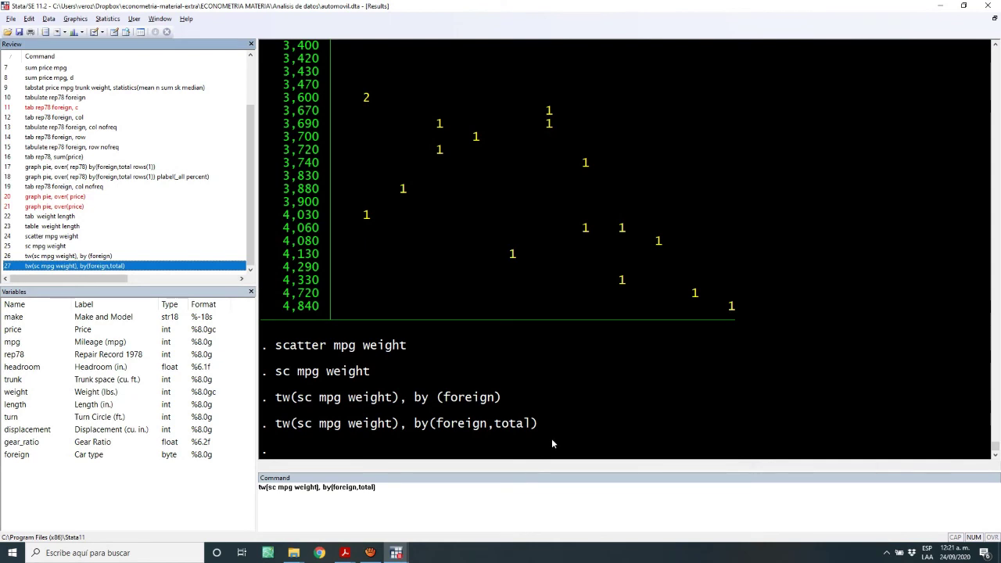
key(alt+Tab)
key(alt)
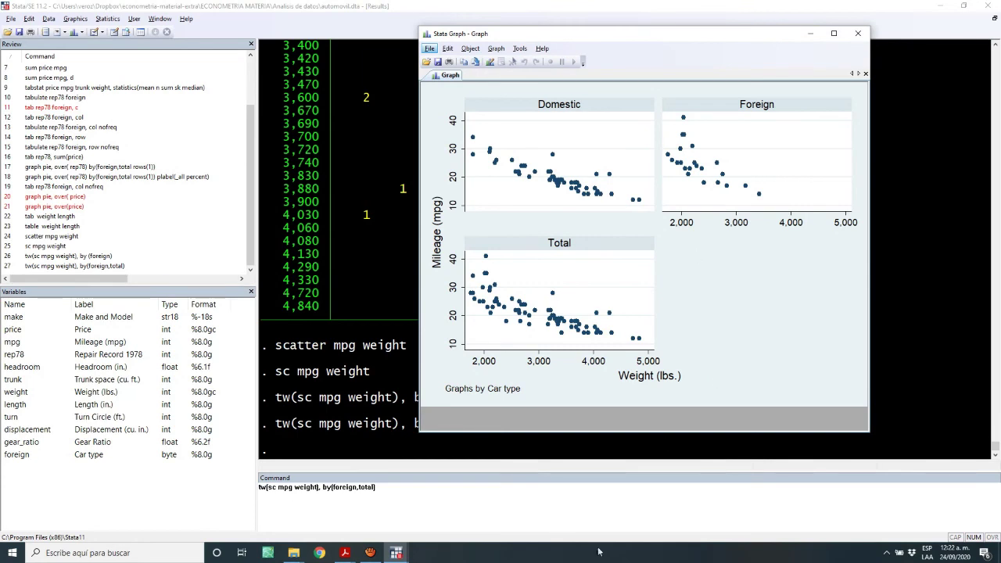
click(353, 494)
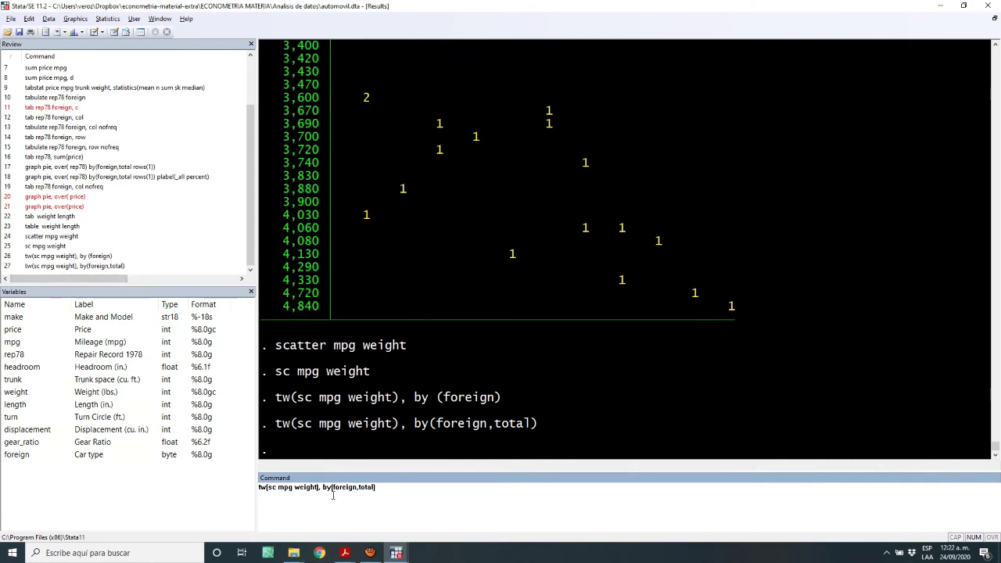
click(376, 487)
text(row)
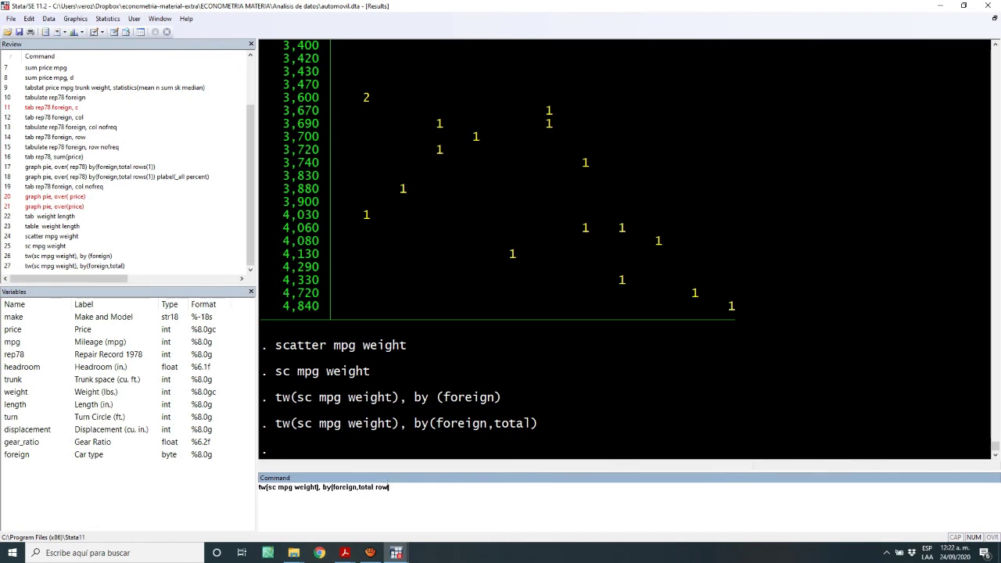
text((1)
key(Return)
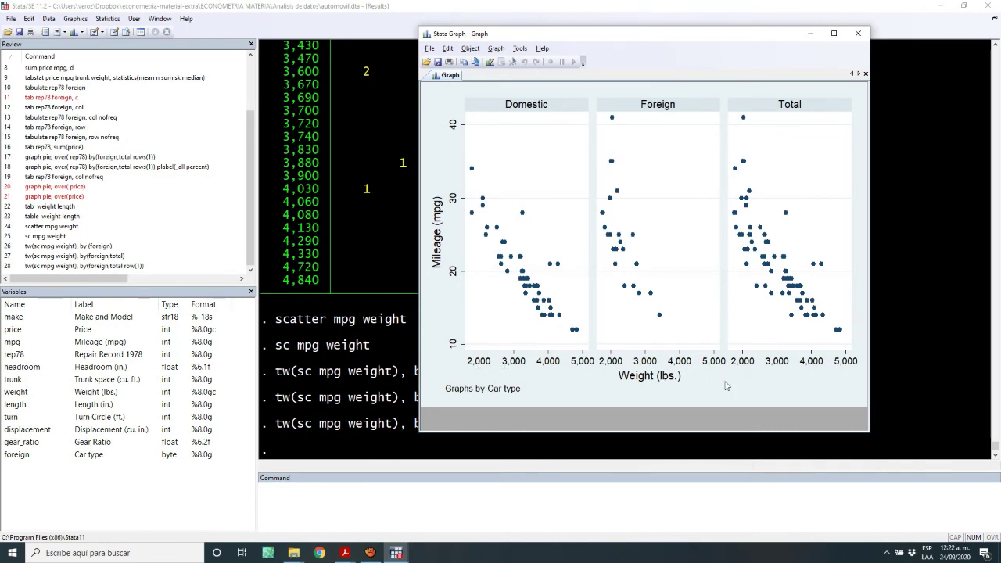
Copy hist weight, by(foreign,total rows(1)) from the histogram section of the do-file and run it
key(alt+Tab)
key(alt+Tab)
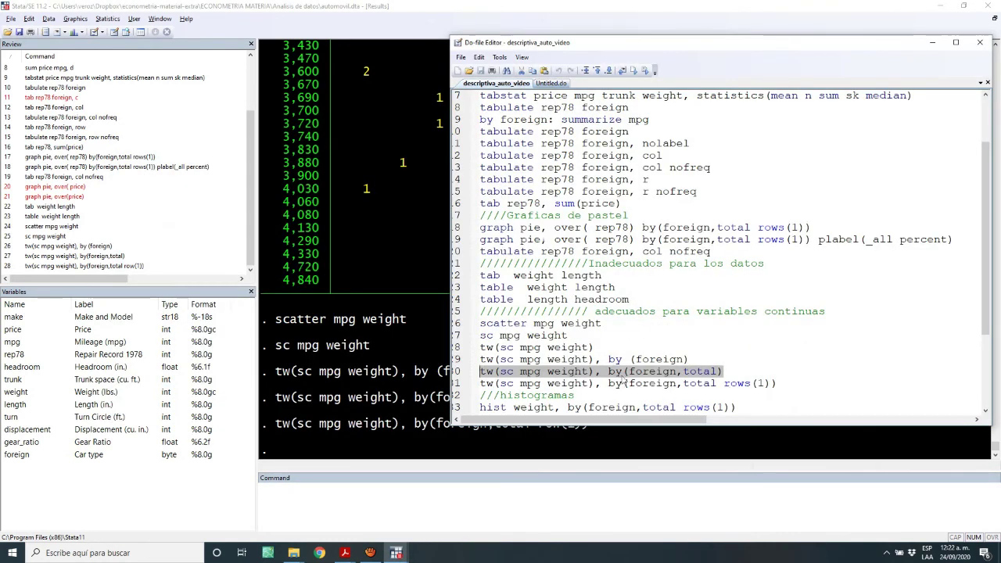
scroll(664, 375, down, 1)
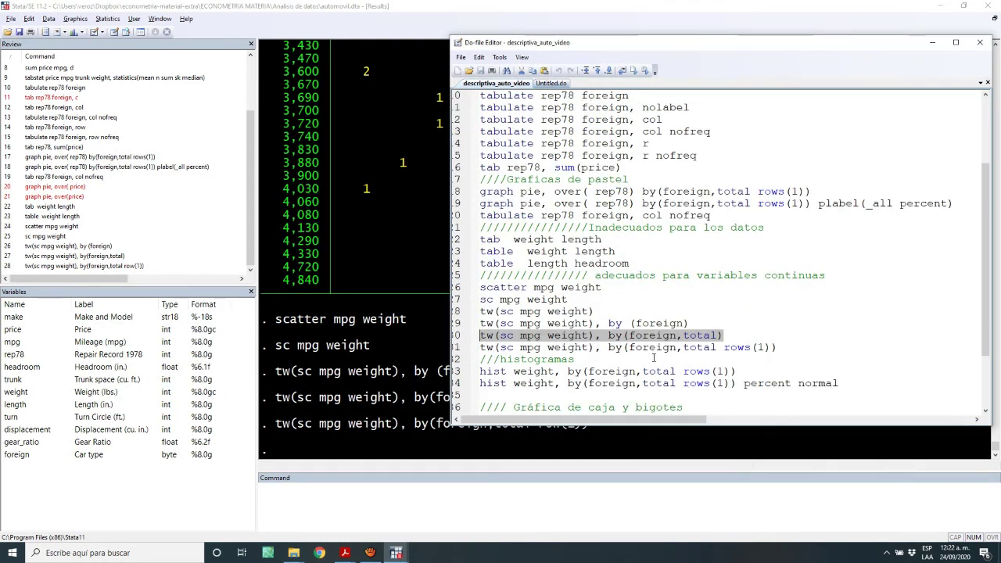
scroll(645, 357, down, 1)
key(alt+Tab)
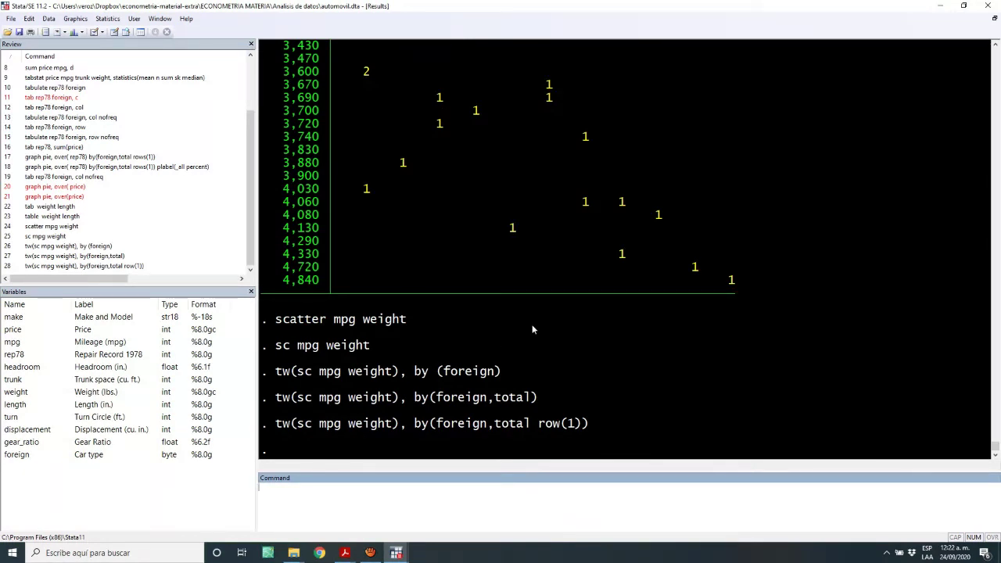
key(alt+Tab)
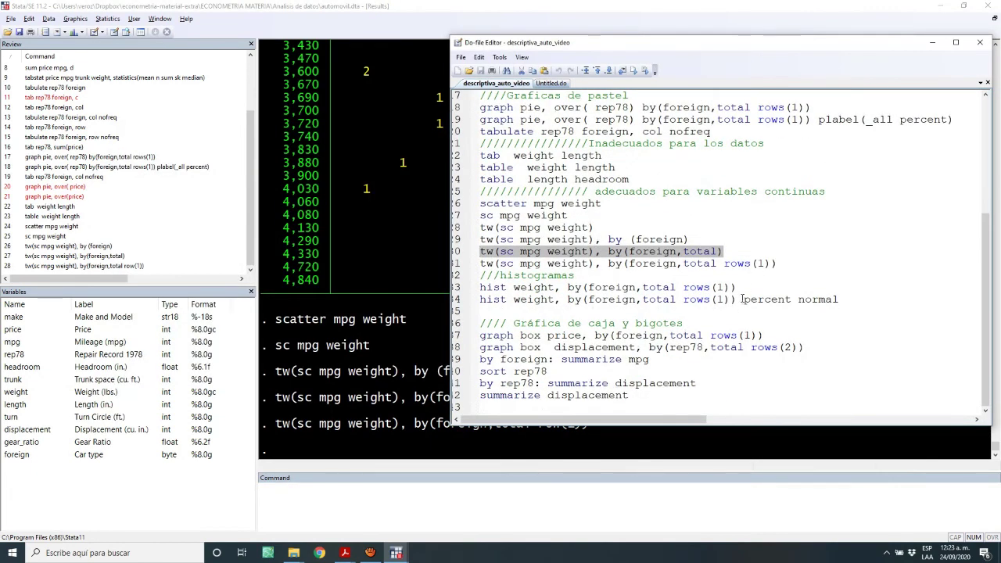
drag(738, 288, 384, 288)
key(ctrl+c)
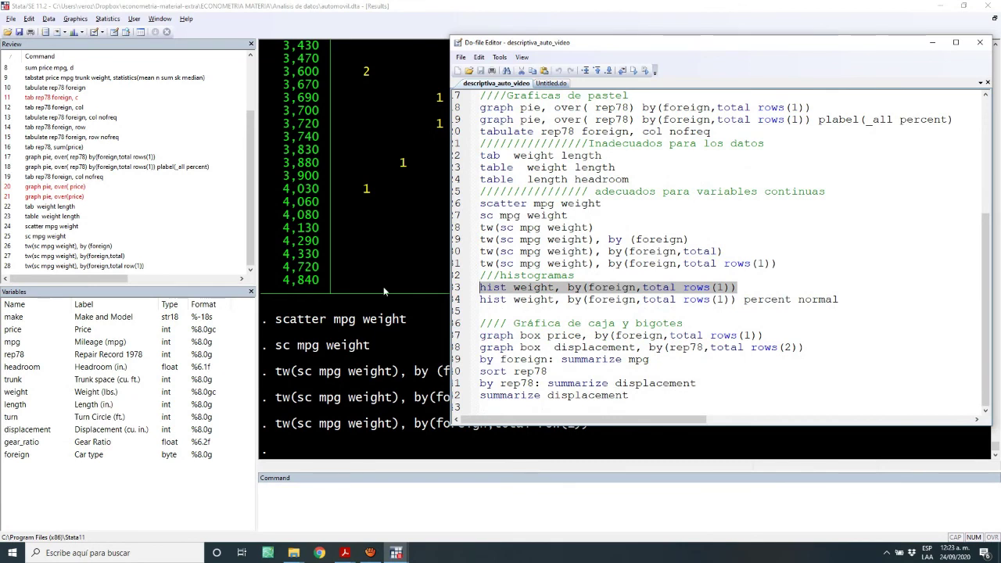
click(383, 294)
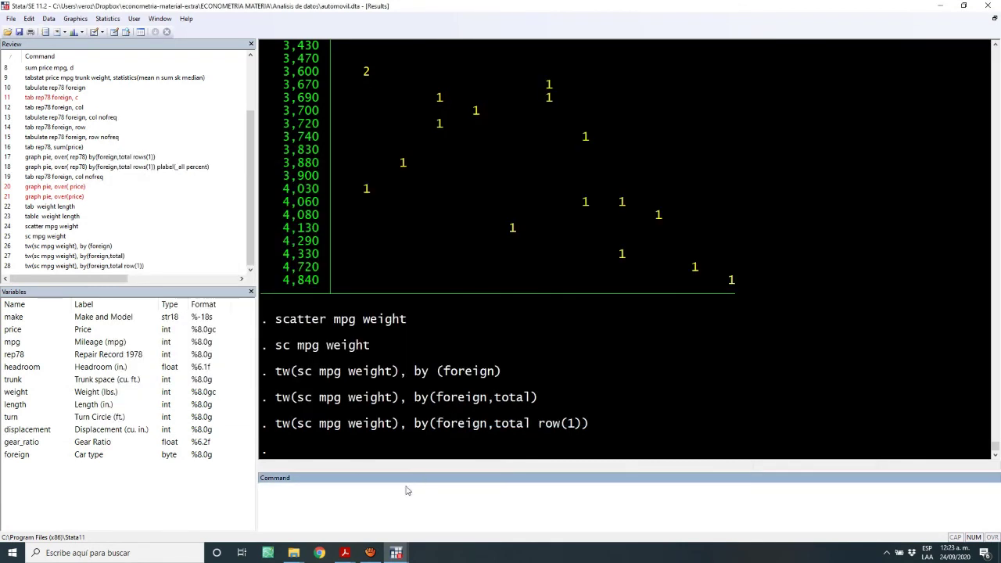
key(ctrl+v)
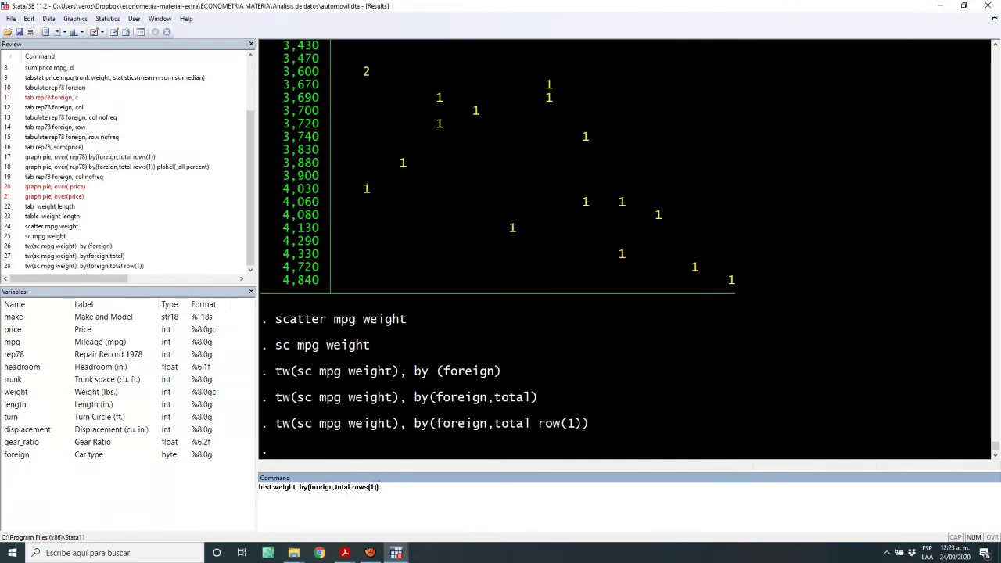
drag(380, 487, 349, 489)
click(529, 505)
key(Return)
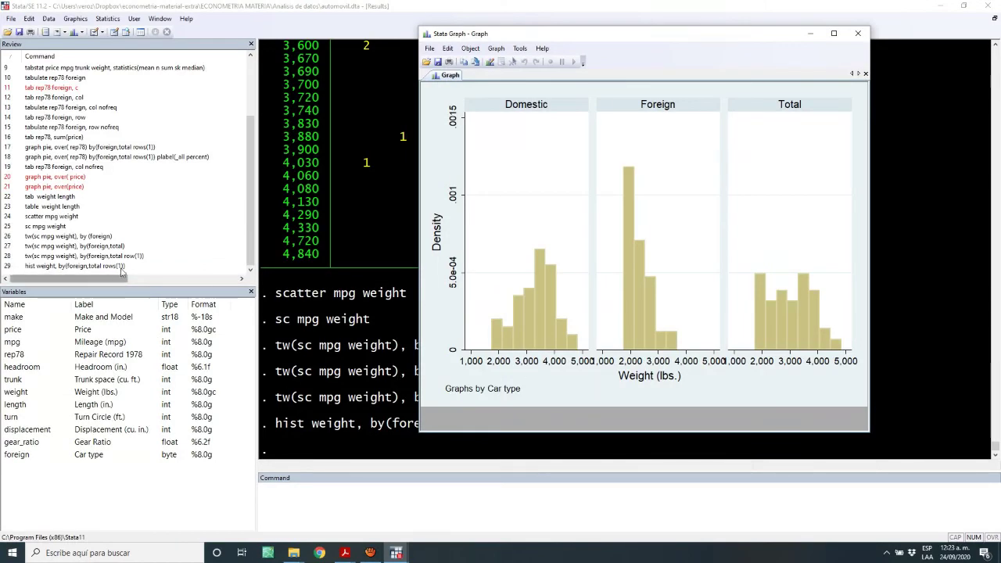
Replace the recalled histogram command with hist weight, by(foreign,total rows(1)) percent normal from the do-file and run it
click(157, 270)
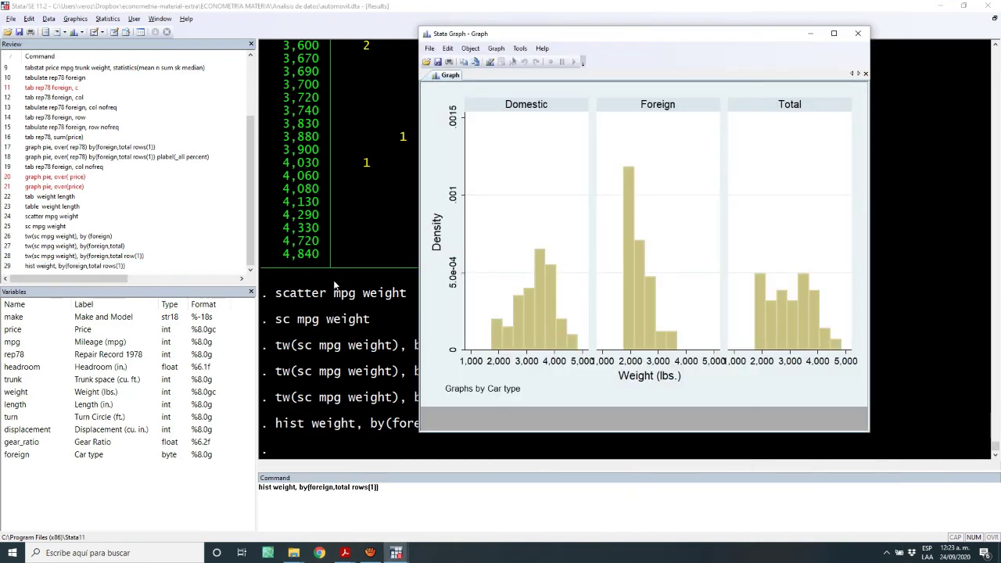
key(alt+Tab)
key(alt+Tab)
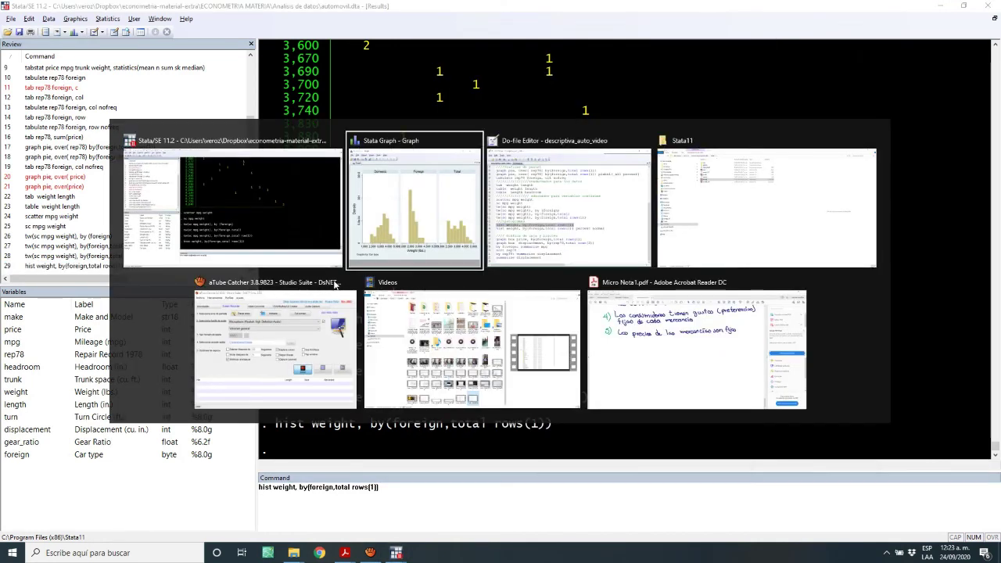
drag(841, 299, 480, 299)
key(ctrl+c)
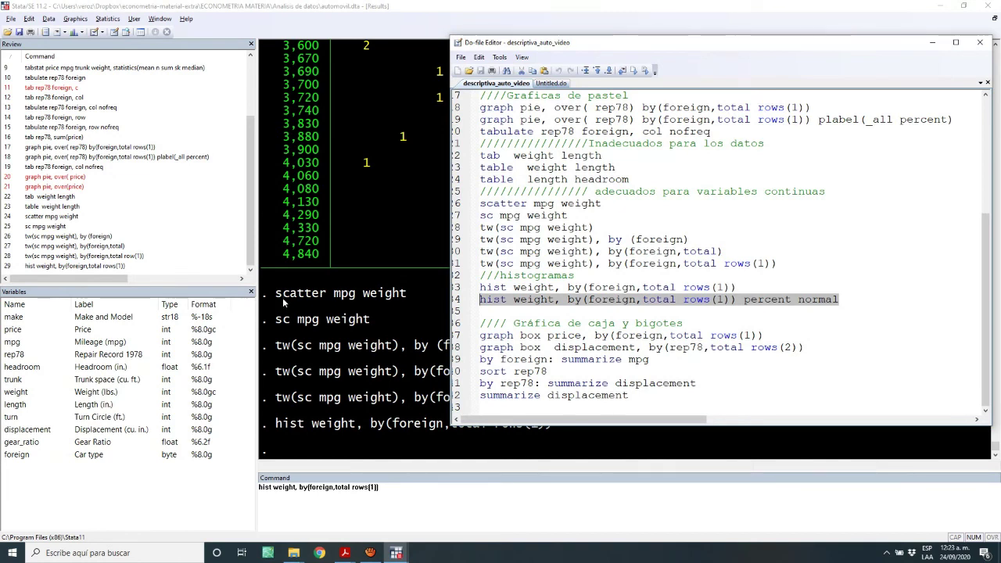
click(284, 303)
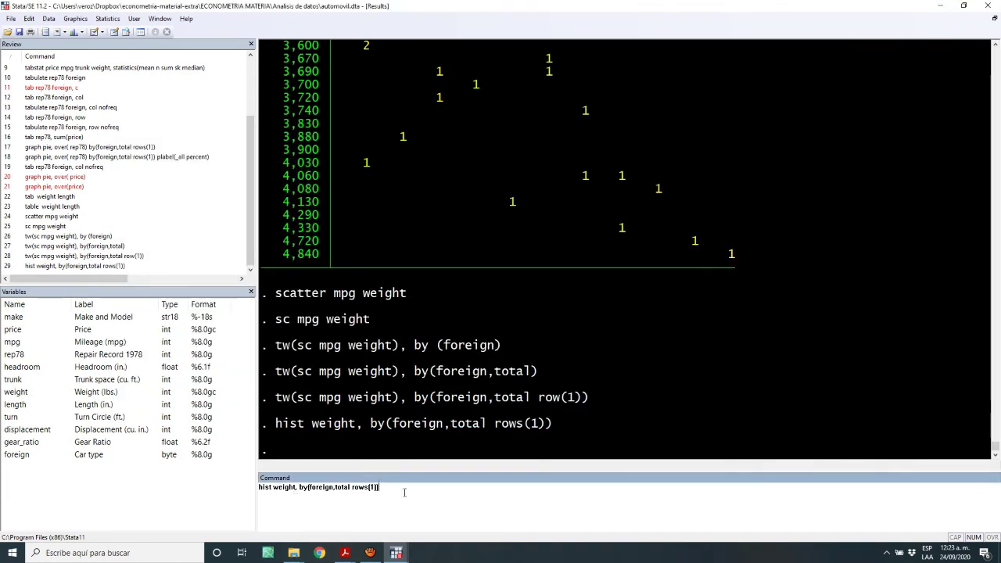
key(ctrl+a)
key(ctrl+v)
key(Return)
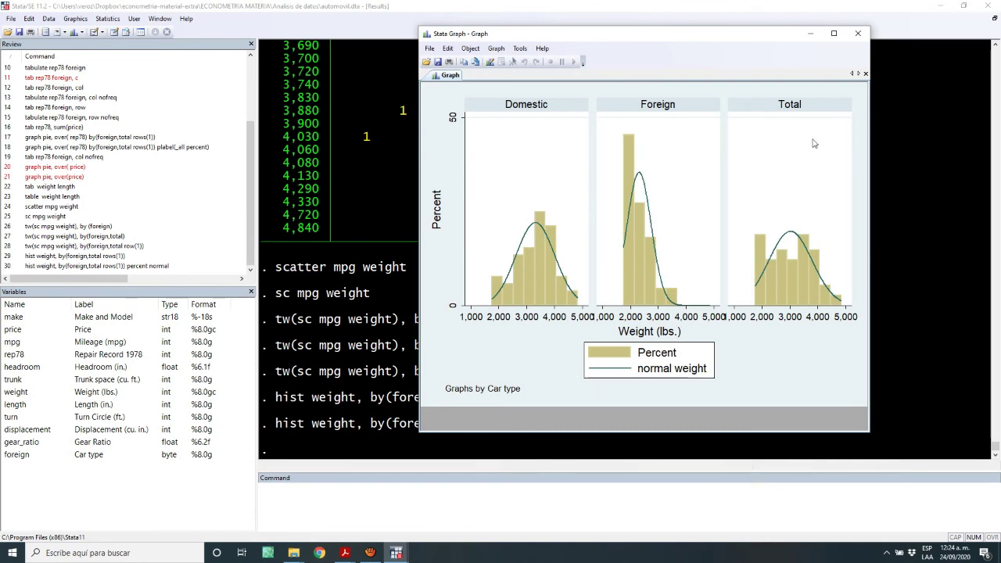
Copy graph box price, by(foreign,total rows(1)) from the box plot section of the do-file and run it
key(alt+Tab)
key(alt+Tab)
key(alt+Tab)
key(alt+Tab)
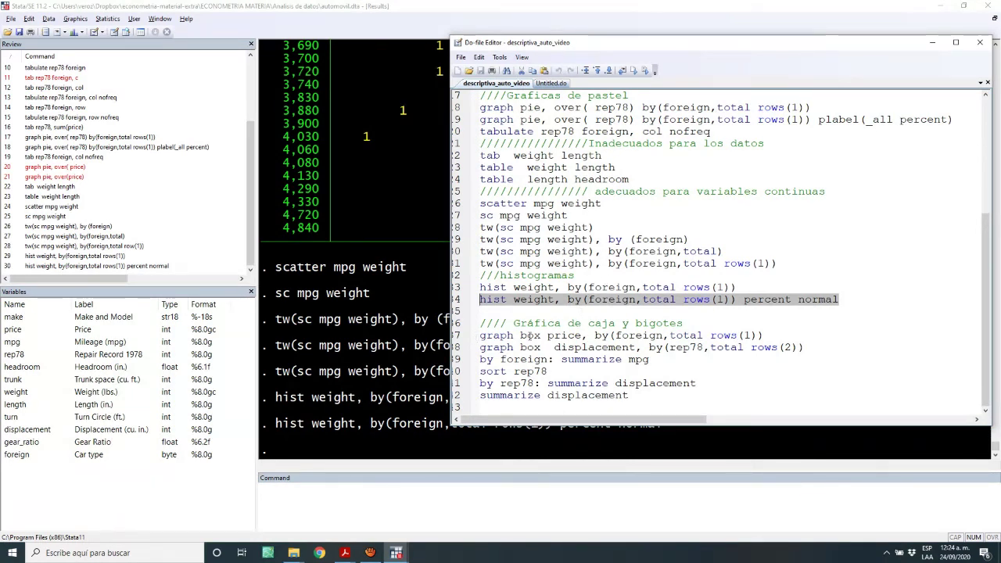
drag(792, 337, 375, 335)
key(ctrl+c)
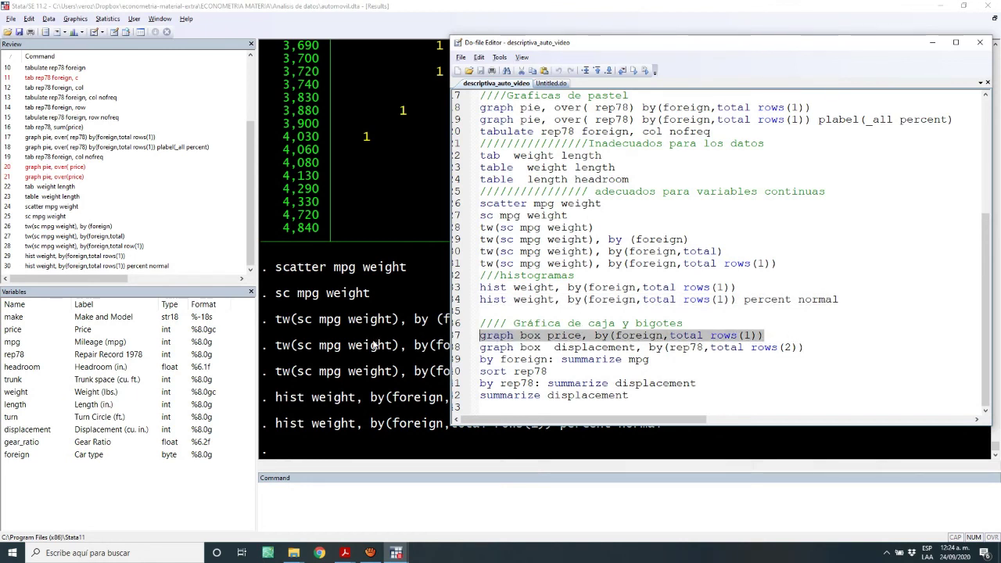
click(373, 342)
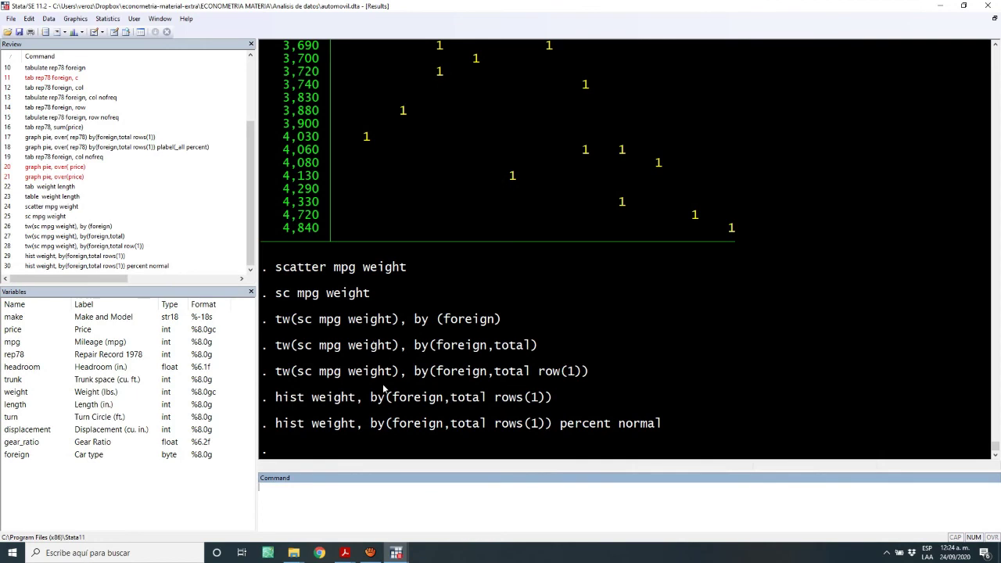
key(ctrl+v)
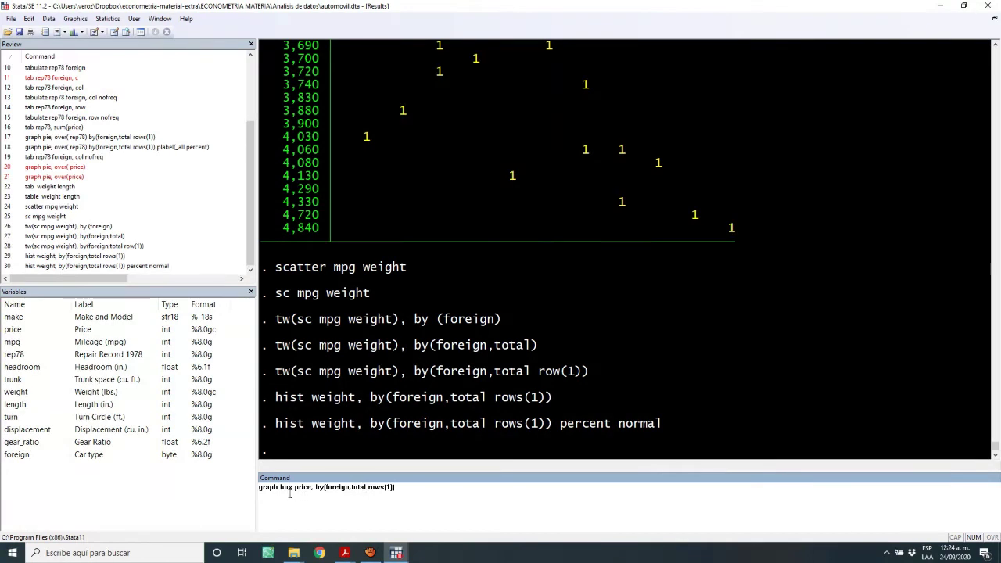
key(Return)
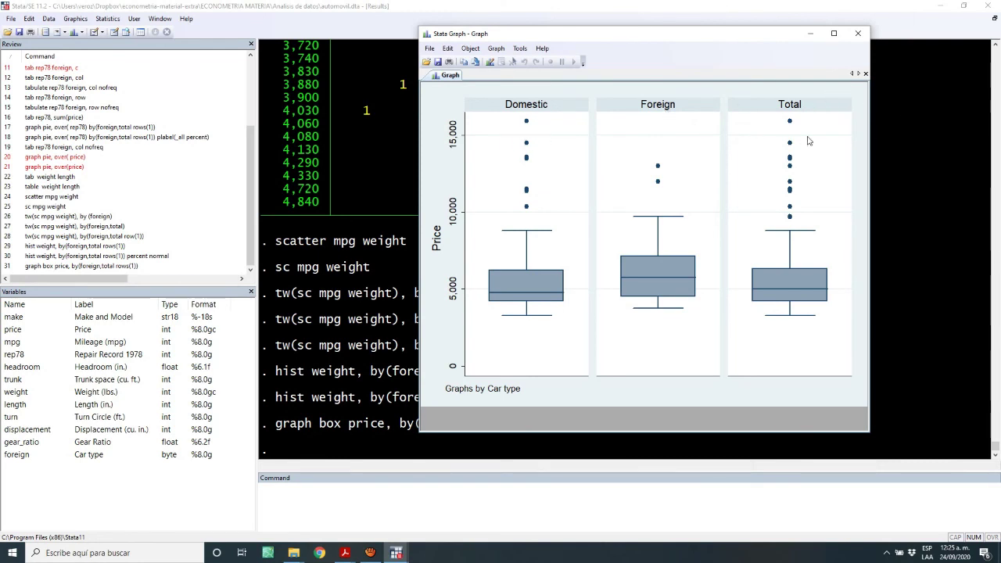
Copy graph box displacement, by(rep78,total rows(2)) from the do-file into the command line
key(alt+Tab)
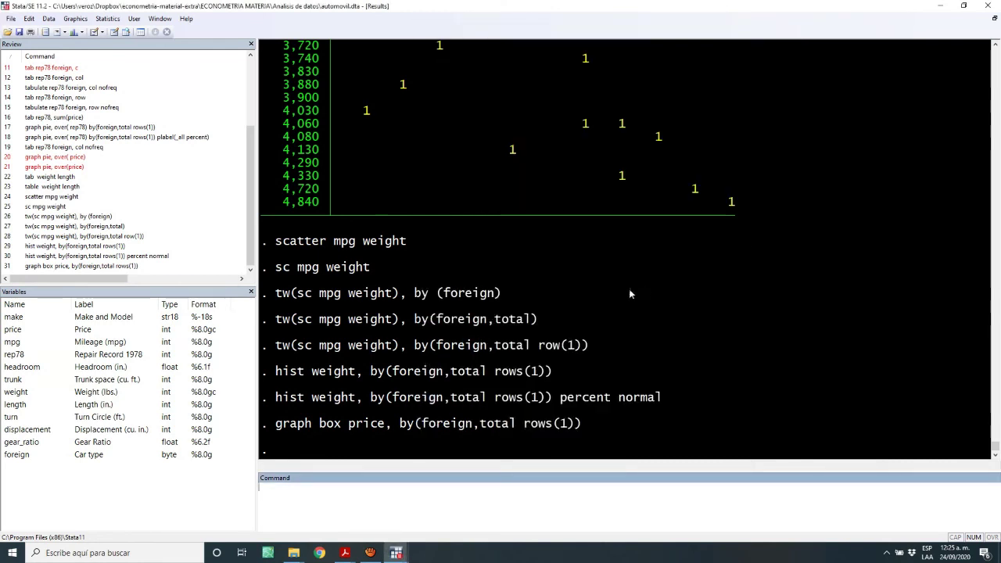
key(alt+Tab)
key(alt+Tab)
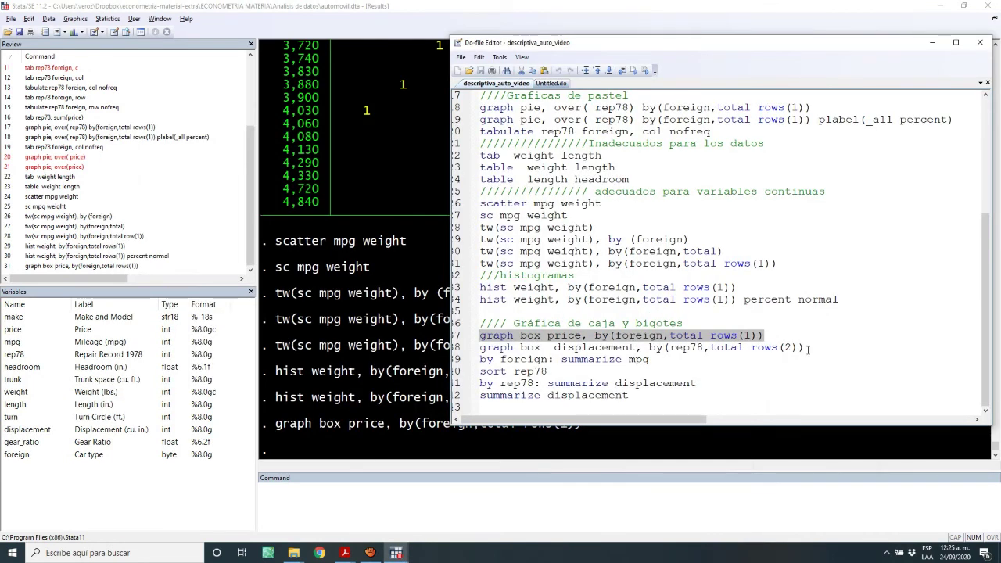
drag(816, 349, 479, 347)
key(ctrl+c)
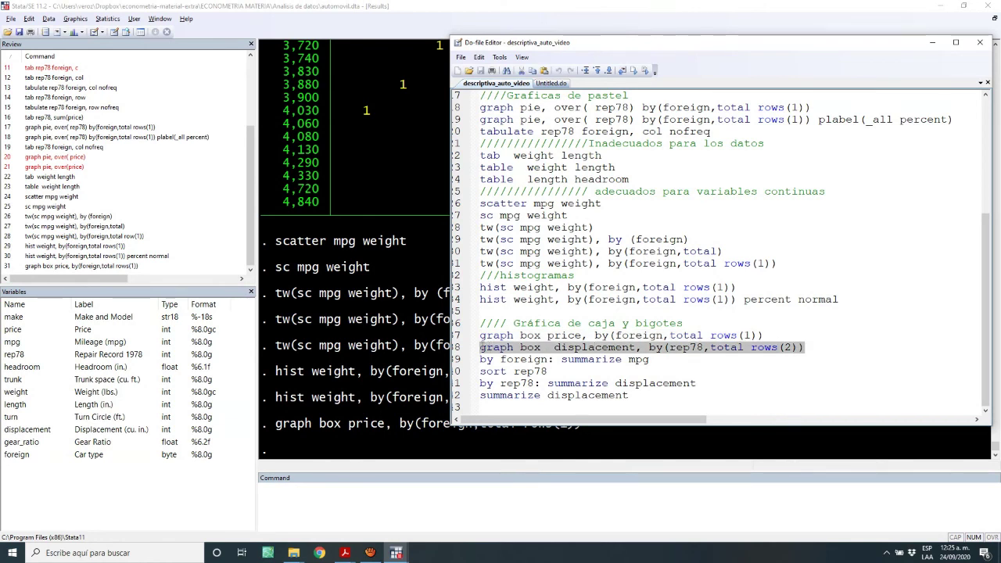
key(ctrl+d)
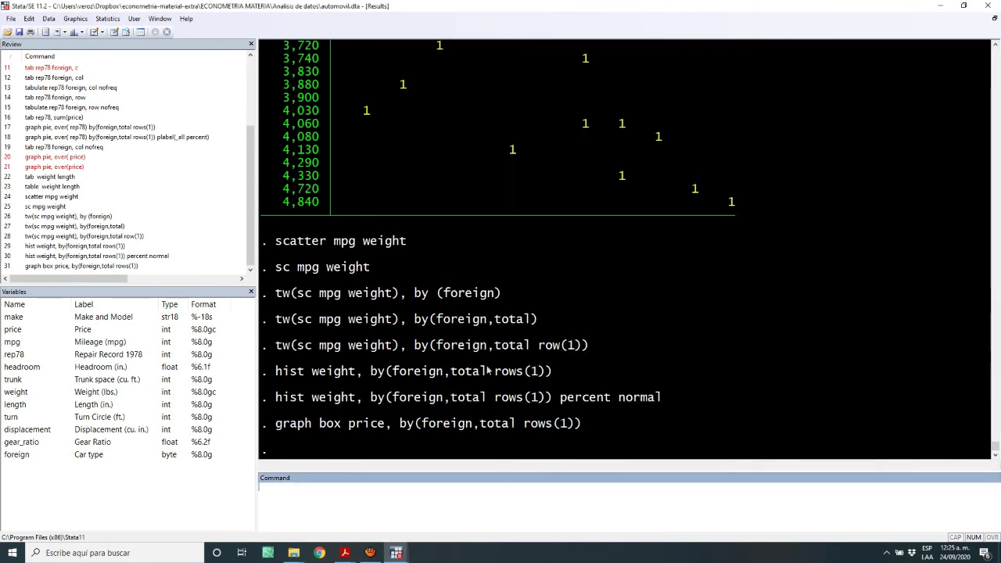
key(ctrl+v)
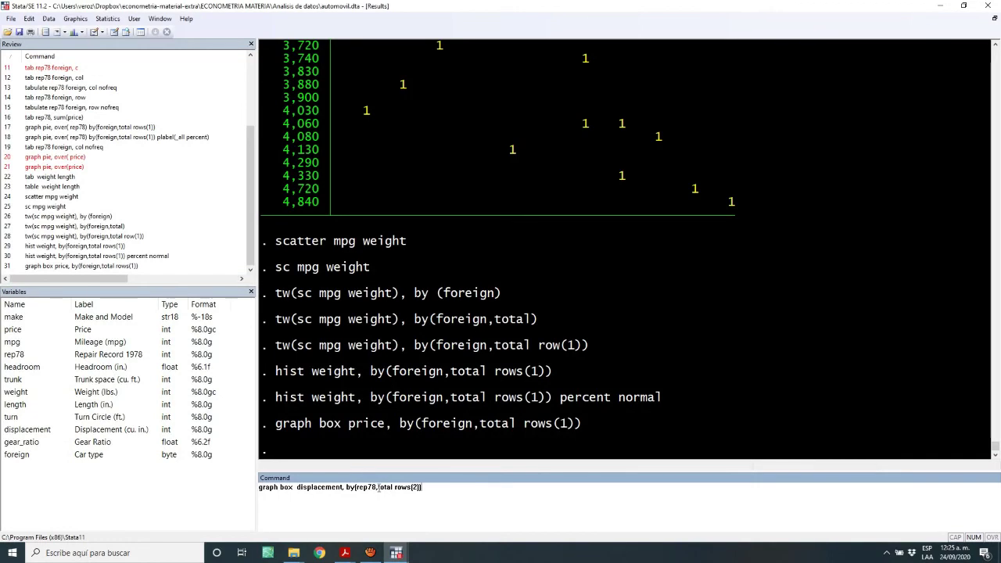
Change the pasted displacement box plot command to rows(1), run it, and maximize the graph window
drag(394, 487, 424, 486)
click(420, 488)
key(BackSpace)
text(1)
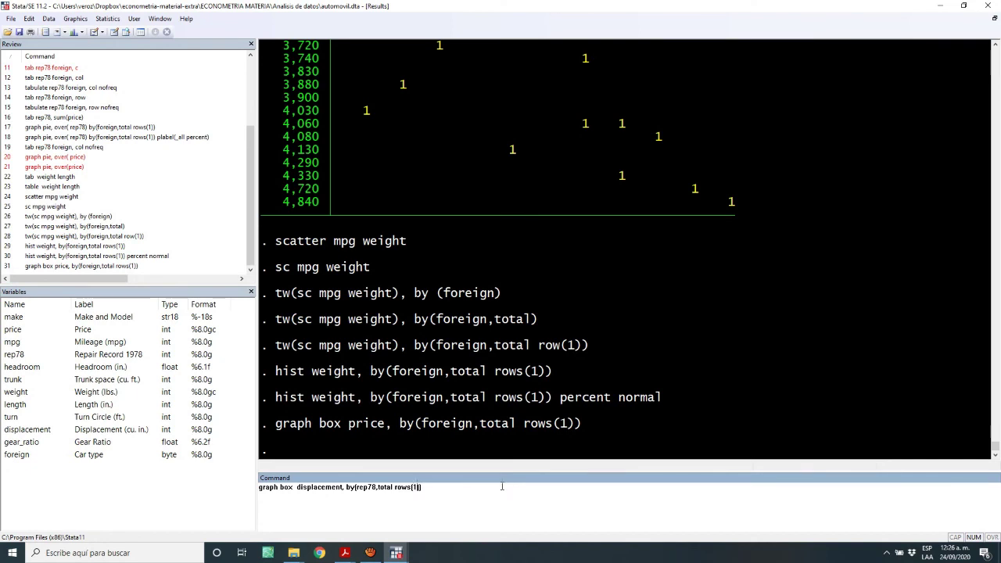
key(Return)
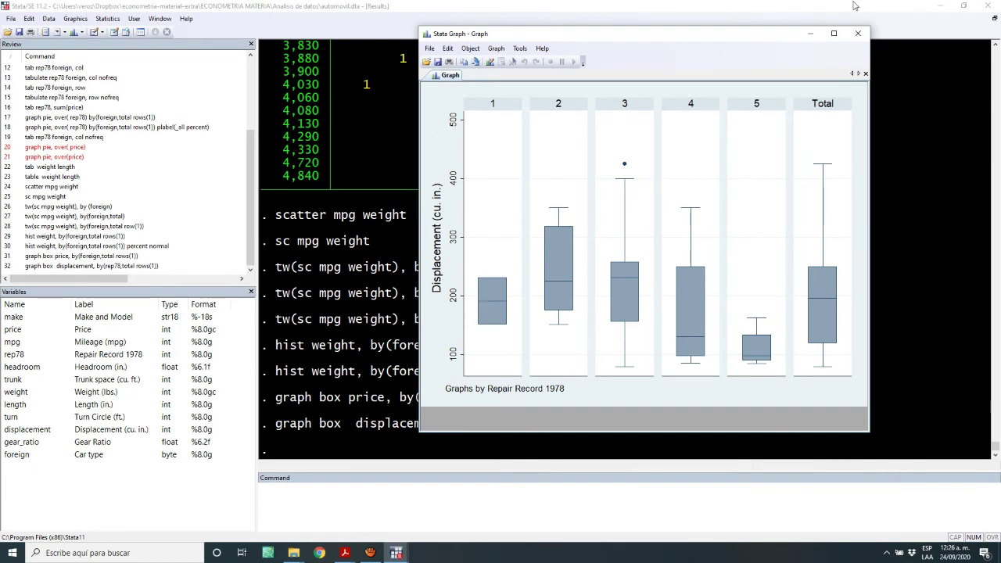
click(834, 33)
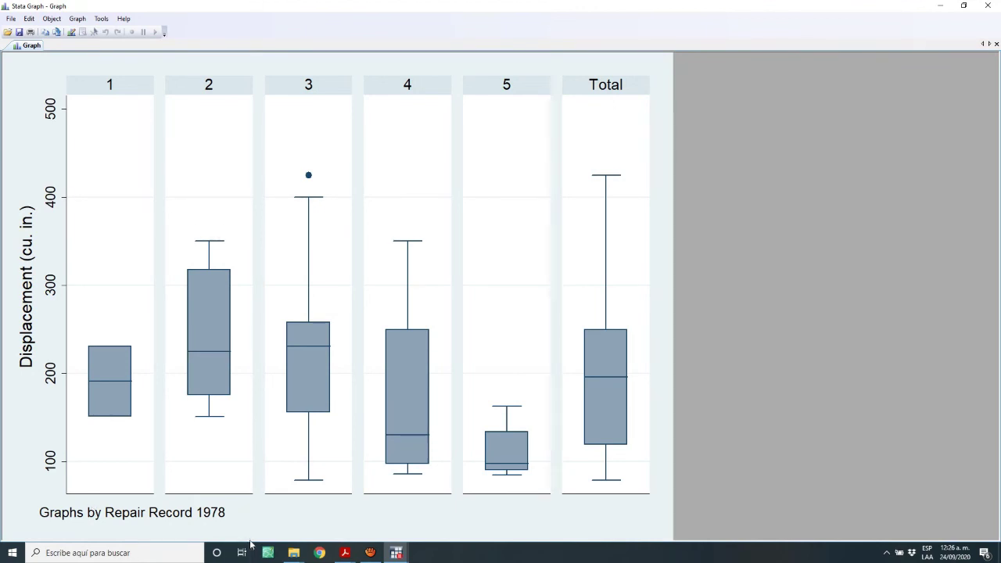
Run by foreign: summarize mpg from the do-file, and rerun it without the by foreign: prefix
key(alt+Tab)
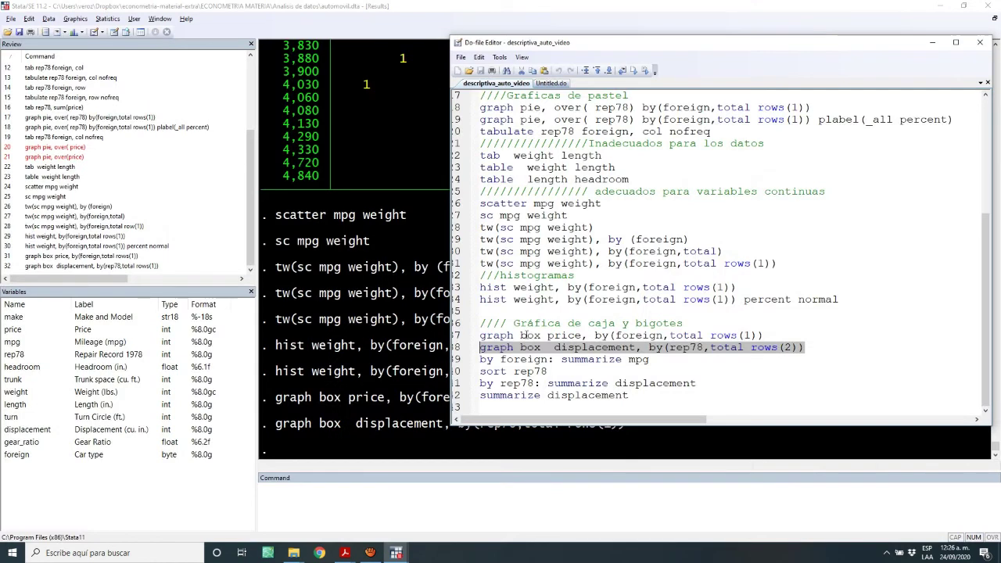
key(ctrl+d)
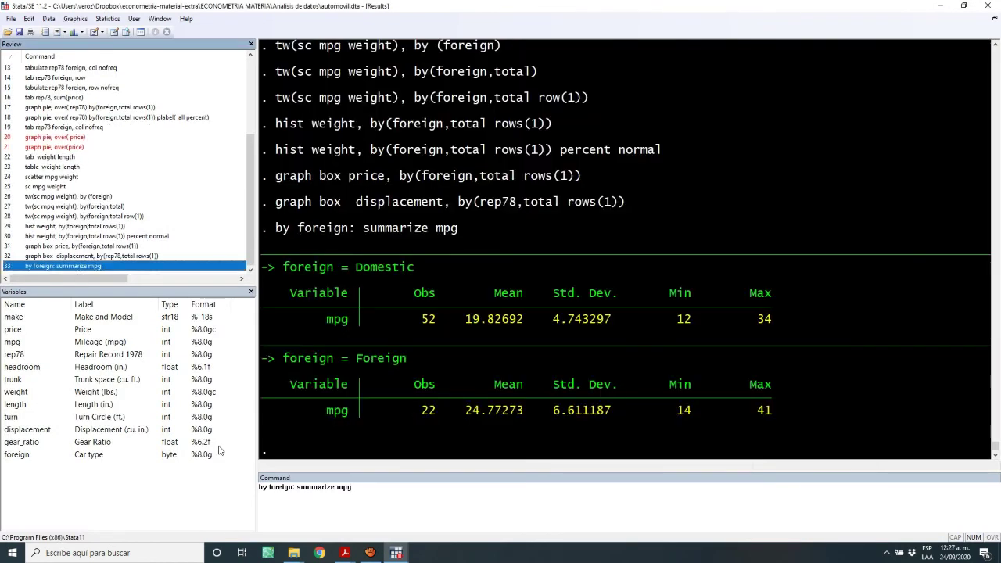
drag(297, 486, 217, 484)
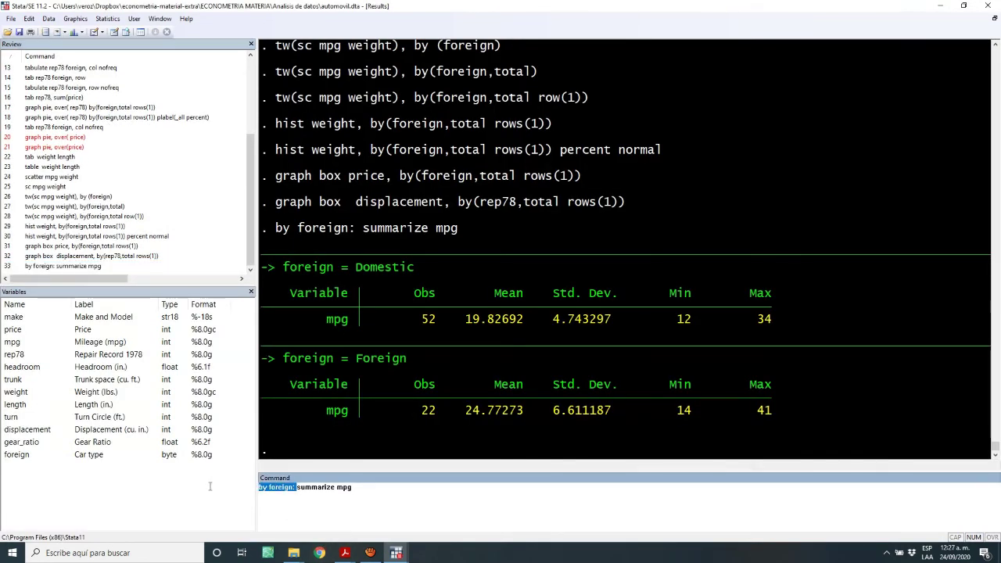
key(BackSpace)
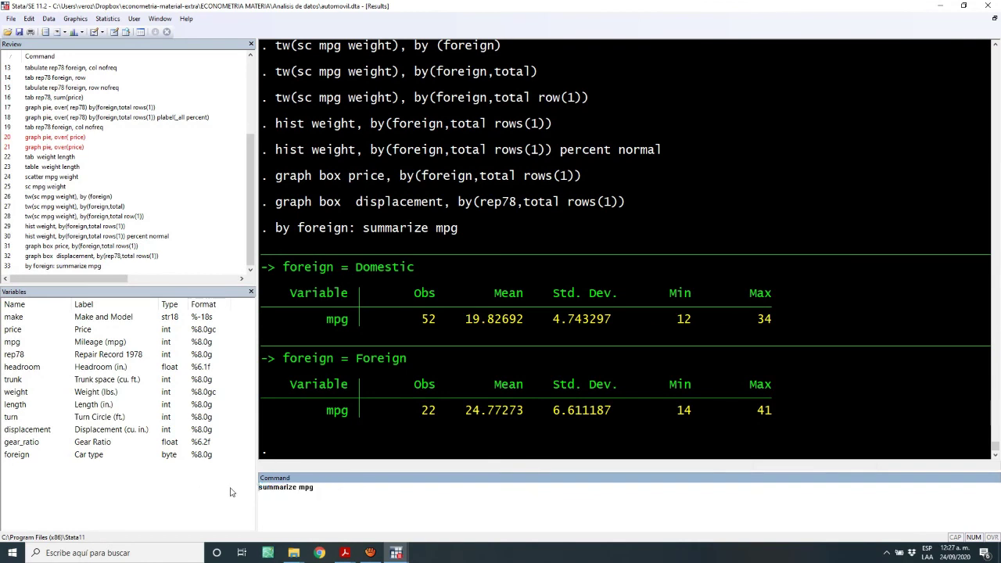
key(Return)
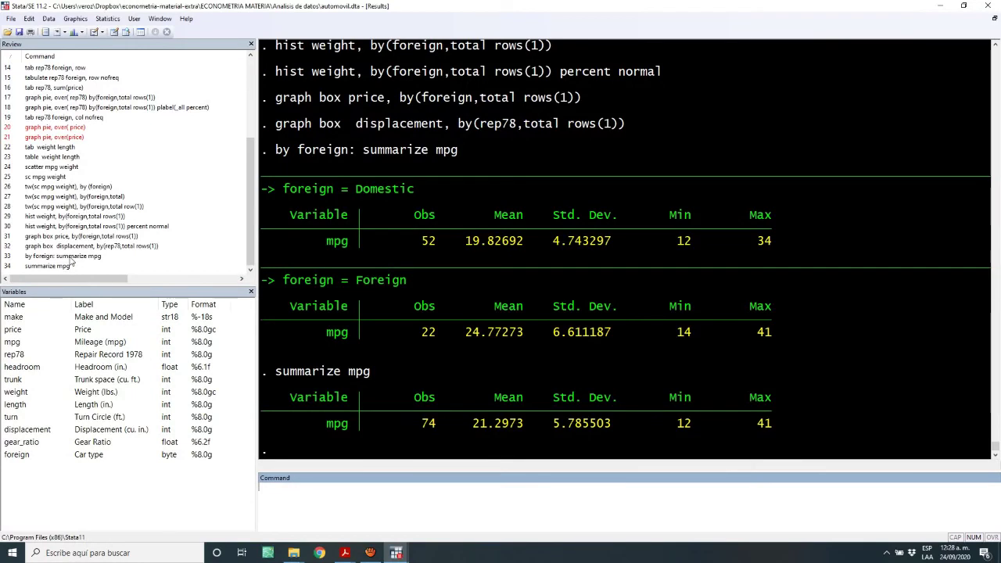
Recall by foreign: summarize mpg from the command history and run it again
click(69, 247)
click(64, 257)
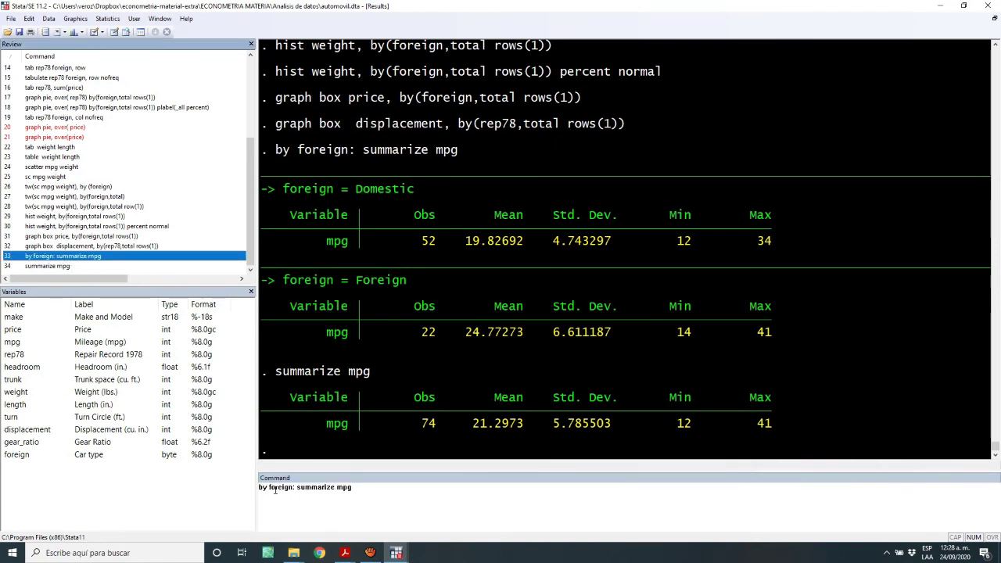
key(Return)
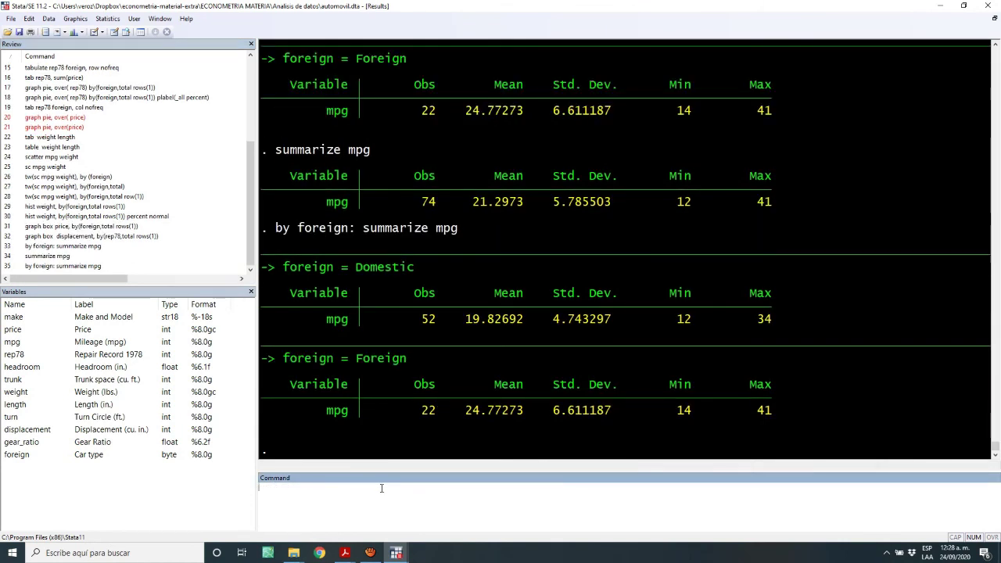
Copy sort rep78 from the do-file and run it to order the observations by repair record
key(alt+Tab)
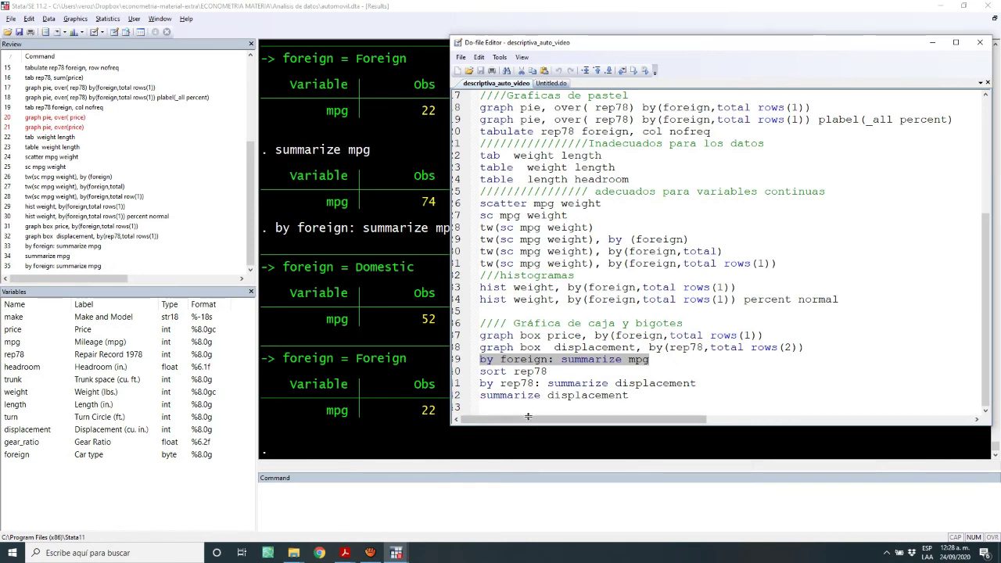
drag(556, 373, 480, 373)
key(ctrl+c)
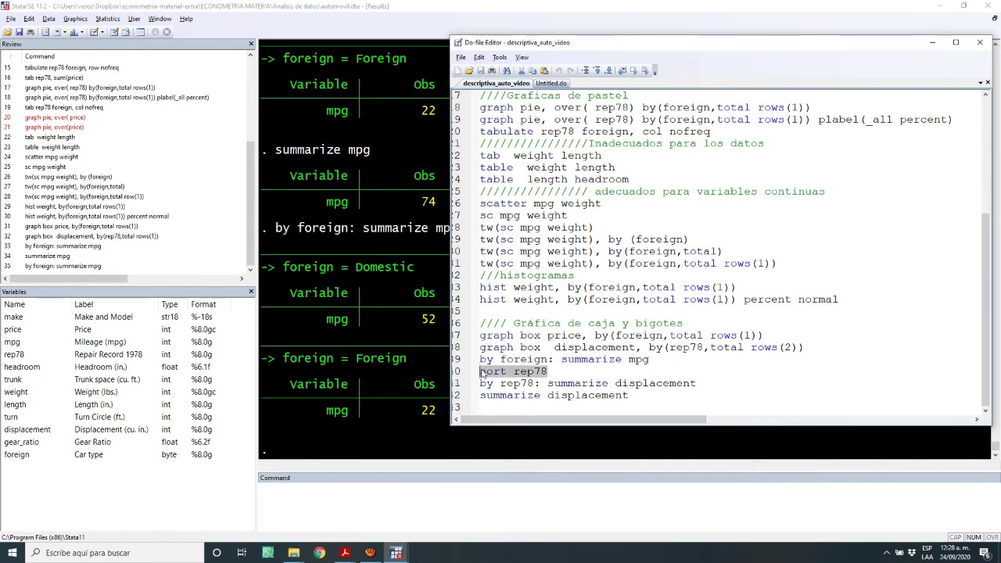
key(alt+Tab)
key(ctrl+v)
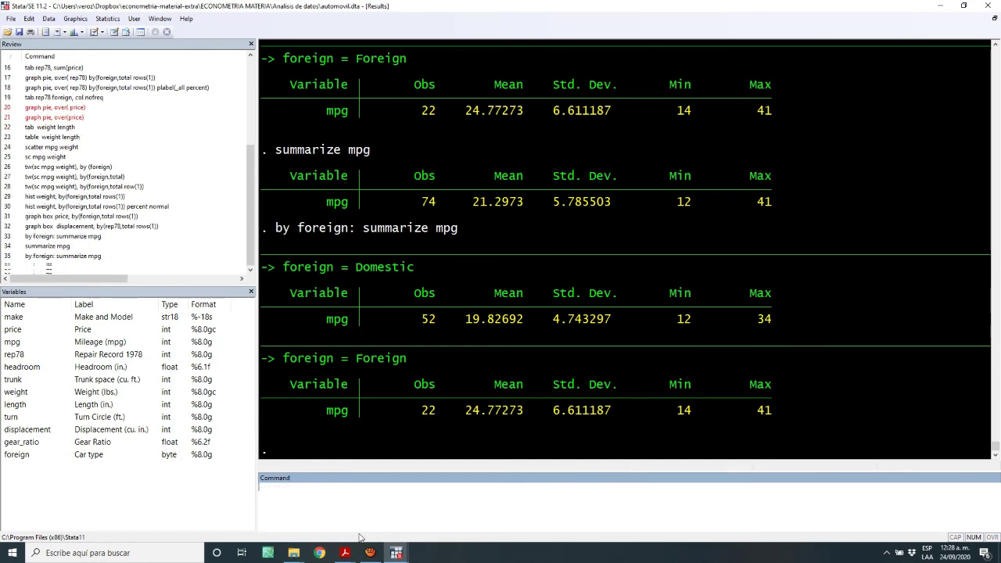
key(Return)
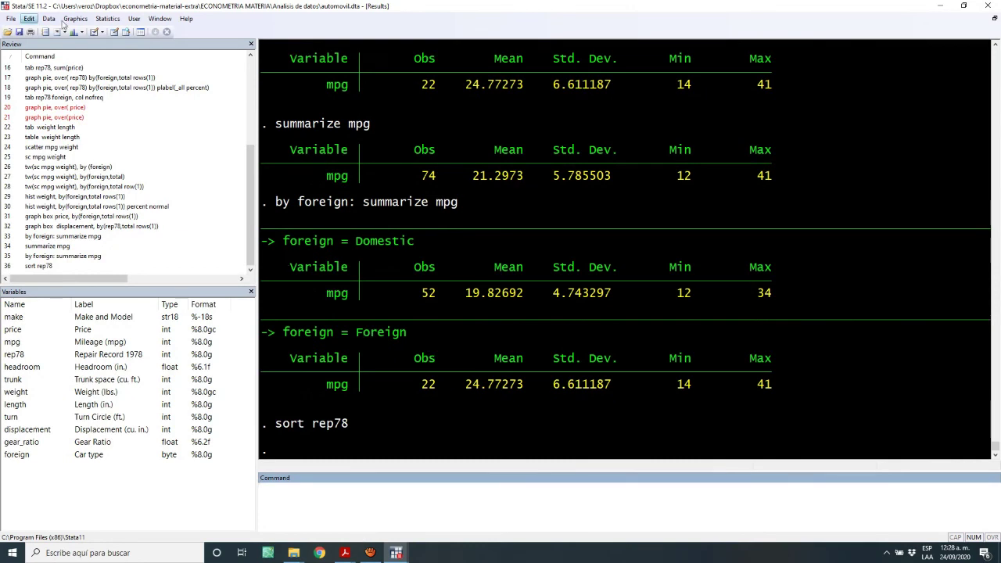
Open the dataset in browse mode and examine how the rep78 column is ordered from the first to the last observation
click(140, 33)
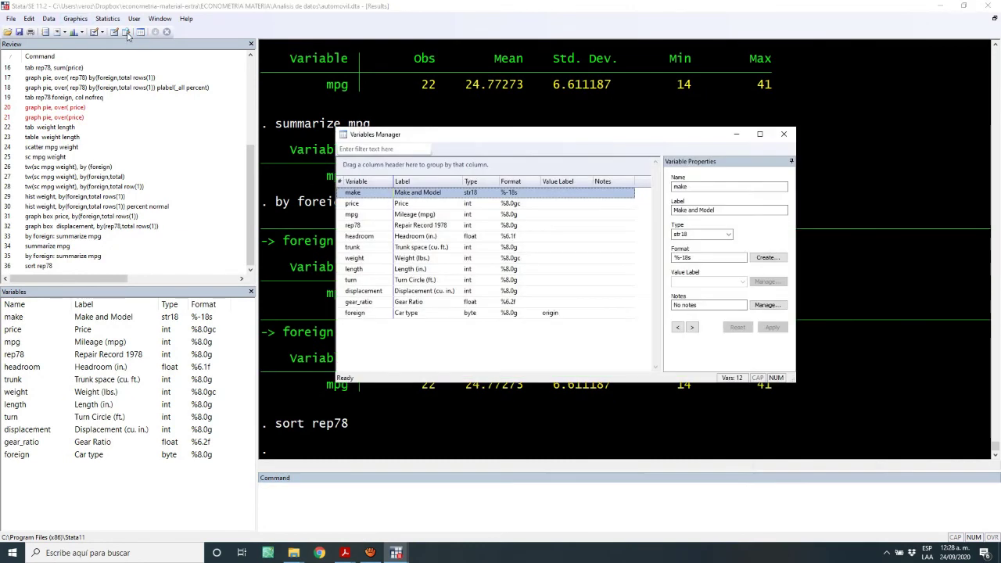
click(784, 135)
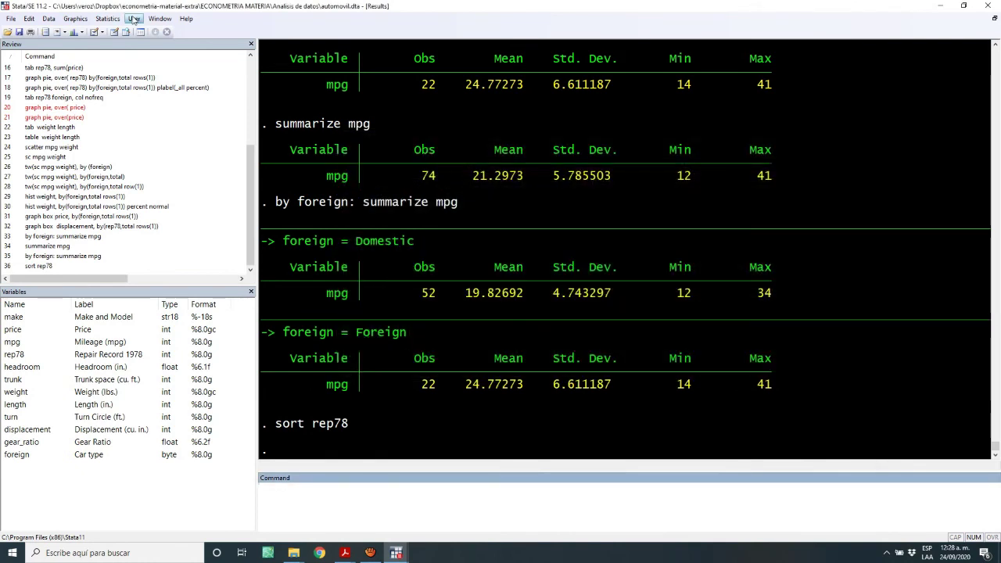
click(125, 33)
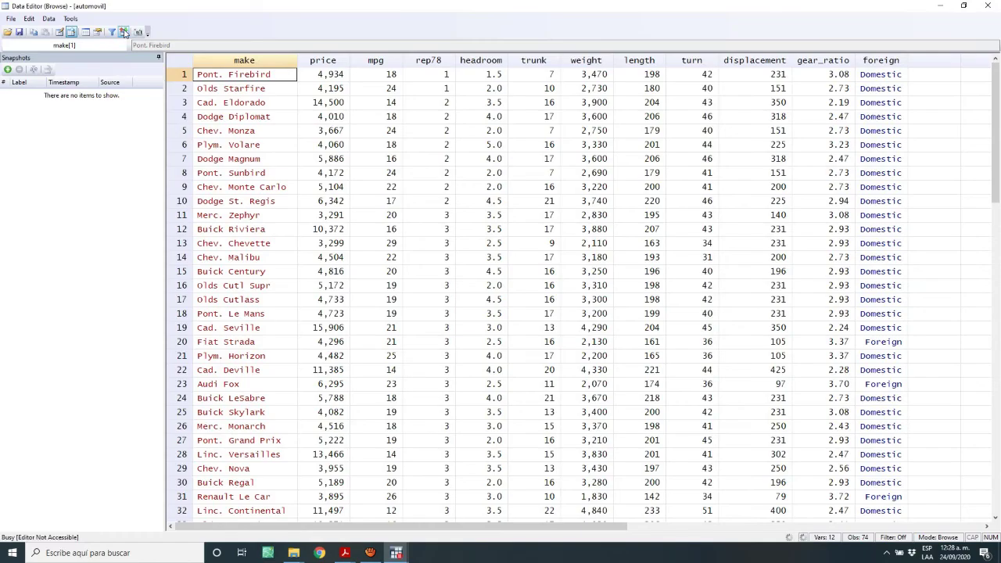
click(448, 61)
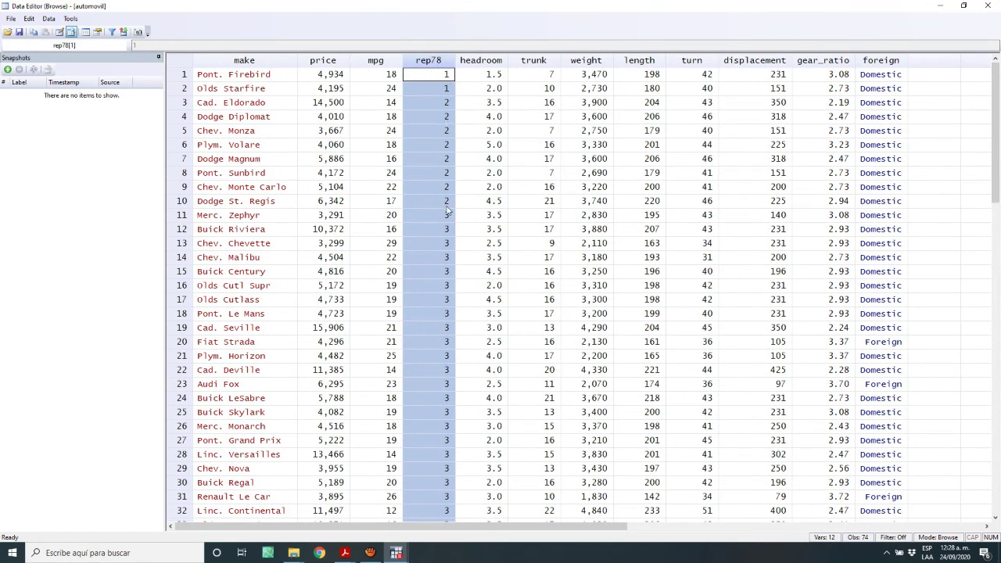
scroll(448, 209, down, 9)
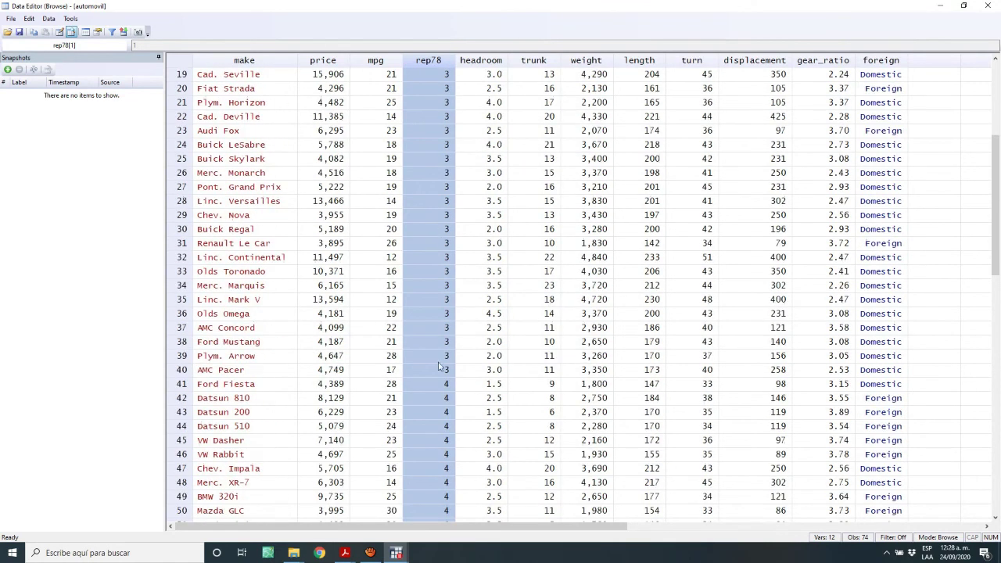
scroll(451, 281, down, 8)
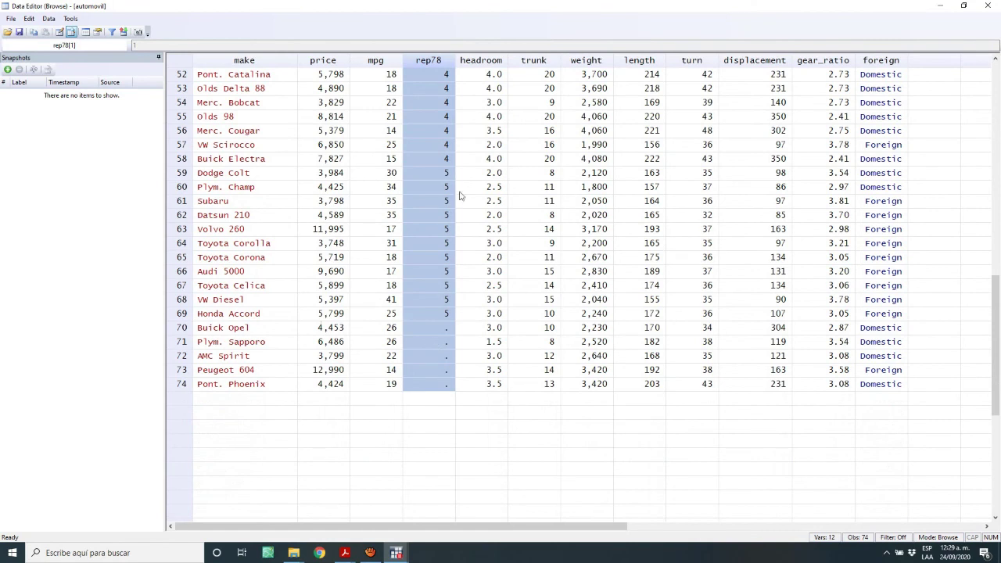
scroll(398, 249, up, 17)
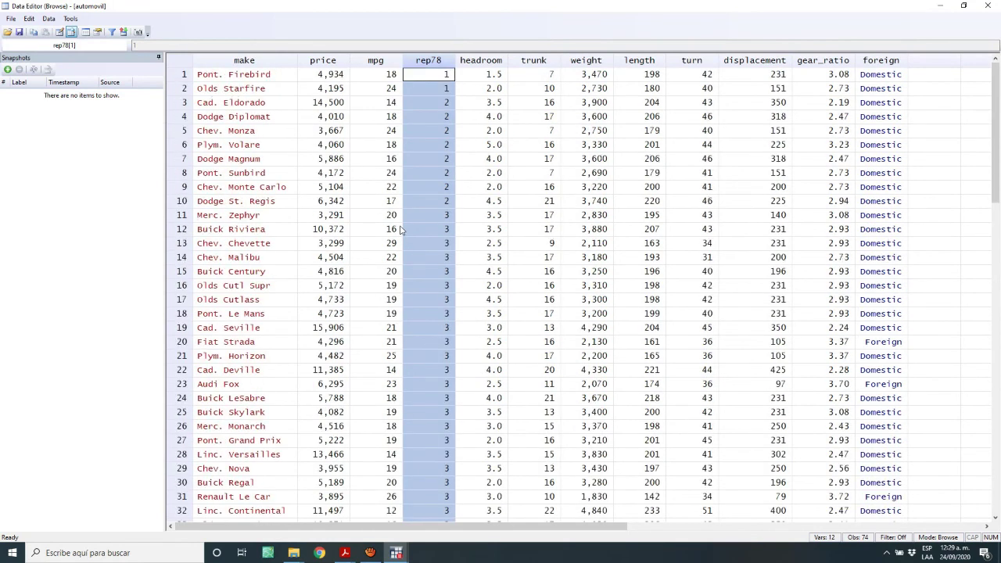
key(alt+Tab)
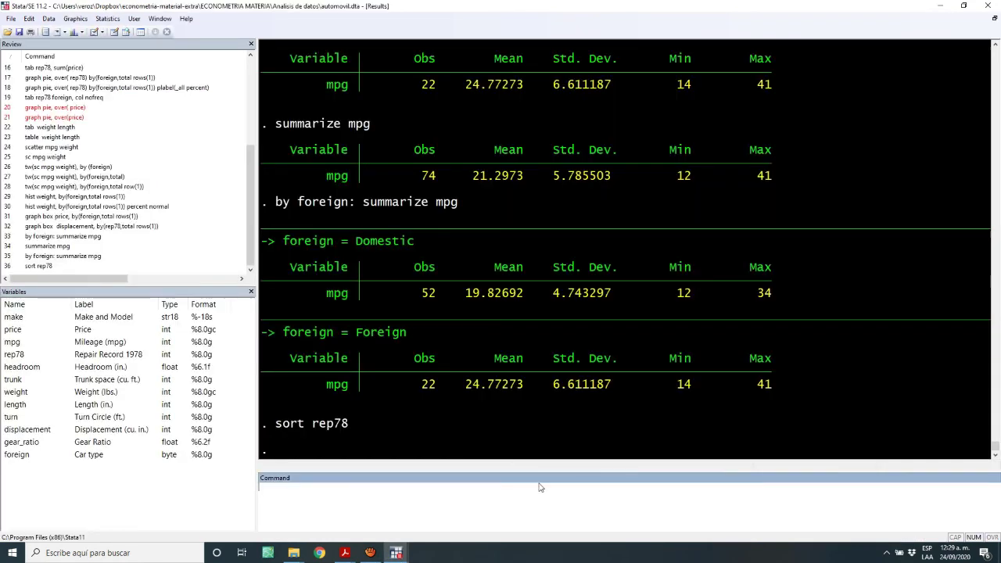
drag(277, 426, 306, 424)
key(alt+Tab)
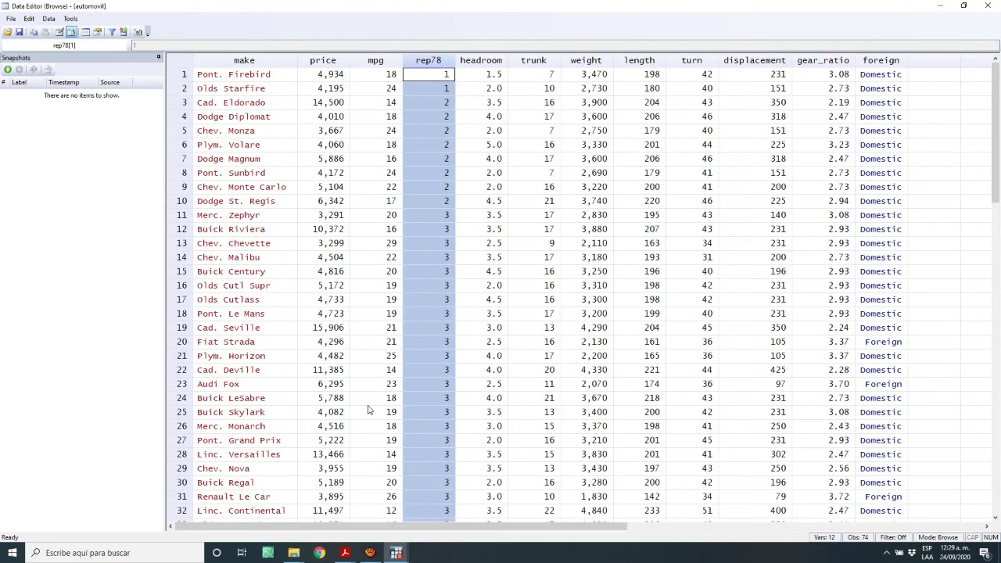
Copy by rep78: summarize displacement from the do-file and run it to summarize displacement for each repair record
key(alt+Tab)
key(Tab)
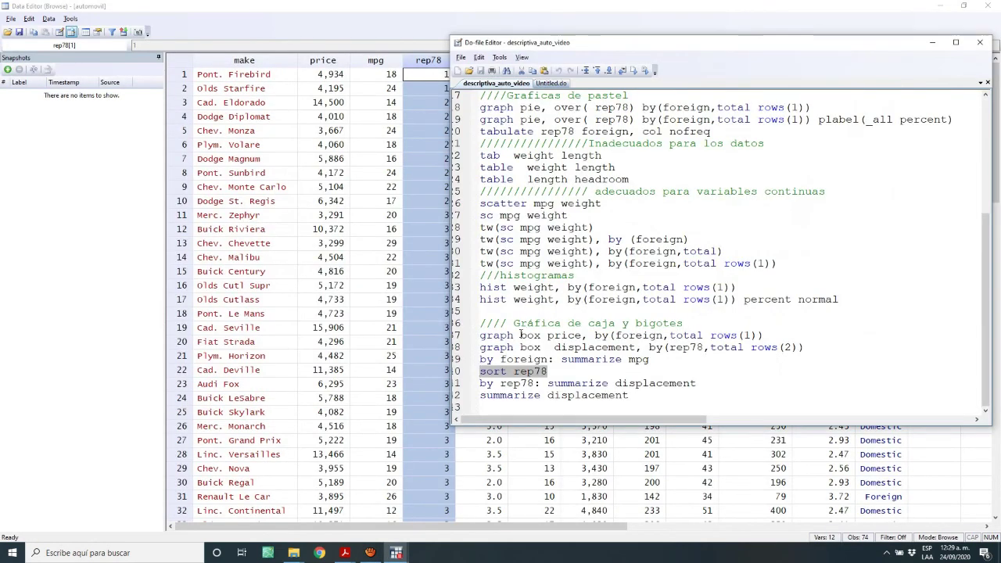
click(710, 387)
key(shift+Home)
key(ctrl+c)
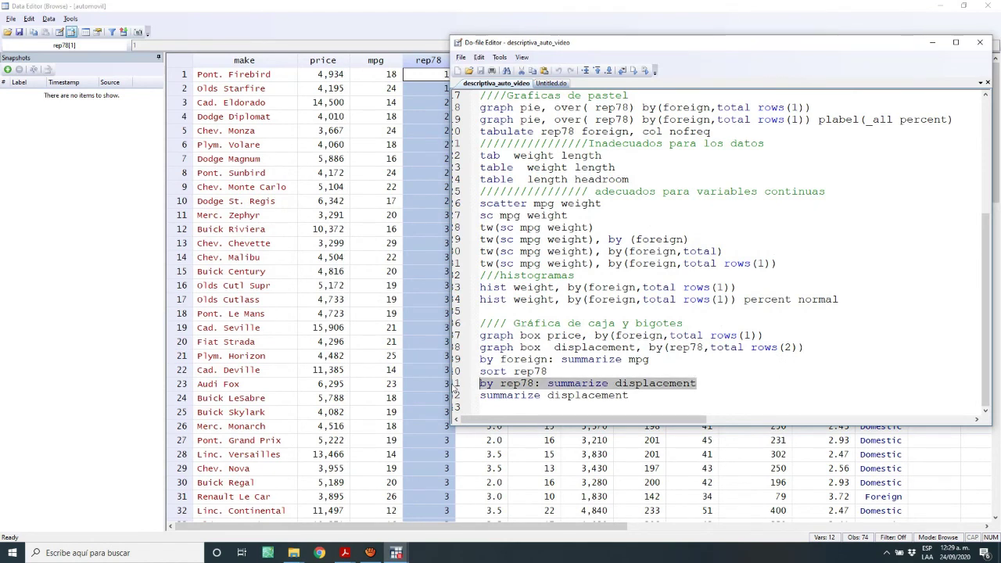
key(alt+Tab)
key(alt+Tab)
key(Tab)
key(ctrl+v)
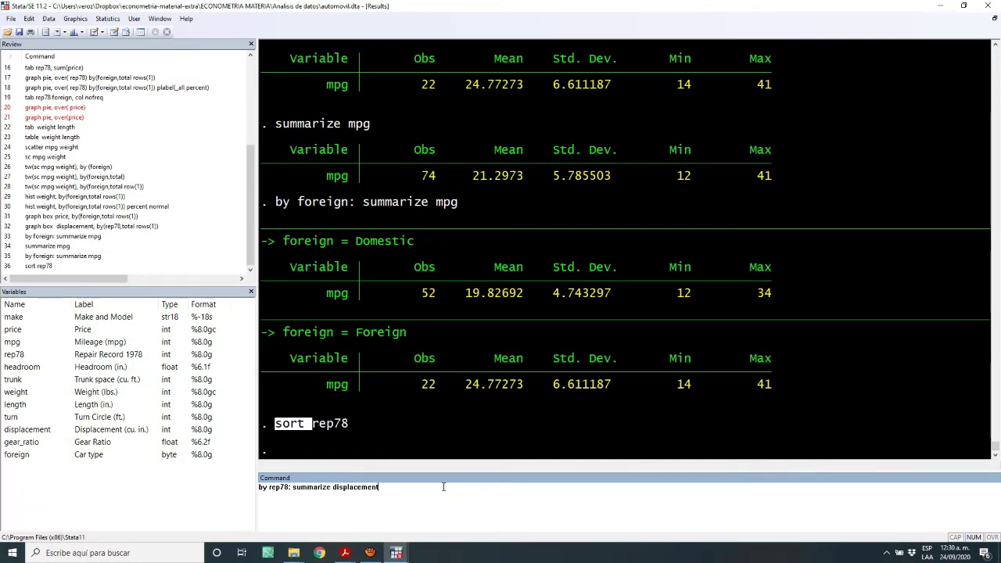
key(Return)
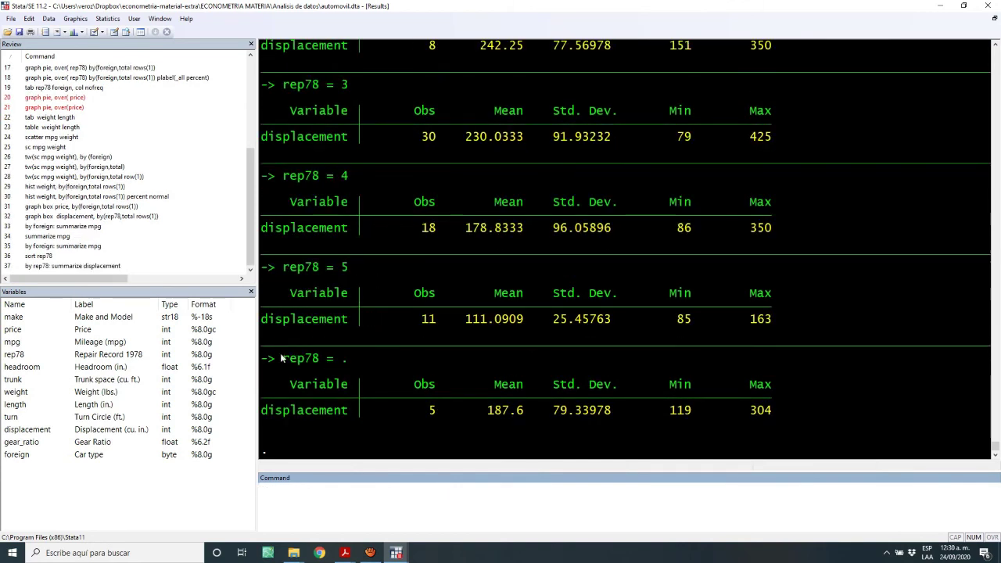
Examine the observations, mean, minimum and maximum of displacement across the rep78 groups, especially groups 1 and 5
drag(282, 357, 361, 361)
scroll(527, 334, up, 10)
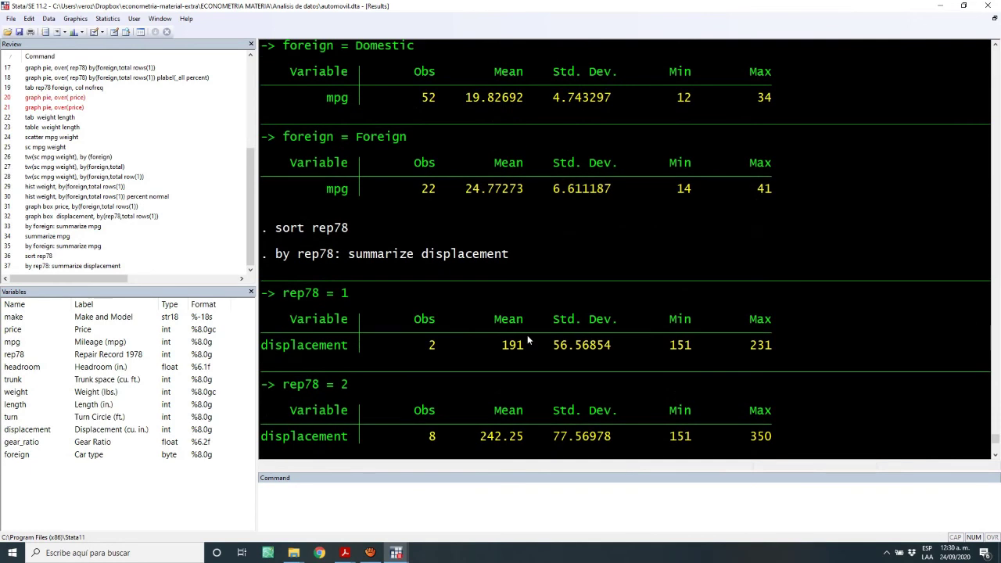
scroll(527, 337, down, 2)
drag(280, 216, 358, 218)
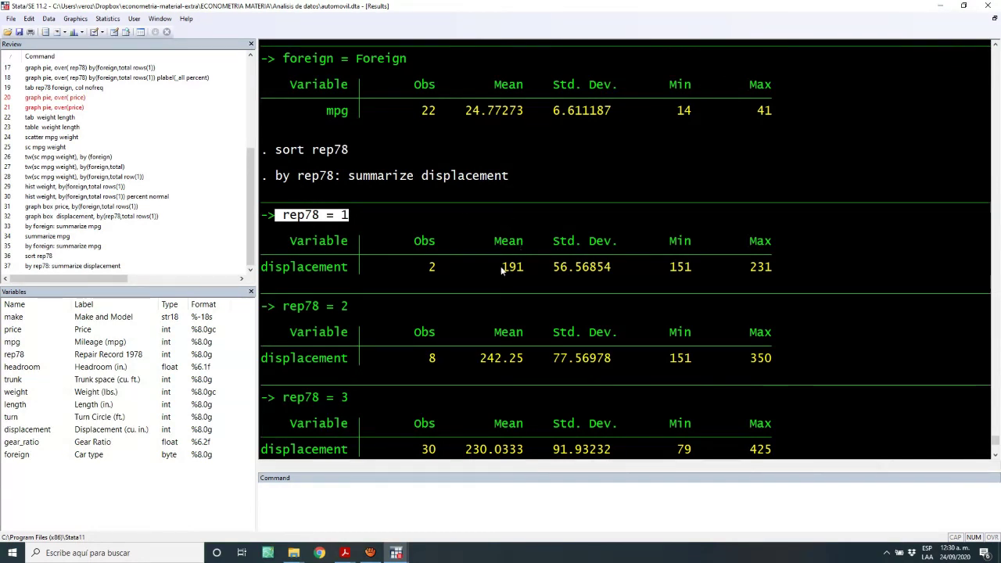
drag(494, 268, 524, 268)
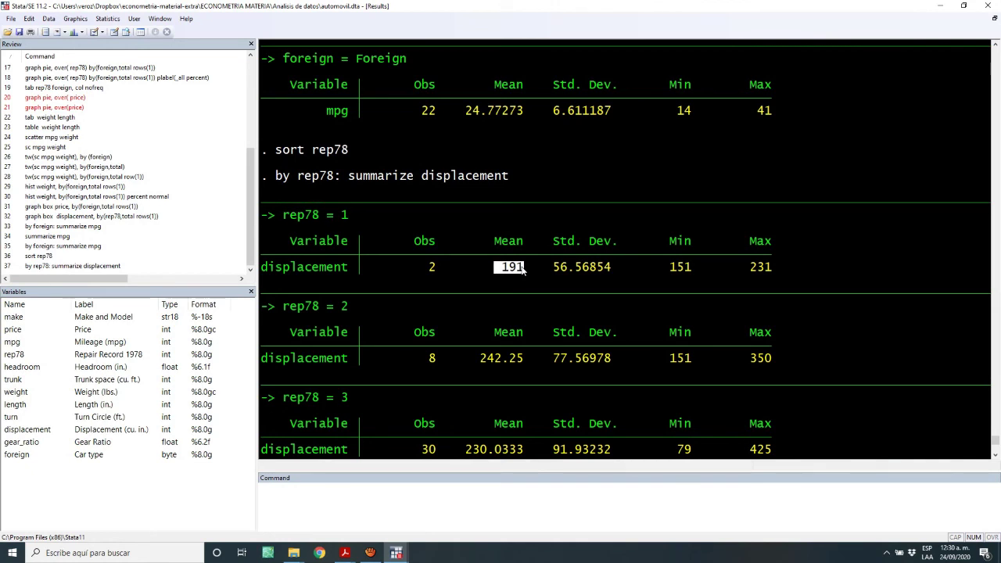
drag(665, 267, 777, 269)
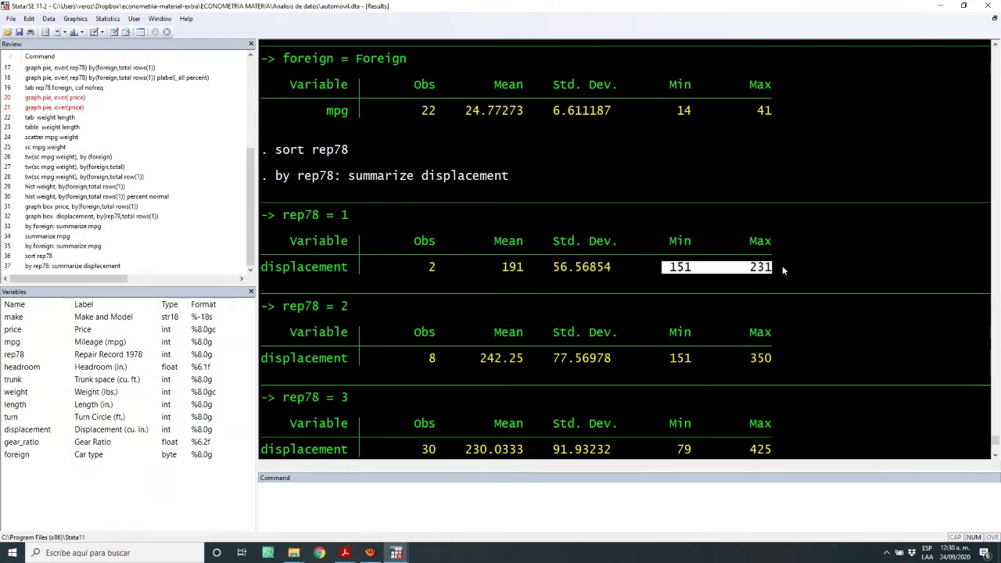
drag(431, 268, 462, 274)
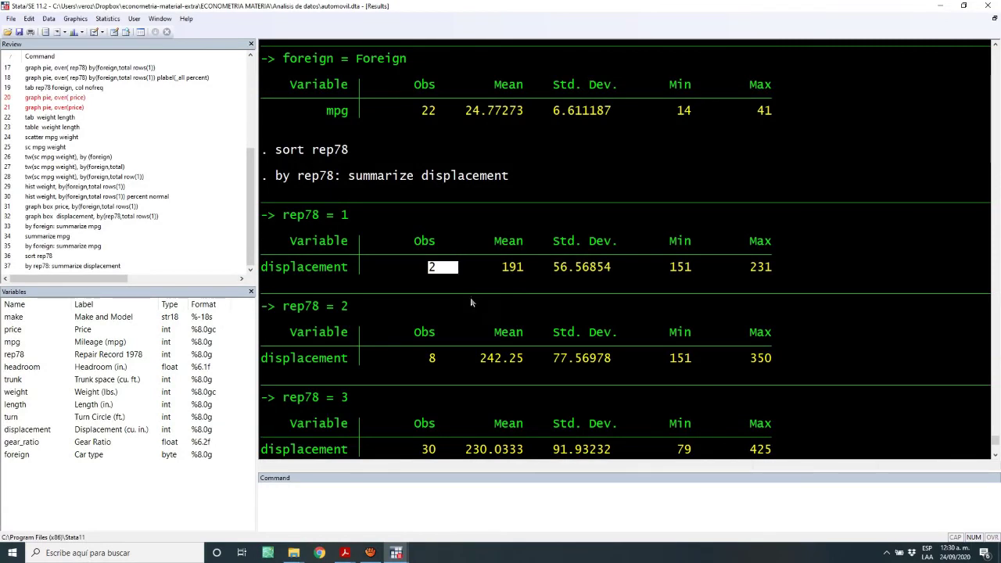
scroll(471, 305, down, 8)
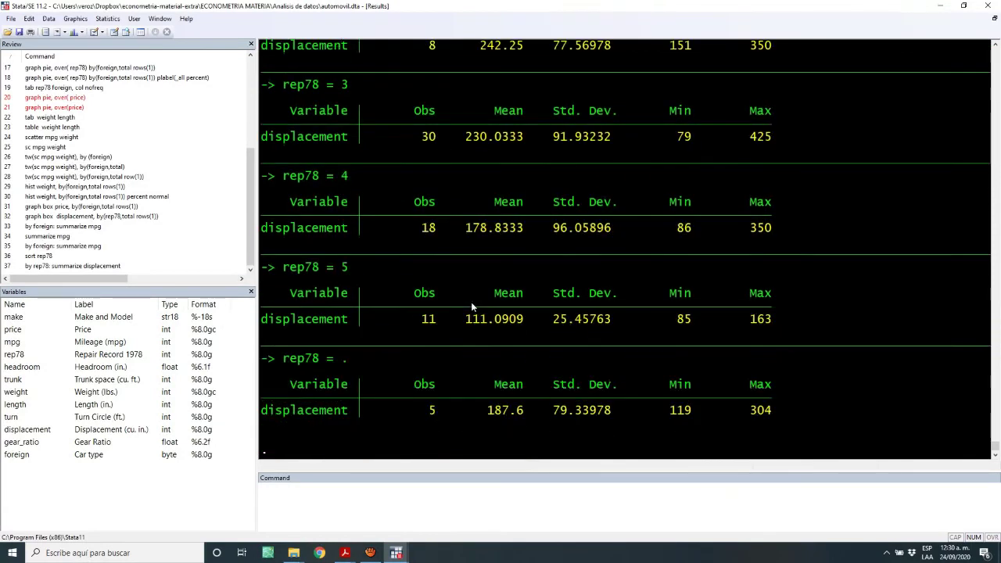
drag(423, 320, 439, 323)
click(418, 320)
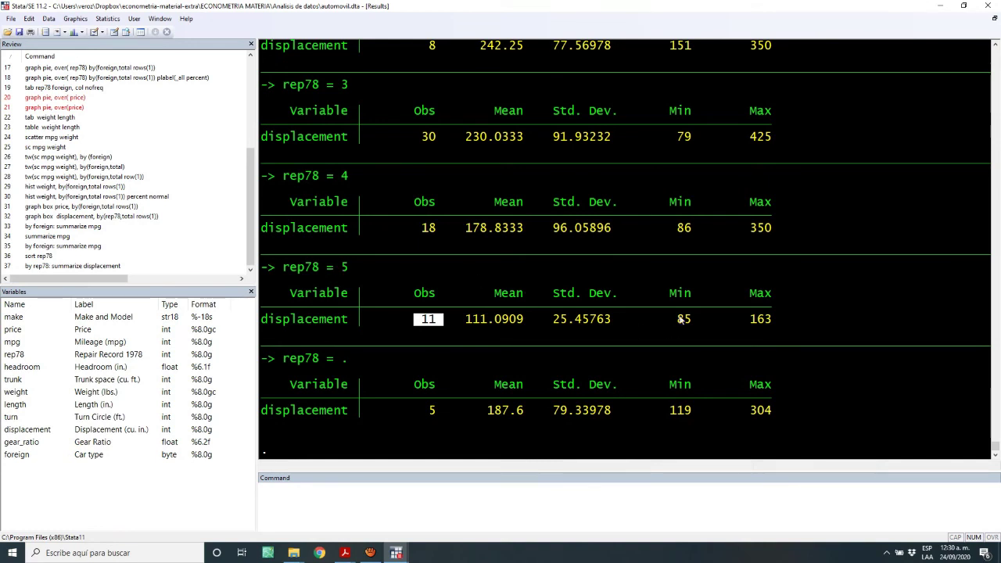
drag(681, 322, 774, 320)
drag(462, 321, 537, 322)
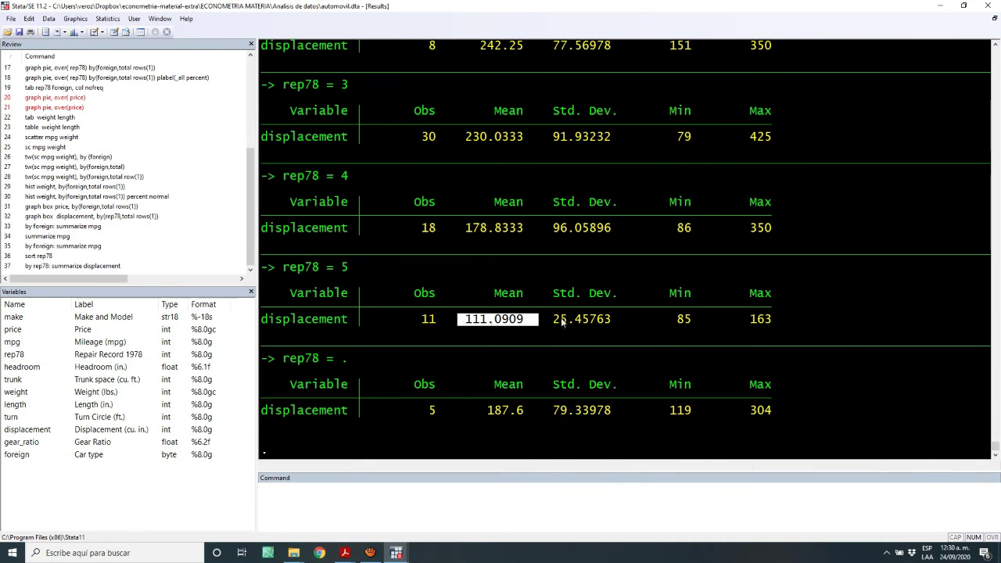
Bring the displacement box plot by repair record in front of the summary results
key(alt+Tab)
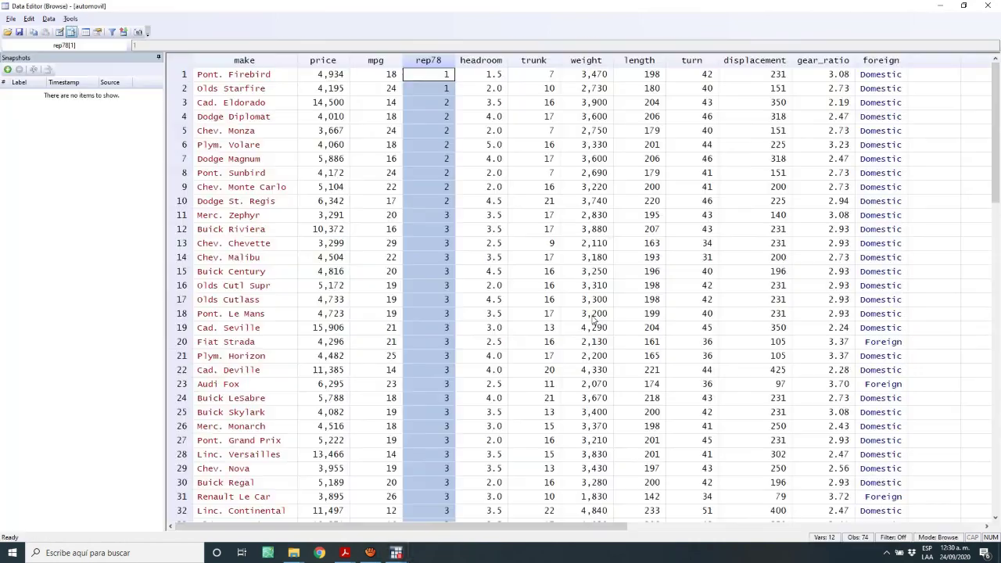
key(alt+Tab)
key(alt+Tab)
key(alt+Tab)
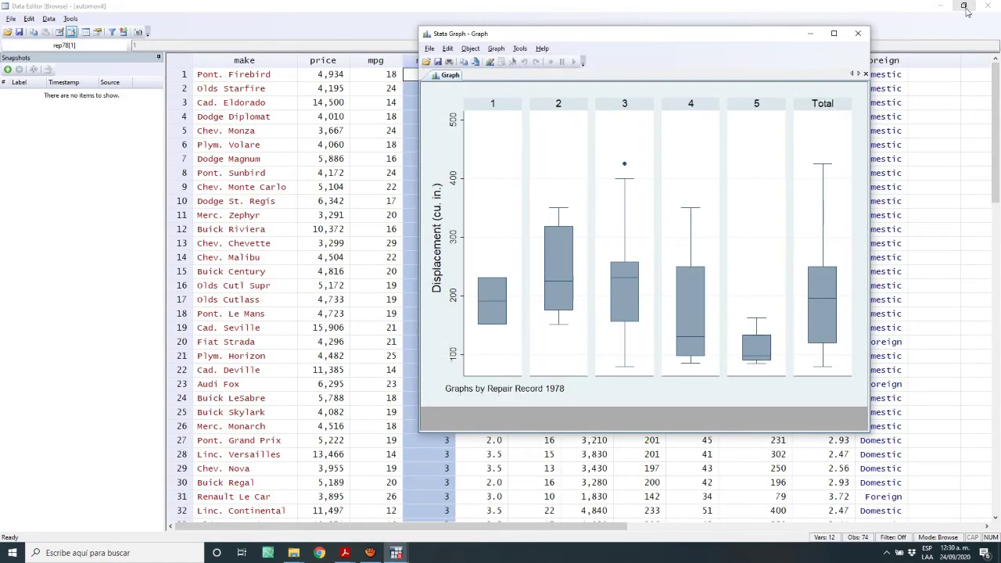
click(964, 6)
key(alt+Tab)
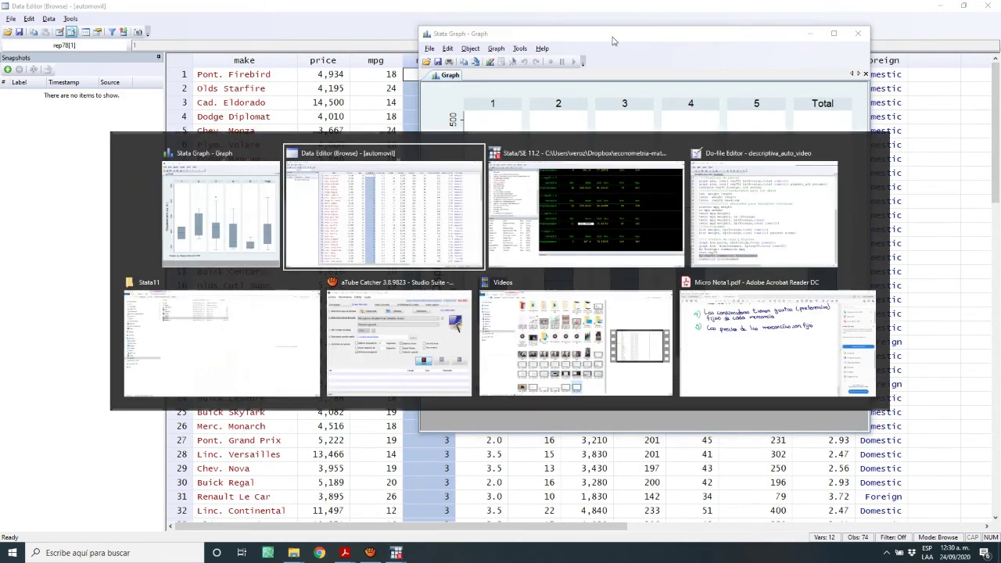
key(alt+Tab)
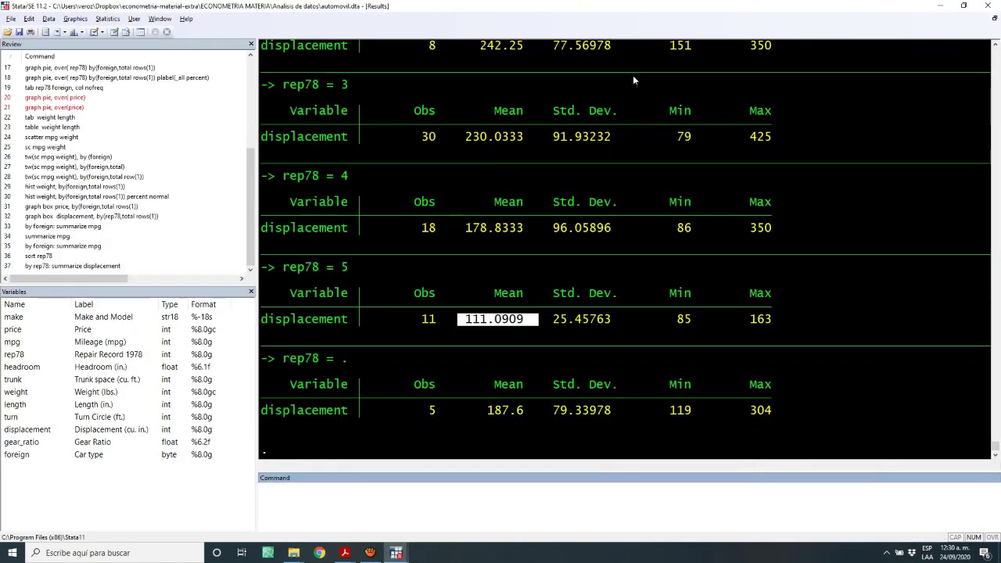
key(alt+Tab)
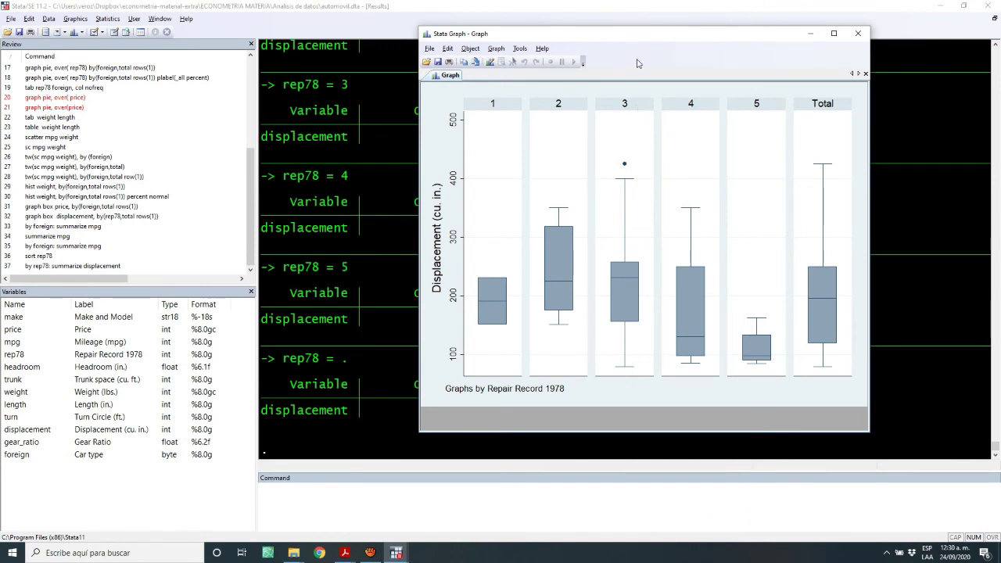
Reposition the graph window over the results and compare the displacement box plots with the summary of each rep78 group
drag(624, 41, 9, 73)
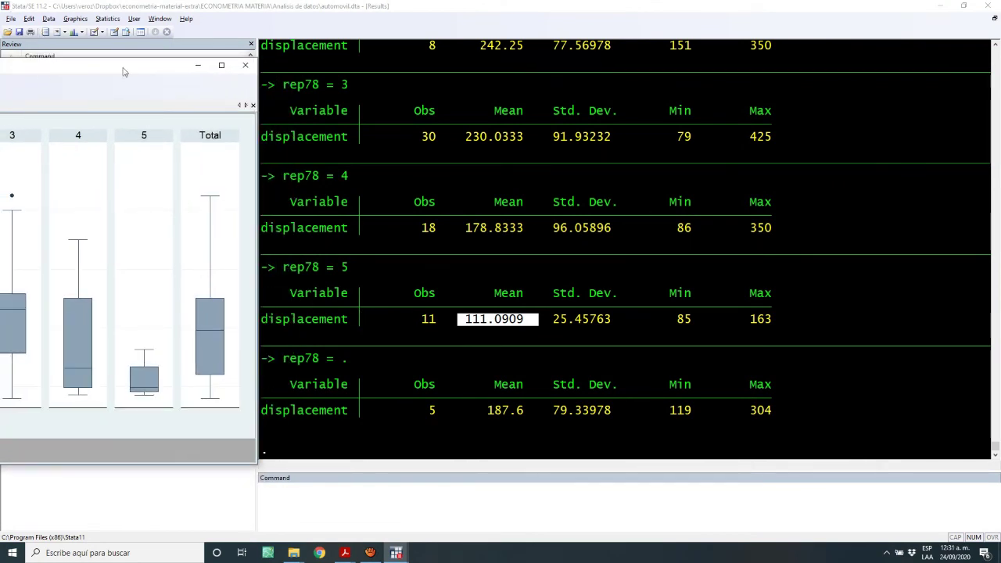
drag(125, 66, 862, 3)
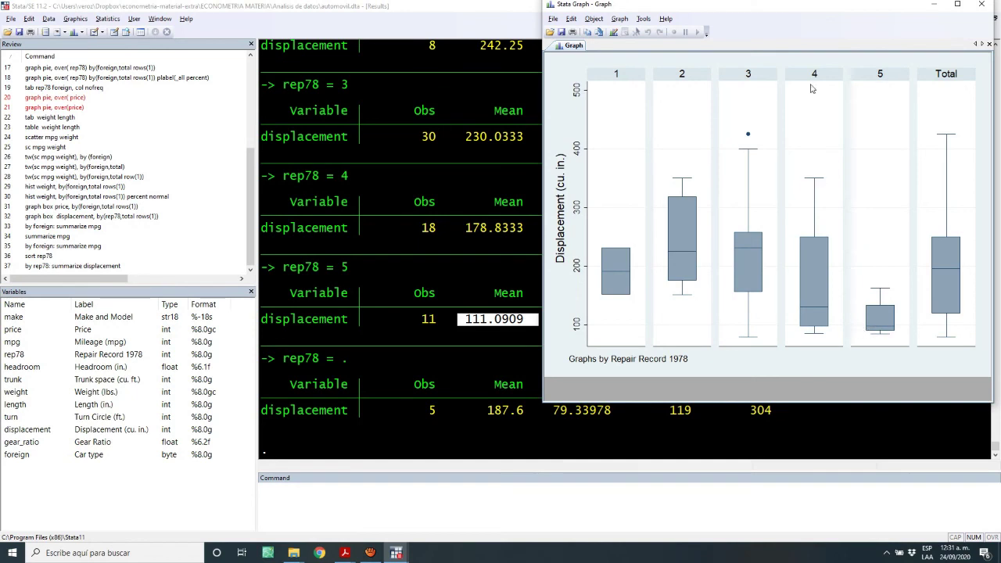
drag(757, 11, 672, 3)
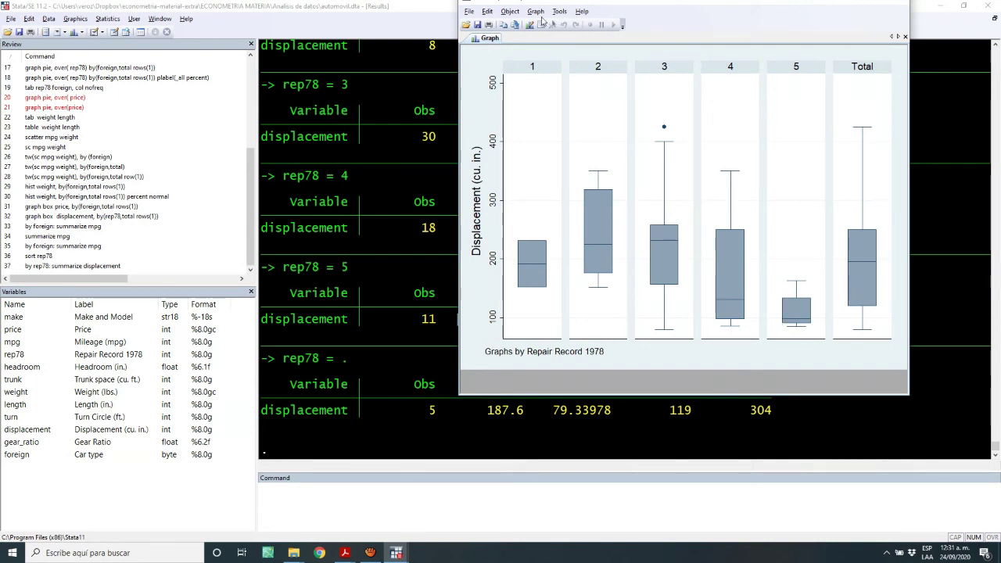
drag(541, 4, 569, 33)
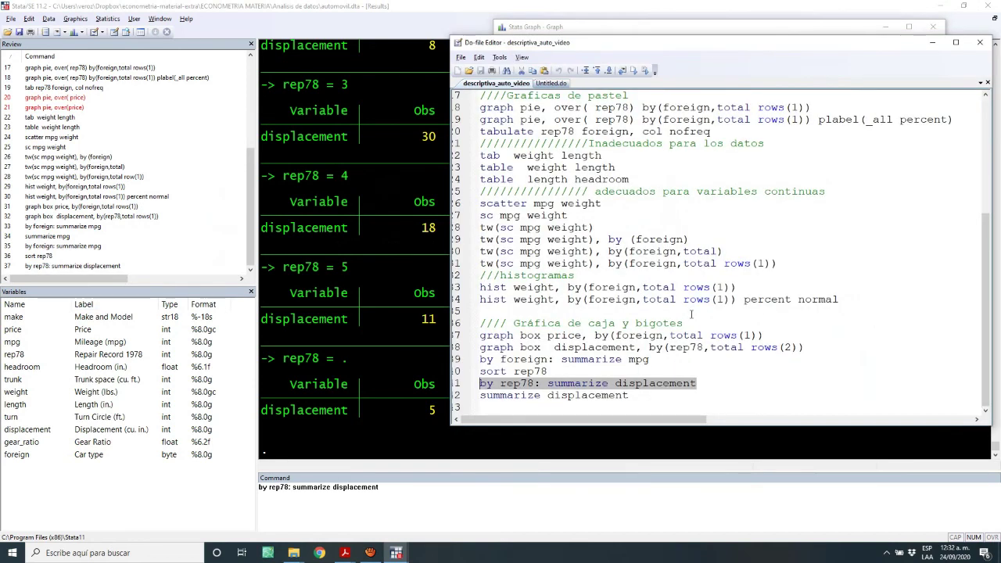
drag(726, 31, 671, 40)
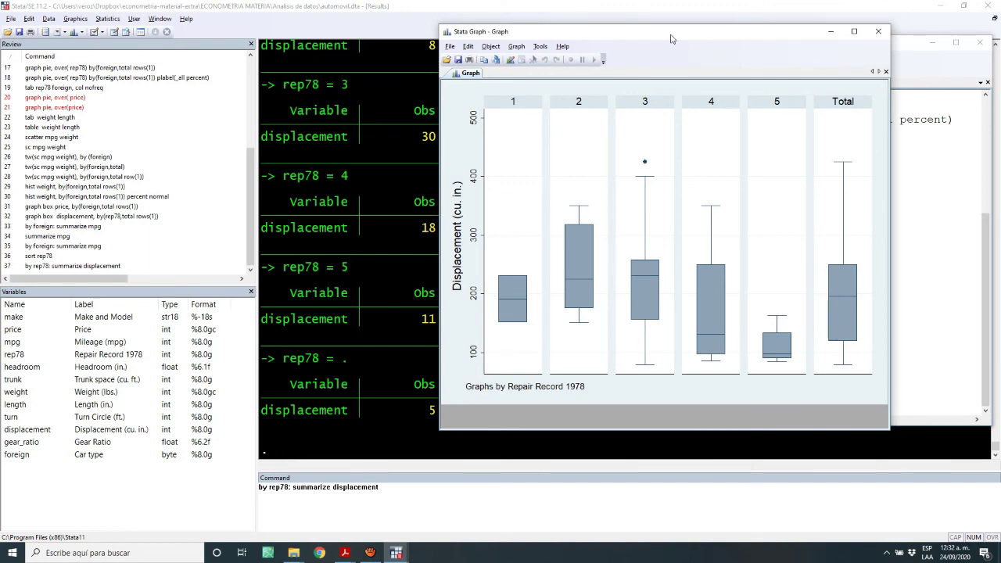
click(570, 331)
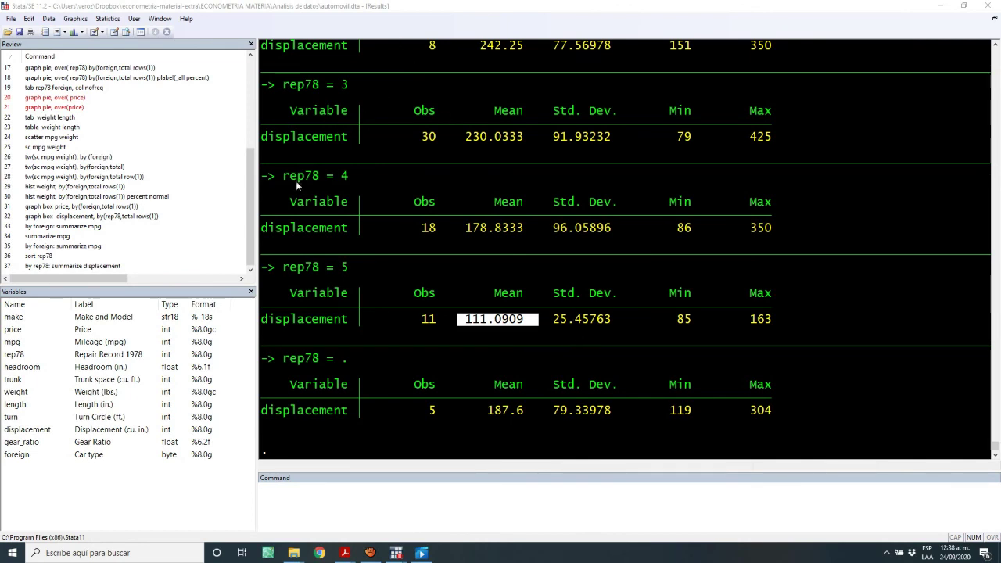
Delete the failed commands tab rep78 foreign, c and both graph pie, over(price) entries from the command history
scroll(247, 115, up, 5)
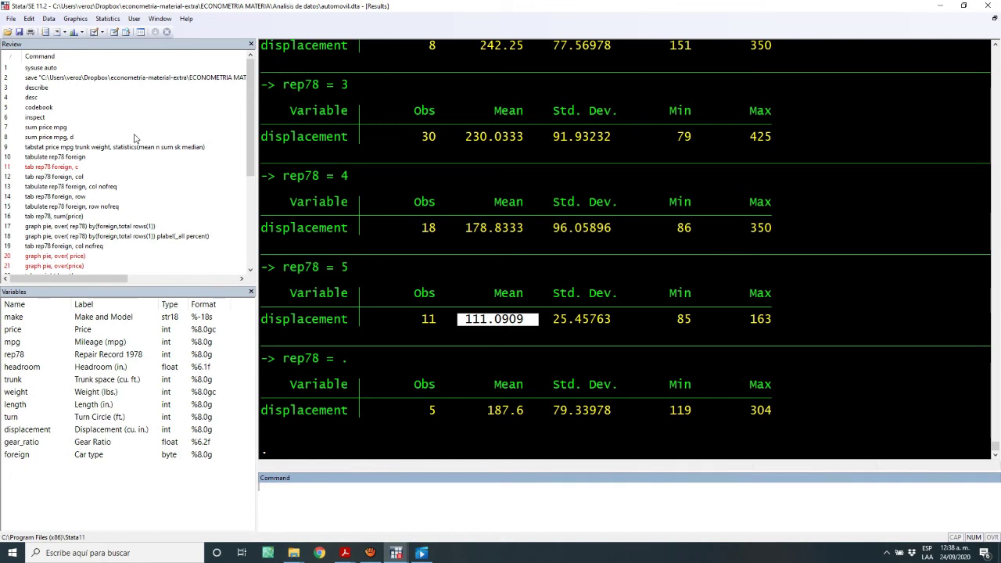
scroll(101, 153, down, 5)
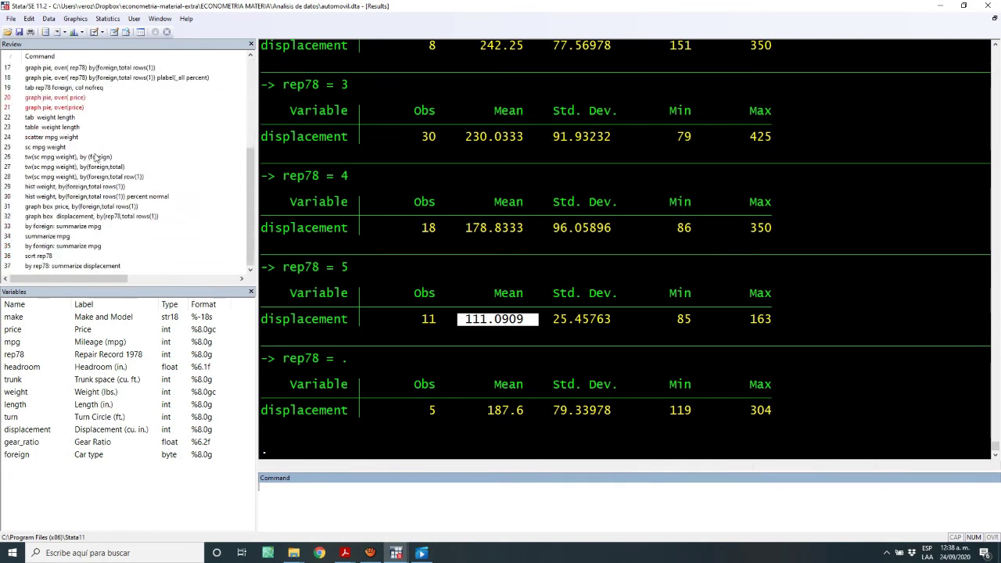
scroll(94, 158, up, 5)
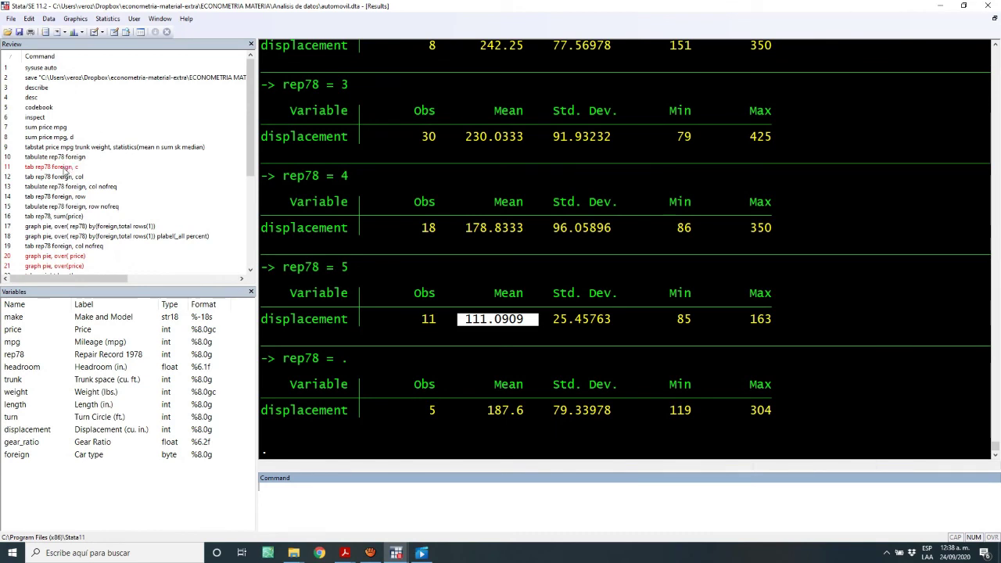
right_click(65, 169)
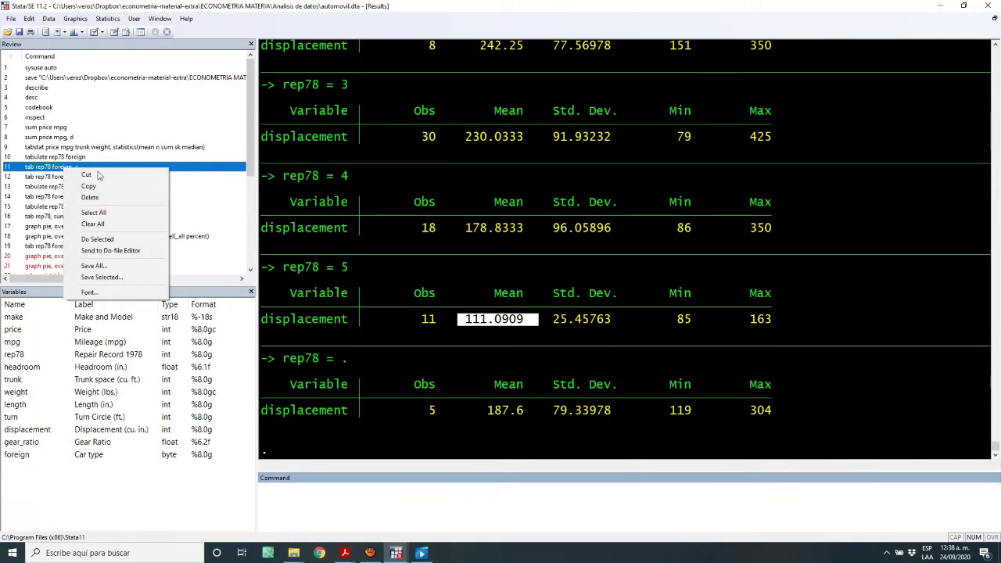
click(90, 197)
click(68, 197)
scroll(68, 200, down, 5)
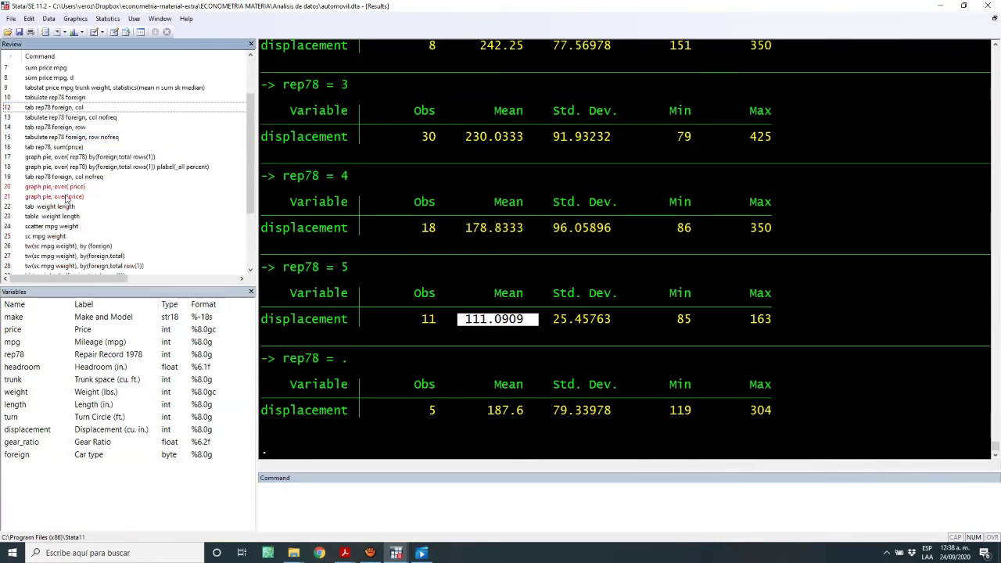
scroll(116, 210, up, 5)
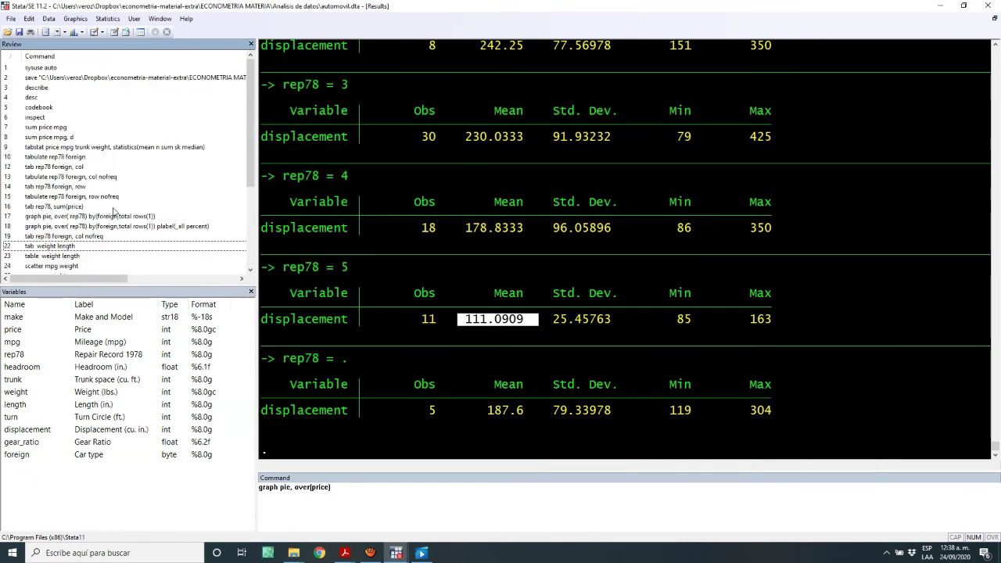
Copy all the remaining commands in the command history
click(57, 69)
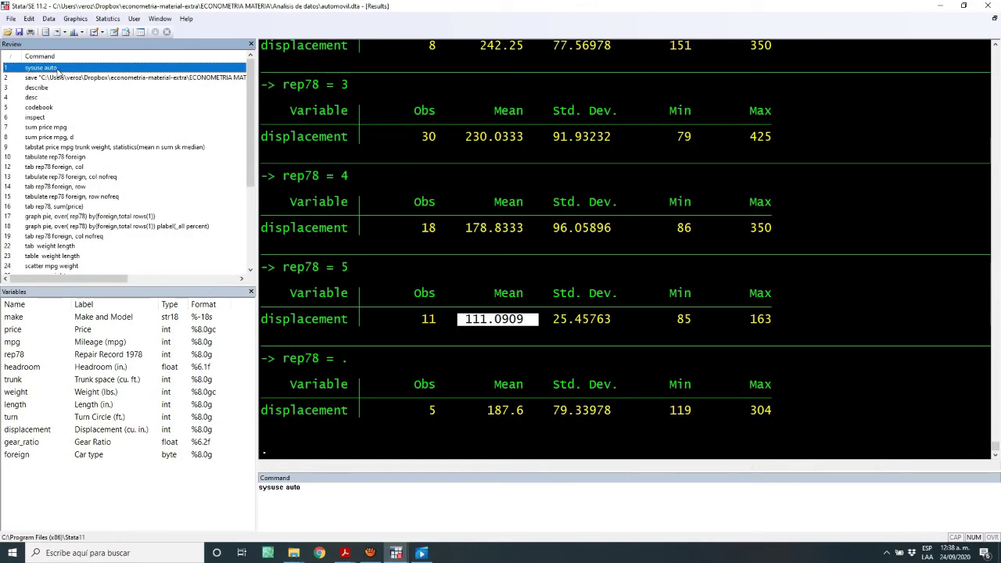
right_click(57, 69)
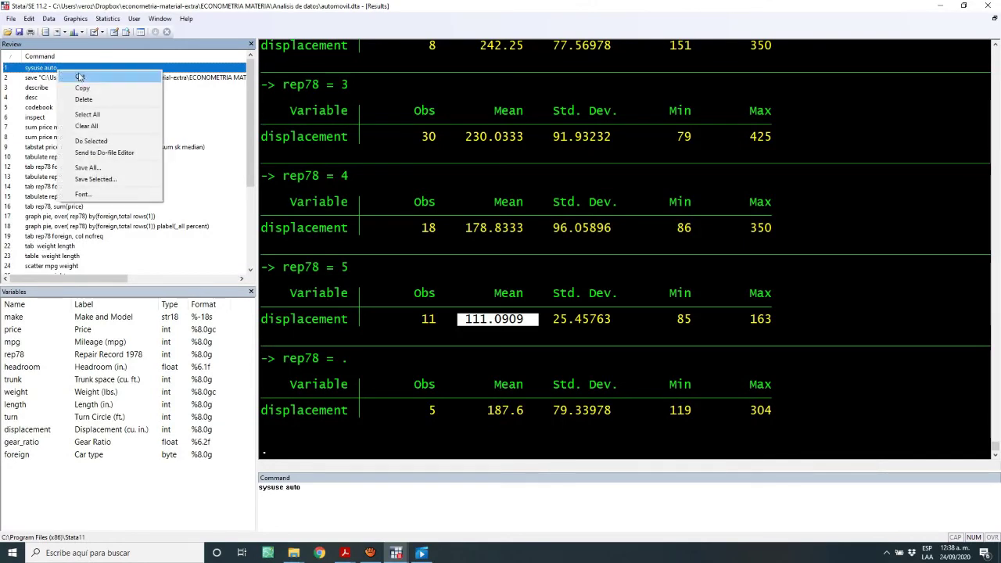
click(107, 114)
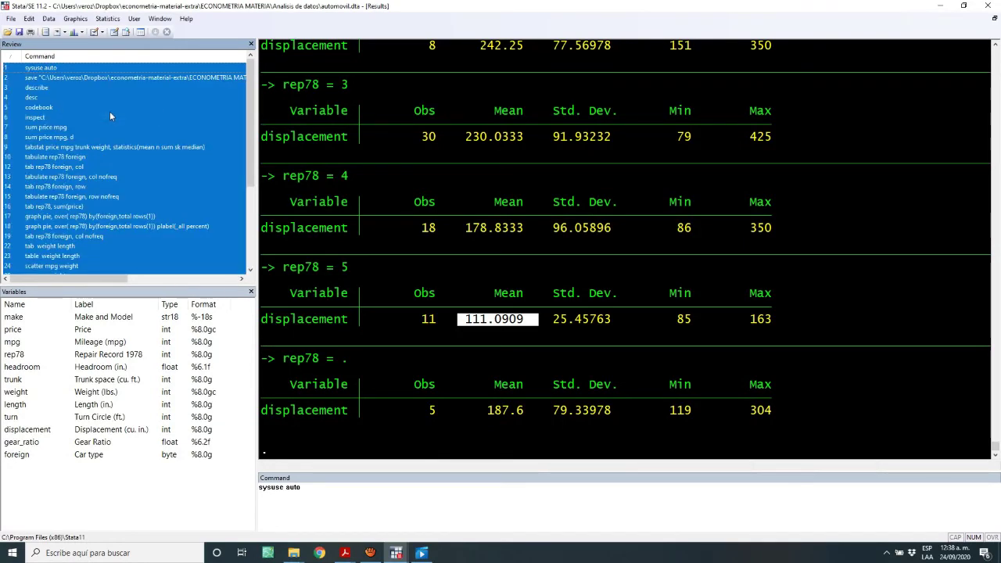
right_click(104, 110)
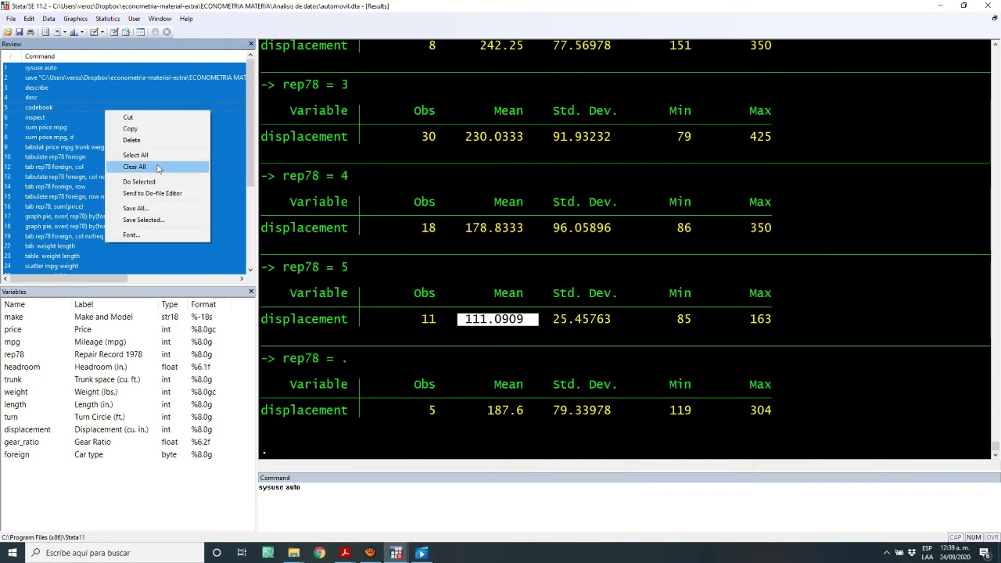
click(143, 130)
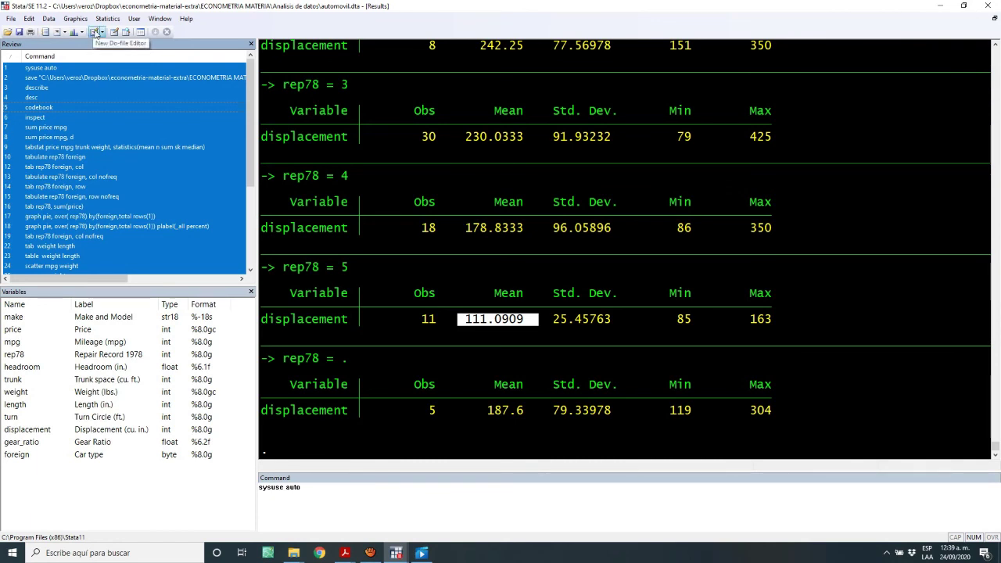
Create a new do-file and paste the copied commands into it, checking the listing from start to end
click(95, 32)
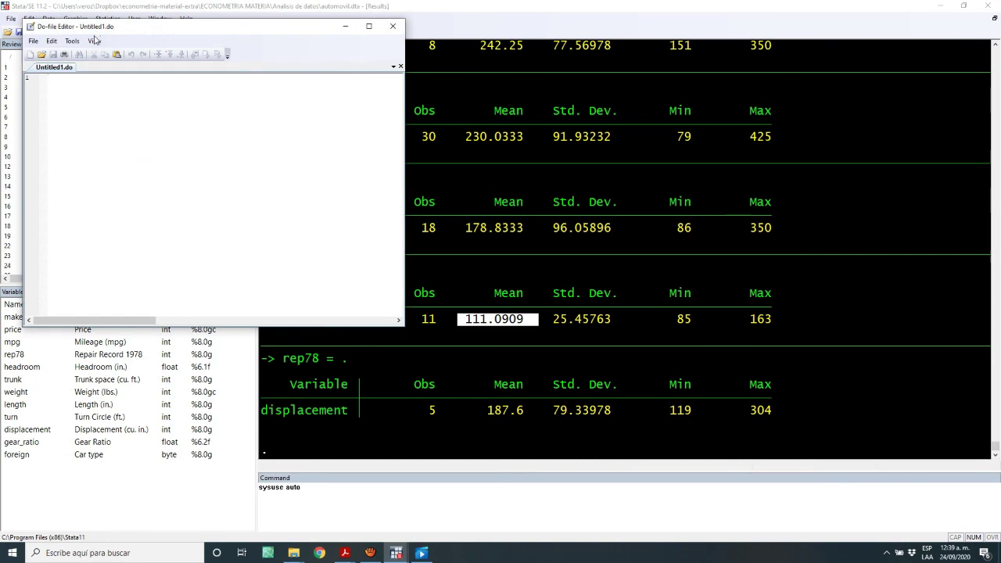
key(ctrl+v)
scroll(143, 128, up, 2)
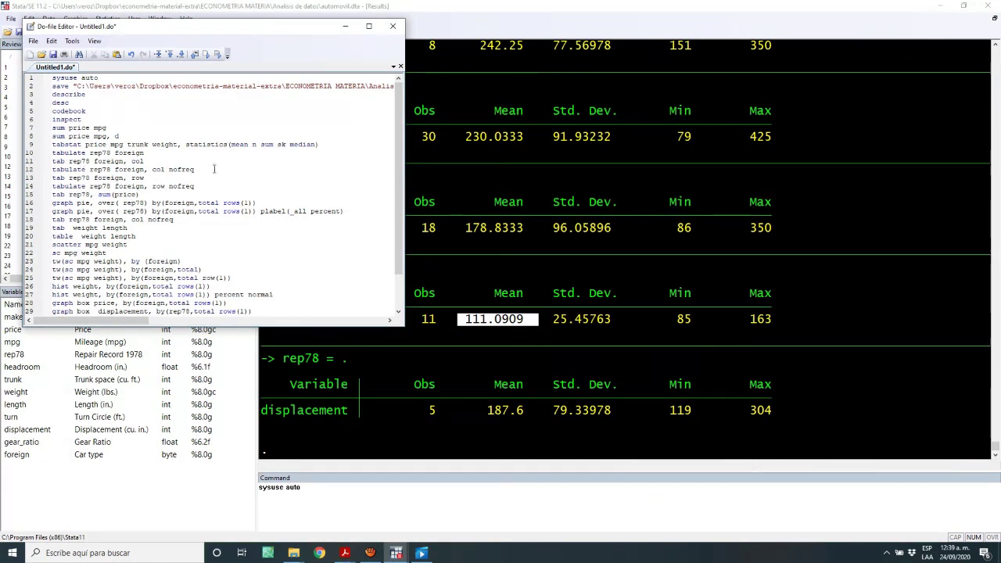
scroll(211, 168, down, 2)
scroll(211, 169, up, 2)
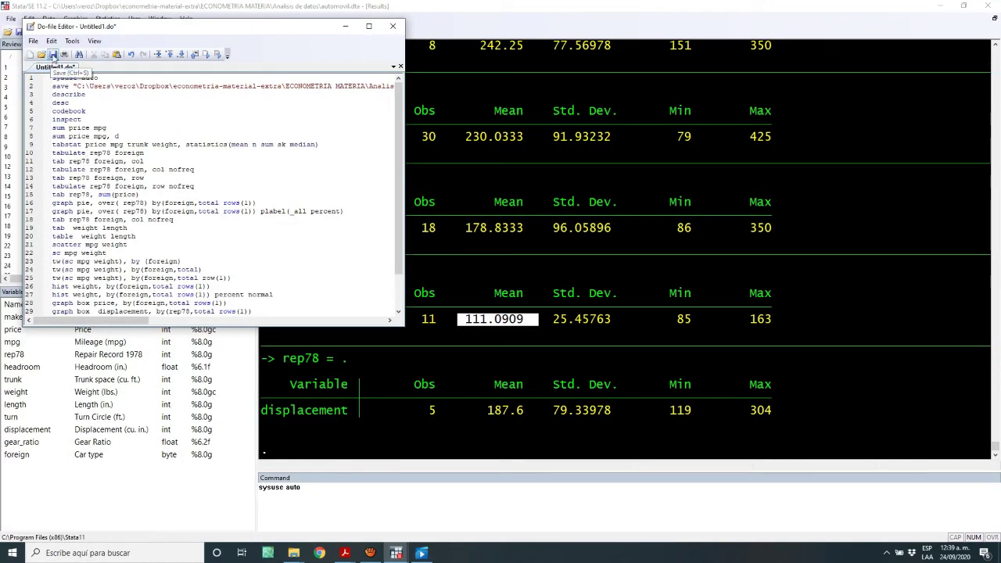
Save the do-file as herramientas_A_datos_auto in the Analisis de datos folder and close the Do-file Editor
click(53, 54)
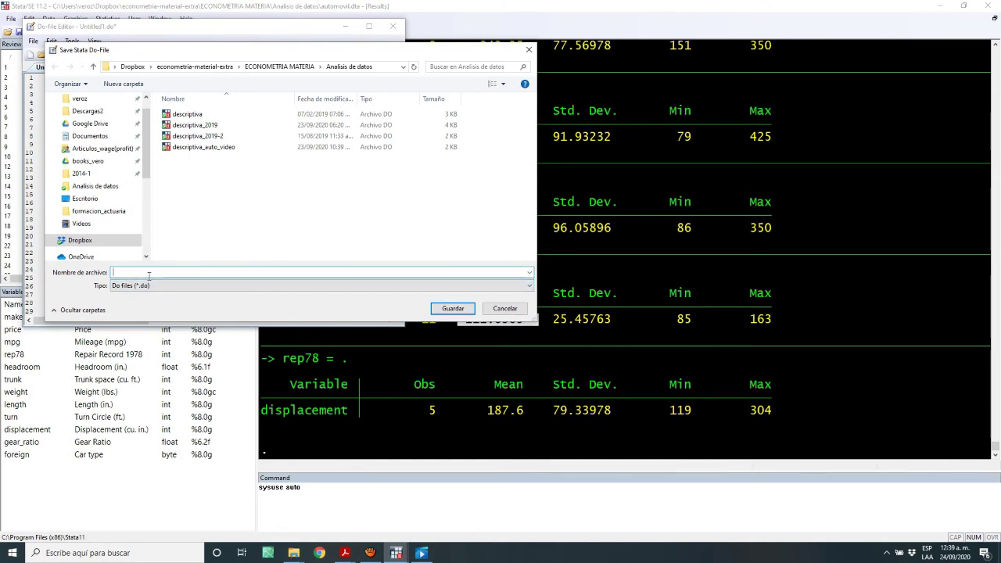
text(ar)
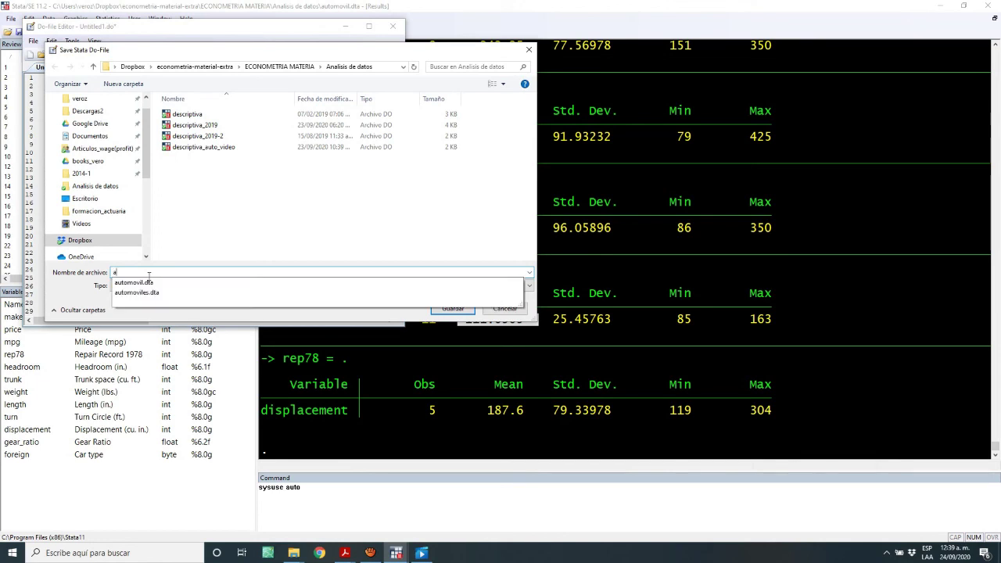
key(BackSpace)
key(BackSpace)
text(hei)
text(ra)
text(mient)
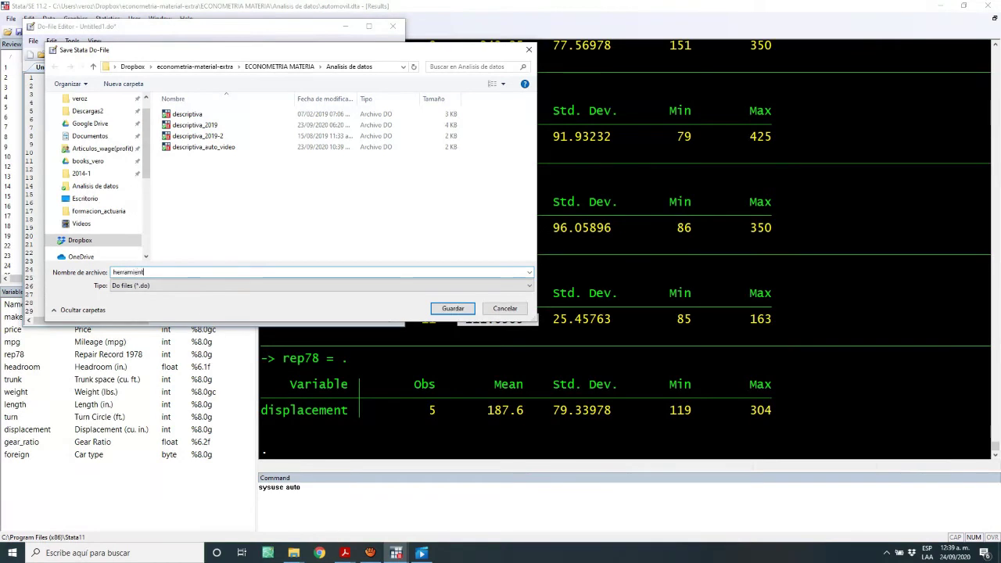
text(as_A)
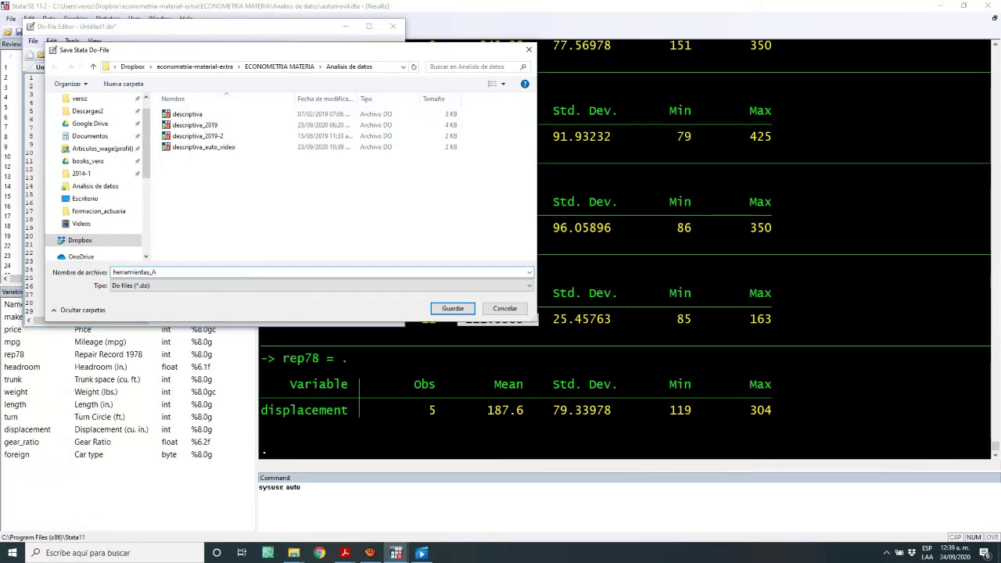
text(_dato)
text(auto)
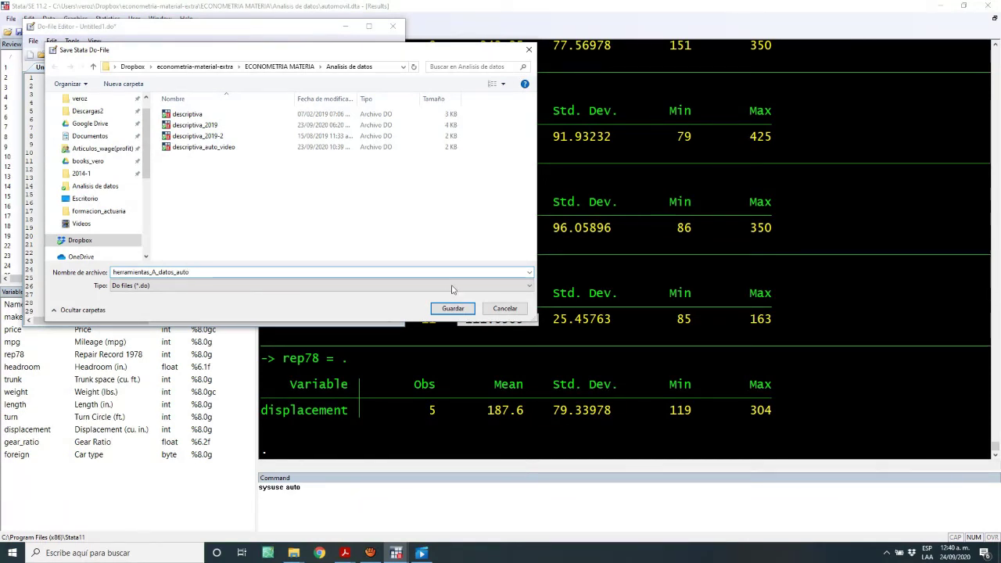
click(452, 308)
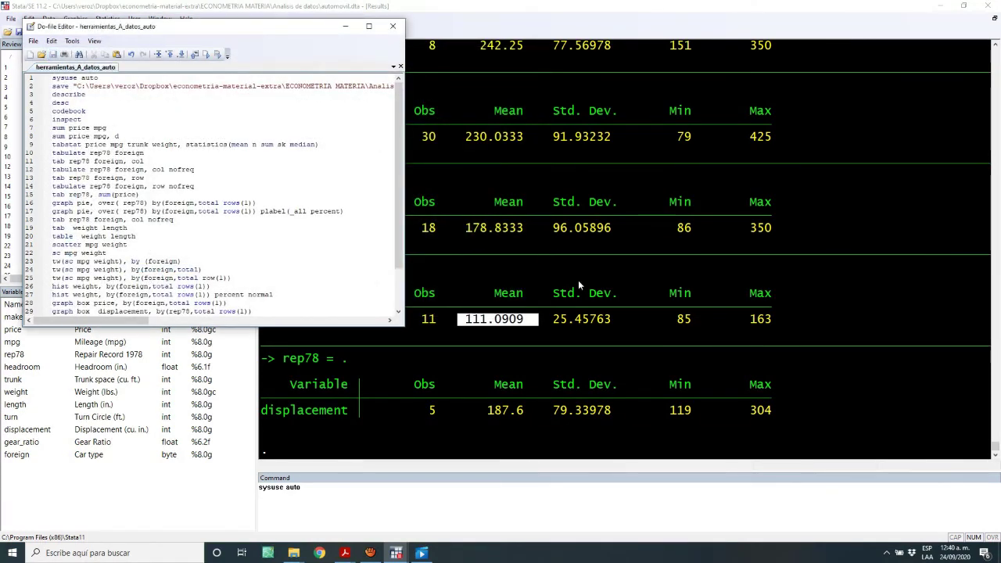
click(392, 27)
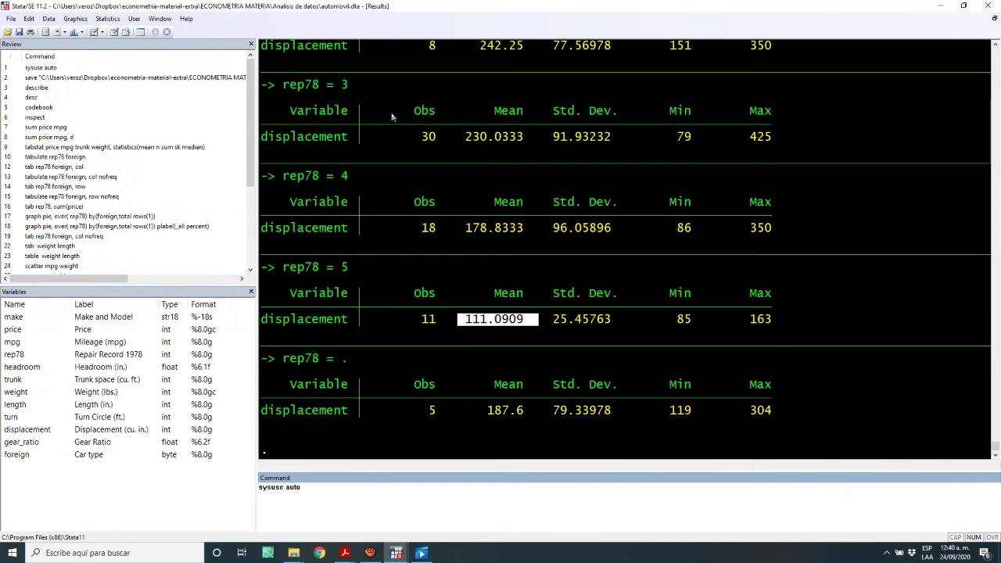
Save the displacement box plot as a Portable Network Graphics file named Graph and close the graph window
mouse_move(396, 553)
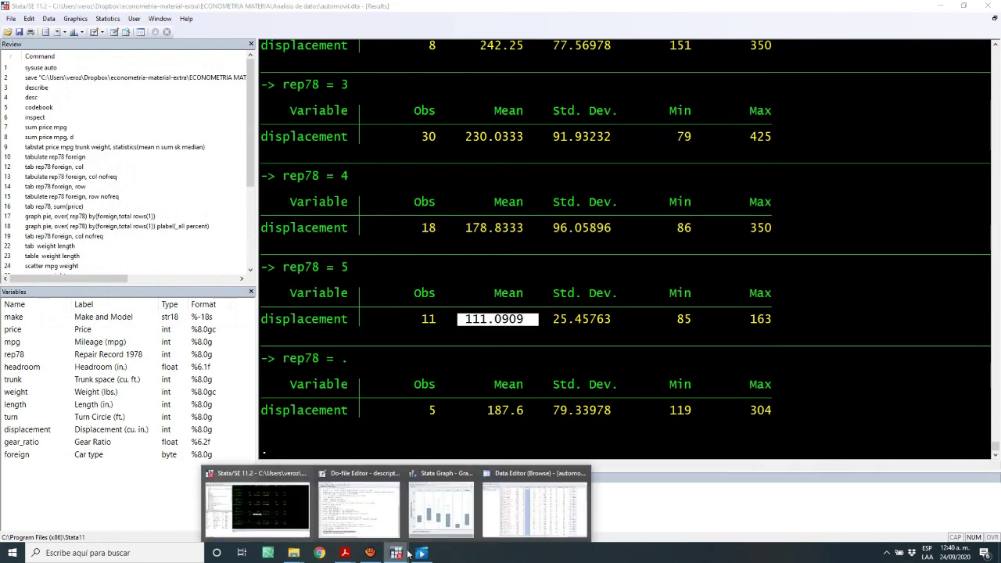
click(448, 511)
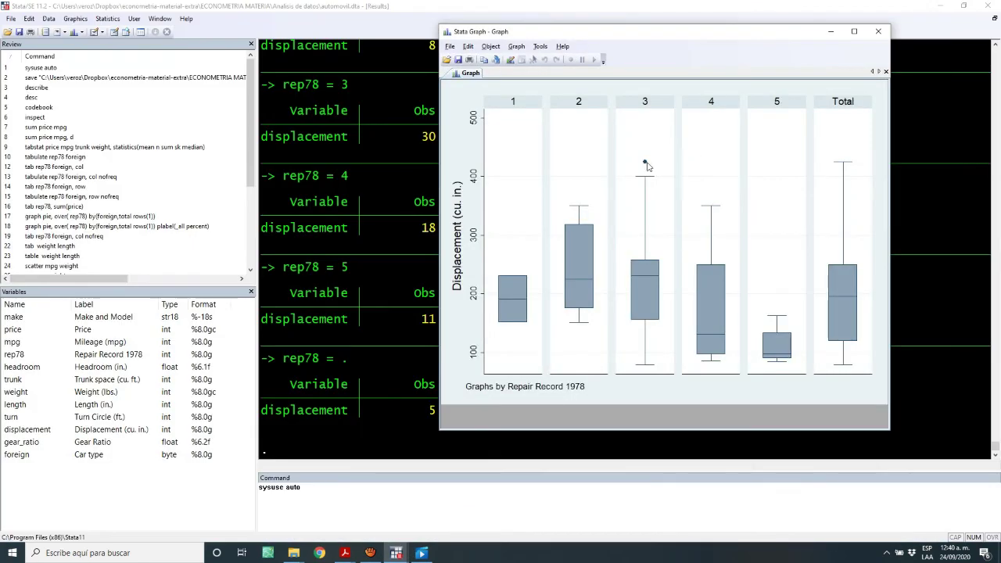
click(450, 46)
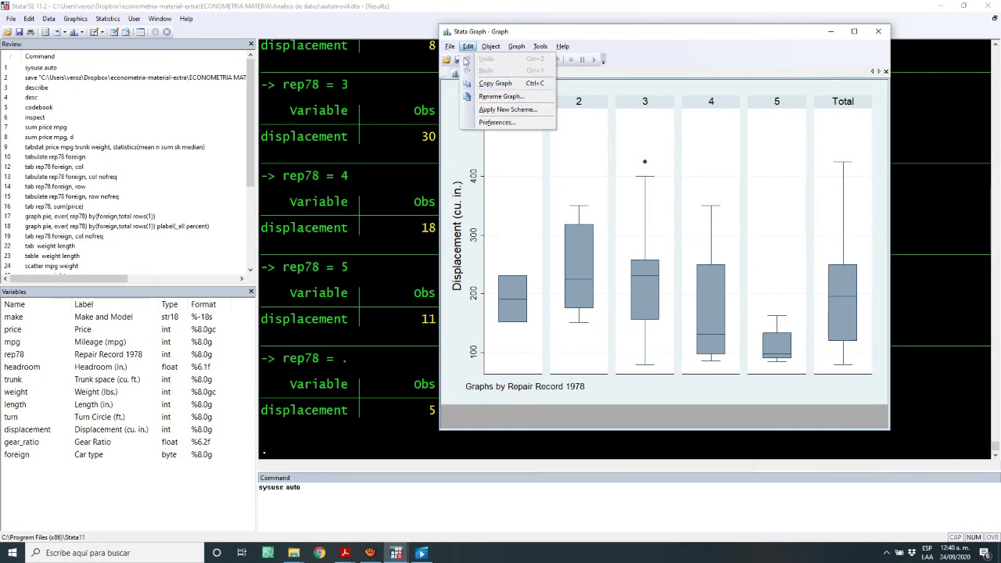
click(474, 93)
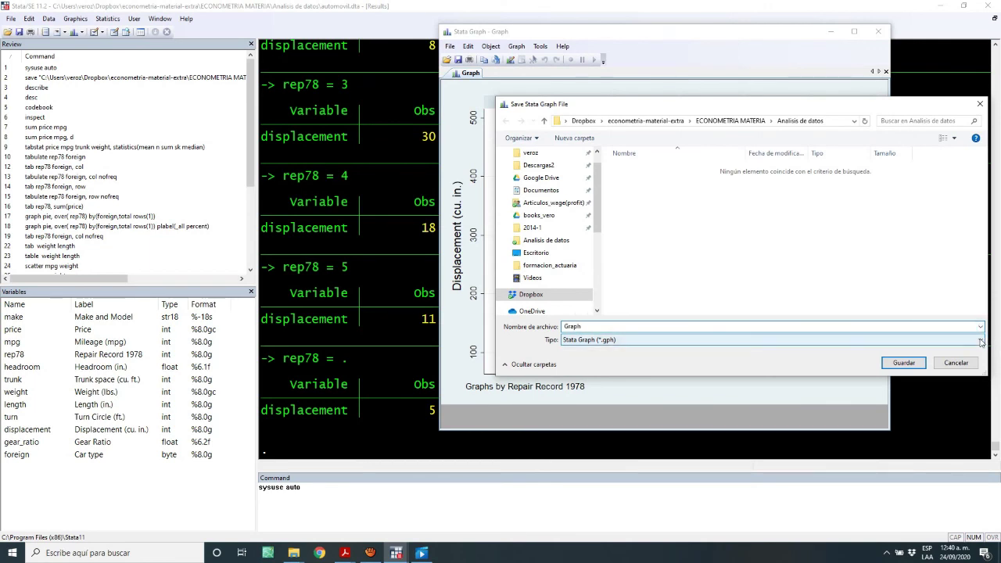
click(981, 342)
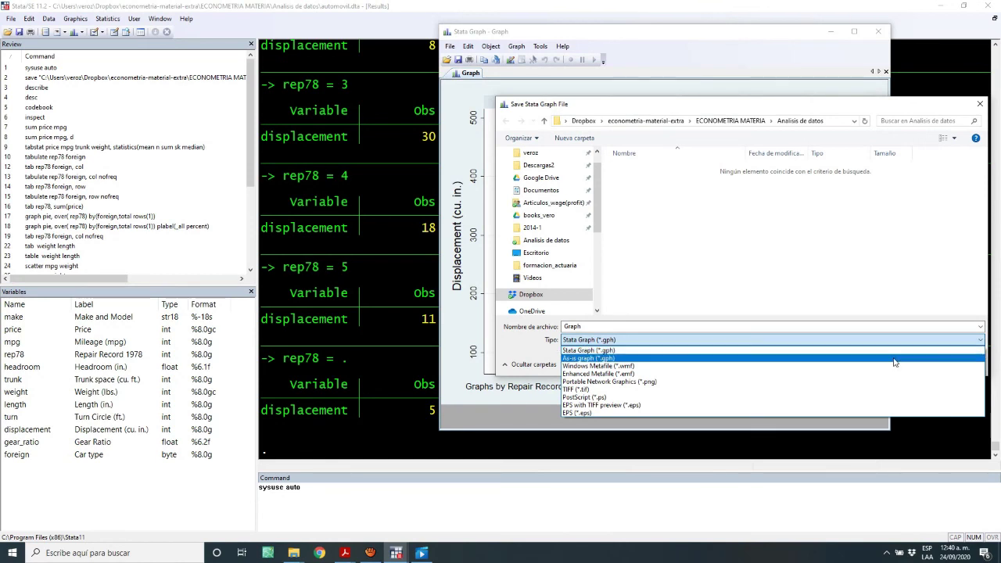
click(737, 381)
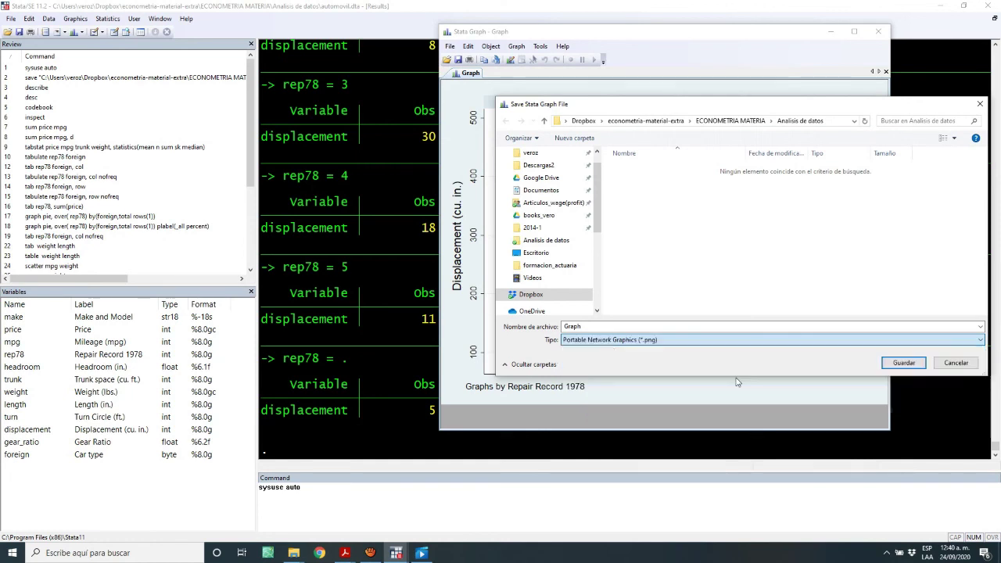
click(903, 363)
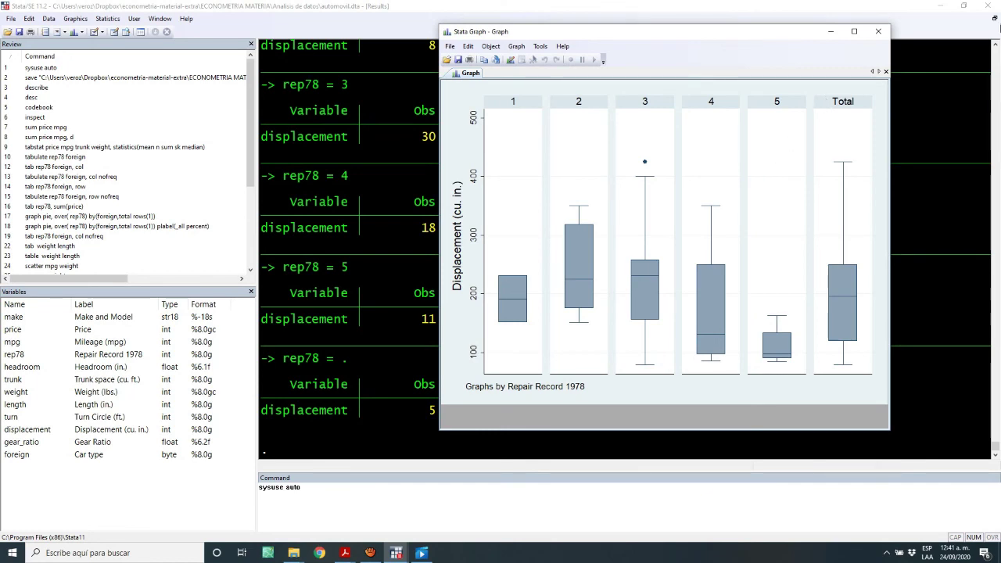
click(878, 31)
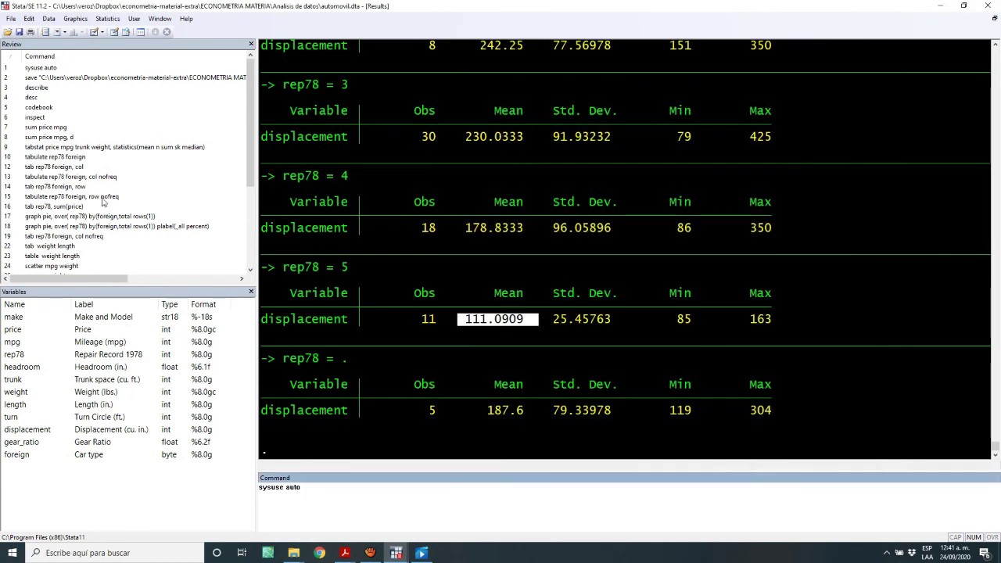
Rerun graph pie, over( rep78) by(foreign,total rows(1)) plabel(_all percent) from the command history
click(84, 216)
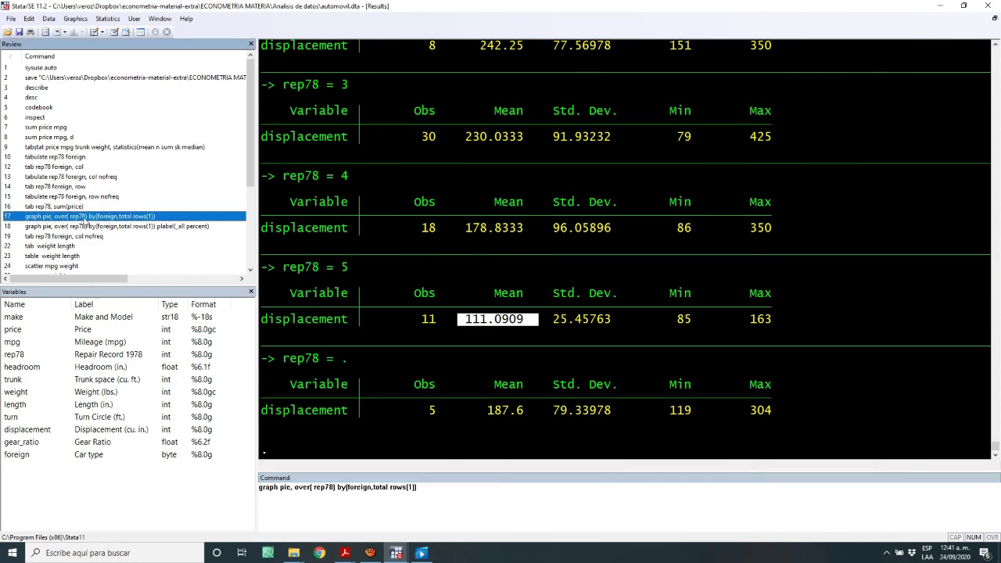
click(91, 226)
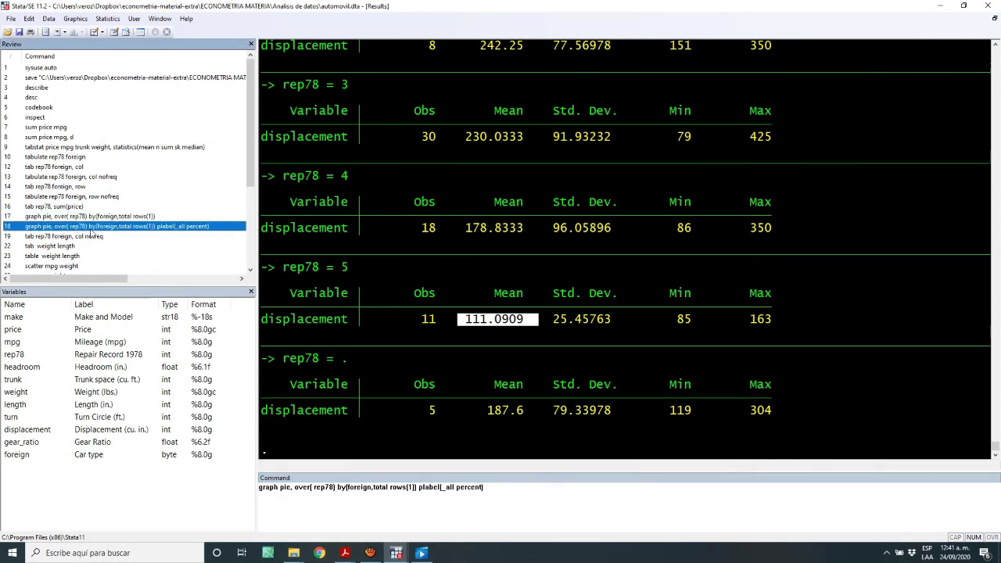
key(Return)
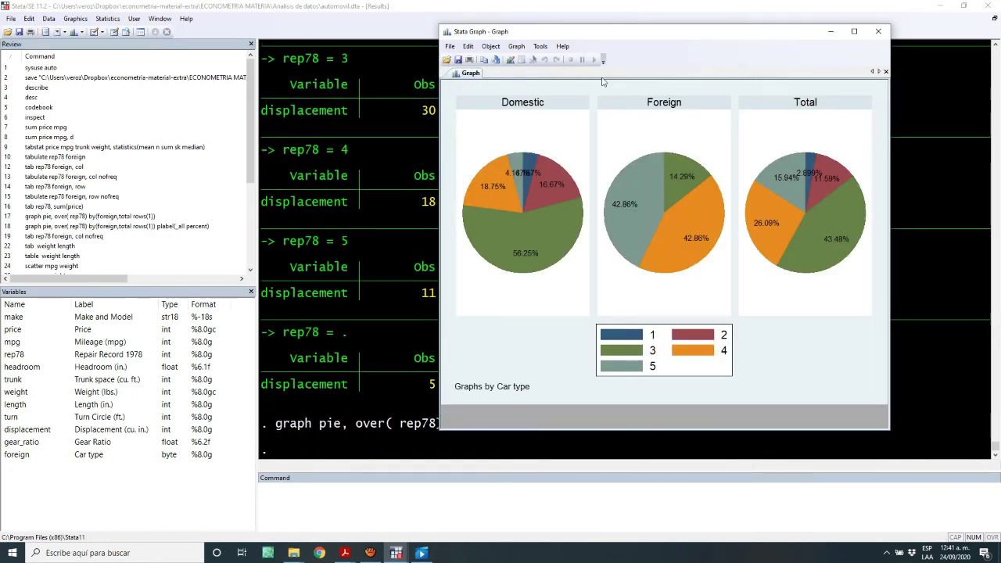
Save the pie chart under the name pie in the As-is graph (*.gph) format
click(451, 47)
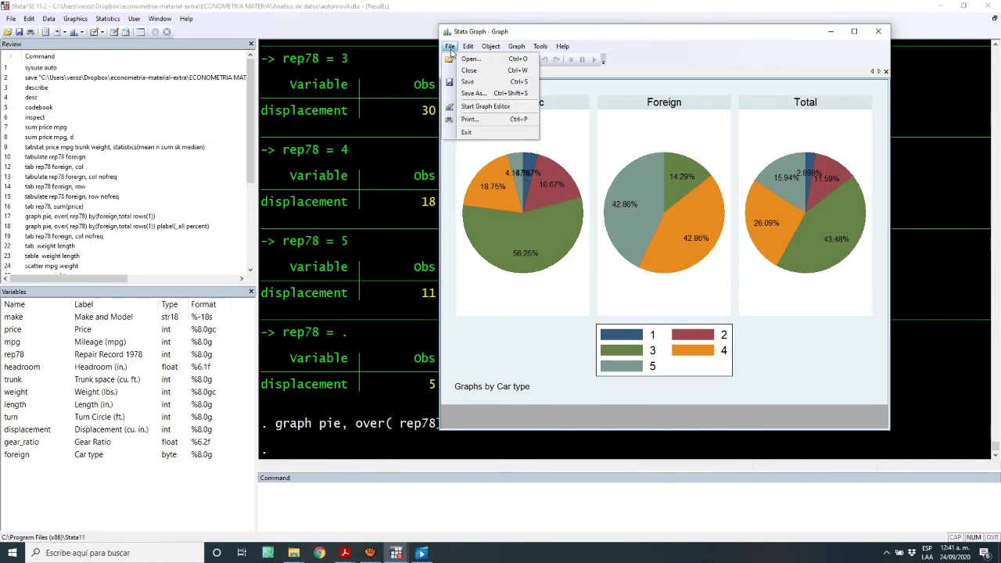
key(Escape)
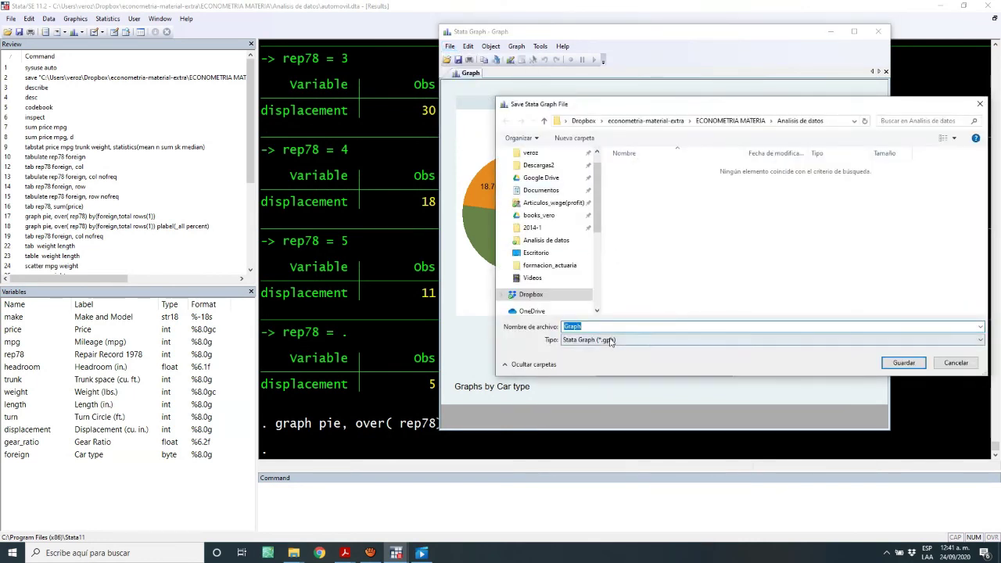
click(620, 328)
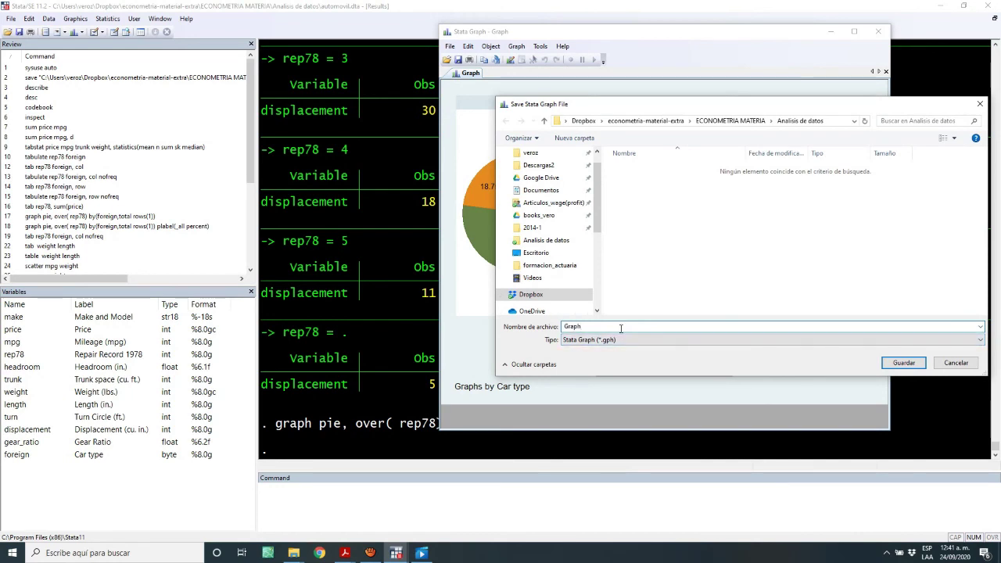
drag(621, 328, 521, 327)
text(pa)
click(975, 341)
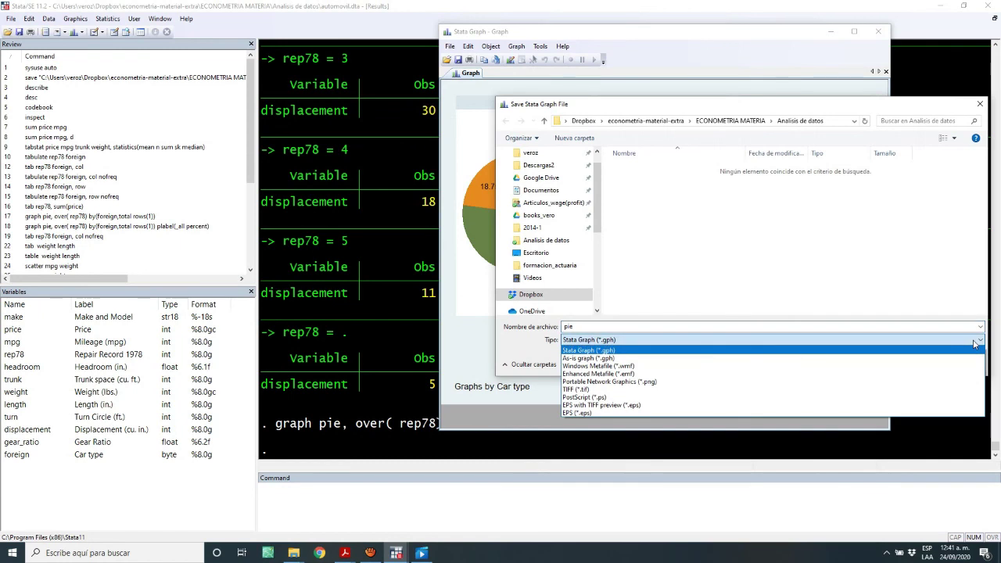
click(692, 359)
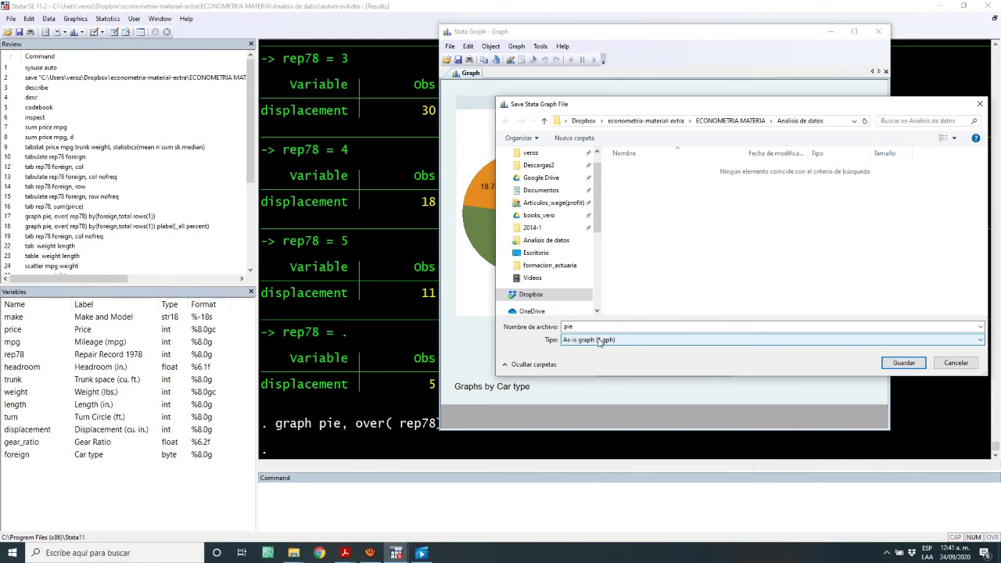
click(891, 364)
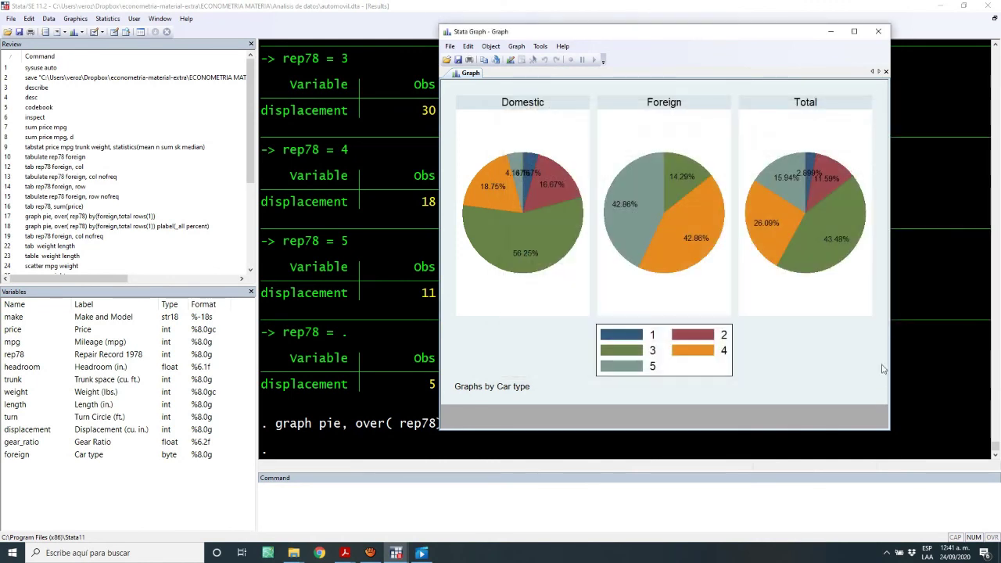
Switch to File Explorer and open the Analisis de datos folder to check the saved do-file and graphs
click(295, 553)
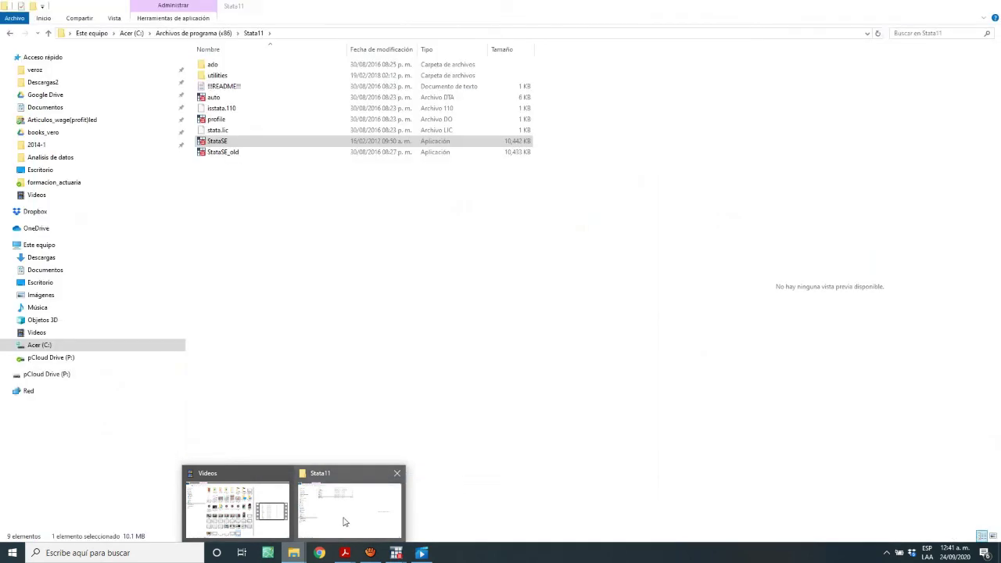
click(342, 521)
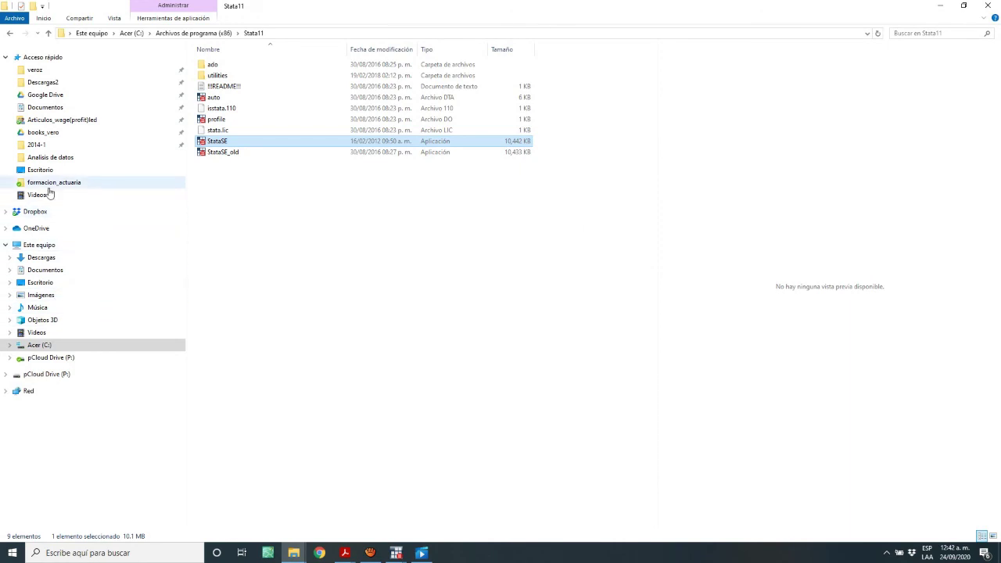
click(51, 159)
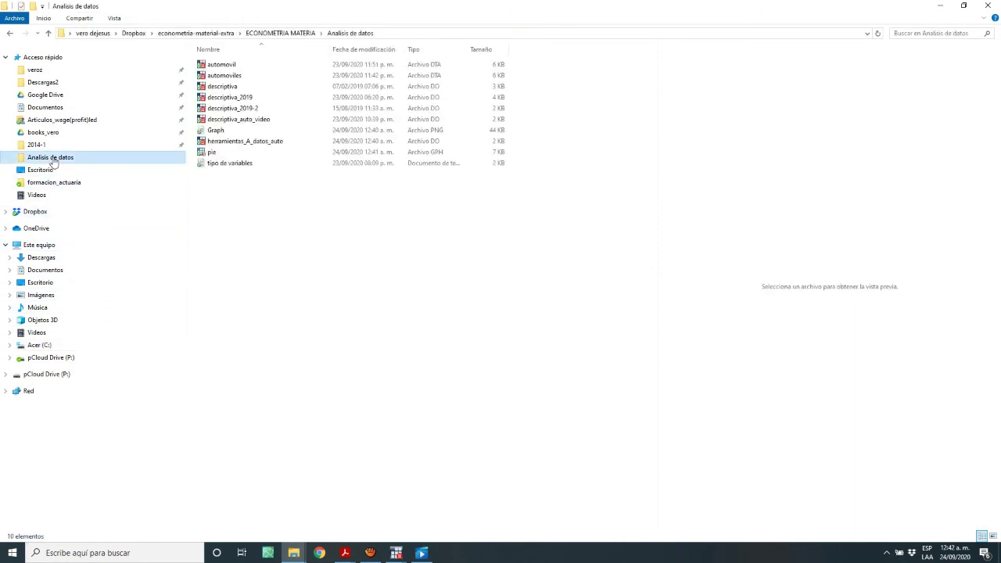
Preview the Graph PNG file in the Analisis de datos folder and open the pie GPH file in Stata
click(234, 133)
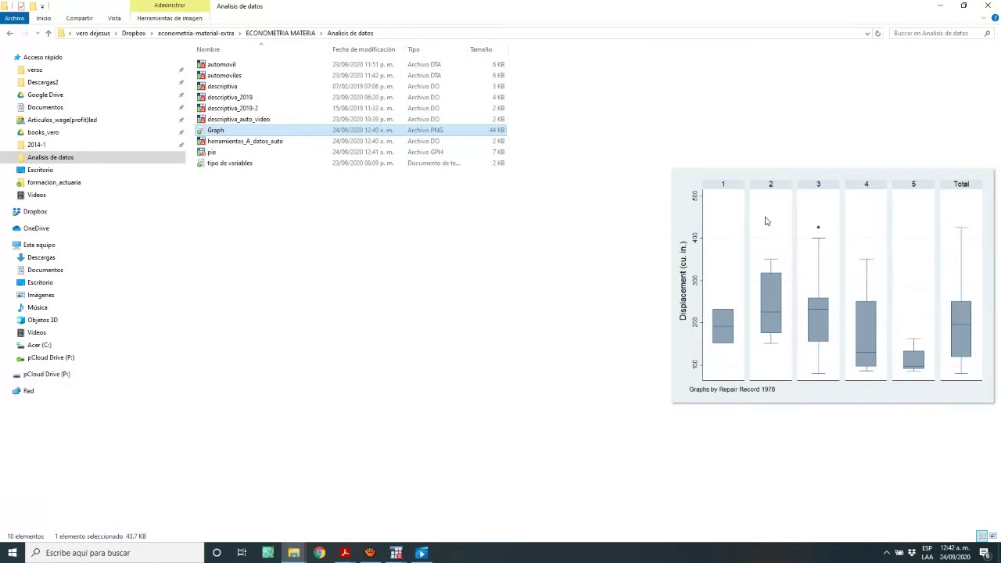
click(212, 154)
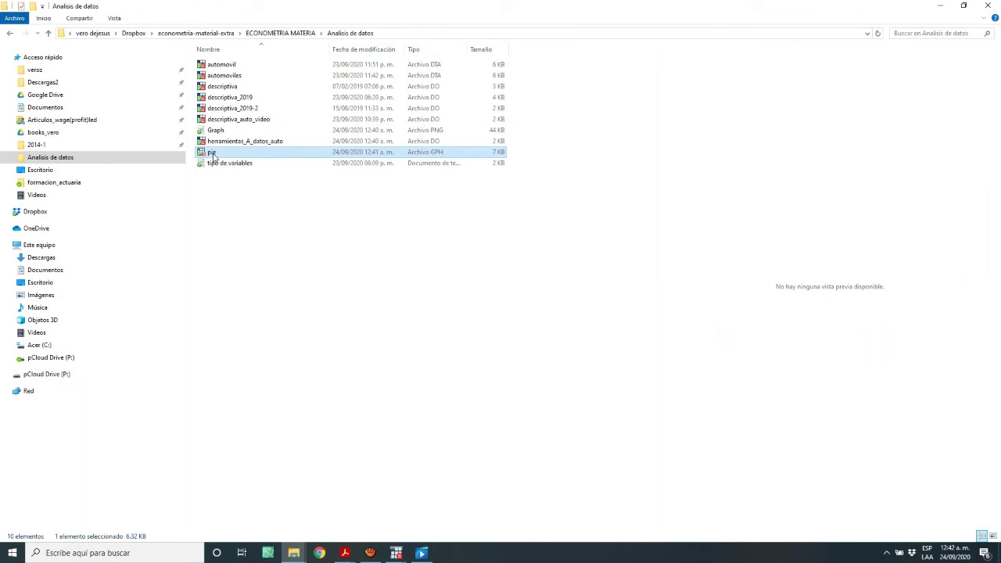
double_click(211, 153)
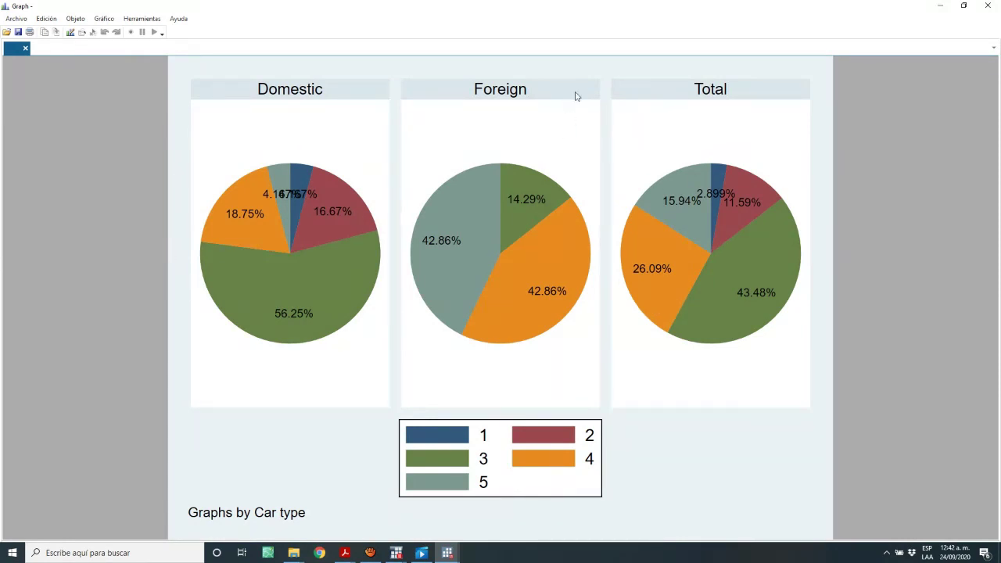
Start saving a copy of the opened pie chart and choose the Analisis de datos folder as its destination
right_click(602, 72)
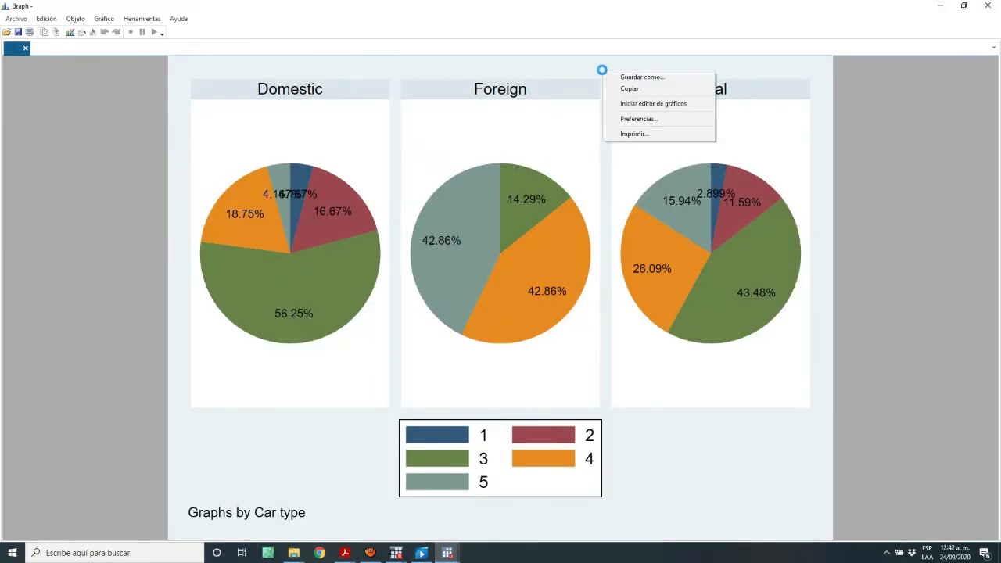
click(656, 81)
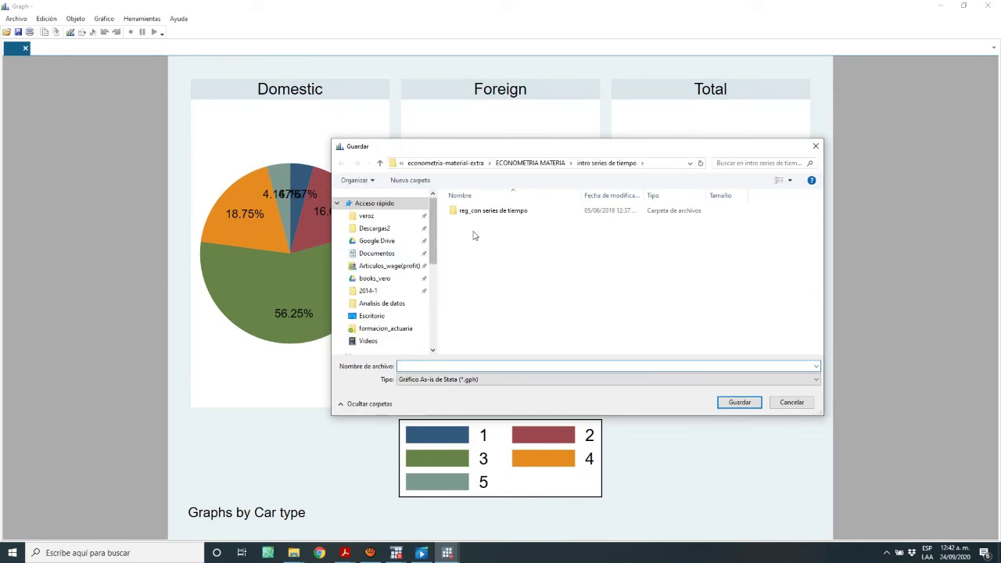
click(570, 163)
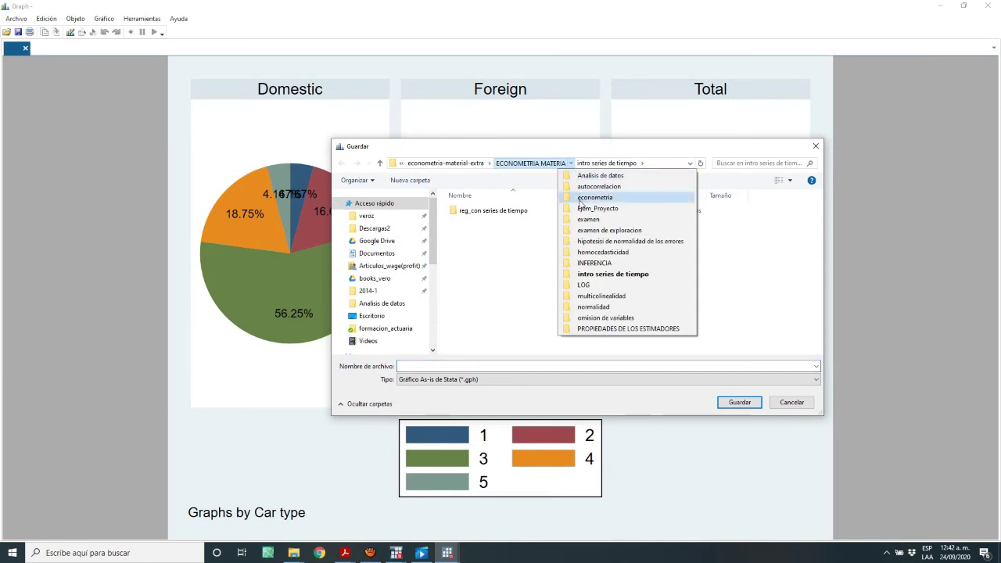
click(594, 176)
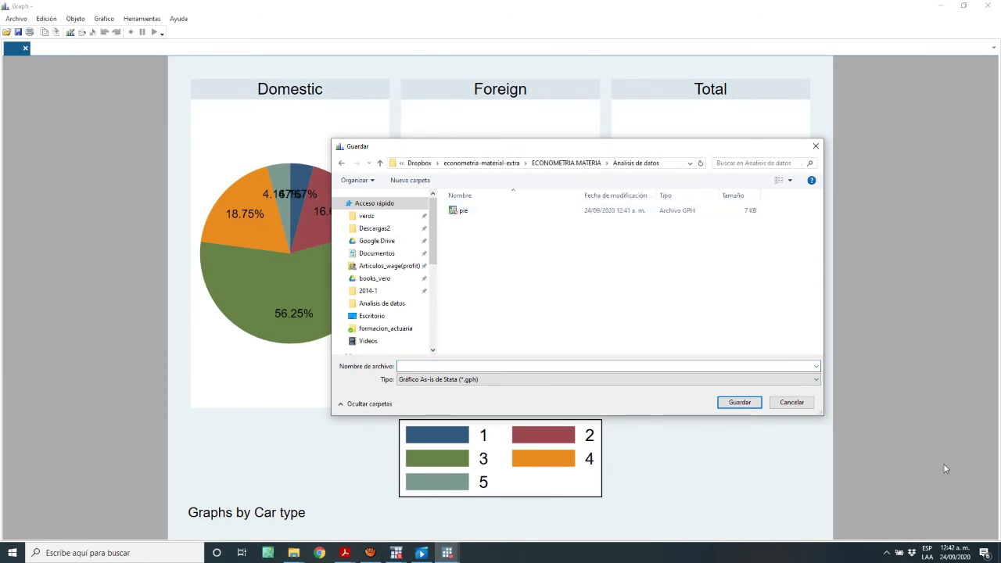
Save the pie chart in PNG (*.png) format under the file name pie
click(817, 366)
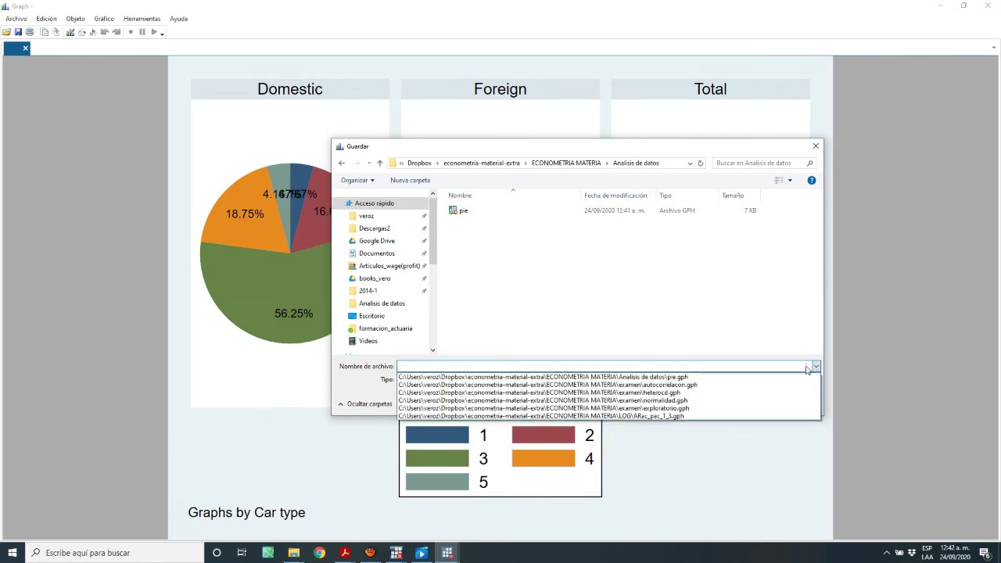
click(794, 373)
click(815, 379)
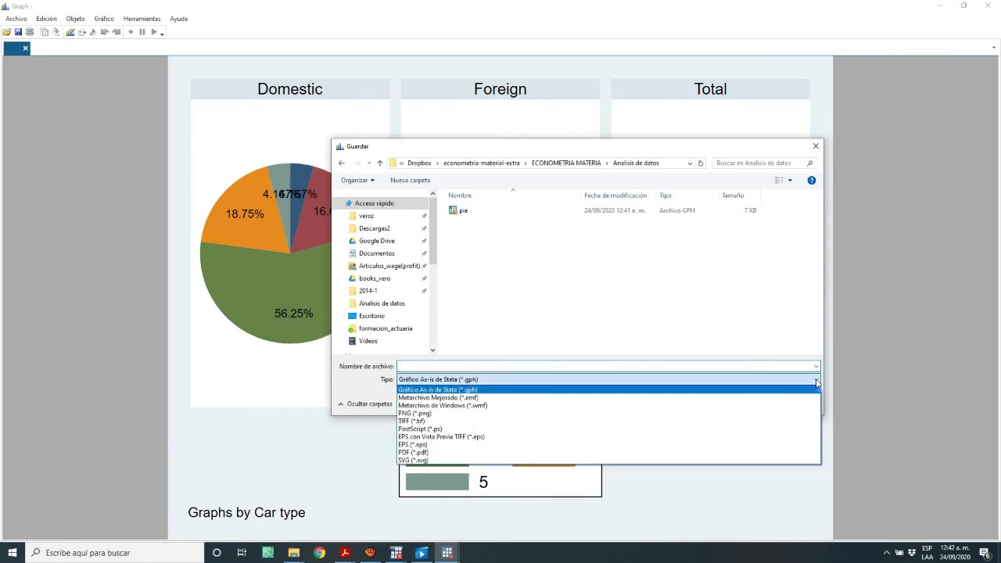
click(707, 413)
click(472, 364)
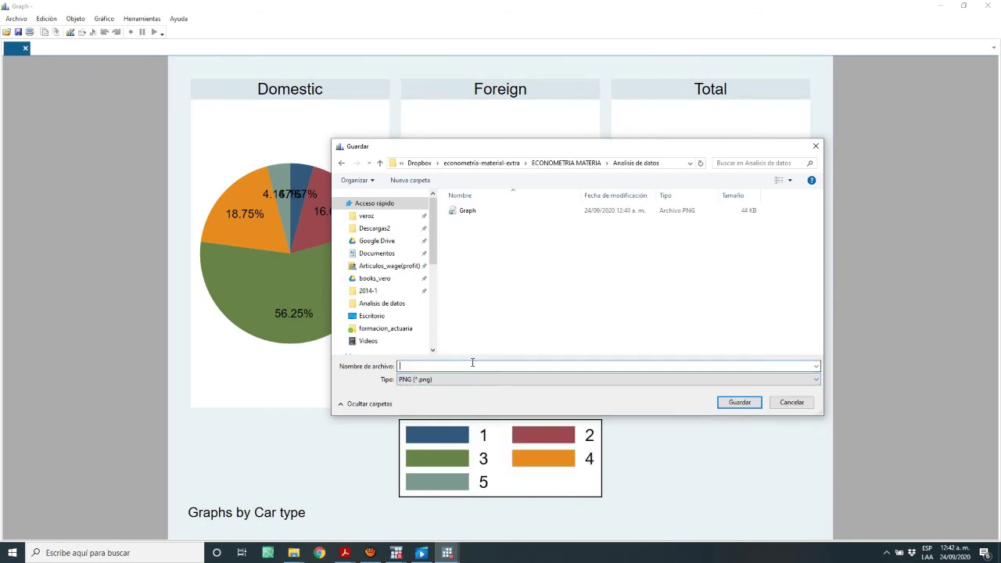
text(p)
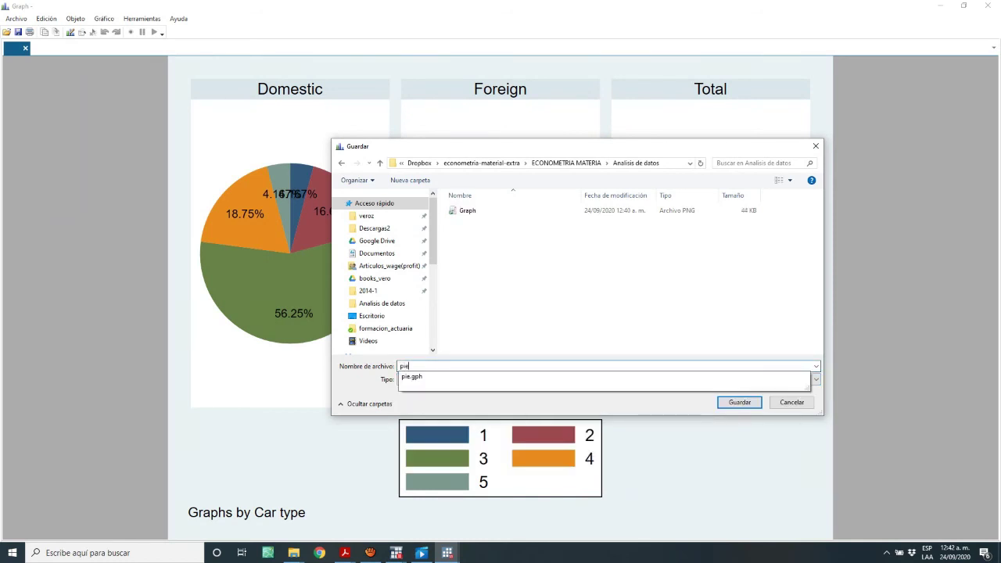
text(ie)
click(486, 363)
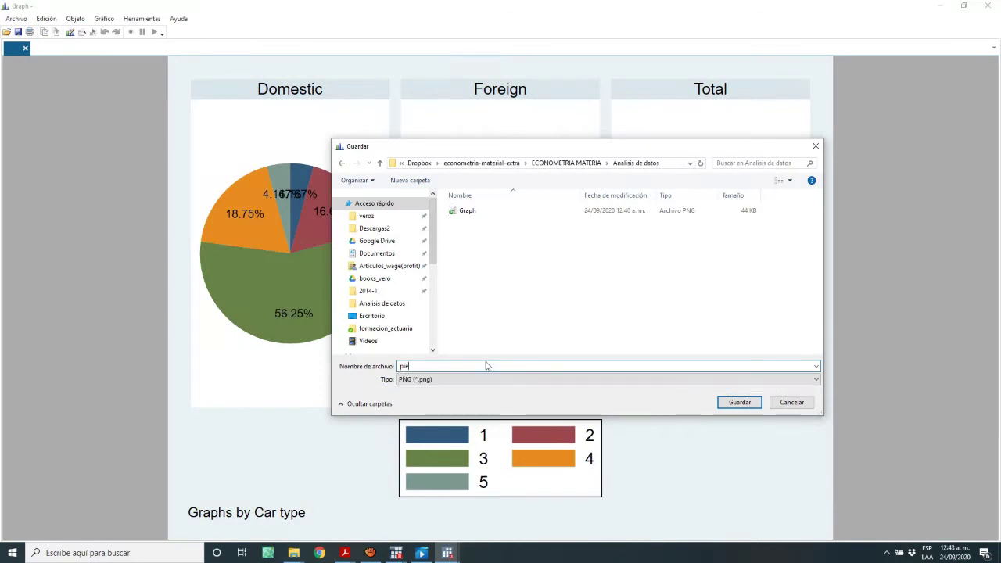
click(727, 404)
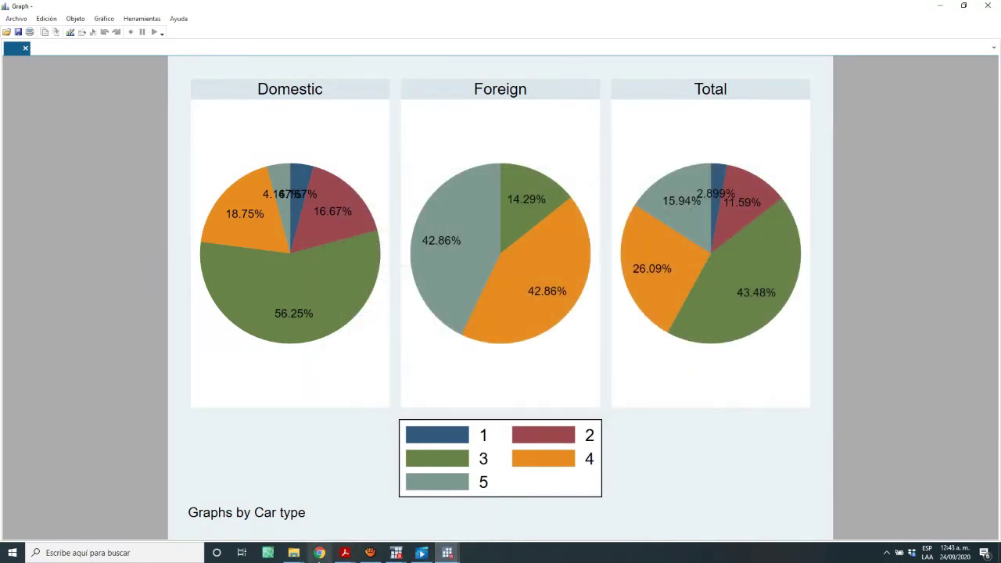
Switch back to File Explorer and compare the previews of the pie PNG and pie GPH files
mouse_move(293, 557)
click(324, 529)
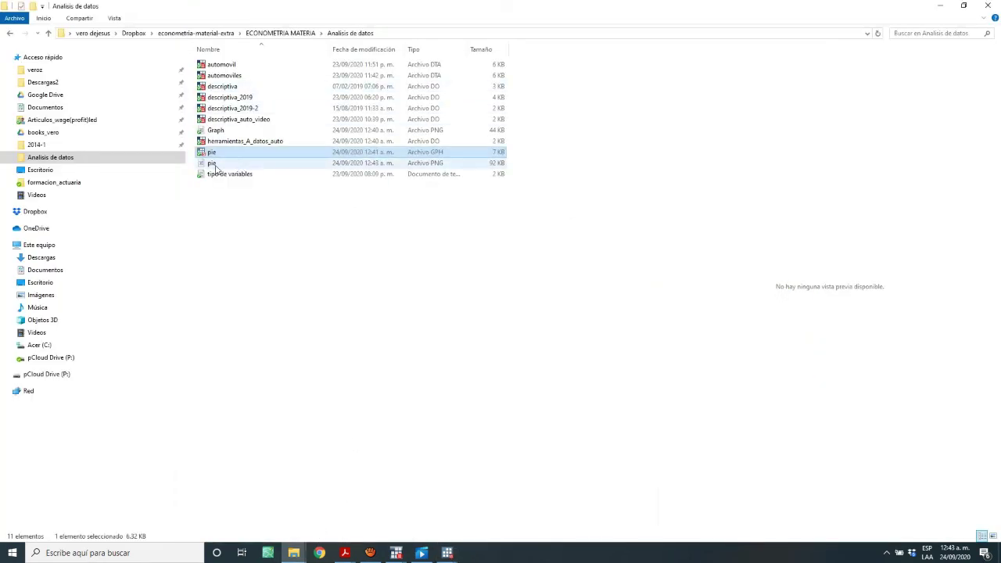
click(218, 130)
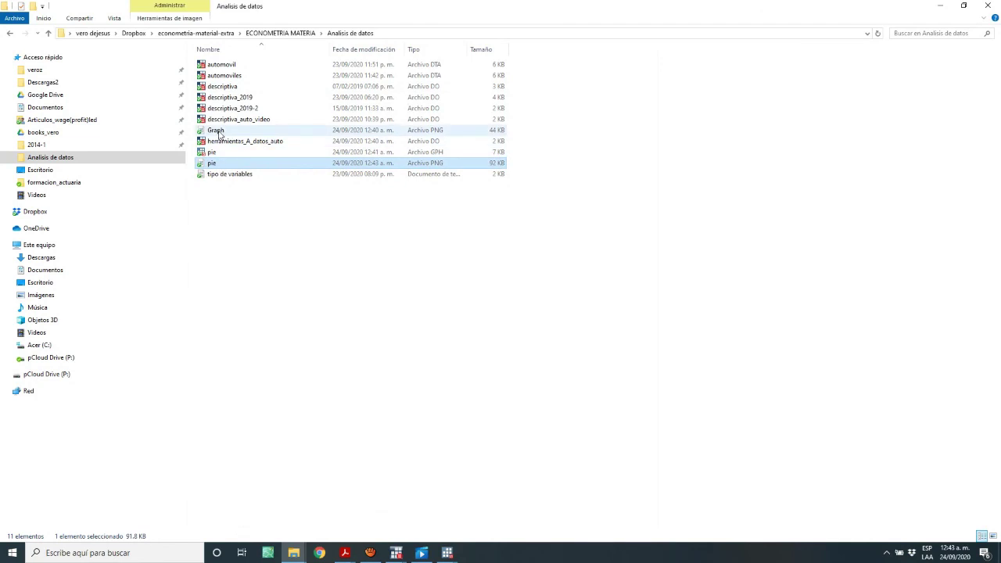
click(211, 164)
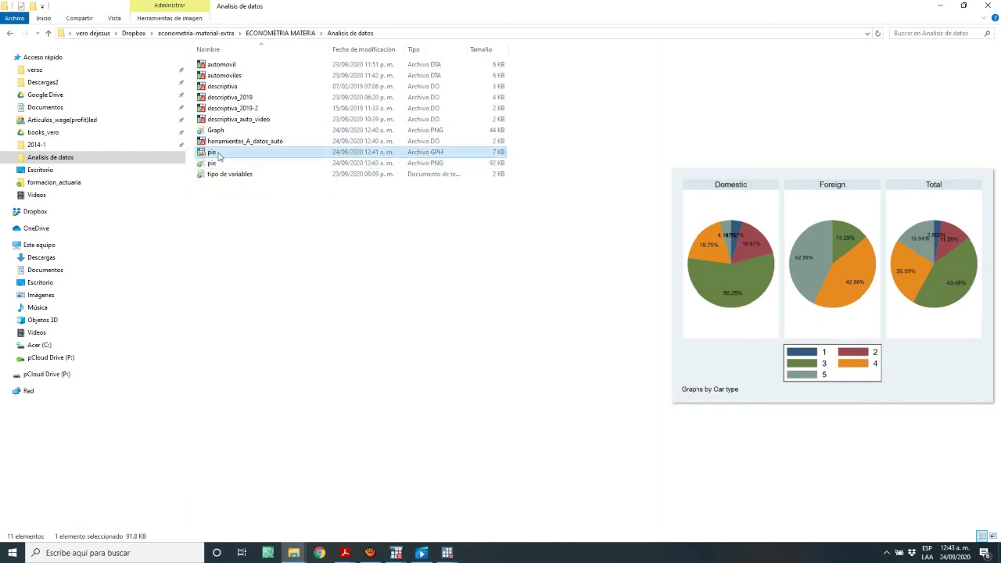
click(219, 154)
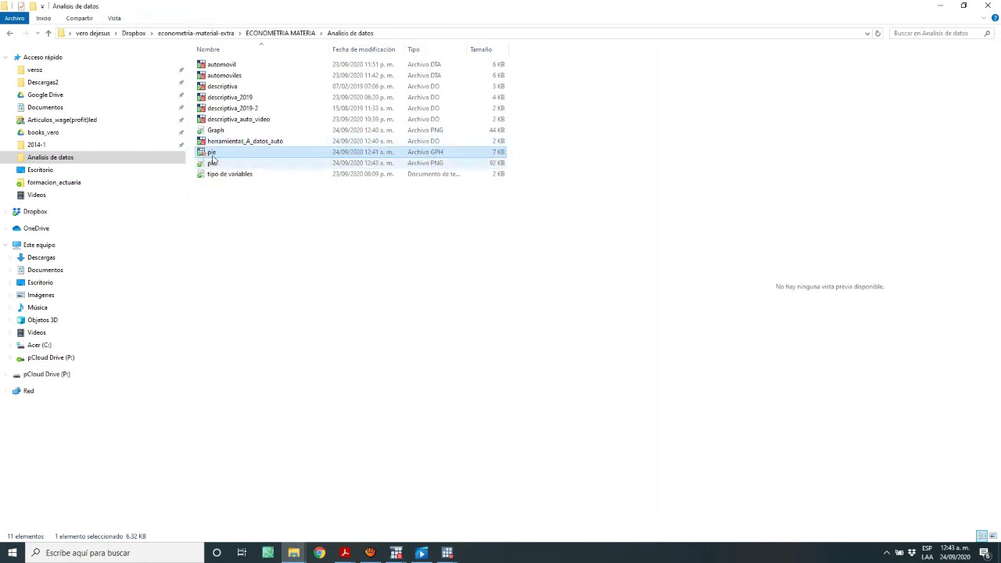